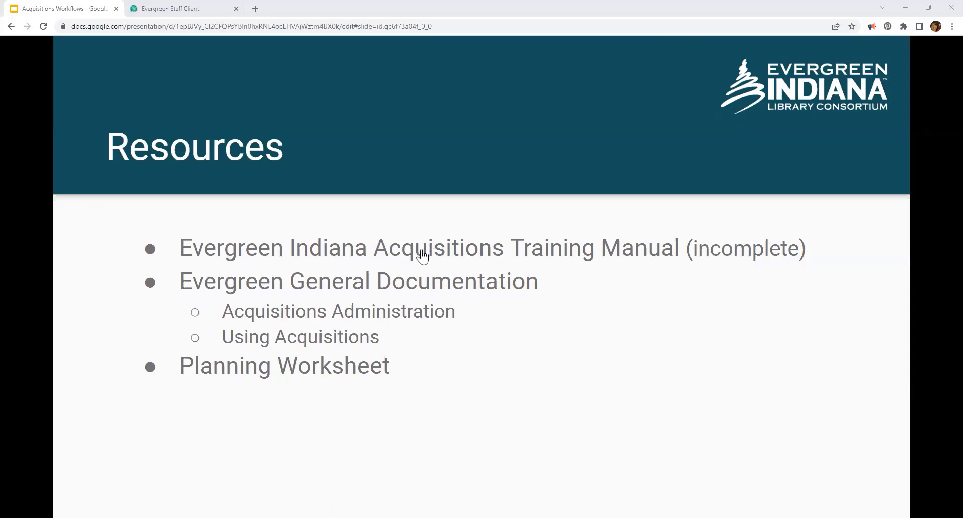
Step: Right-click the Evergreen Indiana Acquisitions Training Manual link on the Resources slide
{"action": "right_click", "coordinate": [461, 260]}
Step: Open the training manual in a new tab, scroll its outline, and start a find-in-document search
{"action": "left_click", "coordinate": [461, 259]}
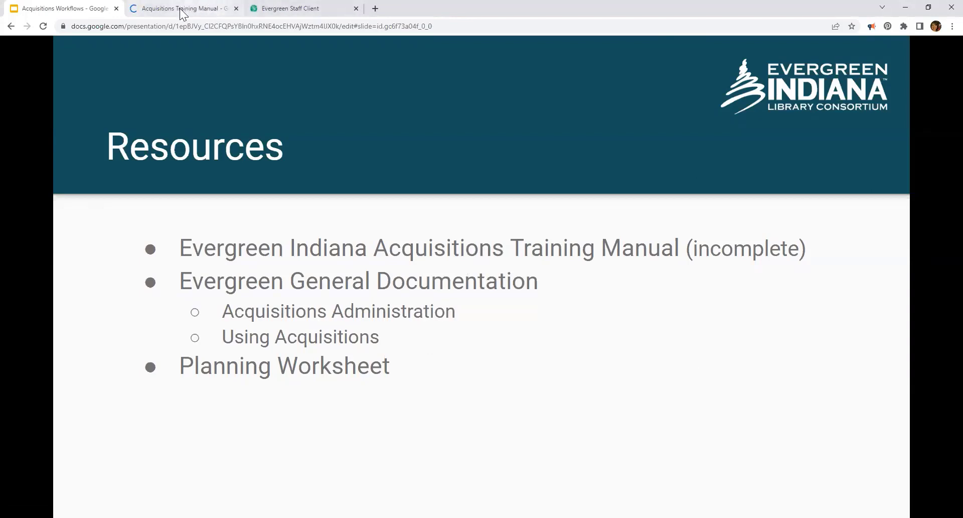
{"action": "left_click", "coordinate": [196, 10]}
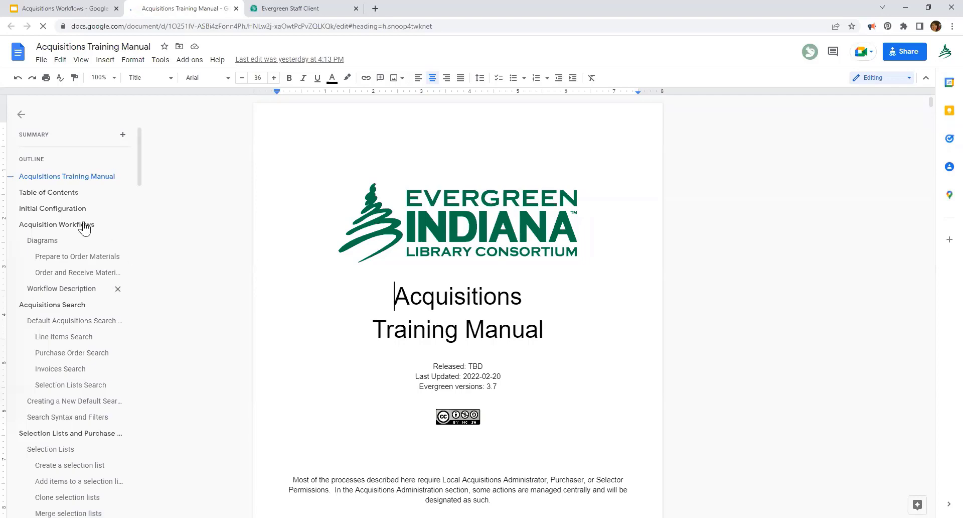
{"action": "scroll", "coordinate": [64, 254], "scroll_direction": "down", "scroll_amount": 2}
{"action": "scroll", "coordinate": [64, 255], "scroll_direction": "down", "scroll_amount": 6}
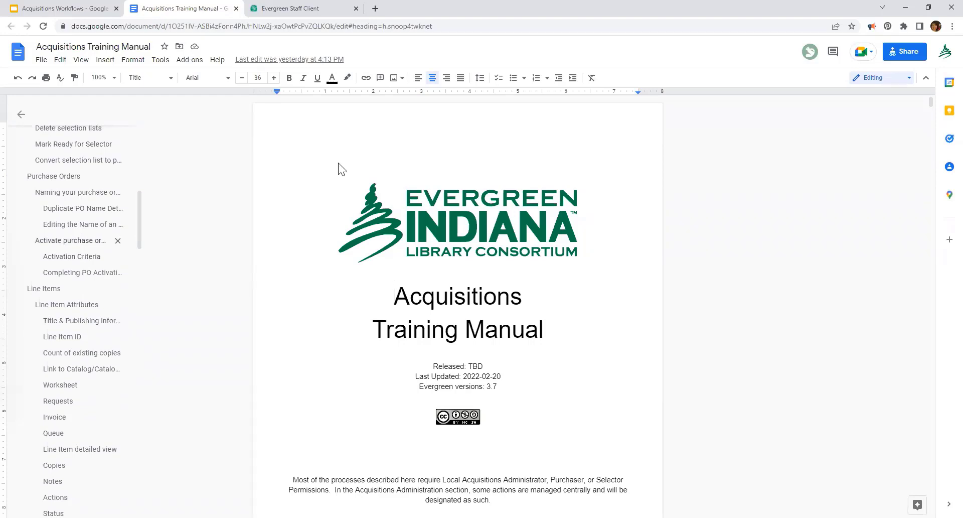
{"action": "key", "text": "ctrl+f"}
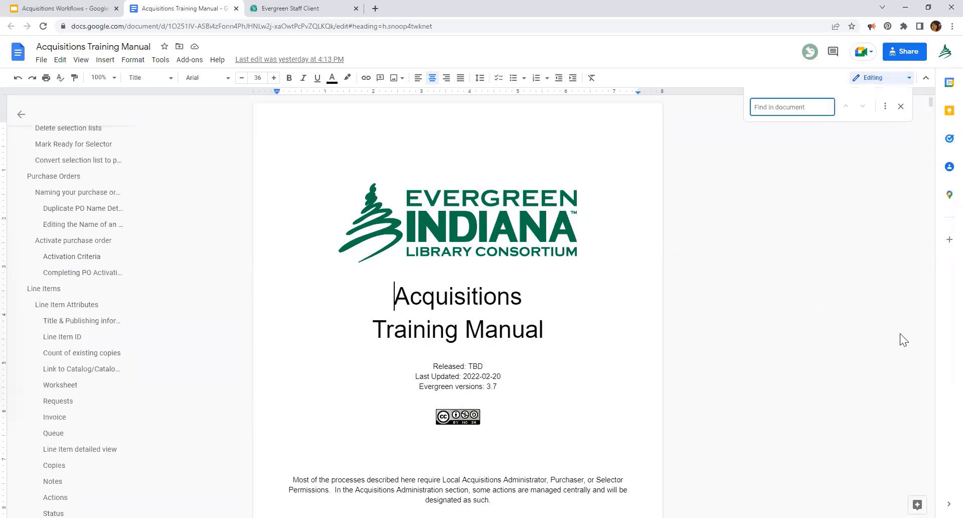
Step: Search the manual for 'invoice re', step through its matches, then close the manual's tab
{"action": "type", "text": "invoices"}
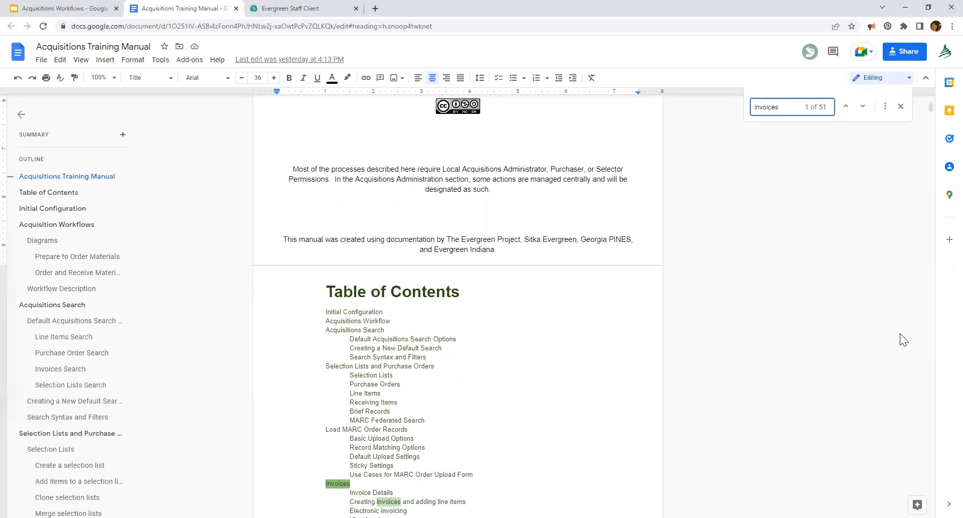
{"action": "type", "text": " re"}
{"action": "key", "text": "BackSpace"}
{"action": "key", "text": "BackSpace"}
{"action": "key", "text": "BackSpace"}
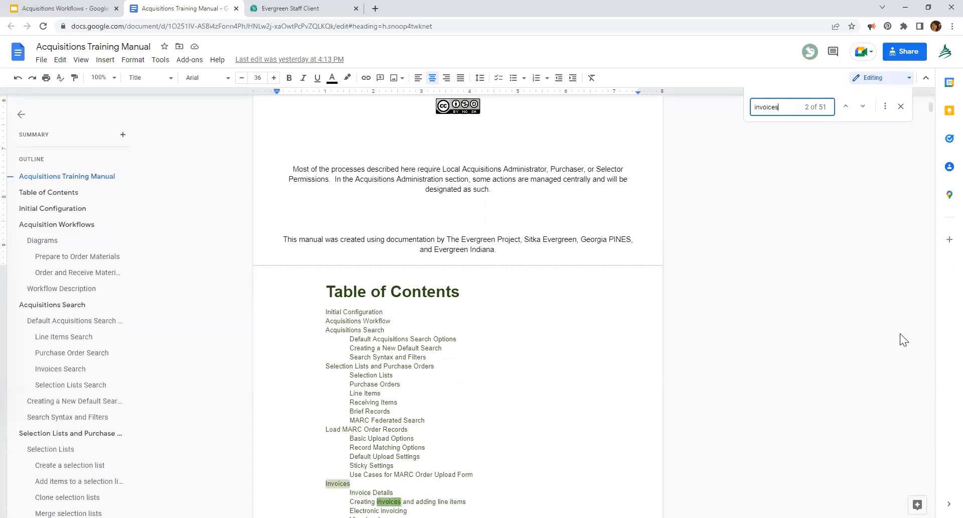
{"action": "key", "text": "BackSpace"}
{"action": "type", "text": "re"}
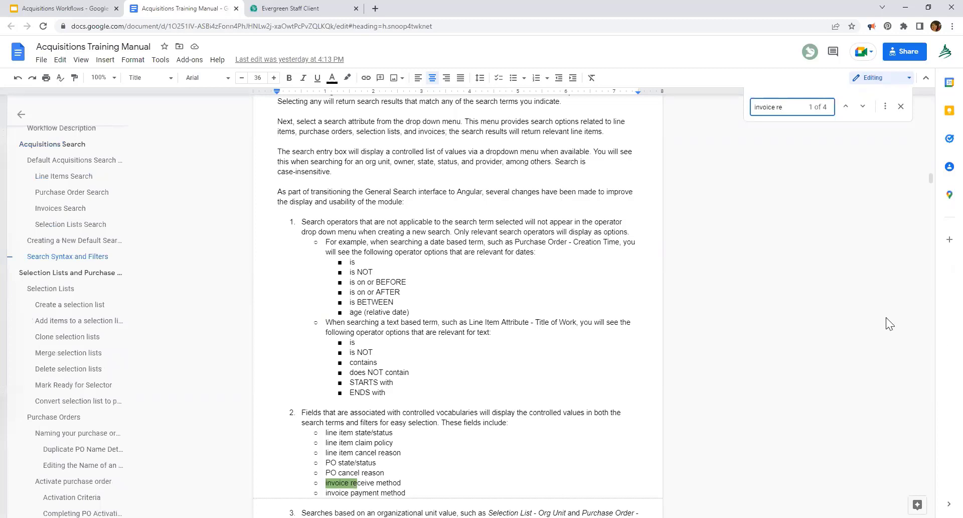
{"action": "left_click", "coordinate": [862, 107]}
{"action": "left_click", "coordinate": [862, 107]}
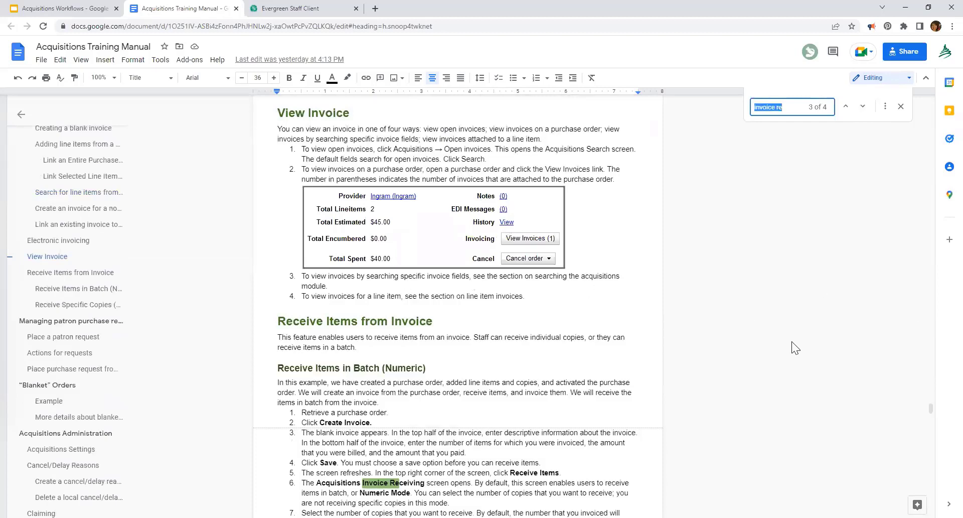
{"action": "left_click", "coordinate": [236, 8]}
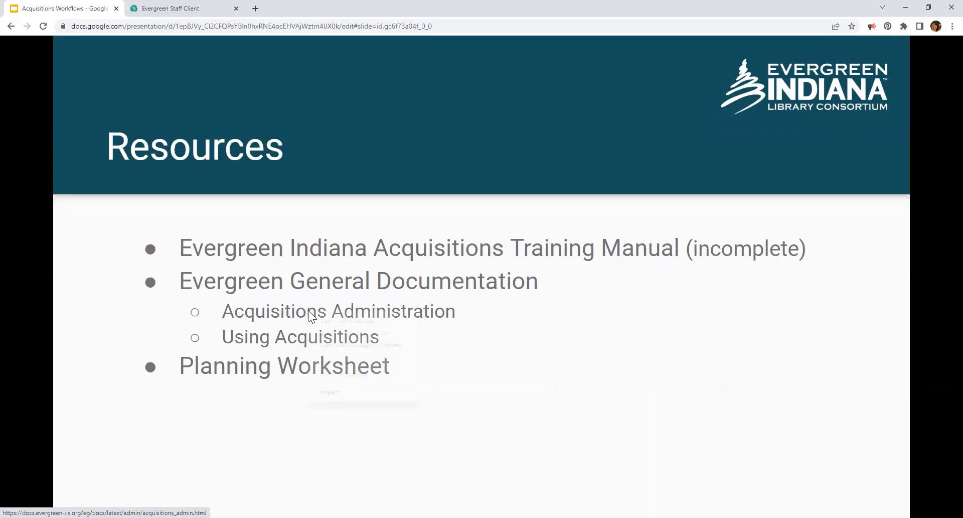
Step: Open the Acquisitions Administration documentation link in a new tab and scroll through it
{"action": "right_click", "coordinate": [308, 316]}
{"action": "left_click", "coordinate": [351, 321]}
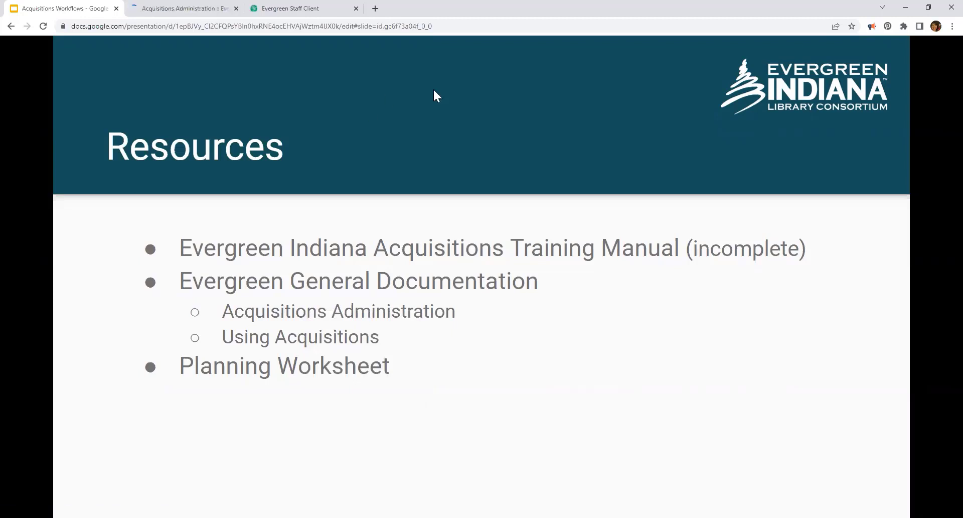
{"action": "left_click", "coordinate": [182, 10]}
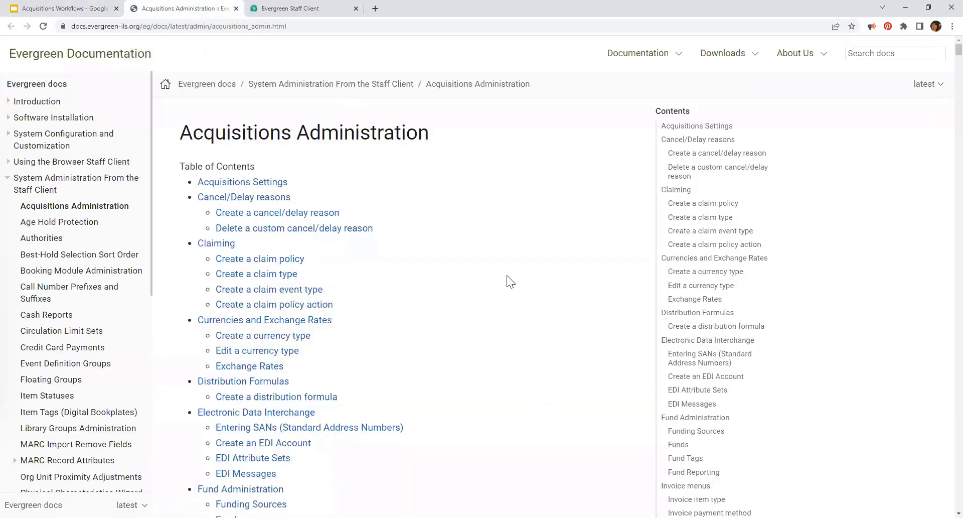
{"action": "scroll", "coordinate": [511, 277], "scroll_direction": "down", "scroll_amount": 8}
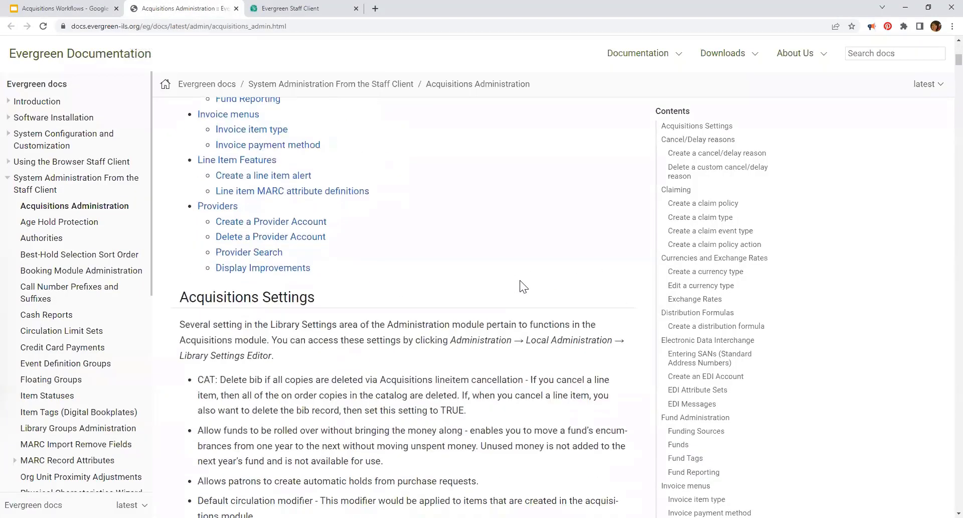
Step: Read further down the Acquisitions Administration page, then right-click the slide's Using Acquisitions link
{"action": "left_click", "coordinate": [92, 10]}
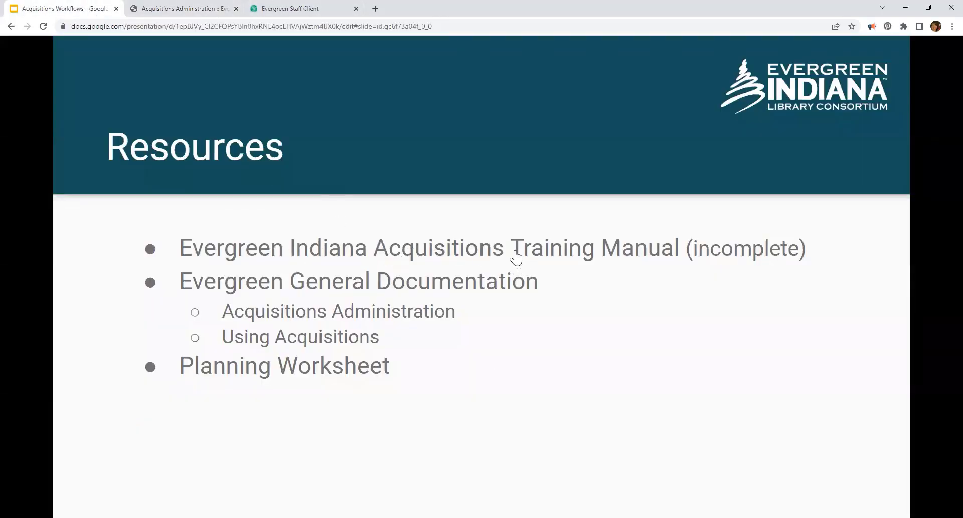
{"action": "left_click", "coordinate": [181, 11]}
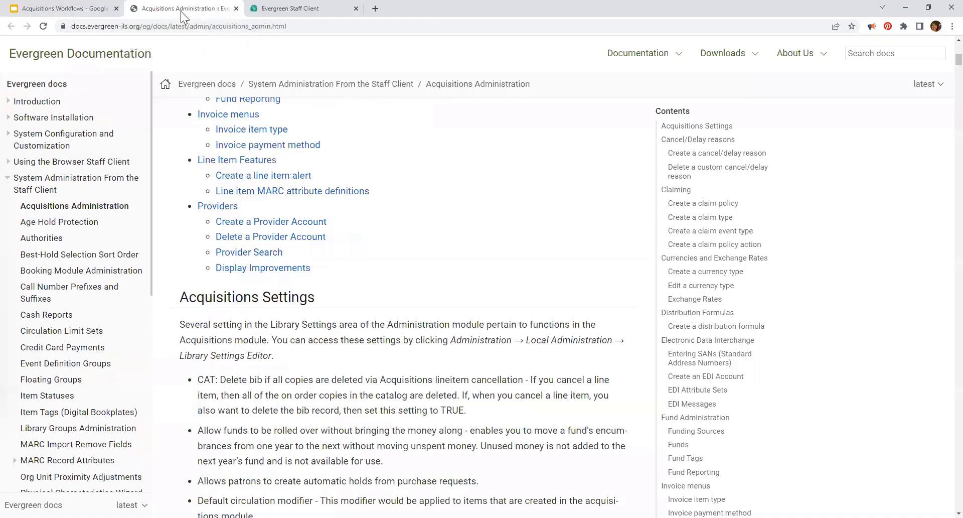
{"action": "scroll", "coordinate": [496, 352], "scroll_direction": "down", "scroll_amount": 3}
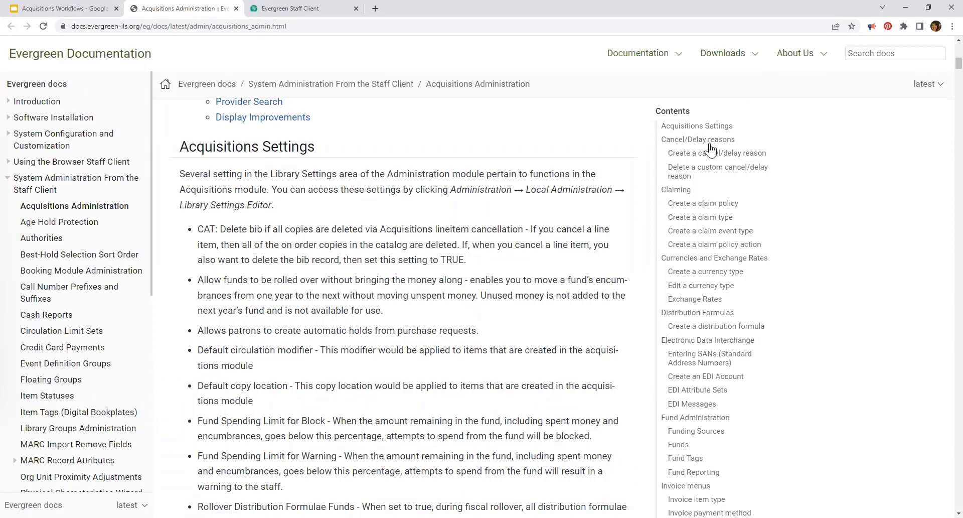
{"action": "scroll", "coordinate": [732, 391], "scroll_direction": "down", "scroll_amount": 3}
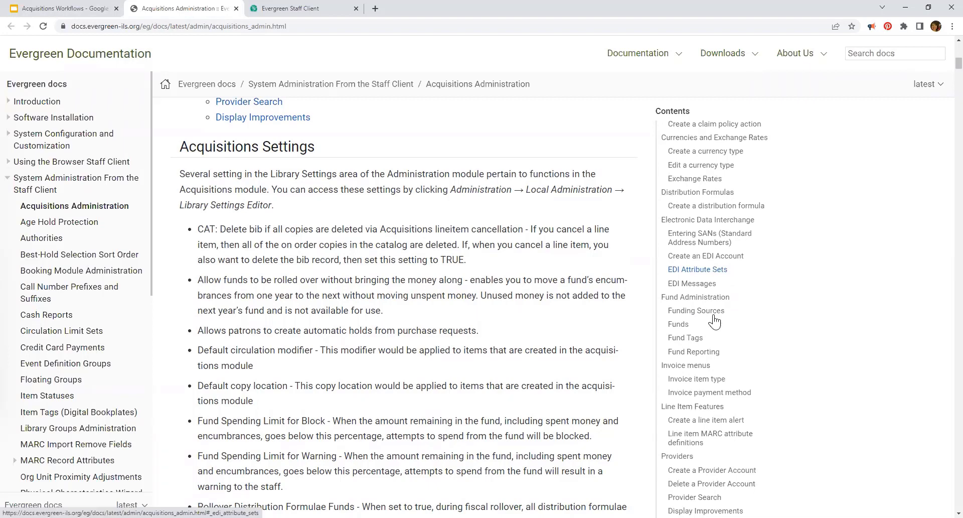
{"action": "scroll", "coordinate": [715, 321], "scroll_direction": "down", "scroll_amount": 2}
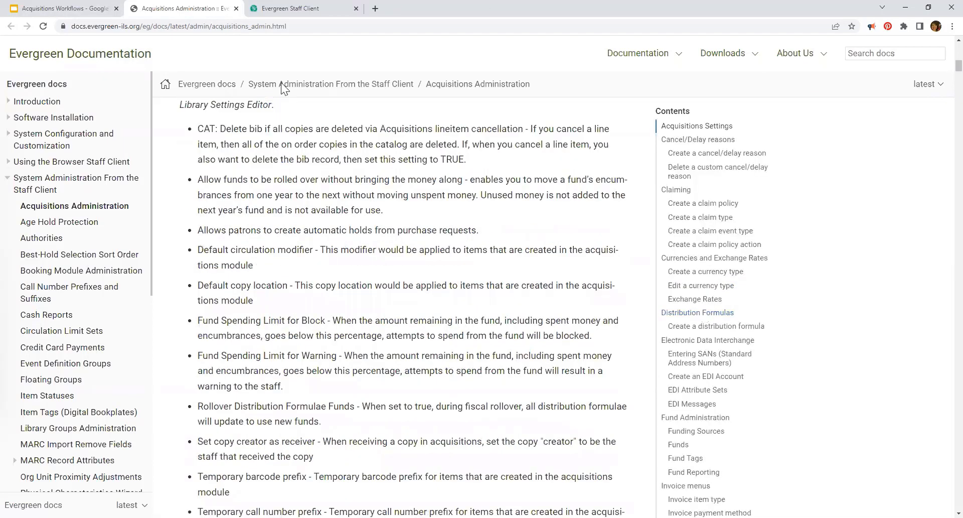
{"action": "left_click", "coordinate": [32, 9]}
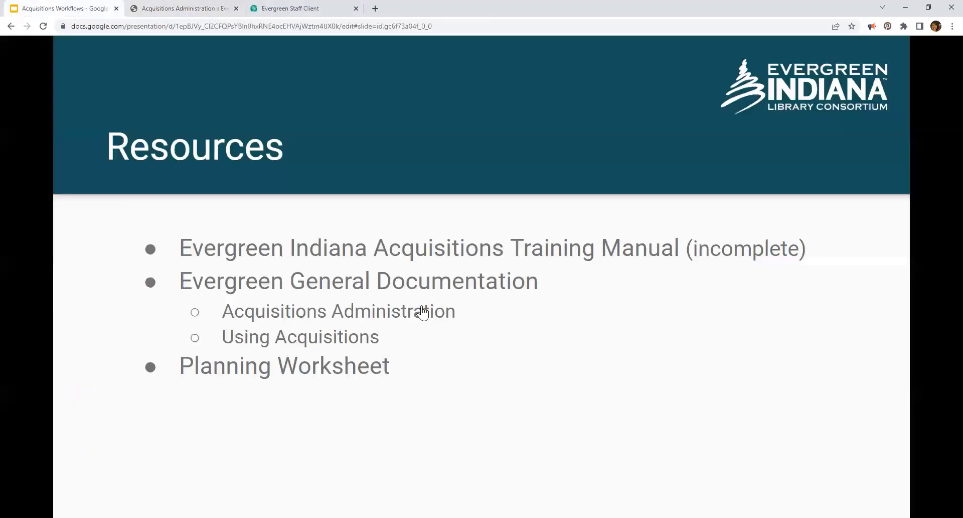
{"action": "right_click", "coordinate": [315, 342]}
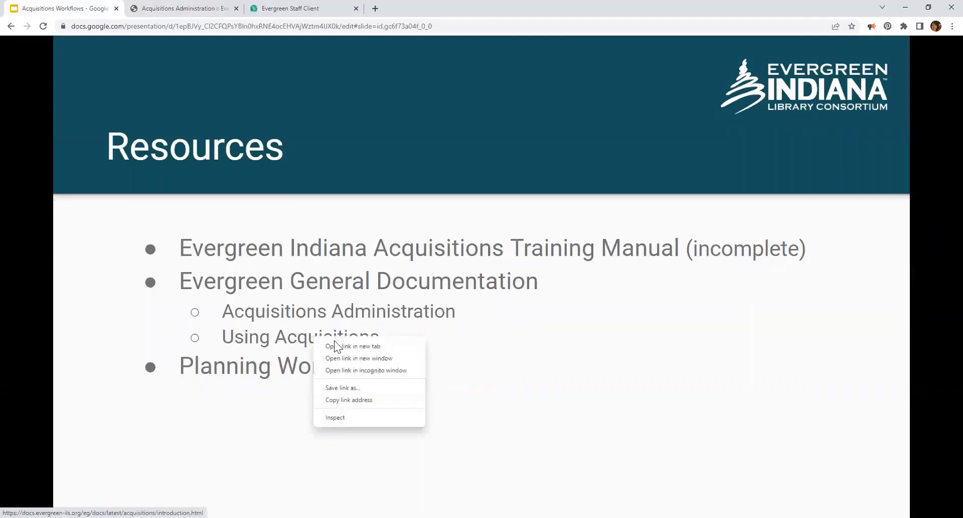
Step: Open Using Acquisitions in a new tab and go to its Acquisitions Search page
{"action": "left_click", "coordinate": [341, 346]}
{"action": "left_click", "coordinate": [284, 8]}
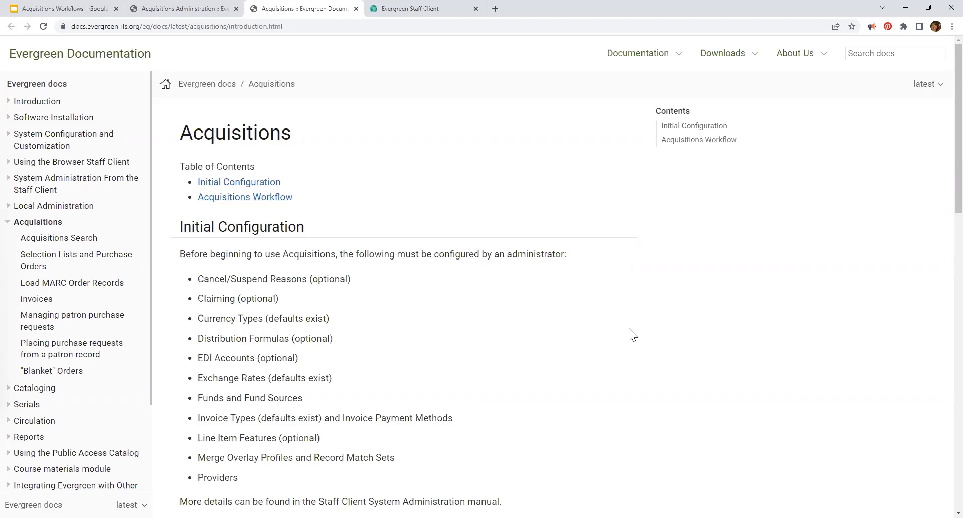
{"action": "left_click", "coordinate": [50, 238]}
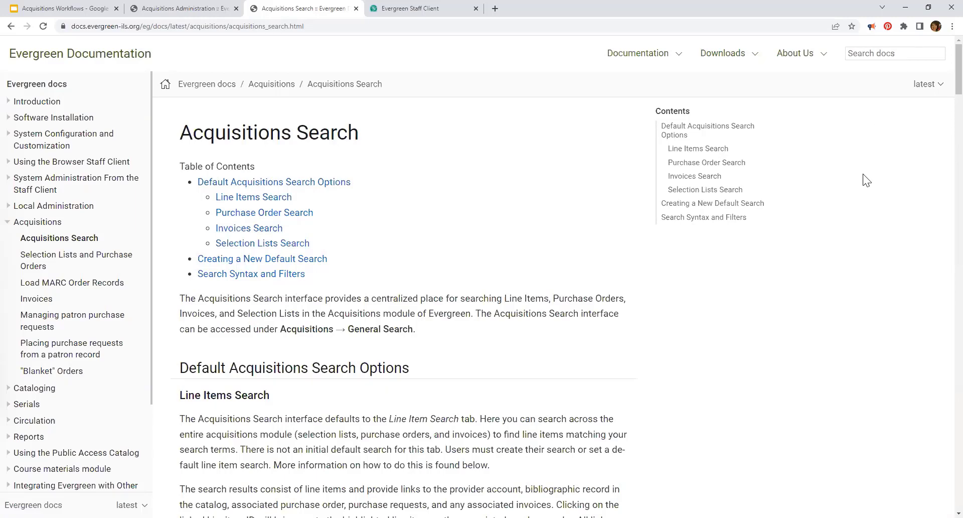
Step: Close the Acquisitions Administration and Acquisitions Search documentation tabs
{"action": "left_click", "coordinate": [179, 10]}
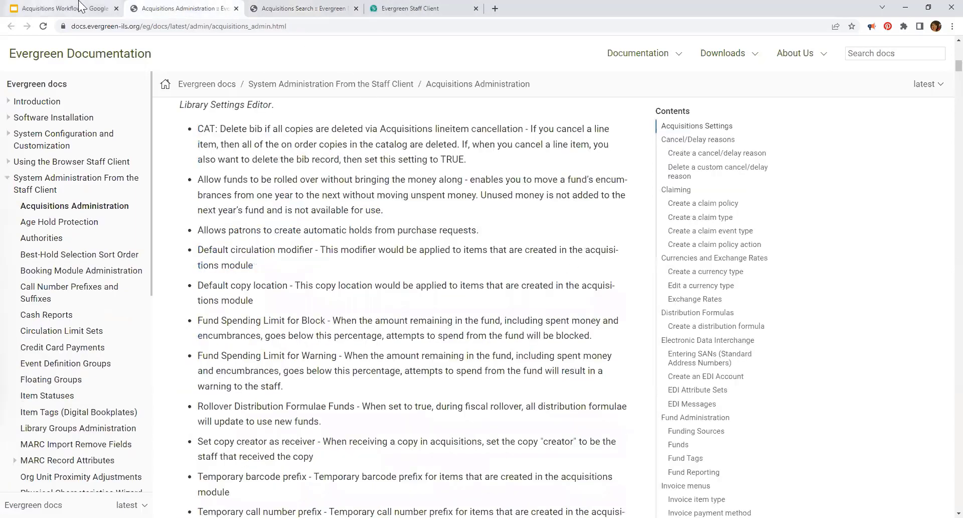
{"action": "left_click", "coordinate": [235, 9]}
{"action": "left_click", "coordinate": [235, 9]}
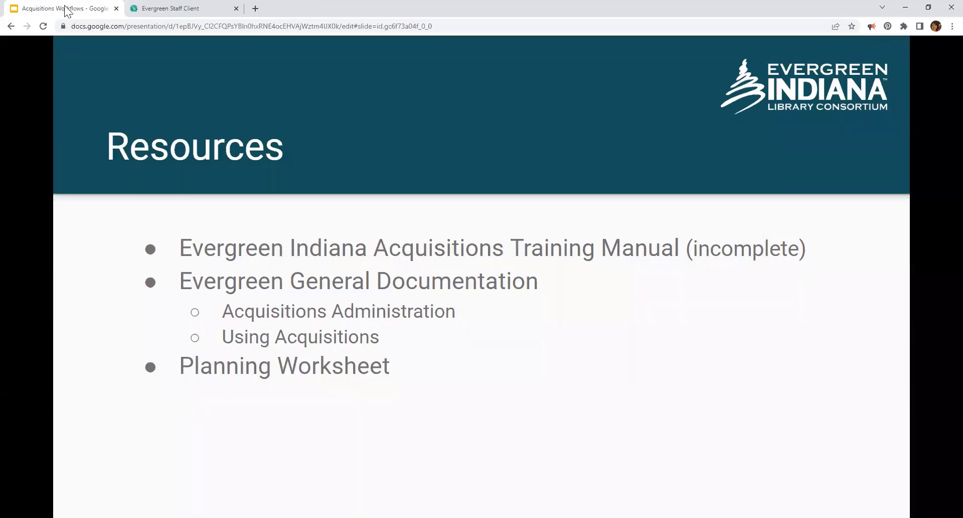
Step: Open the Acq_Configuration_Worksheet from the Planning Worksheet link, check its File menu, and view the Staff sheet
{"action": "left_click", "coordinate": [304, 372]}
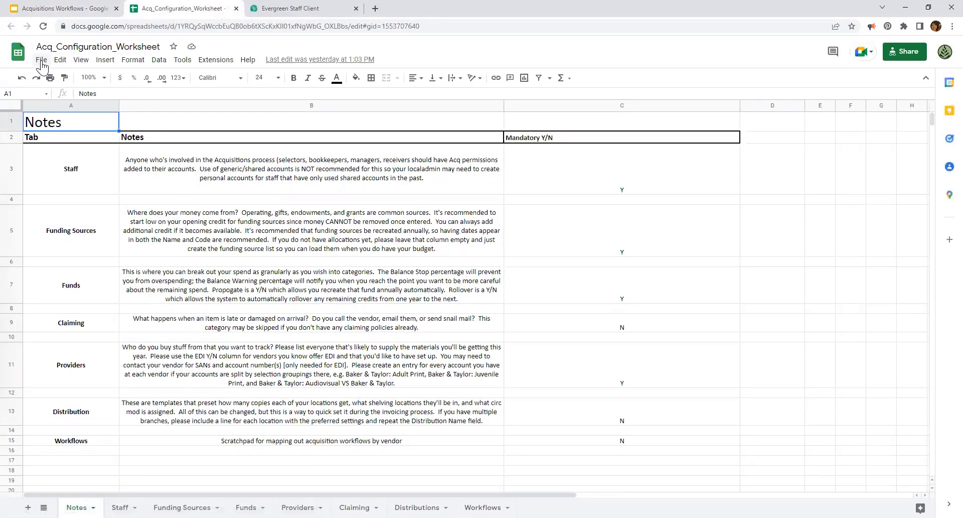
{"action": "left_click", "coordinate": [41, 61]}
{"action": "mouse_move", "coordinate": [120, 188]}
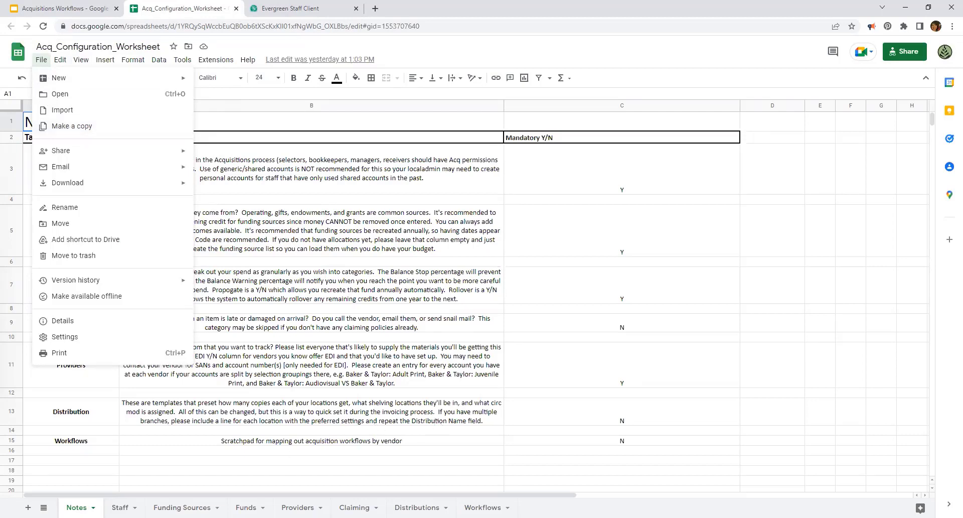
{"action": "left_click", "coordinate": [163, 443]}
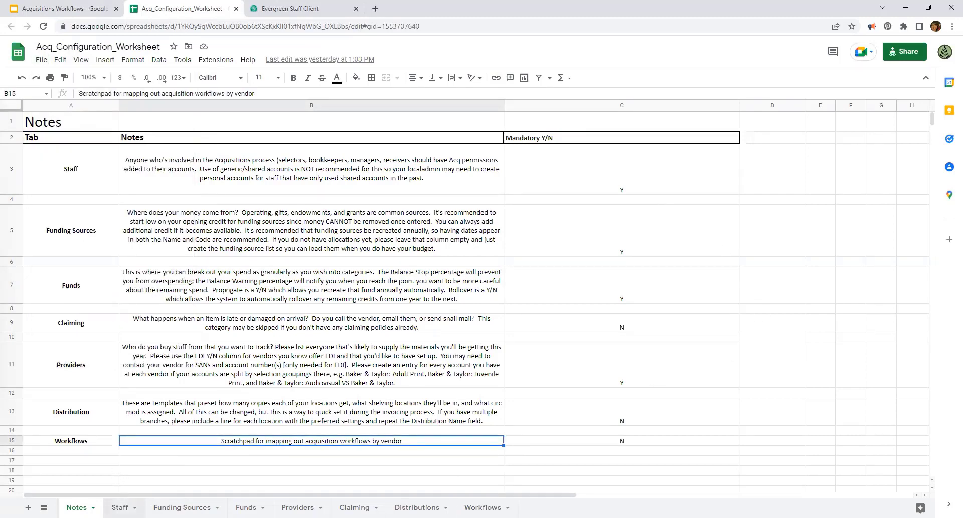
{"action": "left_click", "coordinate": [120, 507]}
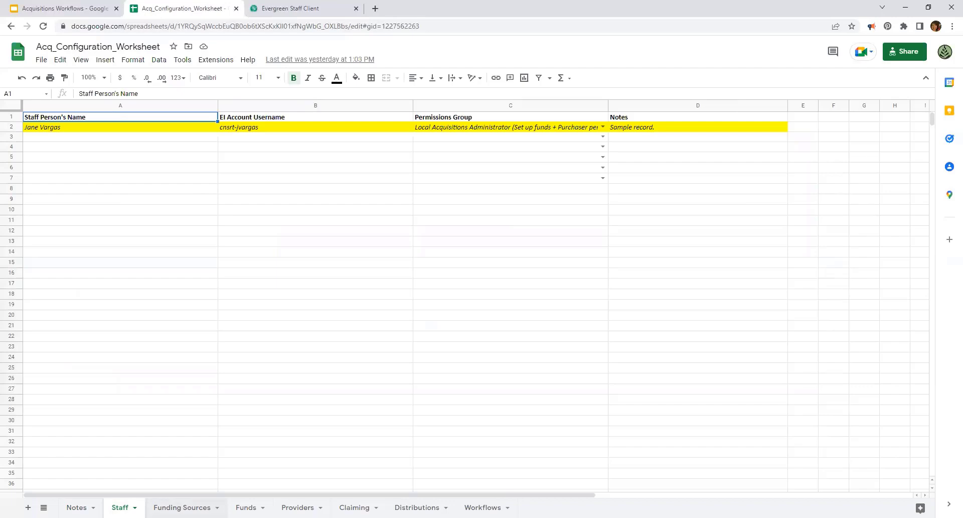
Step: Step through the worksheet's Funding Sources, Providers and Claiming sheets
{"action": "left_click", "coordinate": [182, 507]}
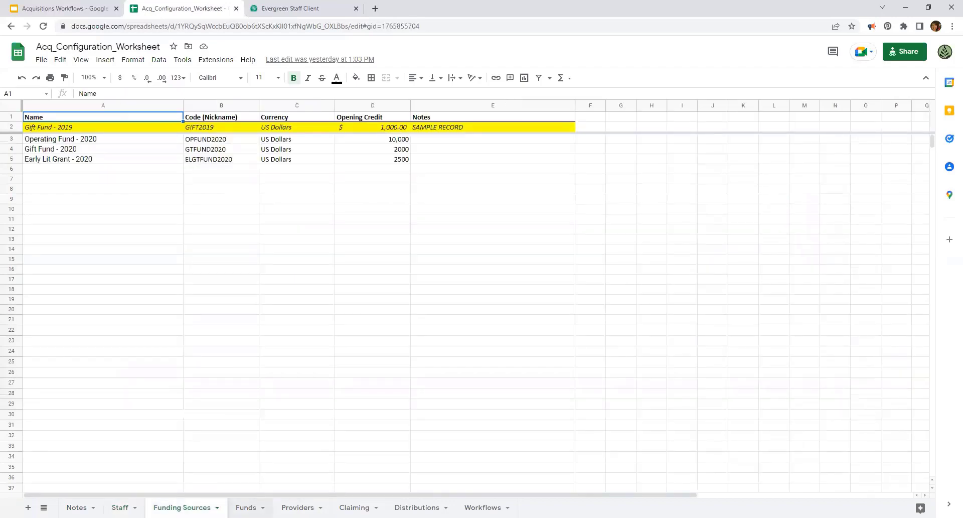
{"action": "left_click", "coordinate": [297, 507]}
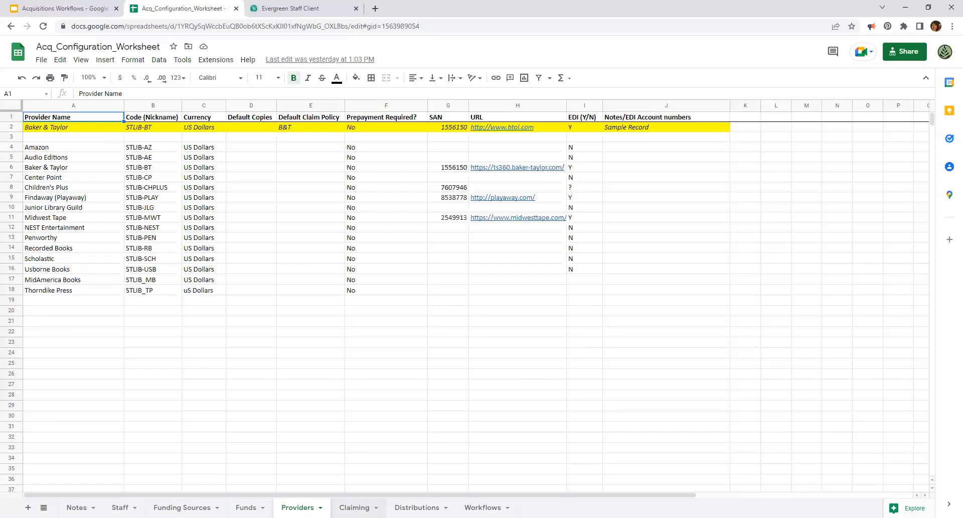
{"action": "left_click", "coordinate": [354, 508]}
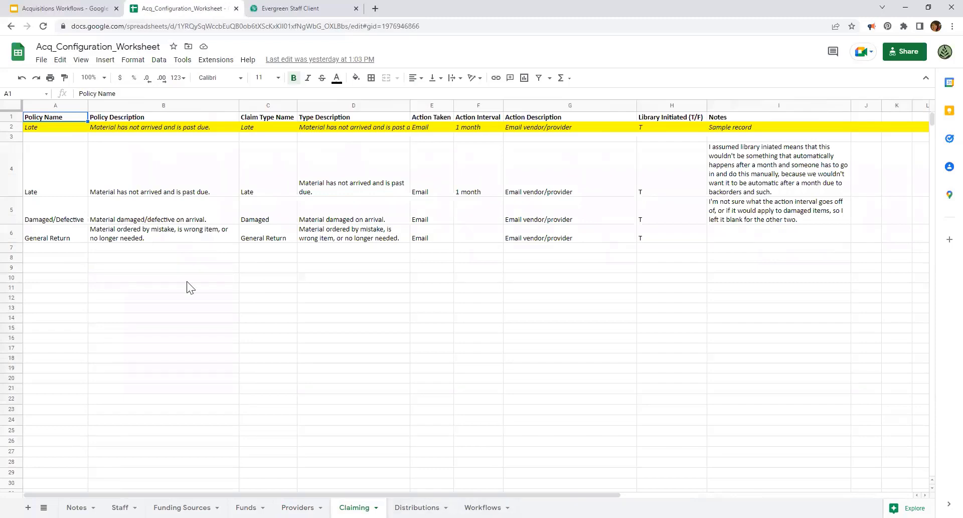
Step: View the Workflows sheet's vendor ordering steps, then switch back to the training deck
{"action": "left_click", "coordinate": [483, 507]}
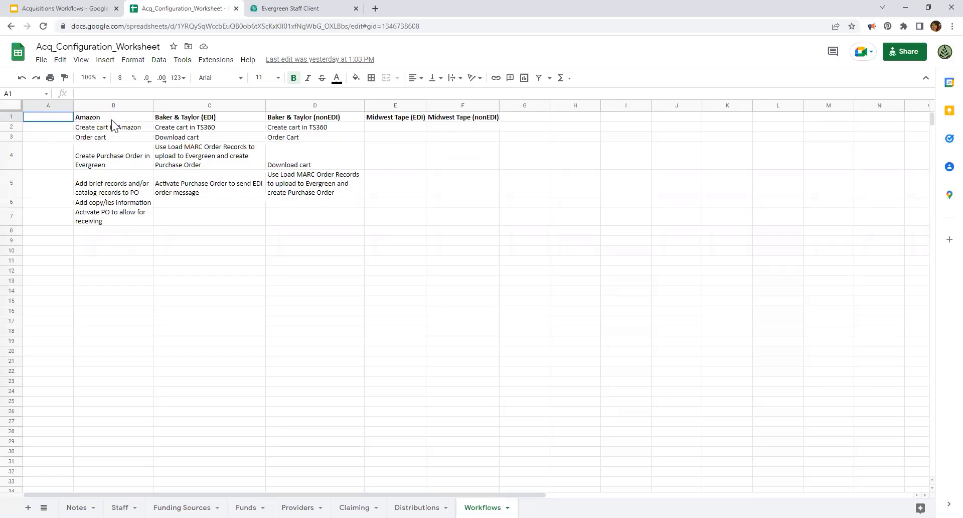
{"action": "left_click", "coordinate": [67, 8]}
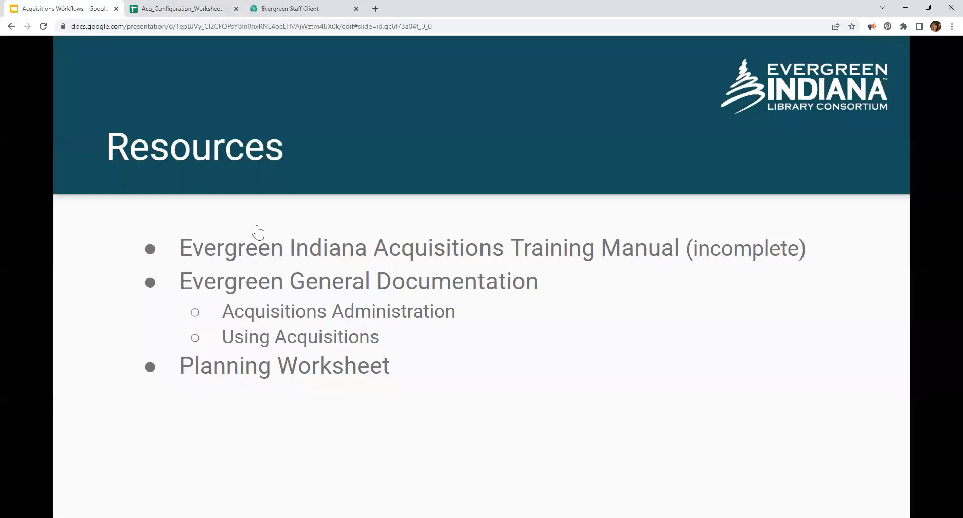
Step: Advance to Acquisitions Workflows, revealing Prepare Order's item-selection sub-point and Initiate Order (Manual or EDI)
{"action": "left_click", "coordinate": [576, 354]}
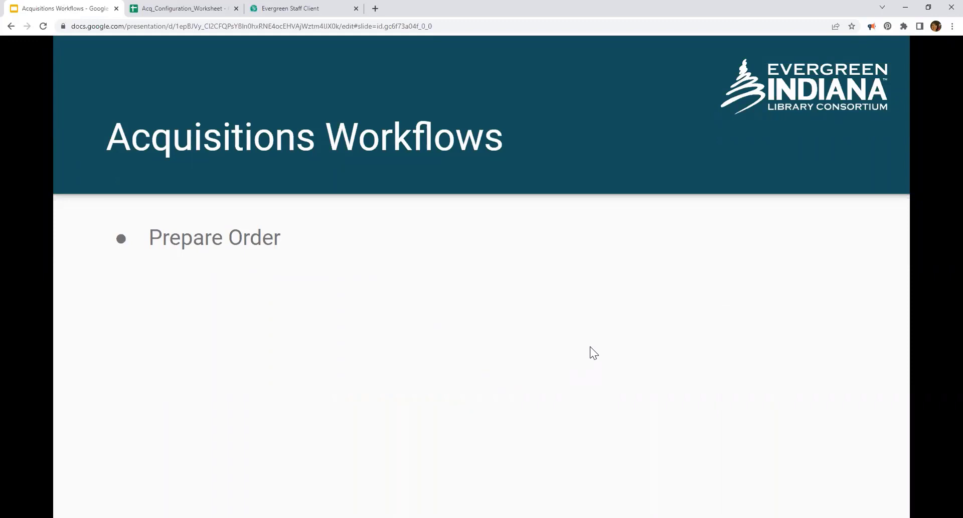
{"action": "left_click", "coordinate": [591, 346]}
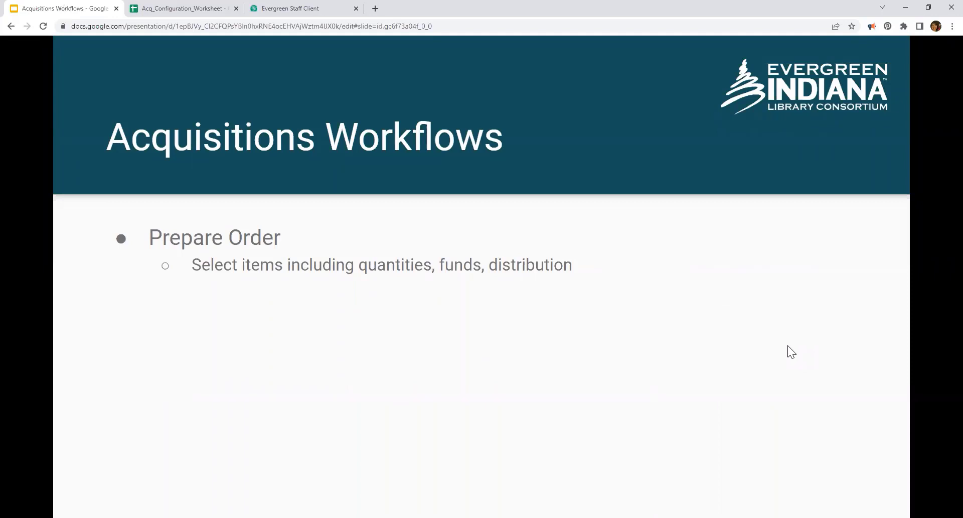
{"action": "key", "text": "Right"}
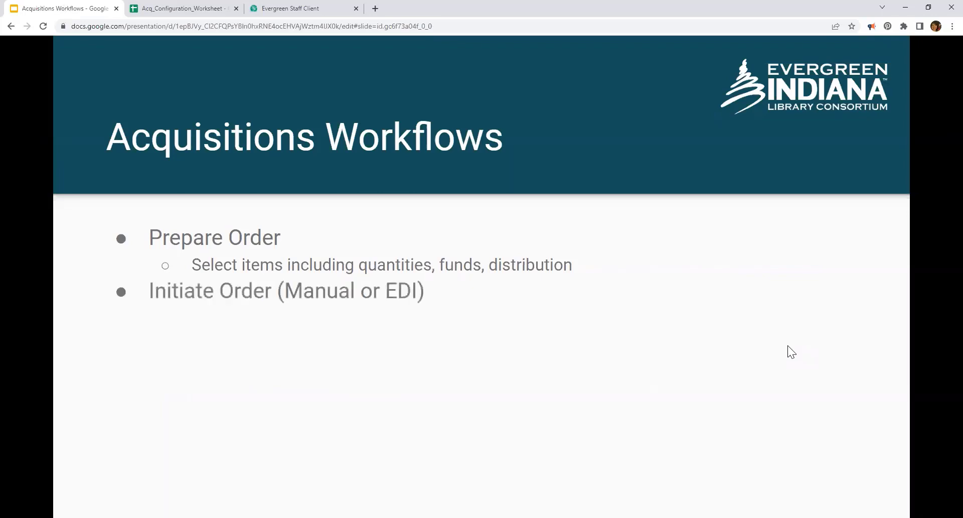
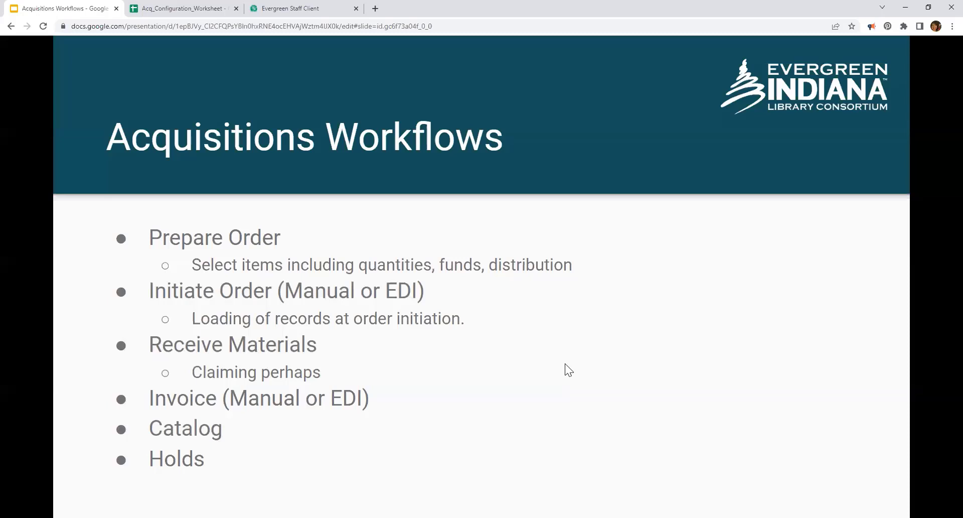
Step: Advance the slideshow from Acquisitions Workflows to the Acquisitions Tools slide
{"action": "key", "text": "Right"}
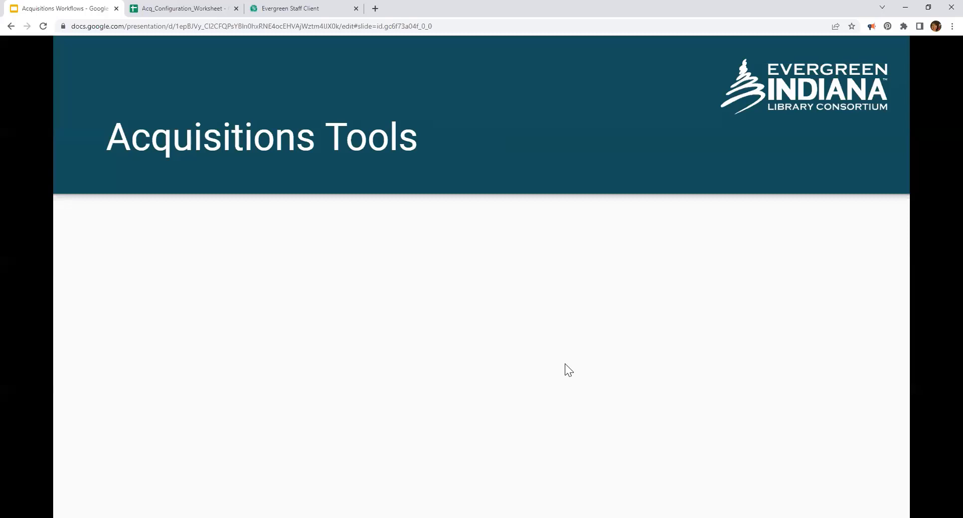
Step: Reveal the Acquisitions Tools bullets: Navigation, Line Items, Selection Lists, Purchase Orders, Invoices and Search
{"action": "left_click", "coordinate": [565, 365]}
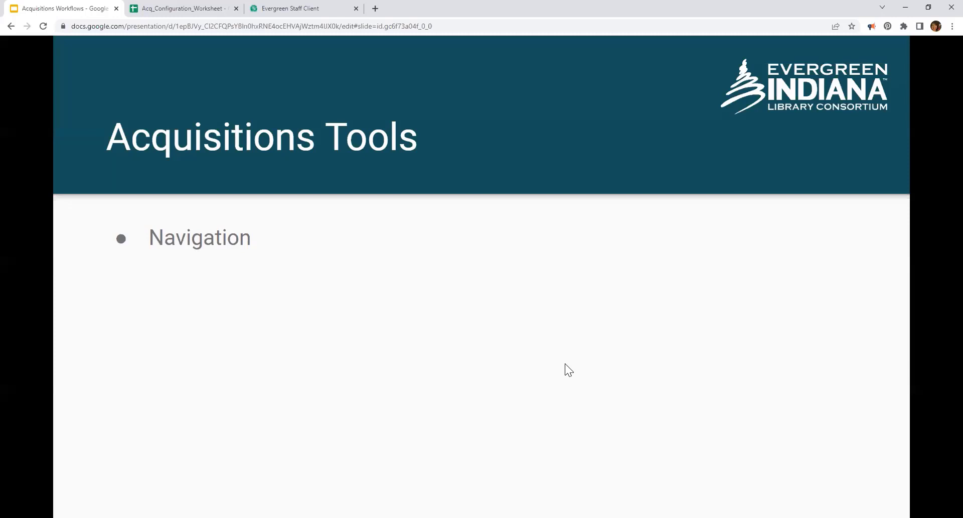
{"action": "key", "text": "Right"}
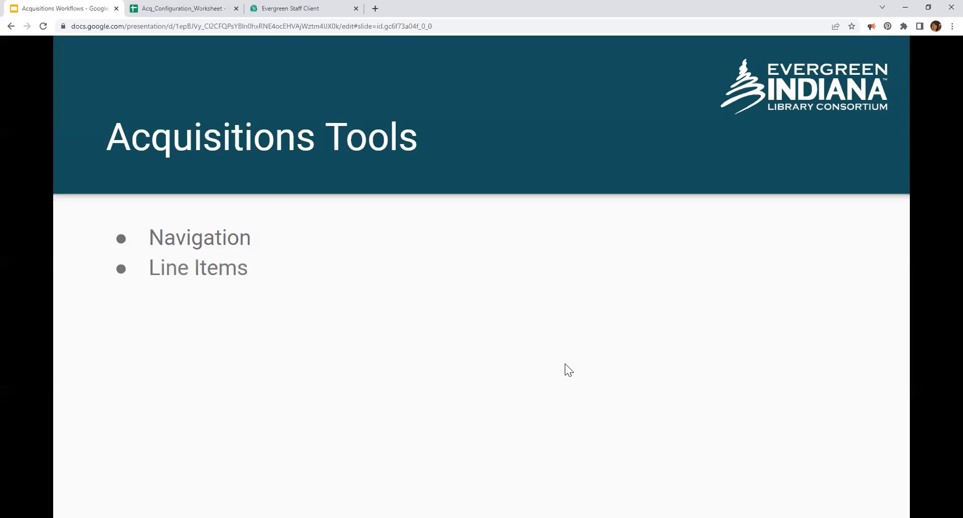
{"action": "key", "text": "Right"}
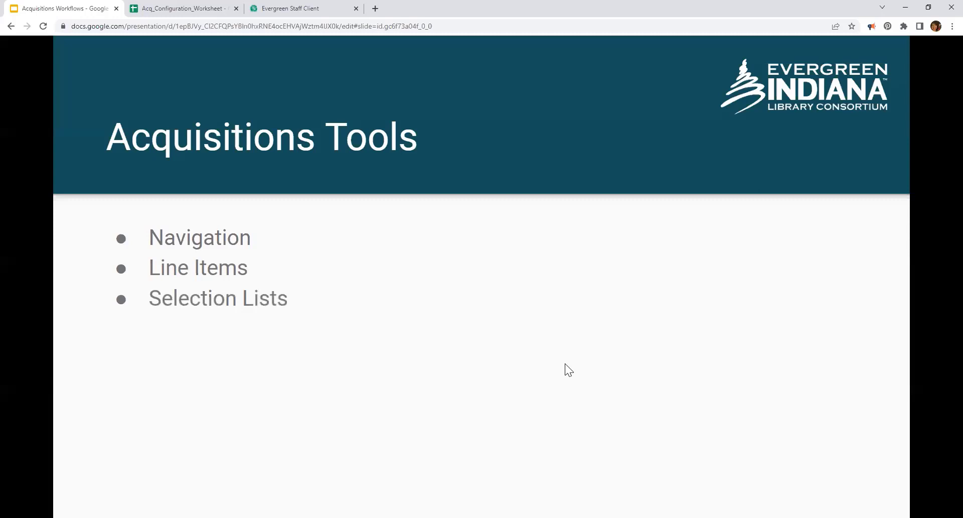
{"action": "key", "text": "Right"}
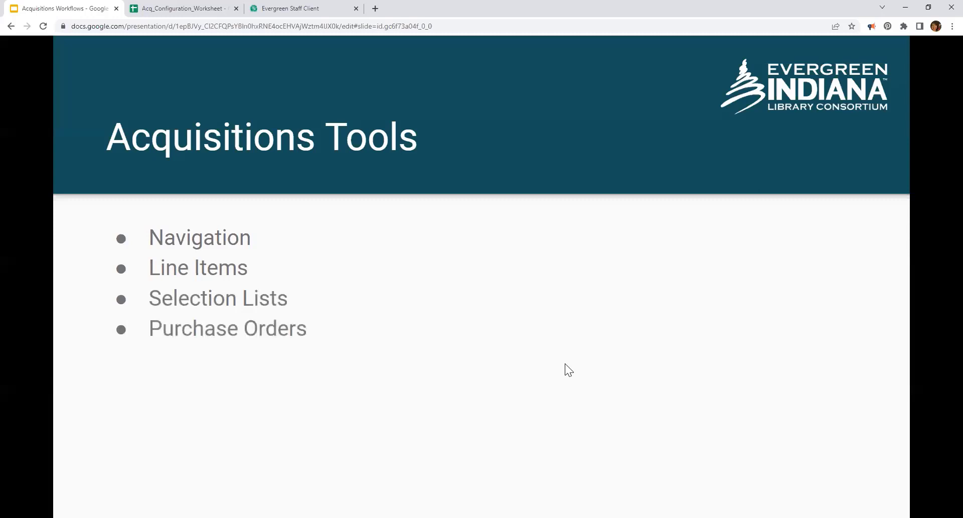
{"action": "key", "text": "Right"}
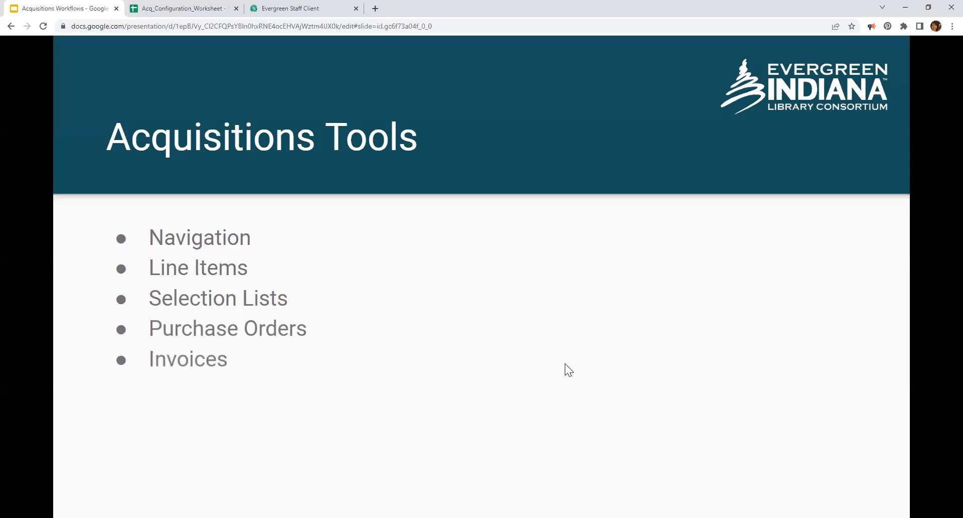
{"action": "key", "text": "Right"}
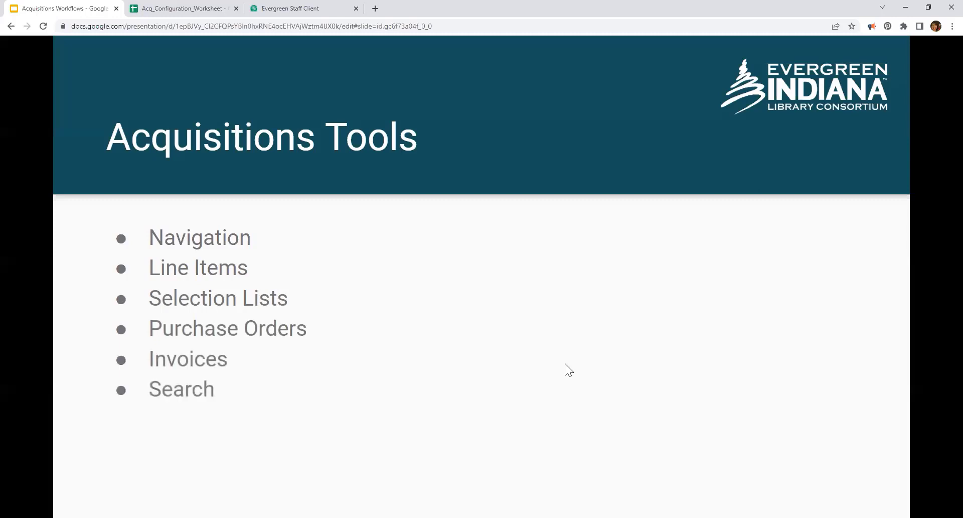
{"action": "key", "text": "Right"}
{"action": "key", "text": "Left"}
Step: Move past Acquisitions Interfaces to the Navigation slide and reveal 'Access Various Tools from various menus and interfaces'
{"action": "left_click", "coordinate": [565, 365]}
{"action": "left_click", "coordinate": [566, 365]}
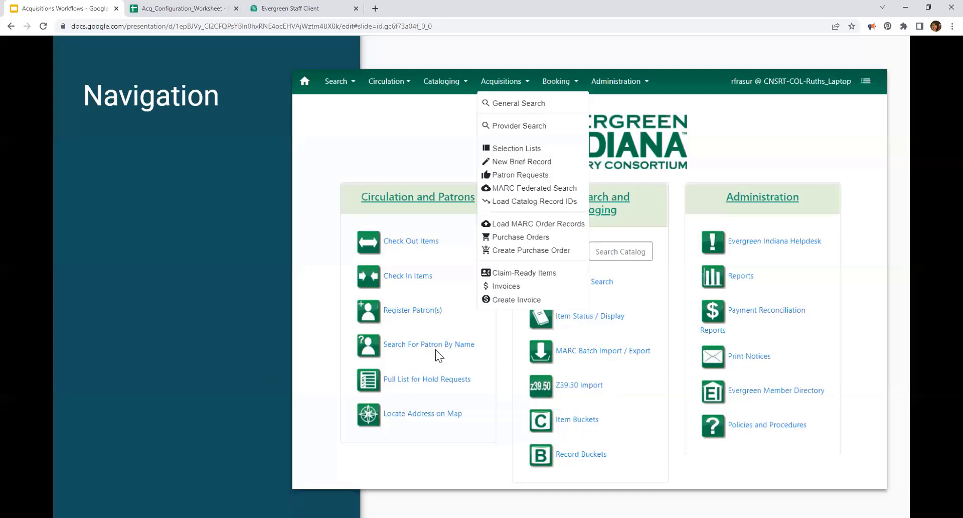
{"action": "left_click", "coordinate": [250, 322]}
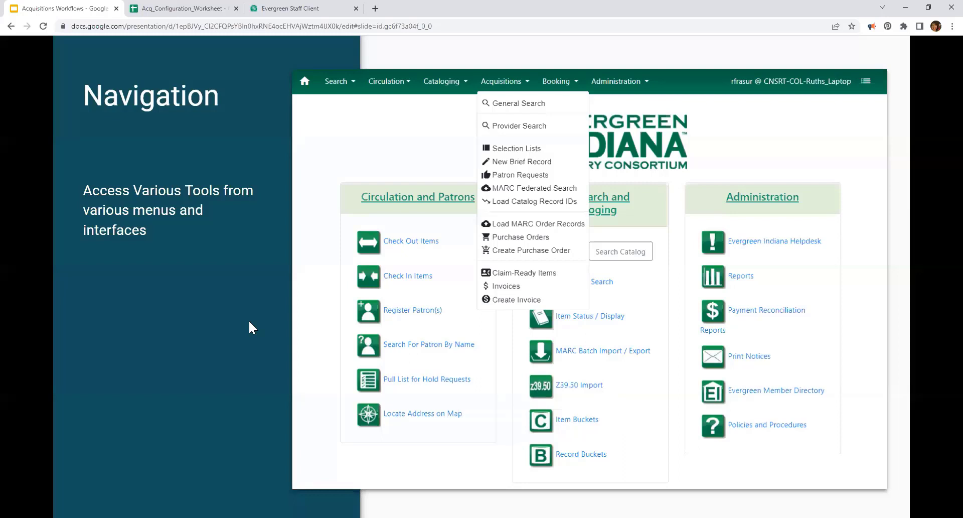
Step: Reveal the Acquisitions Menu, Item Status, Patron Accounts and 'Probably more?' bullets, then advance to Line Items
{"action": "left_click", "coordinate": [250, 322]}
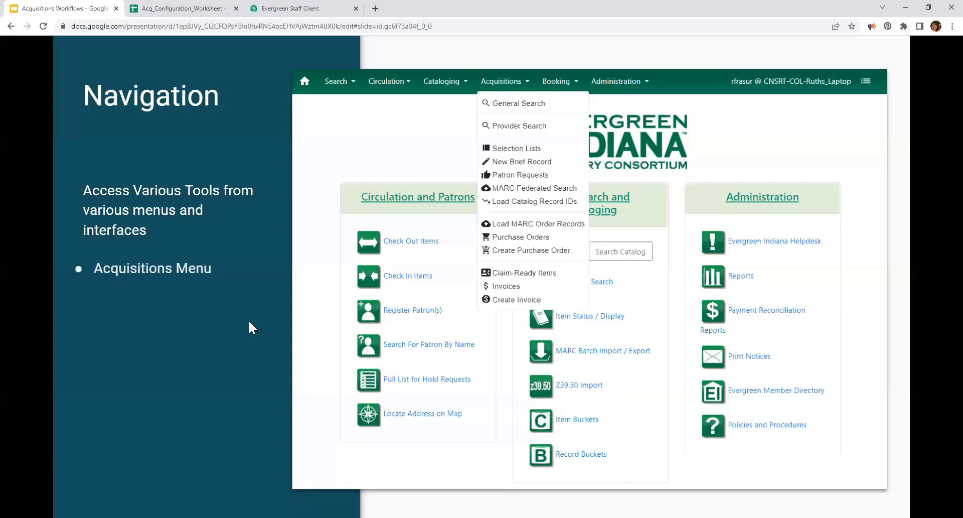
{"action": "left_click", "coordinate": [249, 322]}
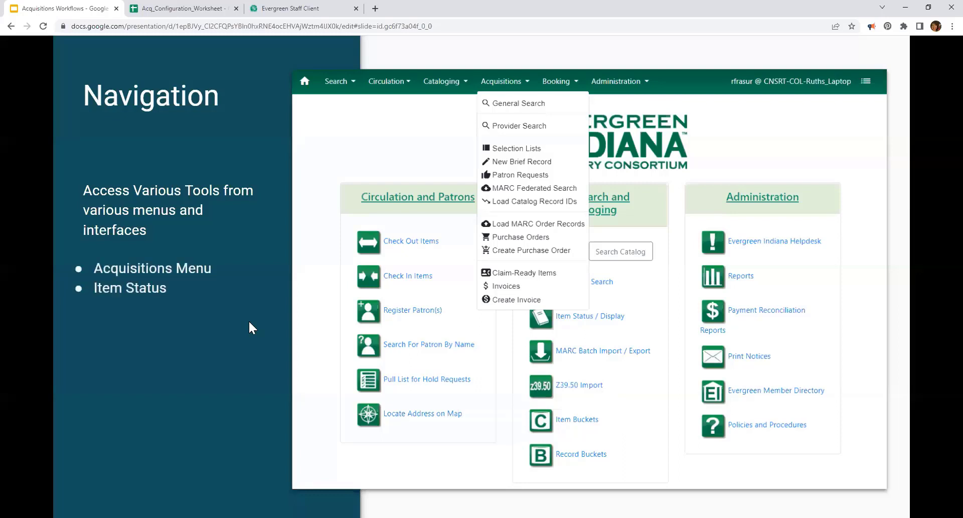
{"action": "left_click", "coordinate": [249, 322]}
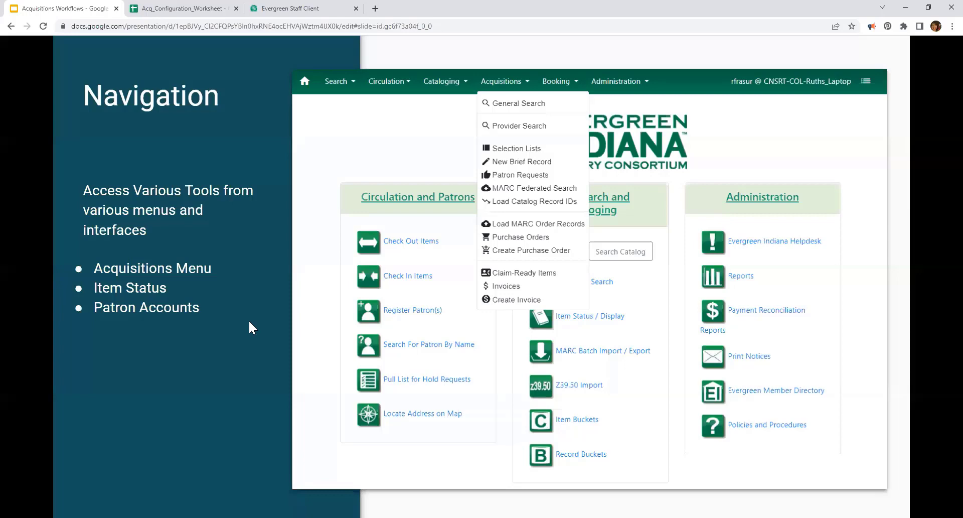
{"action": "left_click", "coordinate": [240, 311]}
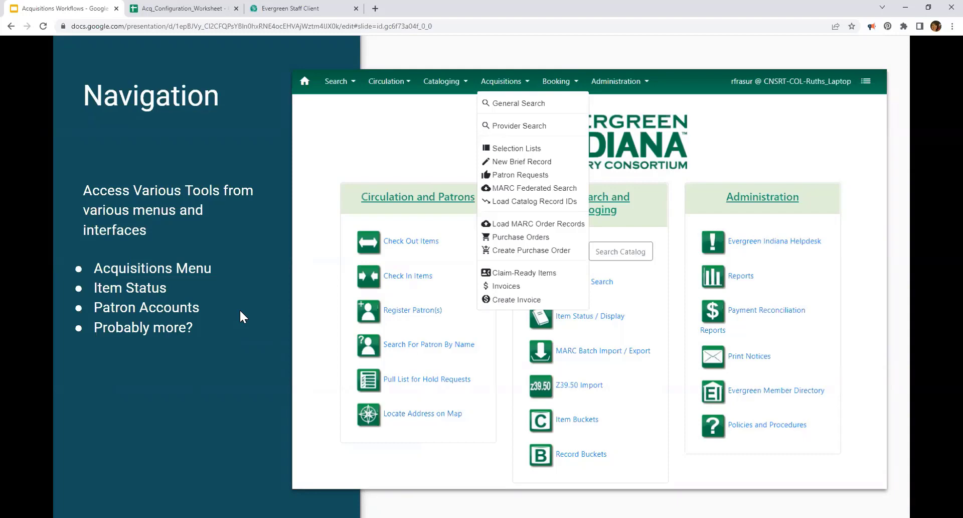
{"action": "key", "text": "Right"}
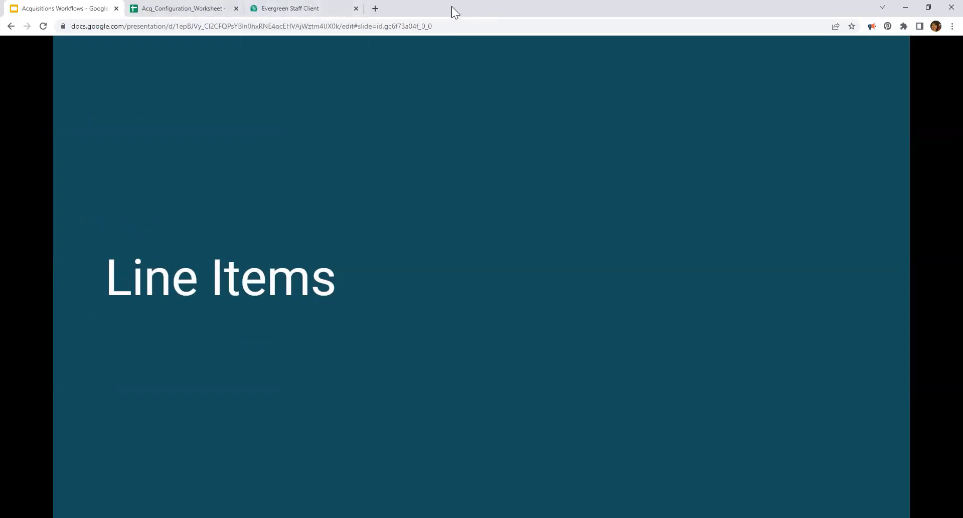
Step: Advance to the Line Items content slide with its example line-item screenshot
{"action": "key", "text": "Right"}
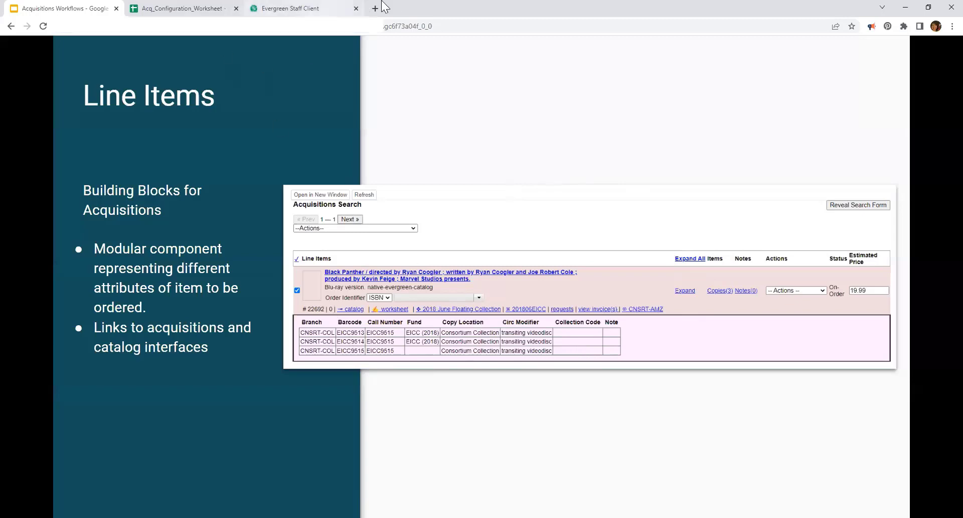
Step: In Evergreen's Acquisitions Search, set the search field to 'Line Item - Lineitem ID', then return to the slides
{"action": "left_click", "coordinate": [313, 7]}
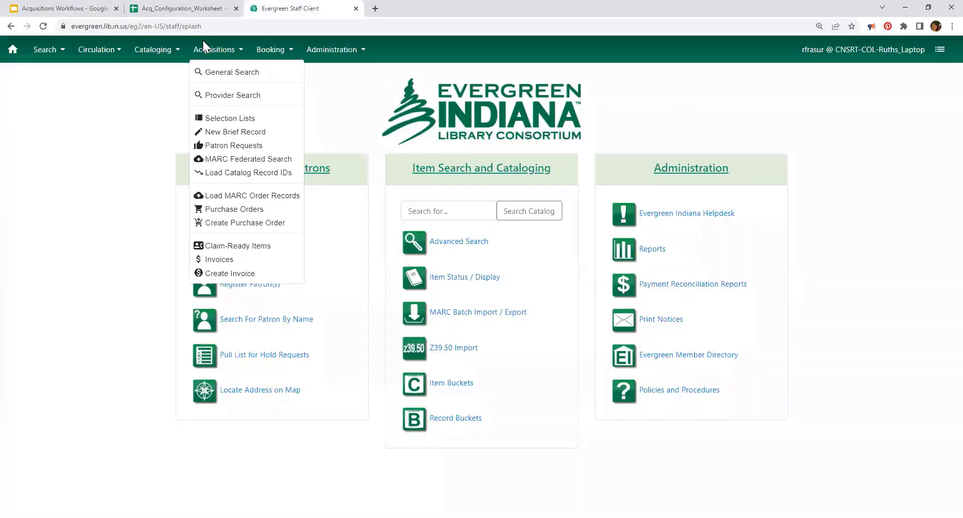
{"action": "left_click", "coordinate": [222, 76]}
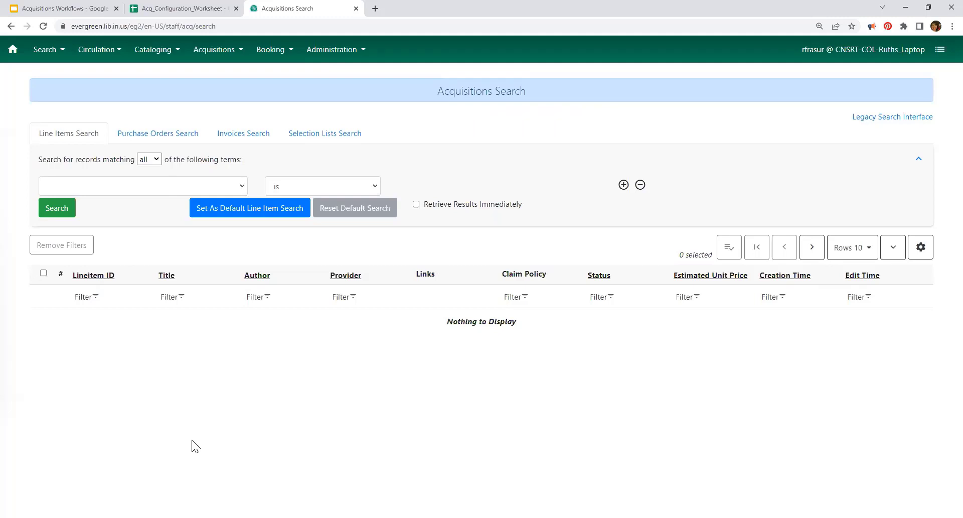
{"action": "left_click", "coordinate": [216, 191]}
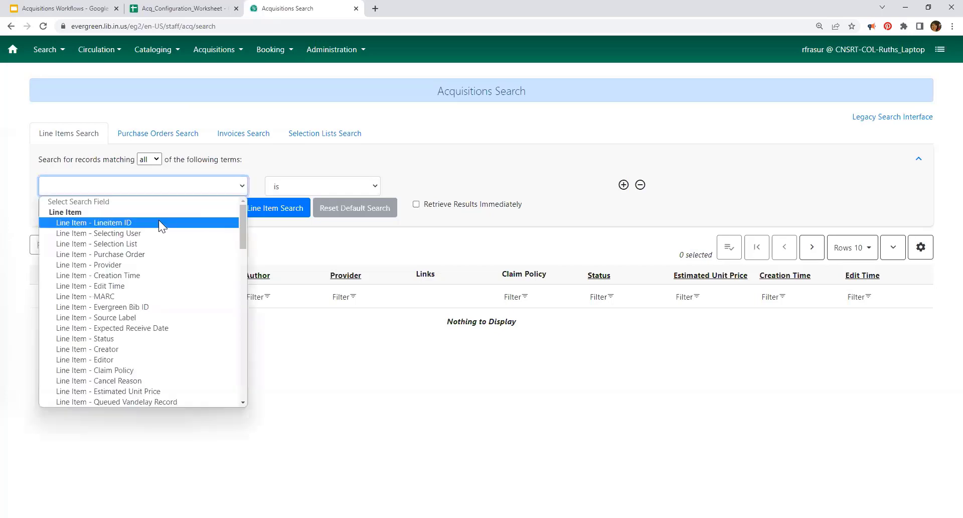
{"action": "left_click", "coordinate": [158, 222]}
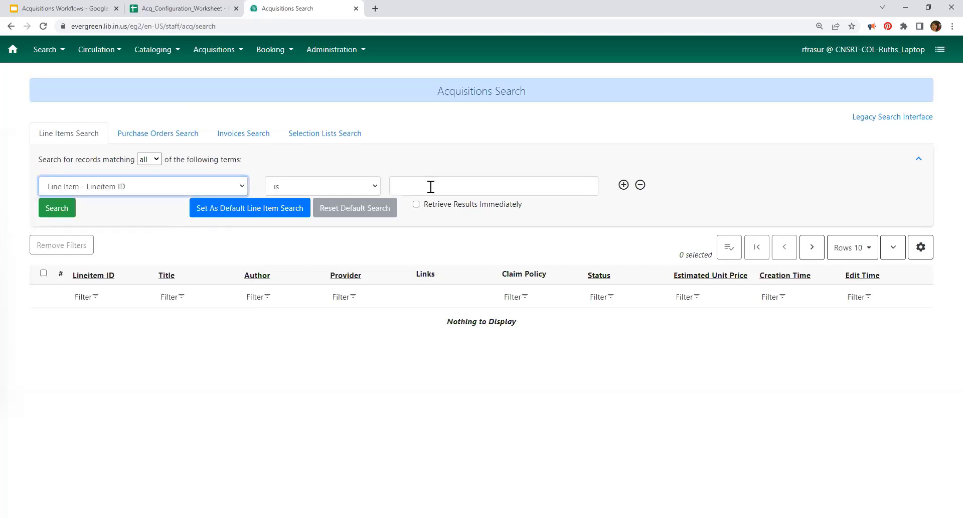
{"action": "left_click", "coordinate": [430, 186]}
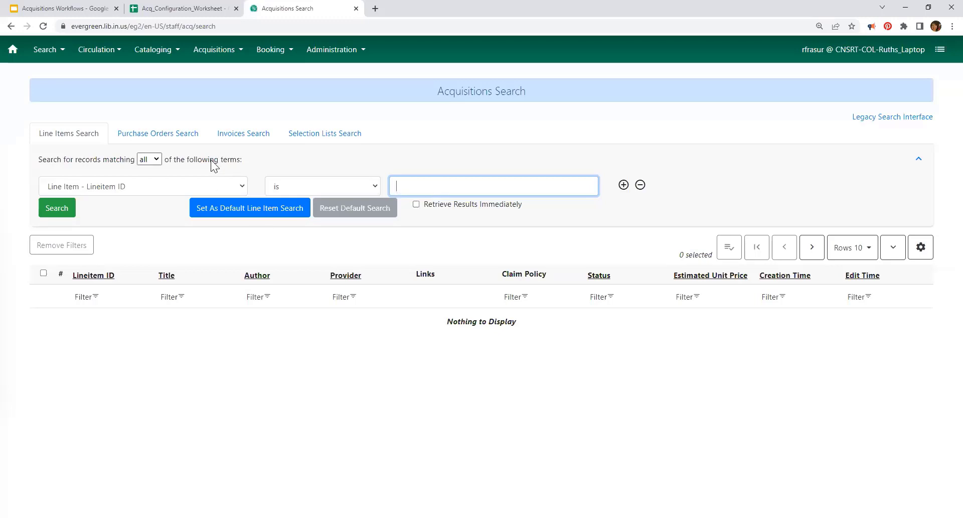
{"action": "left_click", "coordinate": [152, 184]}
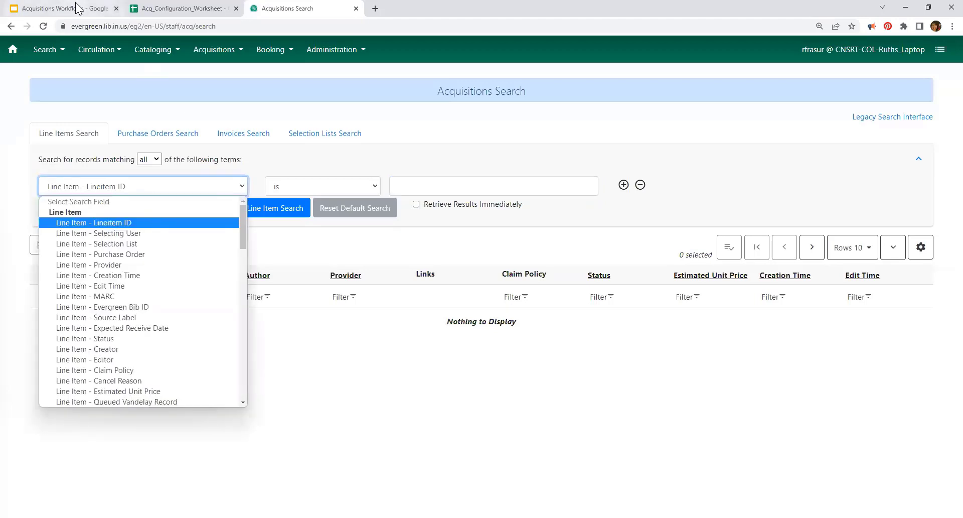
{"action": "left_click", "coordinate": [78, 8]}
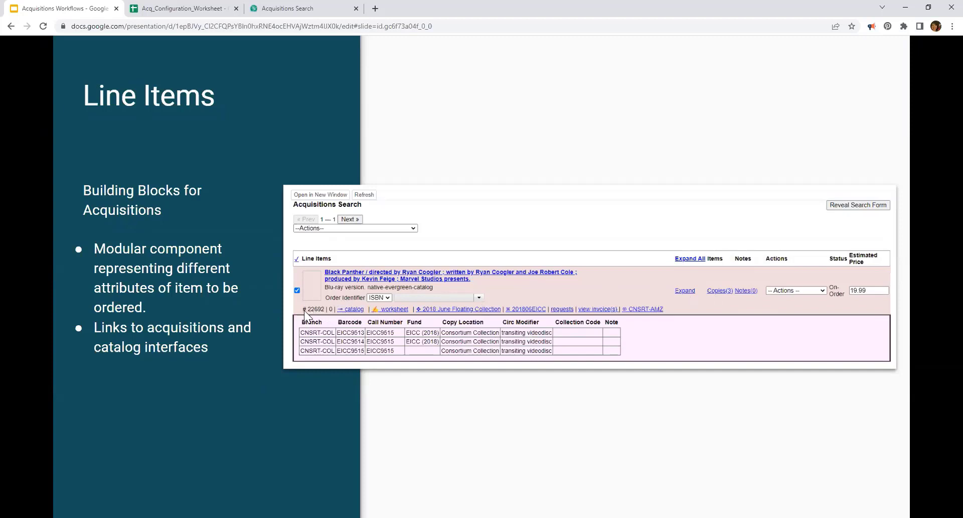
Step: On Acquisitions Search, browse the field list, add then remove a second term row, keeping one Lineitem ID row
{"action": "left_click", "coordinate": [301, 9]}
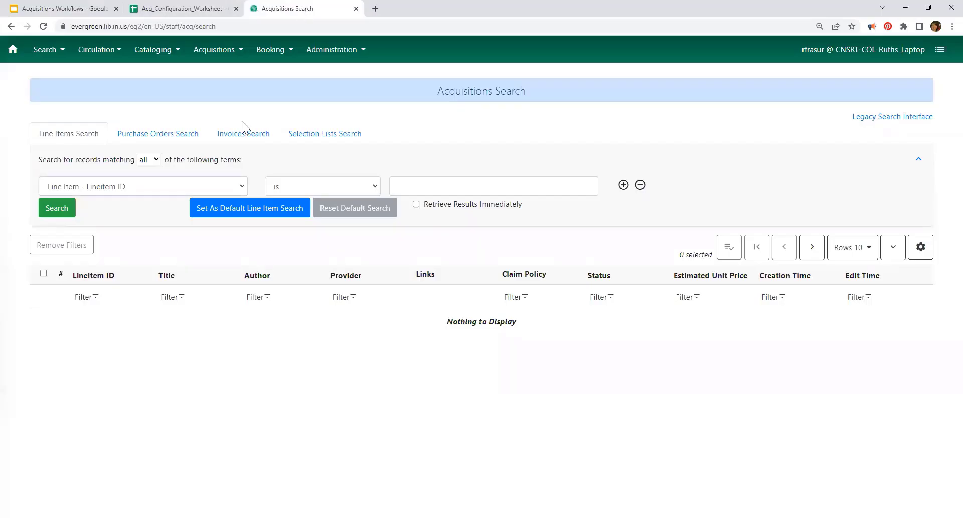
{"action": "left_click", "coordinate": [144, 184]}
{"action": "scroll", "coordinate": [141, 350], "scroll_direction": "down", "scroll_amount": 10}
{"action": "scroll", "coordinate": [142, 349], "scroll_direction": "up", "scroll_amount": 10}
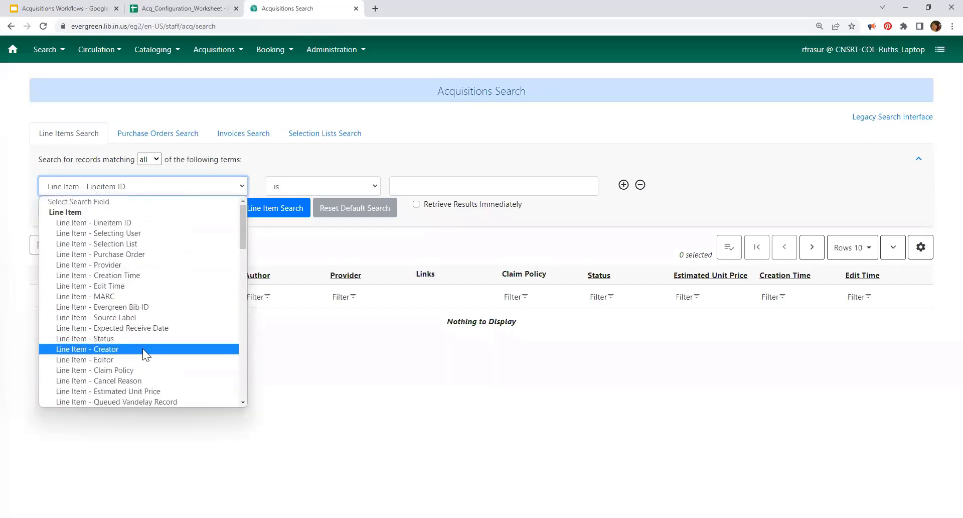
{"action": "scroll", "coordinate": [146, 352], "scroll_direction": "down", "scroll_amount": 9}
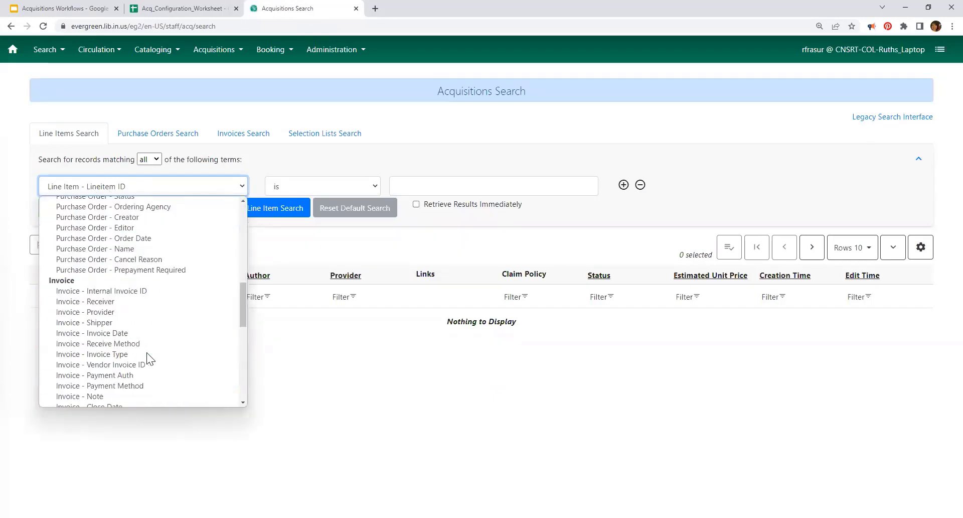
{"action": "scroll", "coordinate": [150, 379], "scroll_direction": "down", "scroll_amount": 7}
{"action": "left_click", "coordinate": [446, 122]}
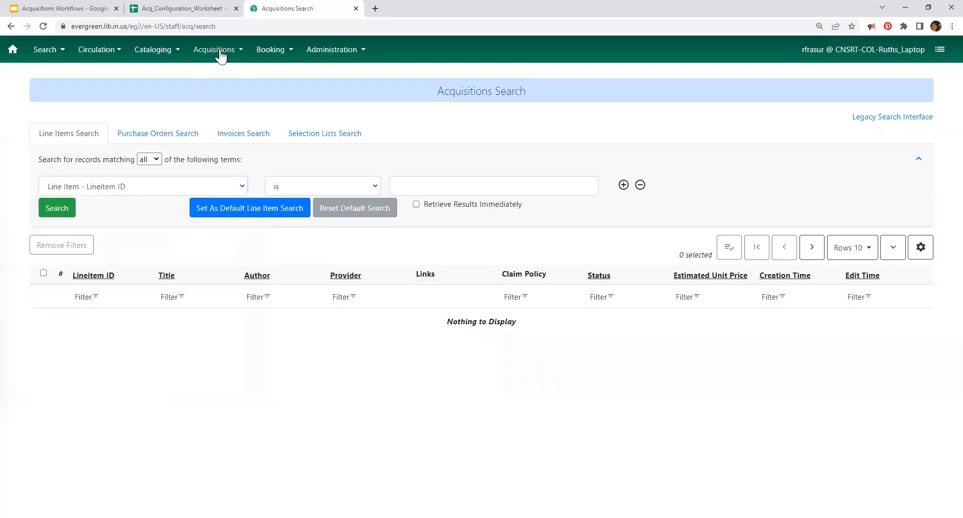
{"action": "left_click", "coordinate": [220, 50]}
{"action": "left_click", "coordinate": [576, 150]}
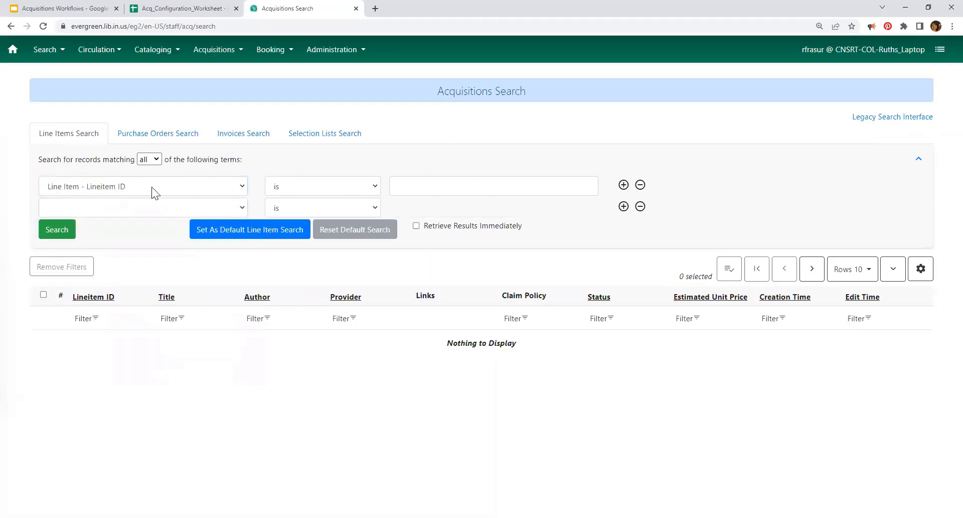
{"action": "left_click", "coordinate": [640, 207]}
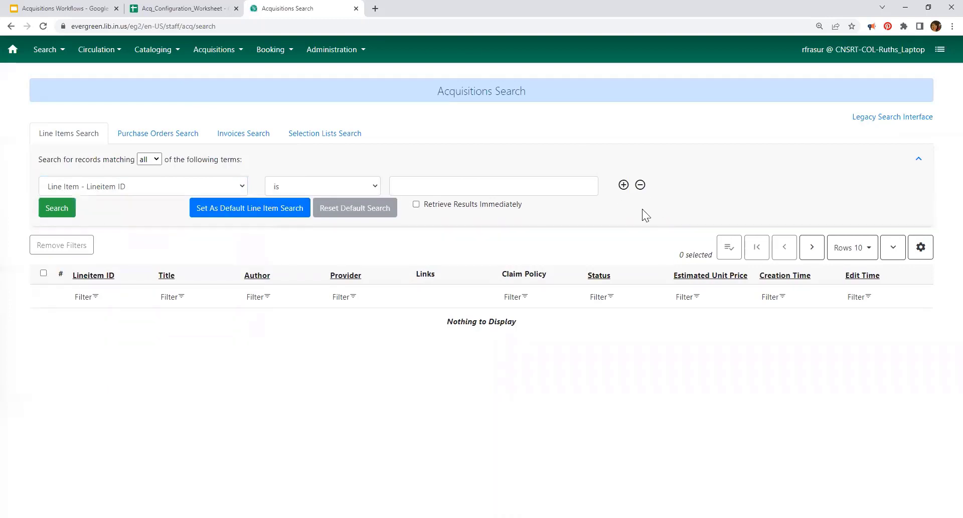
{"action": "left_click", "coordinate": [431, 183]}
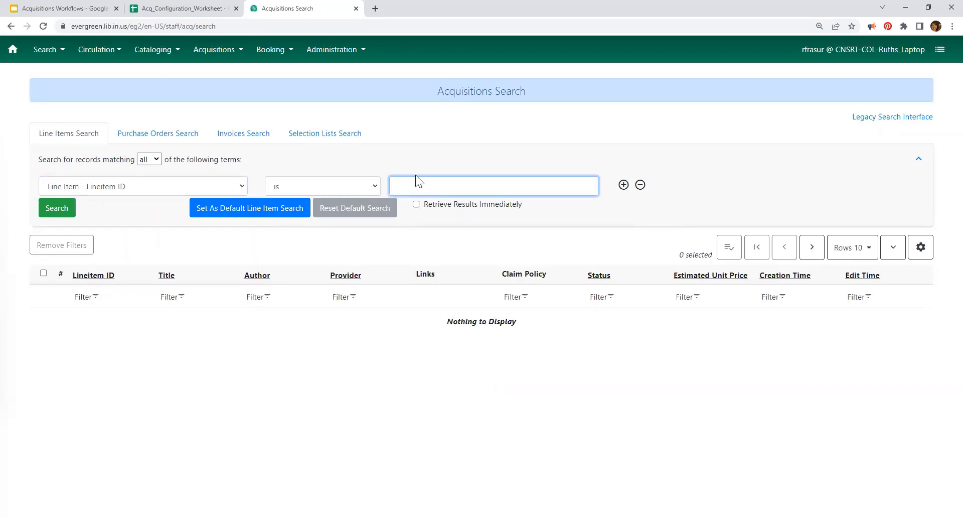
Step: Search Lineitem ID 22692, finding Black Panther on order from CNSRT-AMZ at $19.99
{"action": "type", "text": "22692"}
{"action": "left_click", "coordinate": [41, 207]}
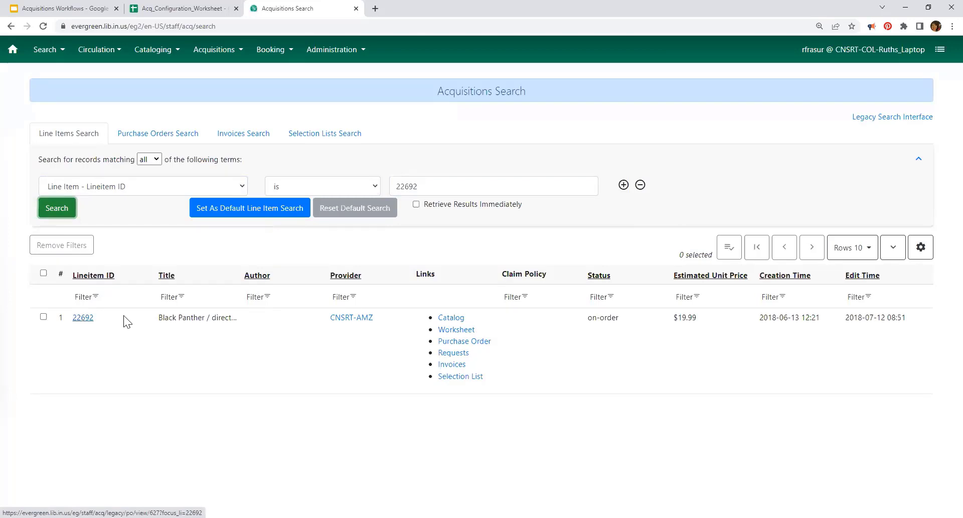
{"action": "right_click", "coordinate": [449, 320]}
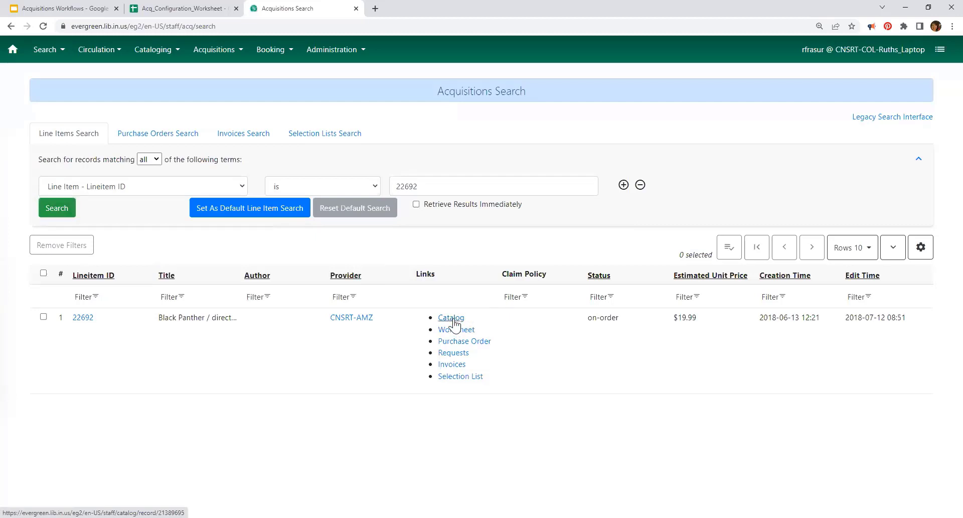
Step: Open line item 22692's Black Panther catalog record and its Lineitem Worksheet in new tabs
{"action": "left_click", "coordinate": [451, 318]}
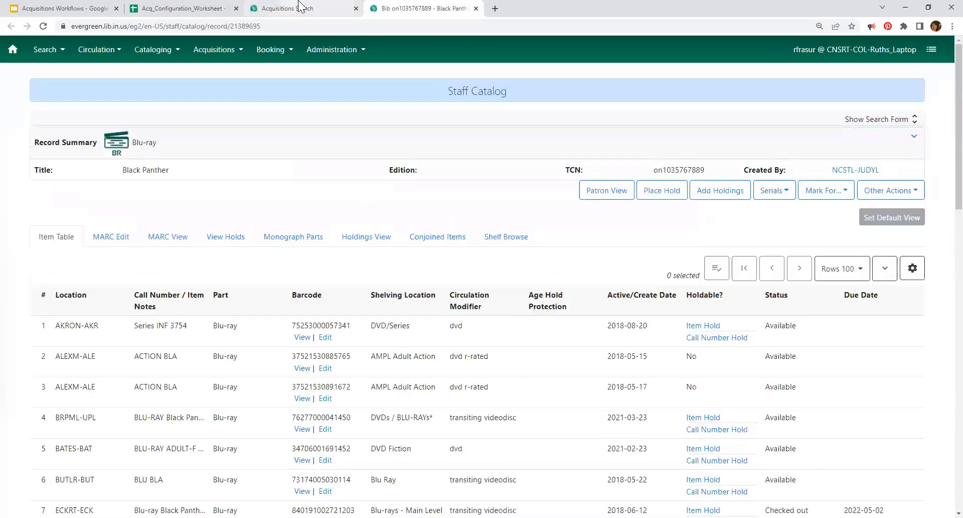
{"action": "left_click", "coordinate": [271, 9]}
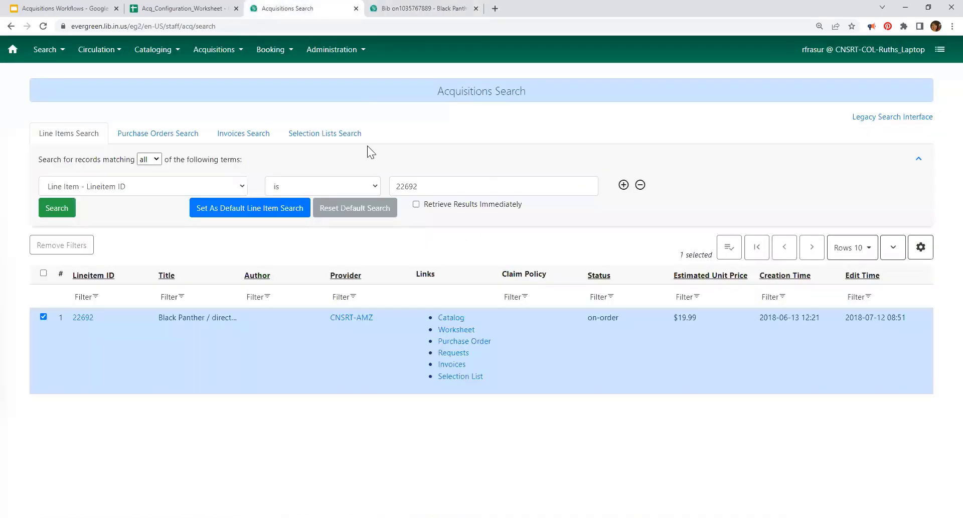
{"action": "left_click", "coordinate": [456, 330]}
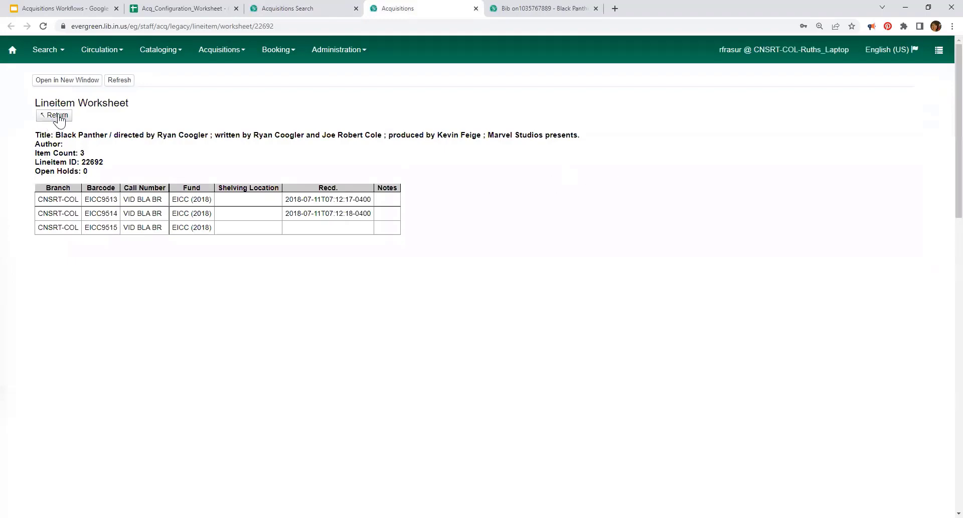
Step: Close the Lineitem Worksheet tab and open the legacy acquisitions search in a new tab
{"action": "left_click", "coordinate": [476, 9]}
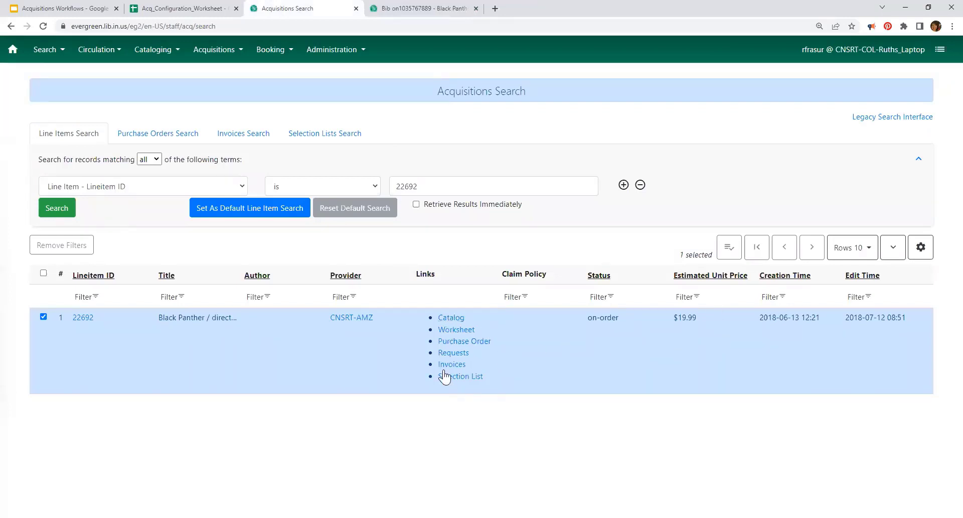
{"action": "right_click", "coordinate": [893, 124]}
{"action": "left_click", "coordinate": [845, 130]}
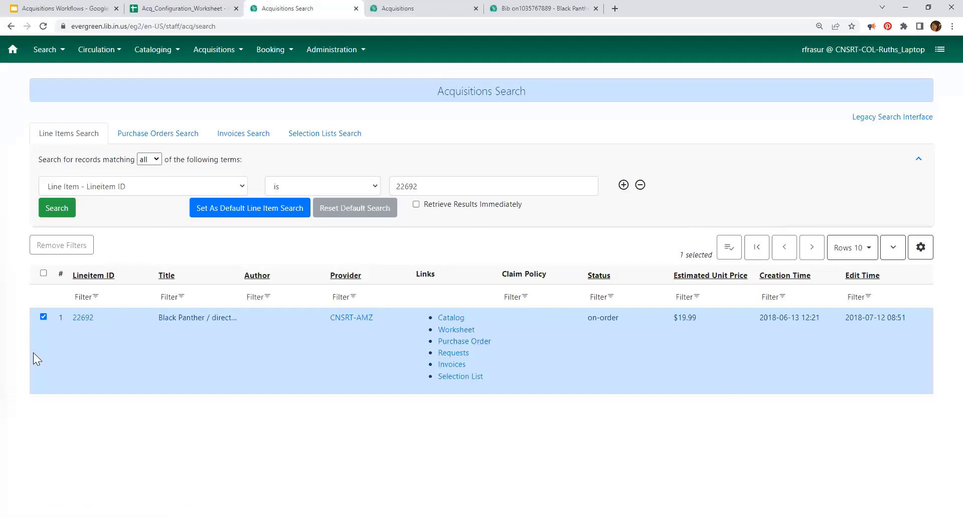
Step: Search the legacy acquisitions interface by Lineitem ID for line item 22692
{"action": "left_click", "coordinate": [888, 119]}
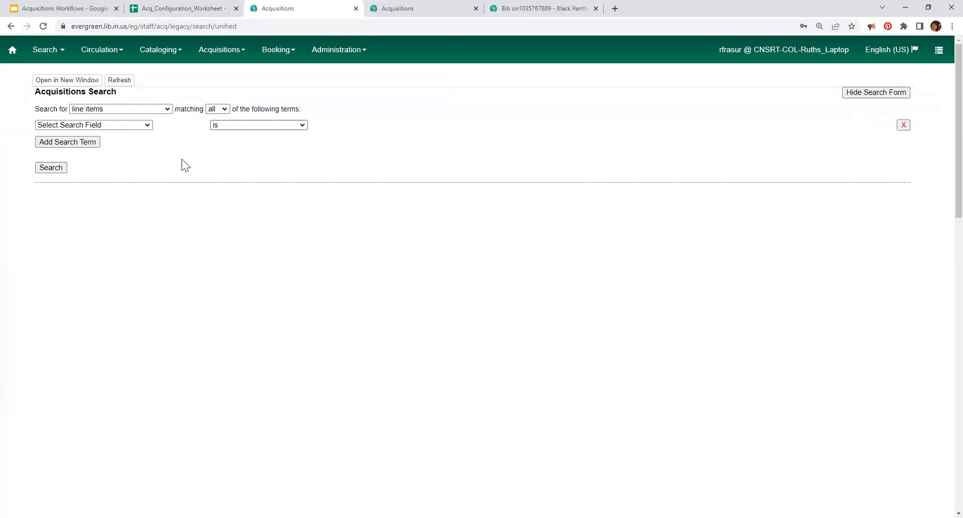
{"action": "left_click", "coordinate": [142, 126]}
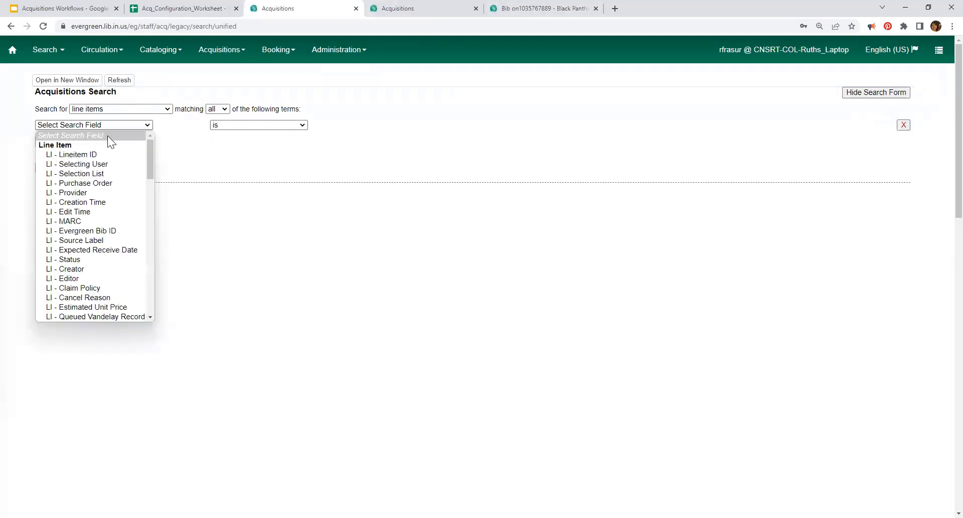
{"action": "left_click", "coordinate": [98, 155]}
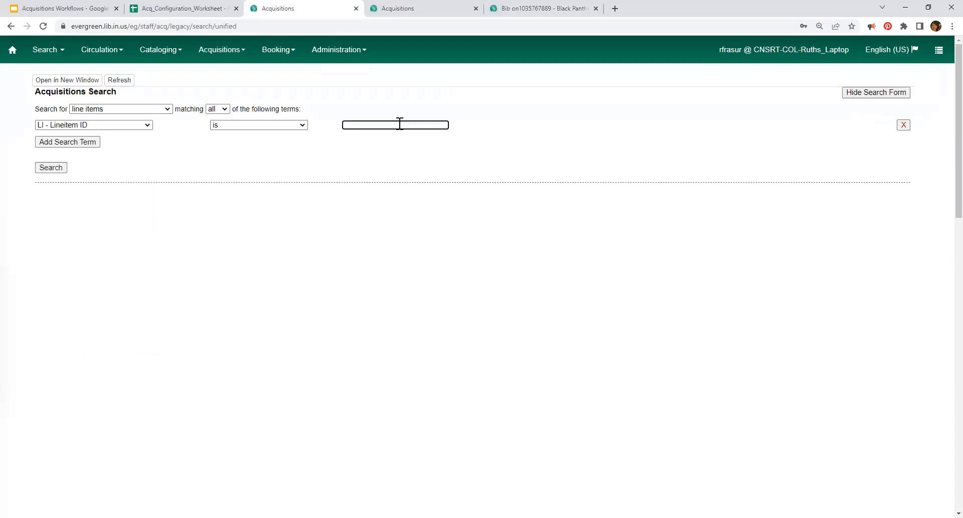
{"action": "type", "text": "229"}
{"action": "key", "text": "BackSpace"}
{"action": "type", "text": "692"}
{"action": "left_click", "coordinate": [57, 169]}
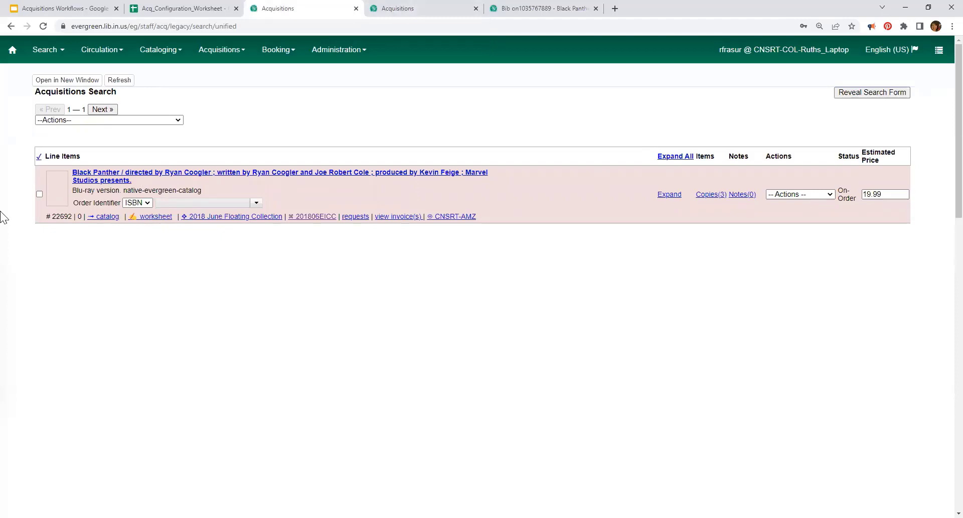
Step: View the three copies on the Black Panther line item, then go back to Acquisitions Search
{"action": "left_click", "coordinate": [711, 195]}
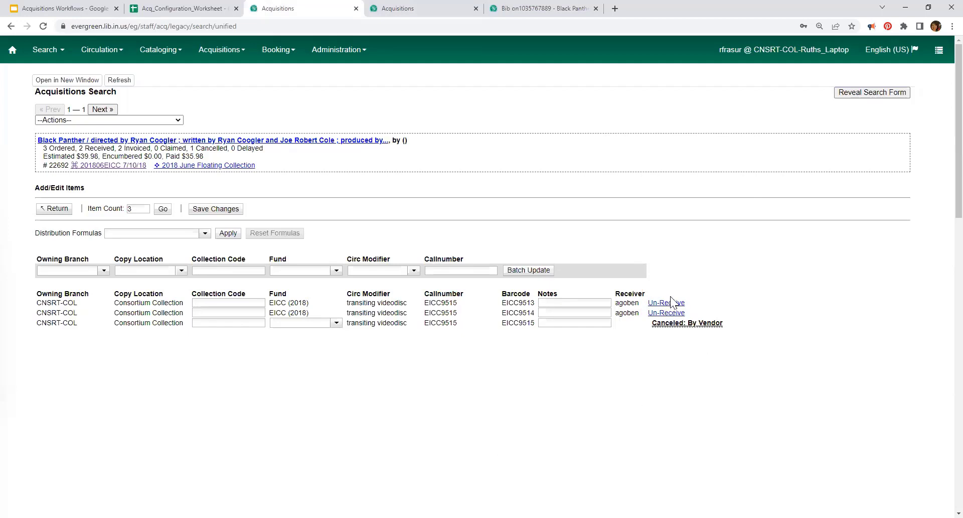
{"action": "mouse_move", "coordinate": [682, 323]}
{"action": "left_click", "coordinate": [11, 26]}
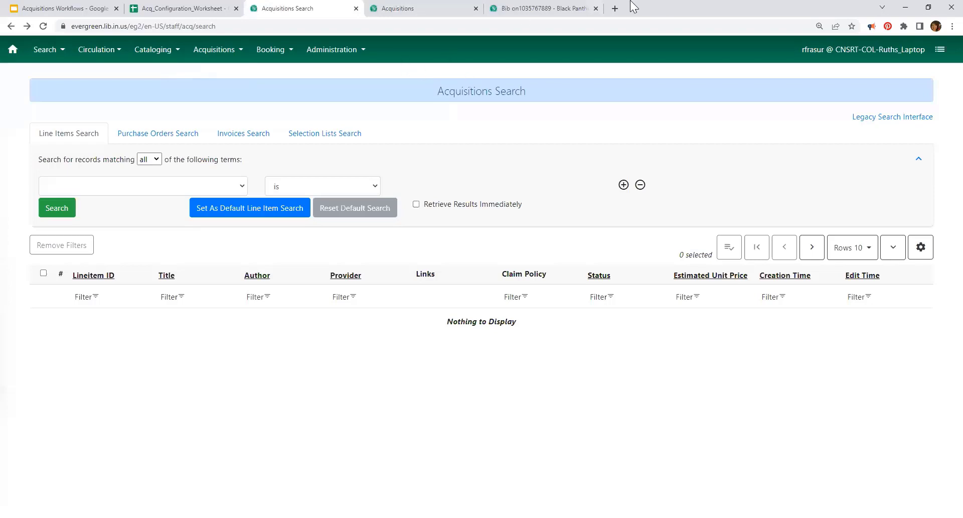
Step: Advance the Acquisitions Workflows slides to Selection Lists and return to the legacy acquisitions search
{"action": "left_click", "coordinate": [50, 13]}
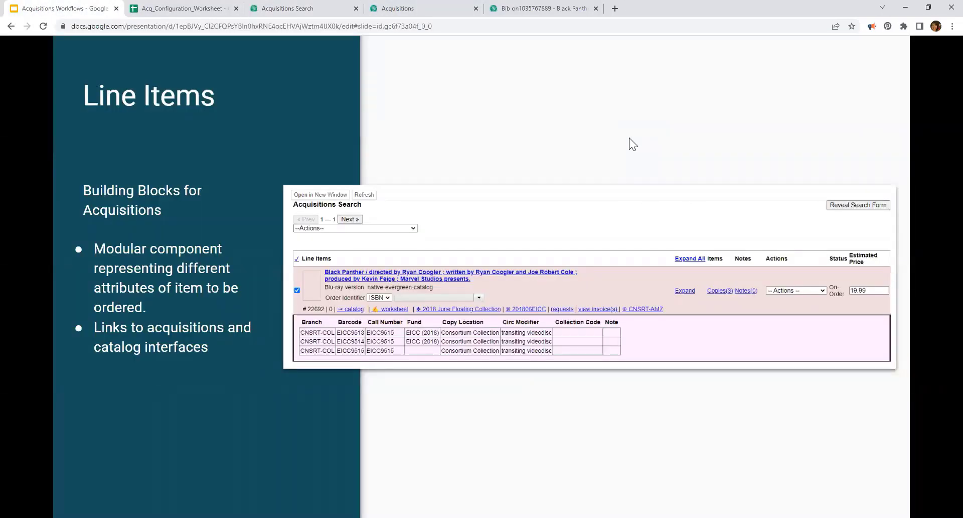
{"action": "key", "text": "Right"}
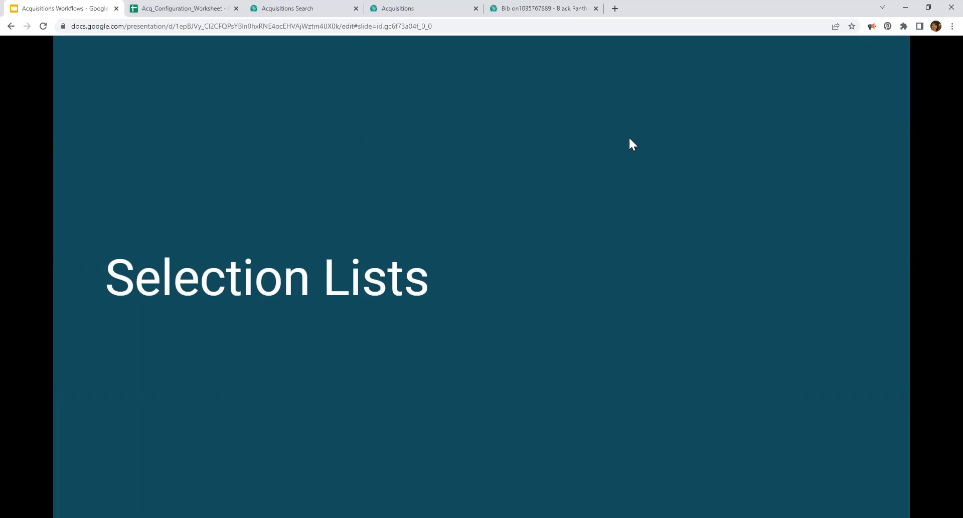
{"action": "left_click", "coordinate": [419, 12]}
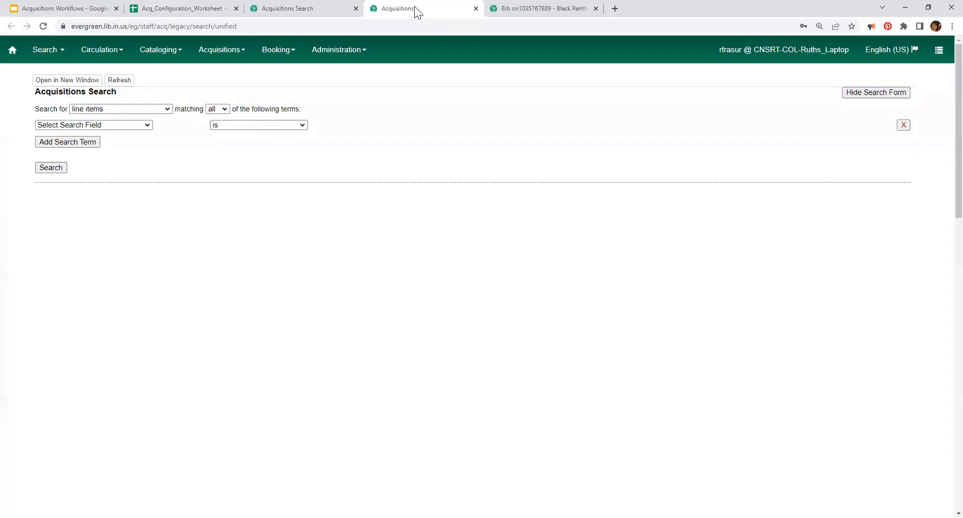
Step: Set the new-style acquisitions search to search line items by Lineitem ID
{"action": "left_click", "coordinate": [300, 10]}
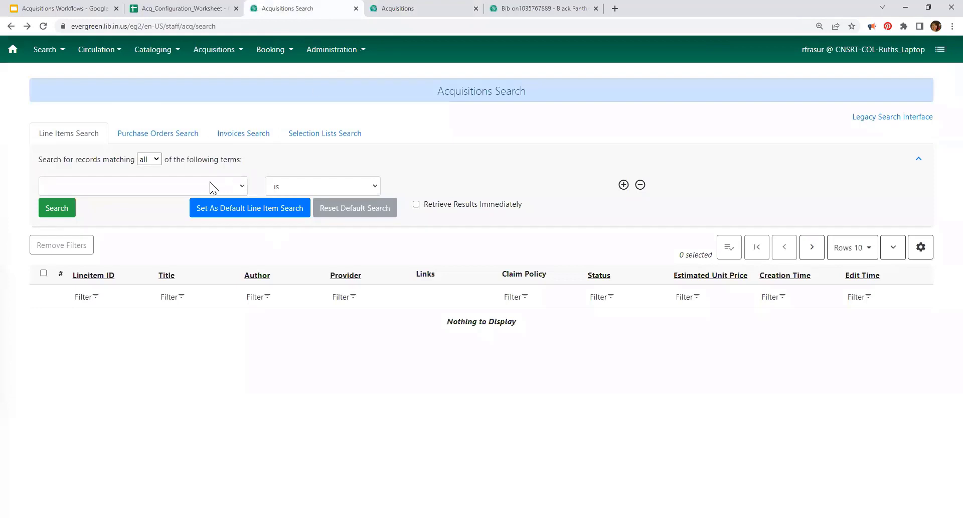
{"action": "left_click", "coordinate": [147, 185]}
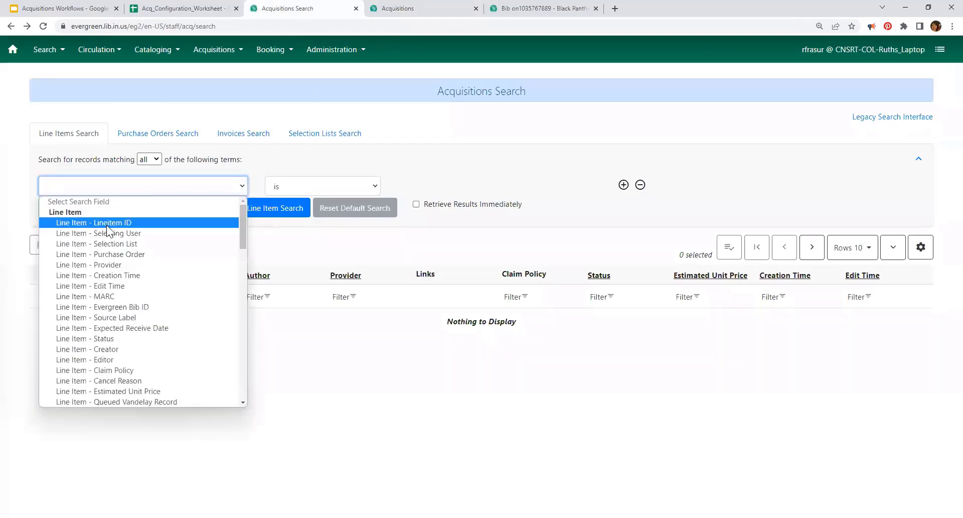
{"action": "left_click", "coordinate": [106, 225]}
{"action": "left_click", "coordinate": [429, 187]}
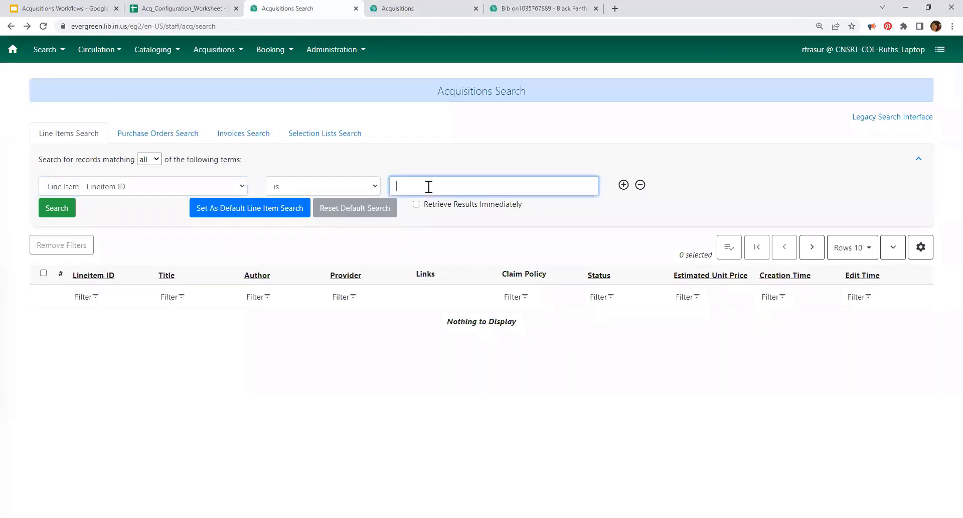
Step: Rerun the legacy acquisitions search by Lineitem ID for line item 22692
{"action": "left_click", "coordinate": [421, 10]}
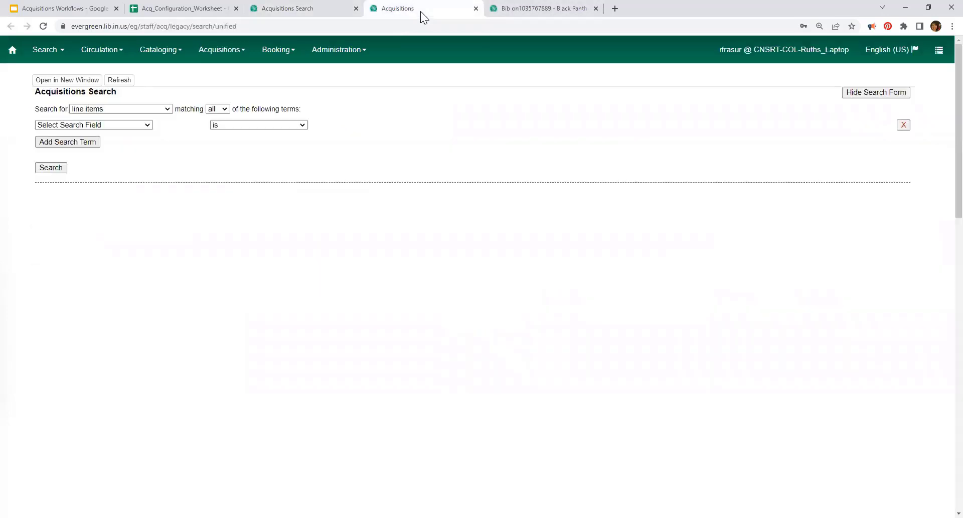
{"action": "left_click", "coordinate": [106, 124]}
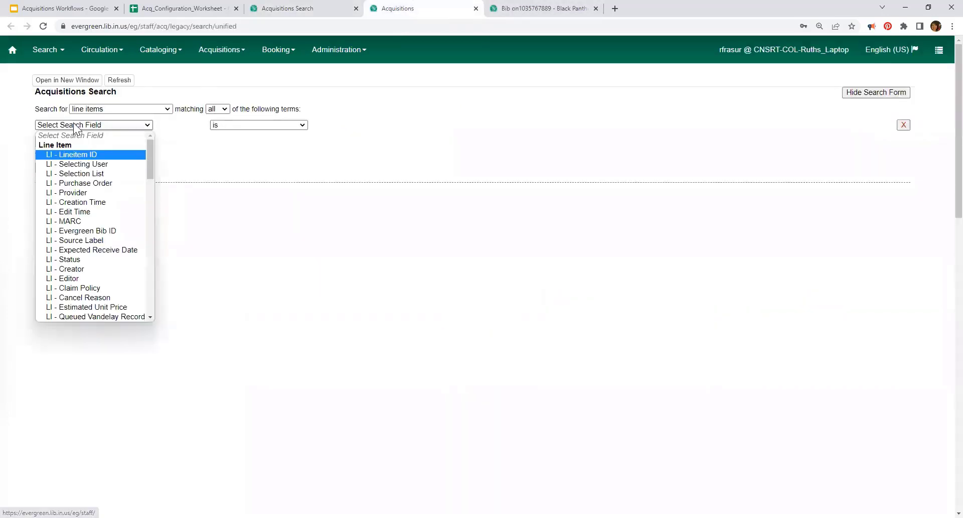
{"action": "left_click", "coordinate": [77, 154]}
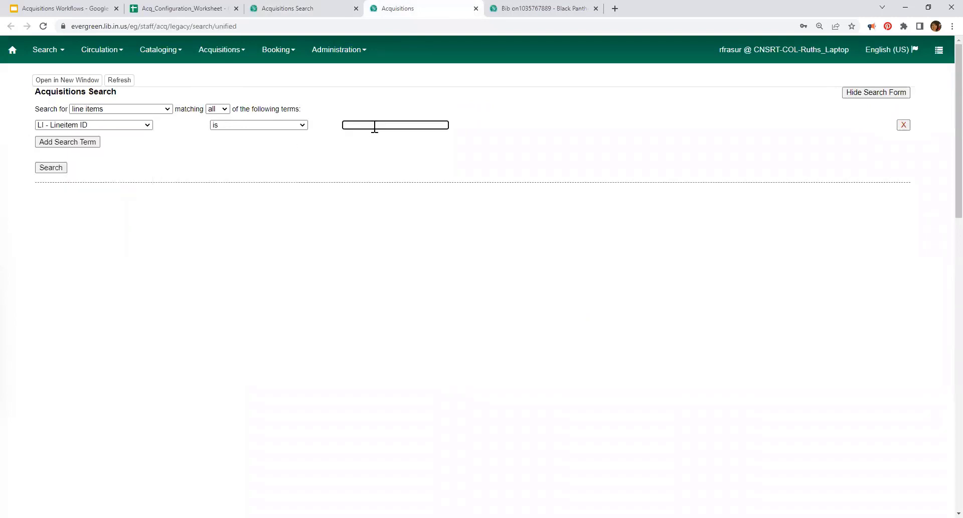
{"action": "type", "text": "22692"}
{"action": "key", "text": "Return"}
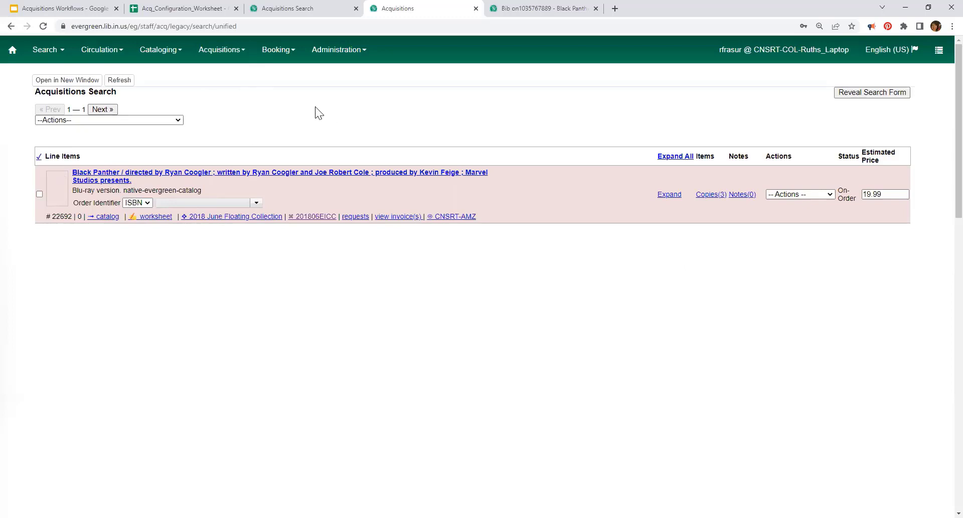
Step: Open and dismiss the administration options, then bring up the Selection Lists slide
{"action": "left_click", "coordinate": [338, 55]}
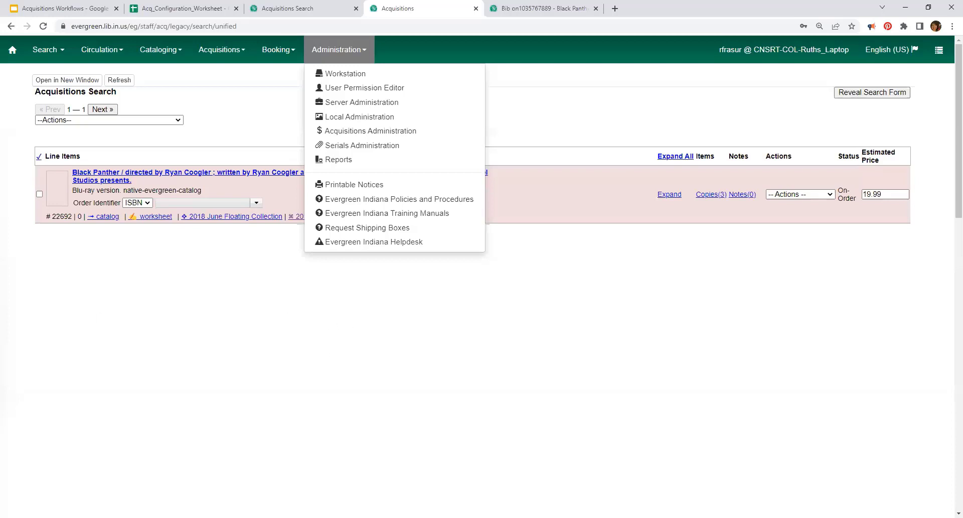
{"action": "left_click", "coordinate": [11, 127]}
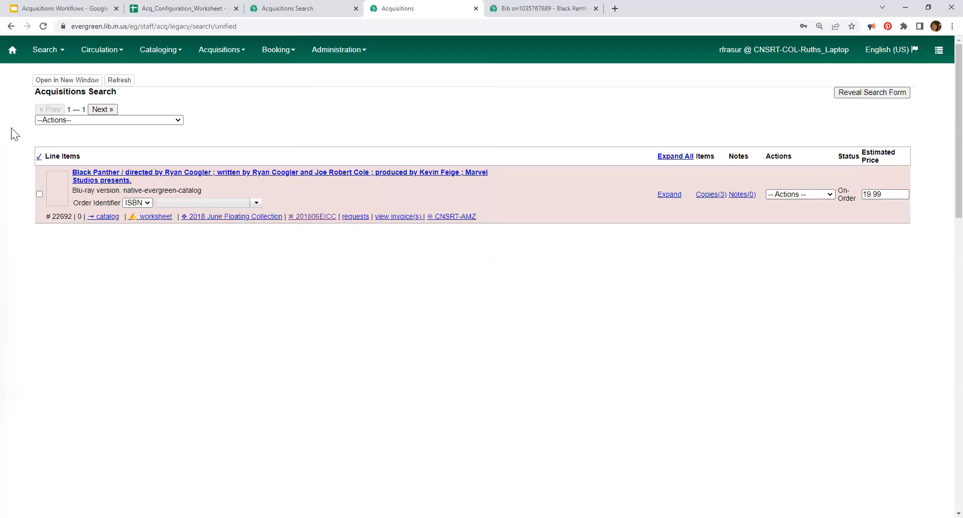
{"action": "left_click", "coordinate": [89, 8]}
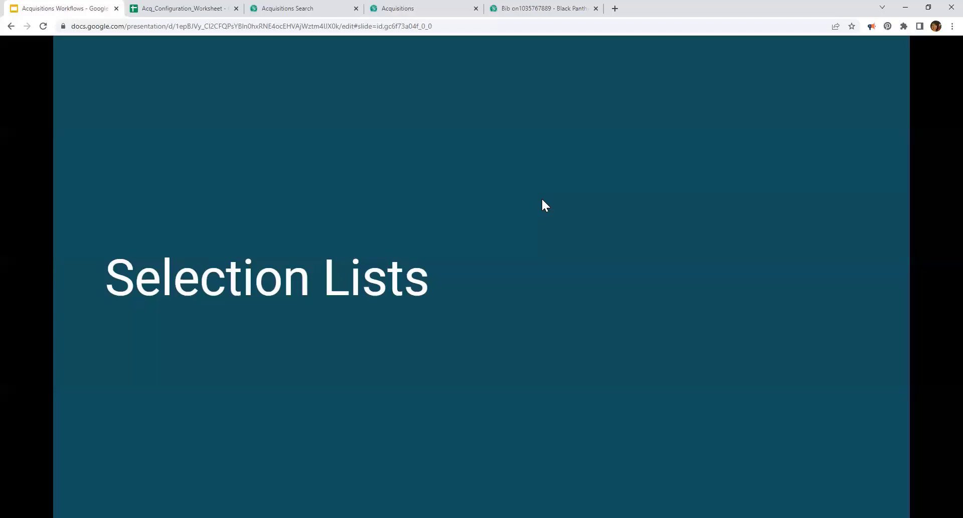
Step: Show the slide explaining selection lists, then return to Evergreen's Acquisitions tab
{"action": "left_click", "coordinate": [546, 213]}
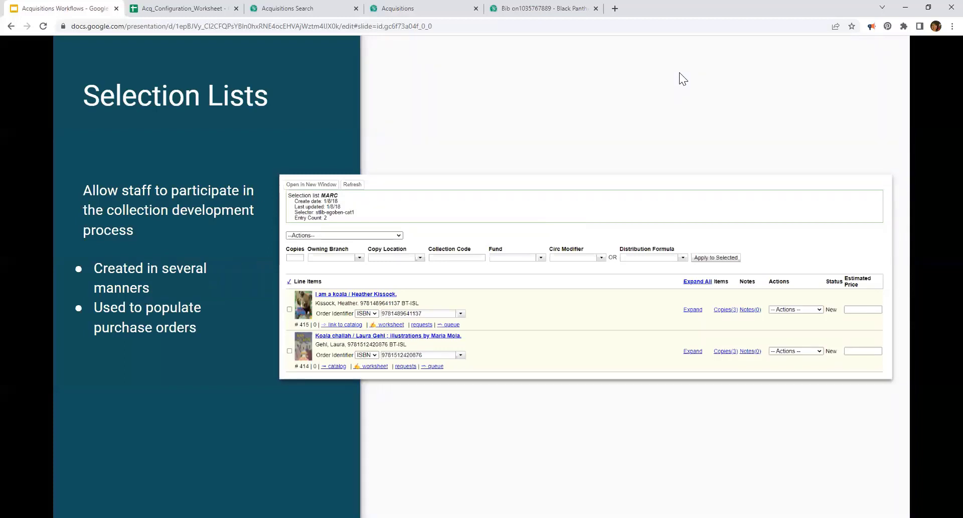
{"action": "left_click", "coordinate": [414, 4]}
Step: Go to Acquisitions > Selection Lists to reach the Selection Lists Search page
{"action": "left_click", "coordinate": [228, 51]}
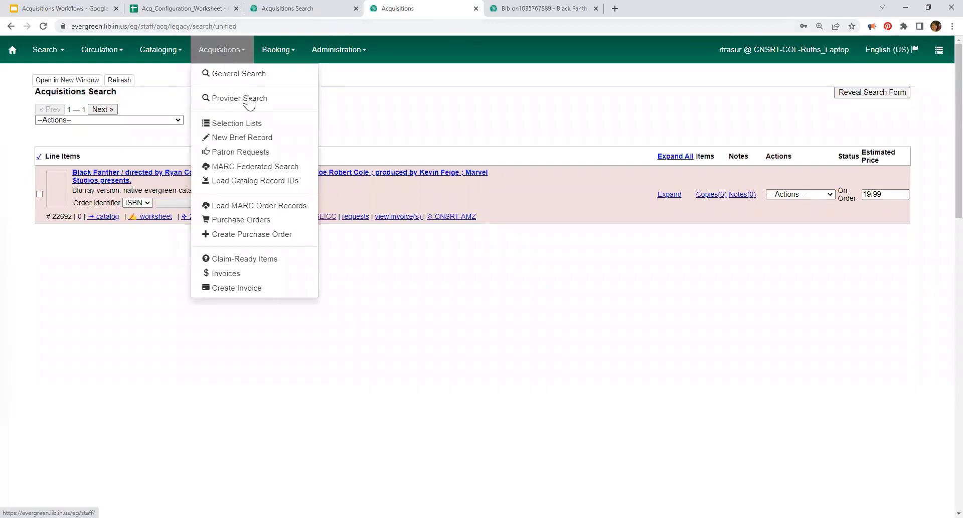
{"action": "left_click", "coordinate": [238, 124]}
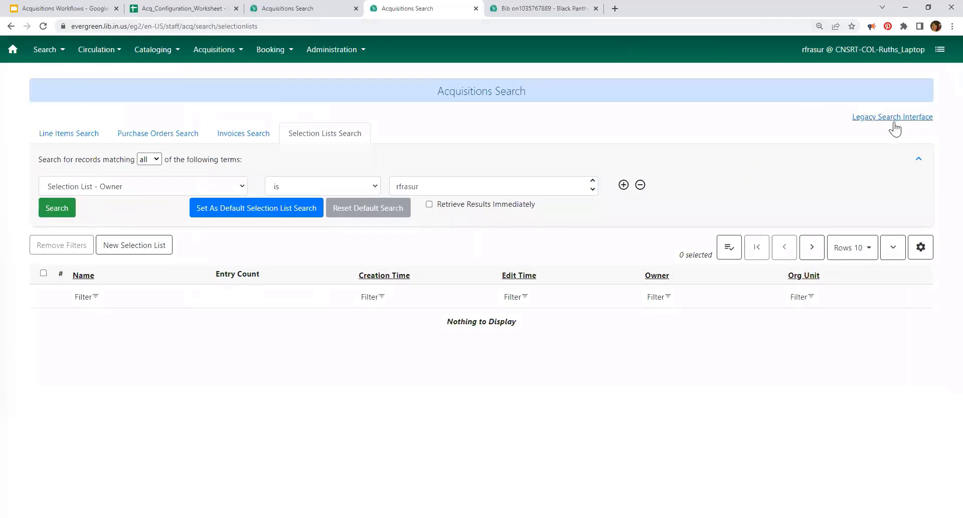
Step: Create a selection list named 'This is a selection list' and list the owner's selection lists
{"action": "left_click", "coordinate": [129, 254]}
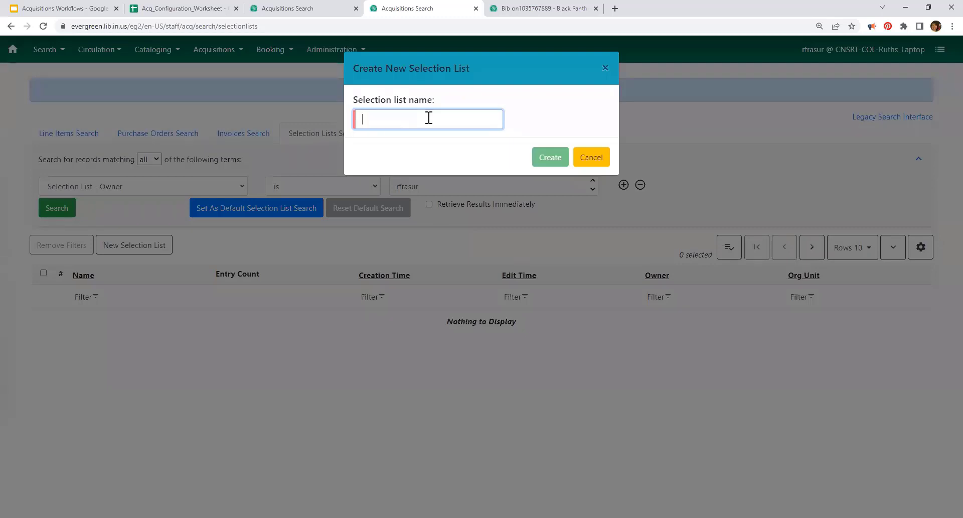
{"action": "type", "text": "This is a "}
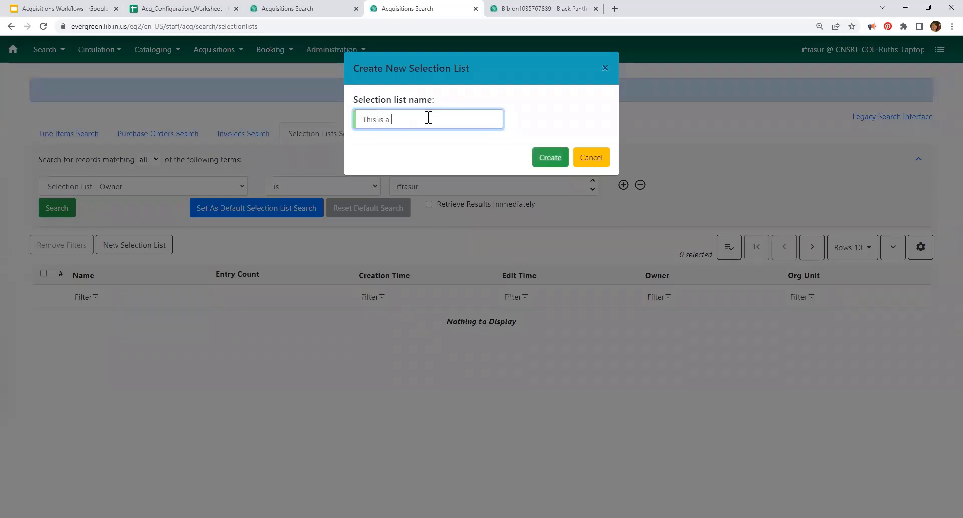
{"action": "type", "text": "selection list"}
{"action": "left_click", "coordinate": [550, 157]}
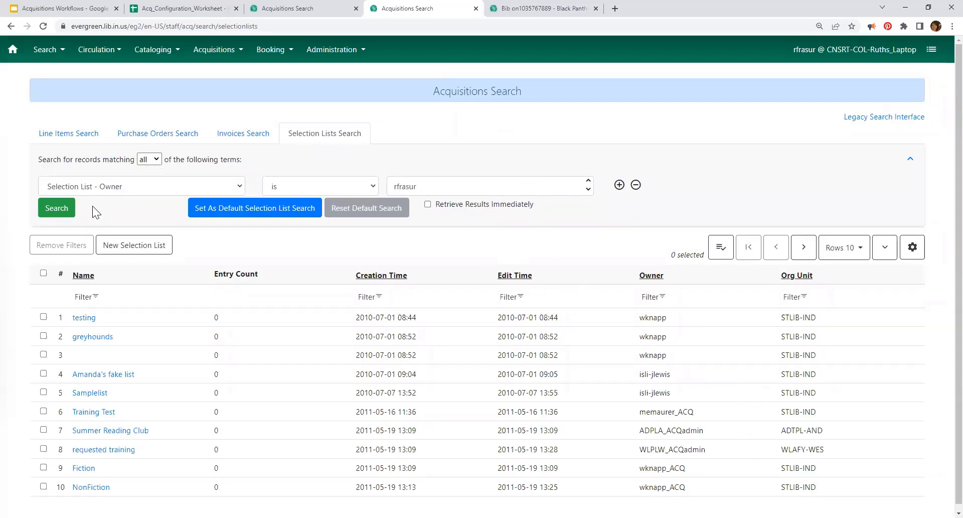
{"action": "left_click", "coordinate": [57, 215]}
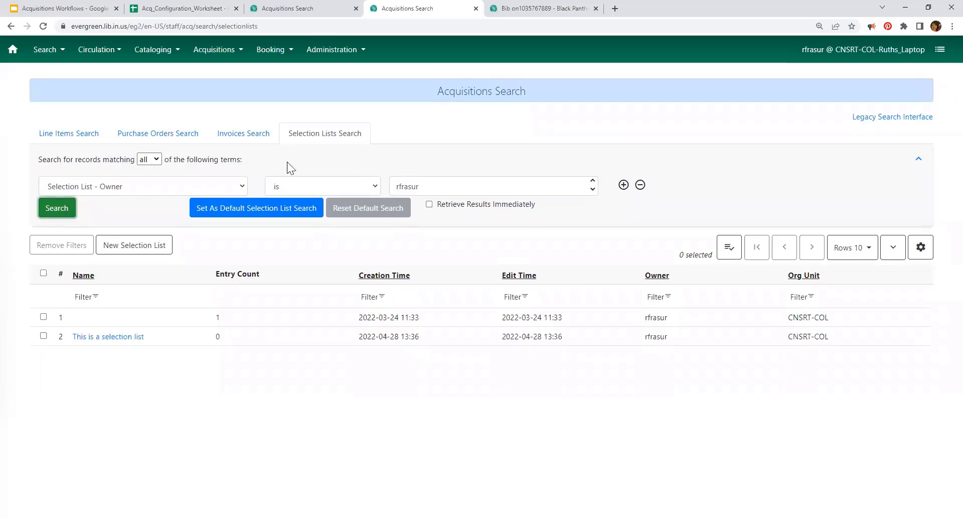
Step: Open 'This is a selection list' in a new tab to view its summary page
{"action": "left_click", "coordinate": [117, 336]}
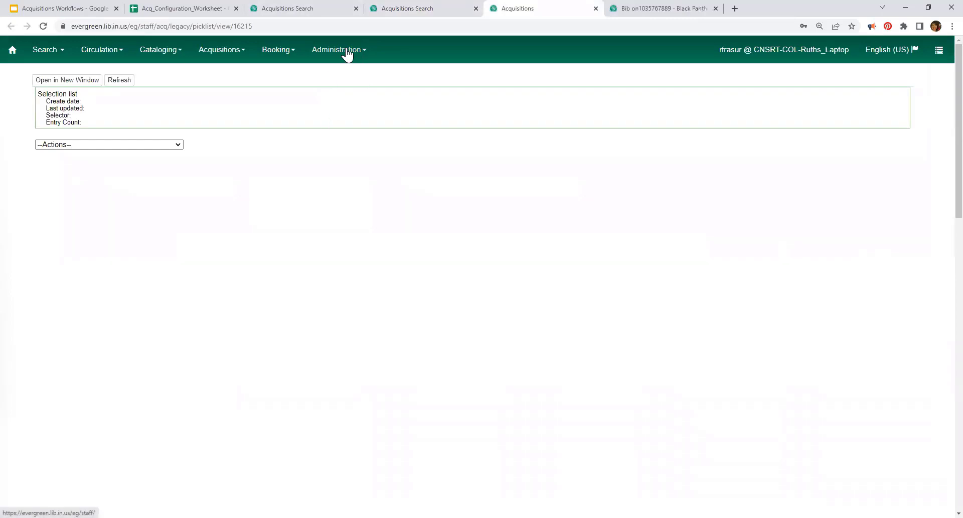
{"action": "left_click", "coordinate": [158, 49]}
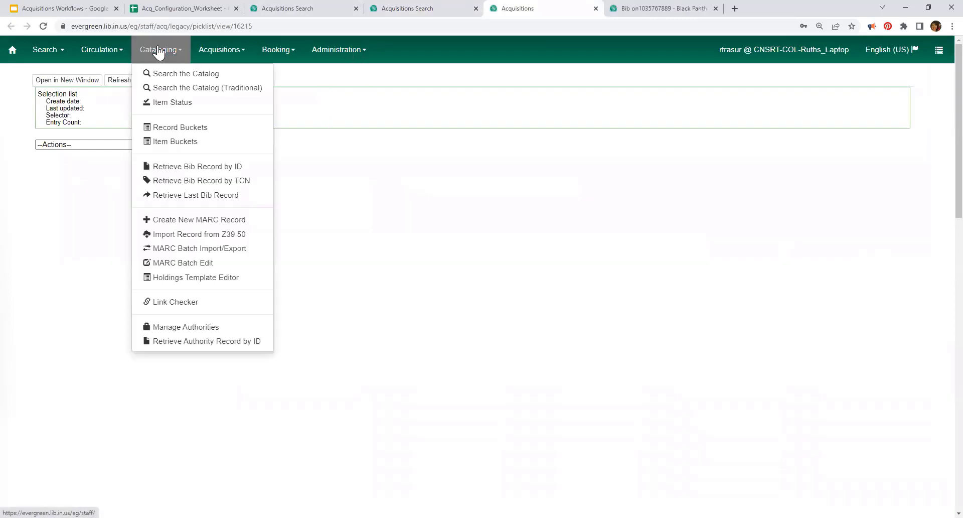
Step: Run a staff catalog keyword search for 'the paris apartment' via the autocomplete suggestion
{"action": "left_click", "coordinate": [184, 75]}
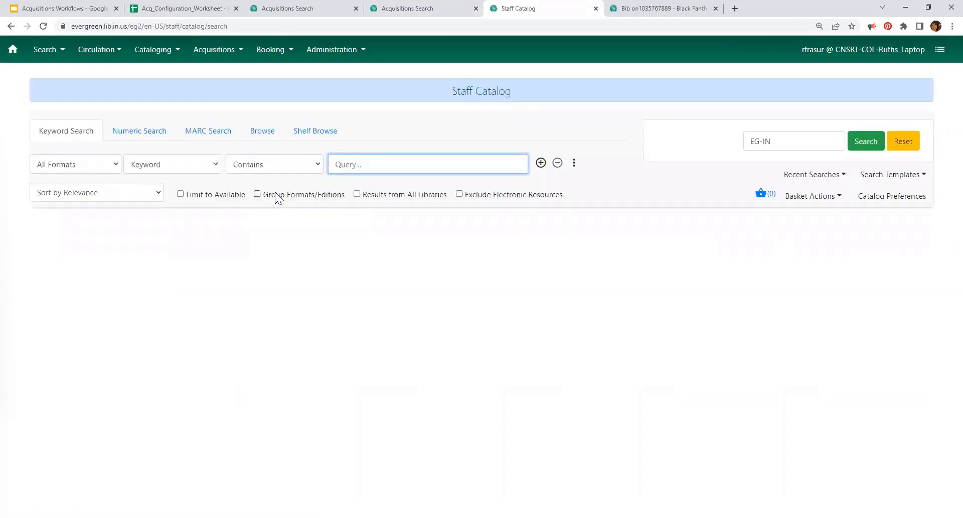
{"action": "type", "text": "the p"}
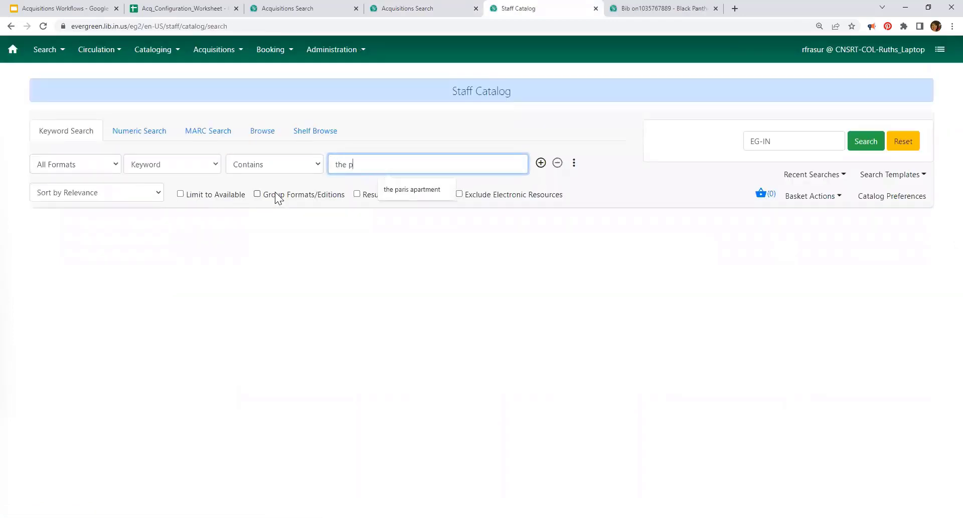
{"action": "left_click", "coordinate": [411, 187]}
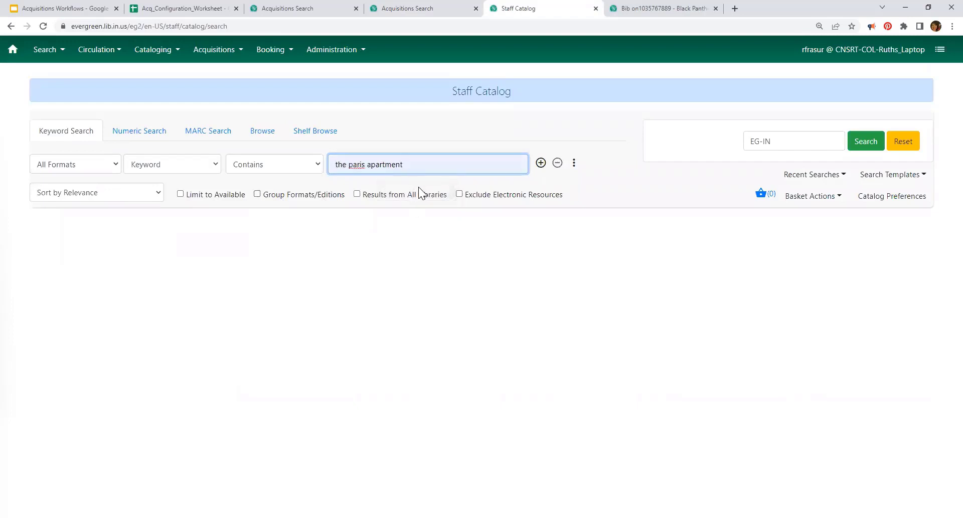
{"action": "left_click", "coordinate": [864, 146]}
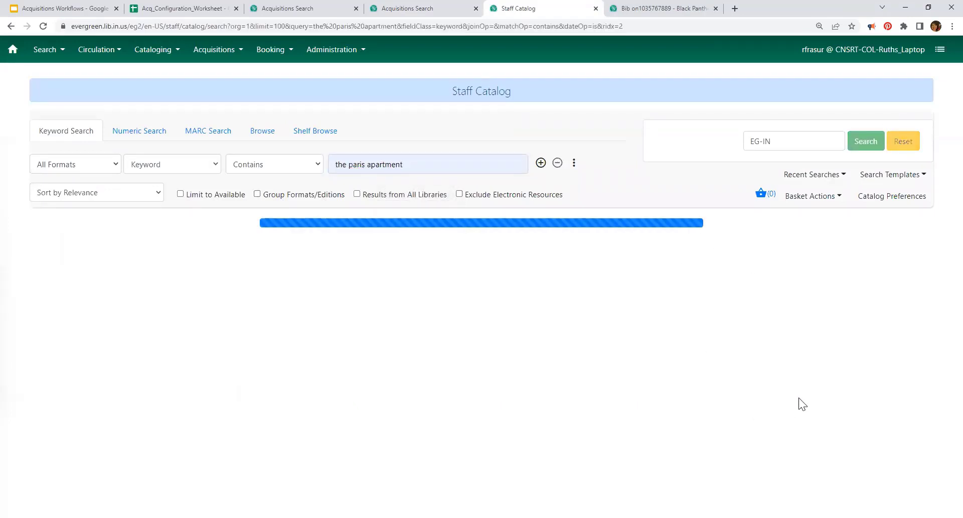
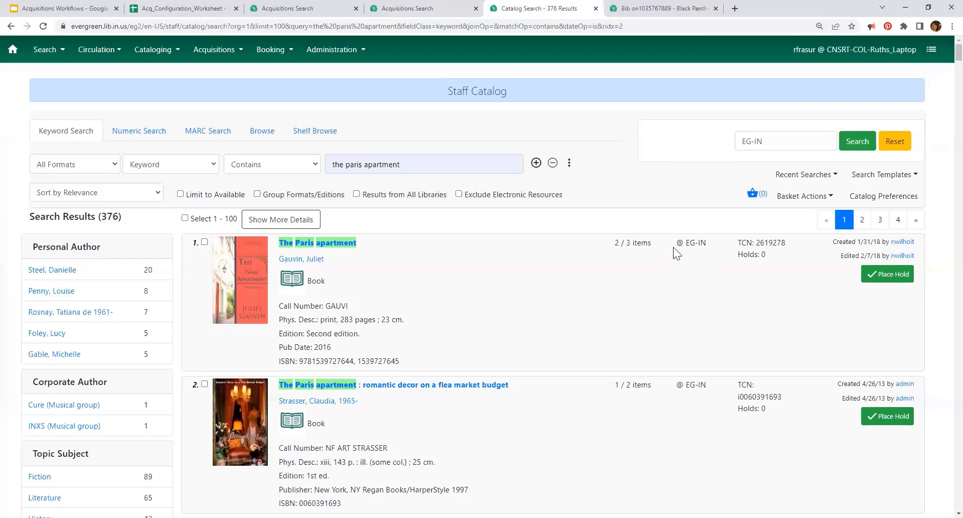
Step: Open the catalog record for 'The Paris apartment : romantic decor on a flea market budget' from the search results
{"action": "scroll", "coordinate": [593, 215], "scroll_direction": "down", "scroll_amount": 4}
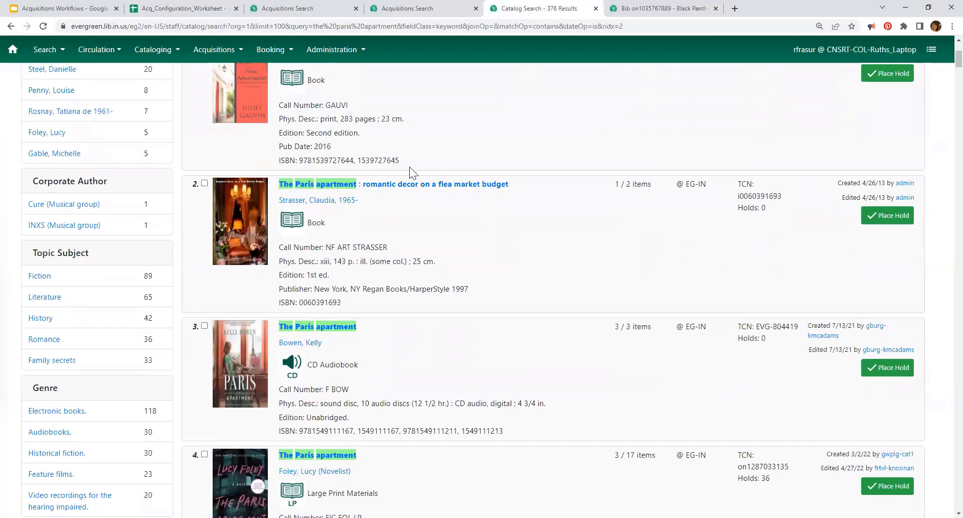
{"action": "left_click", "coordinate": [394, 185]}
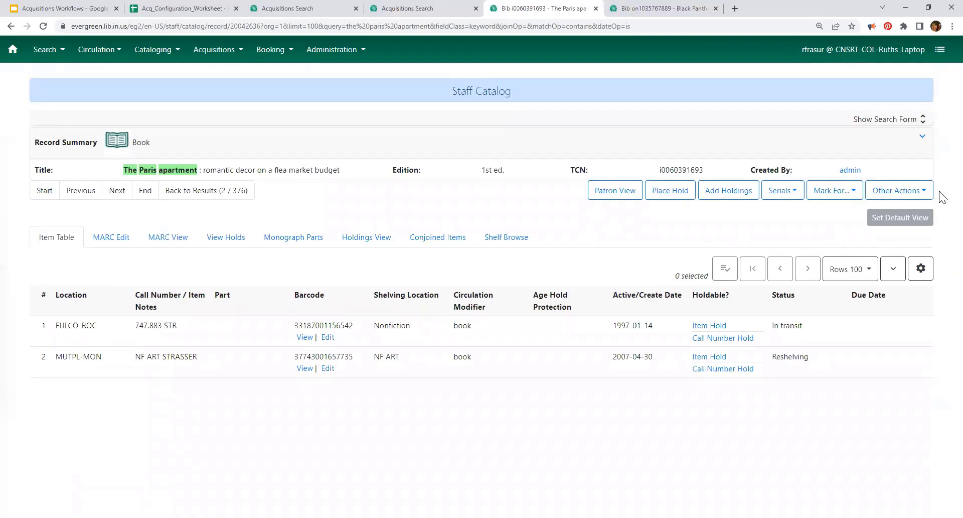
Step: Show the record's Related Lineitems page via Other Actions > View/Place Orders
{"action": "left_click", "coordinate": [837, 192]}
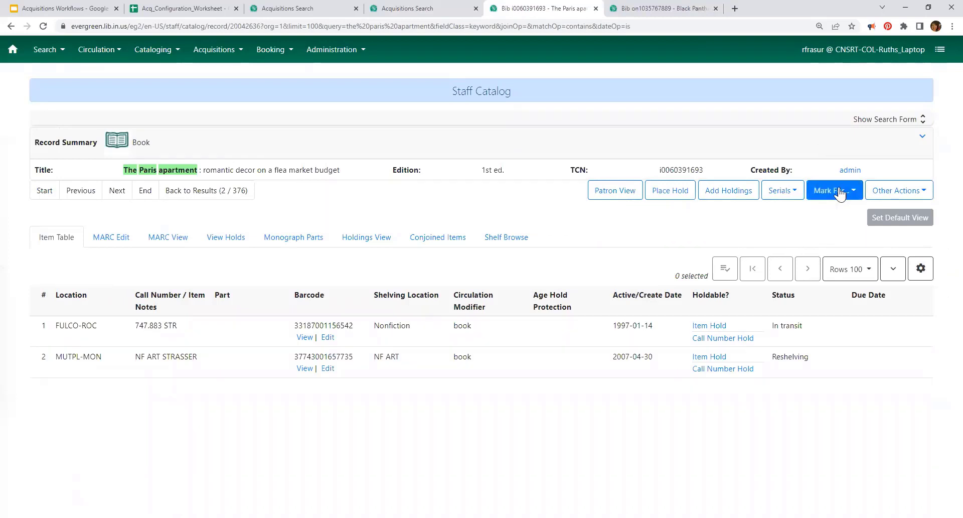
{"action": "left_click", "coordinate": [916, 192]}
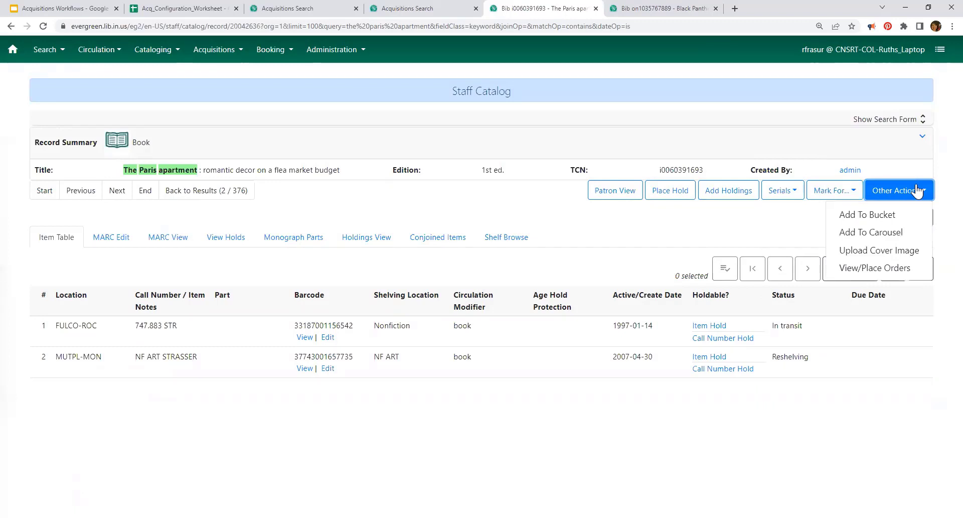
{"action": "left_click", "coordinate": [858, 269]}
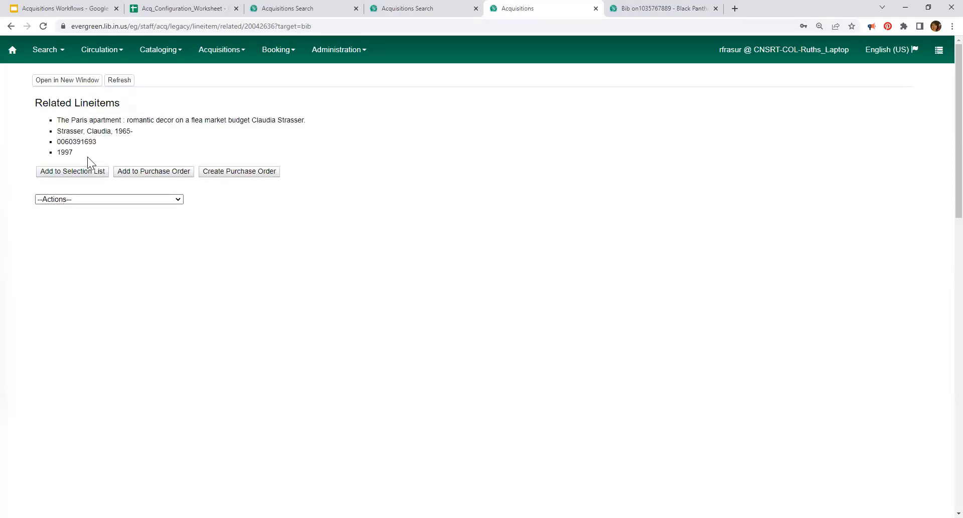
Step: Add the record as a line item to the existing selection list 'This is a selection list'
{"action": "left_click", "coordinate": [76, 172]}
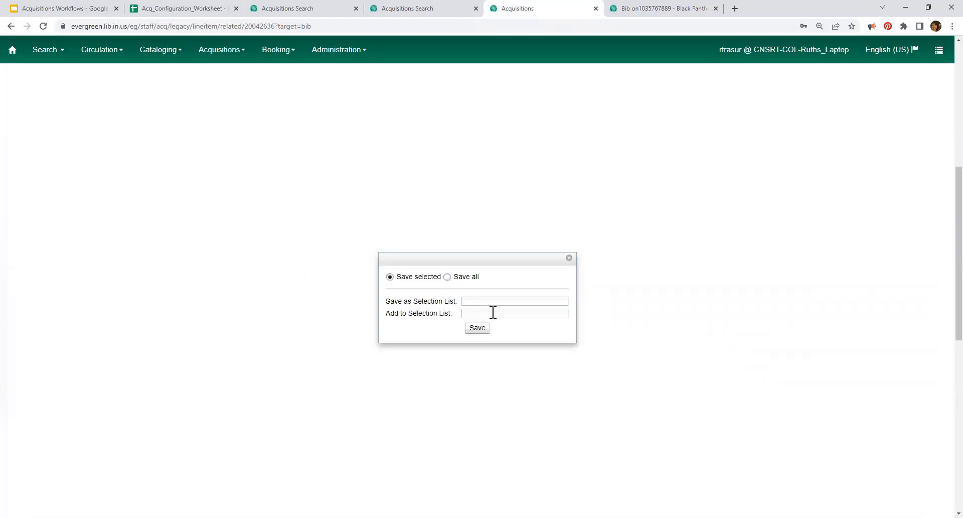
{"action": "left_click", "coordinate": [494, 314]}
{"action": "type", "text": "This is a selection list"}
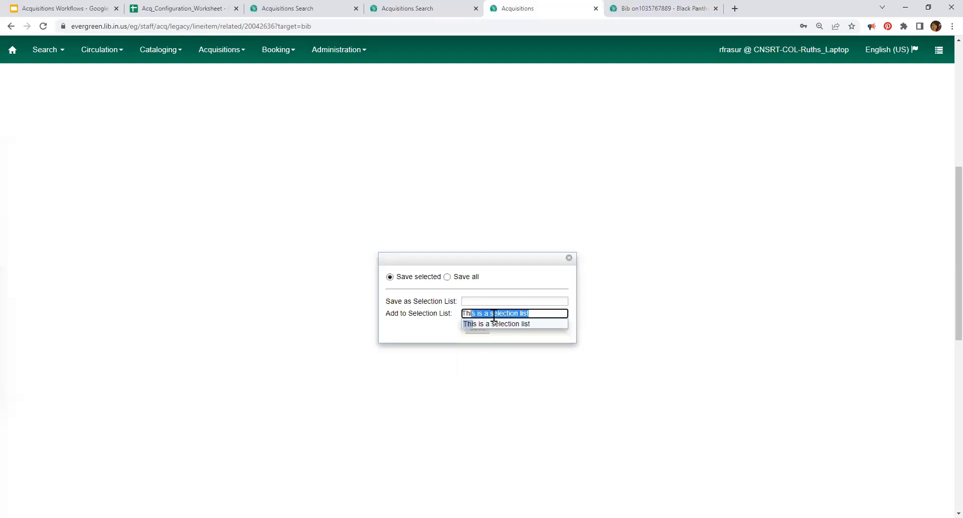
{"action": "left_click", "coordinate": [507, 325]}
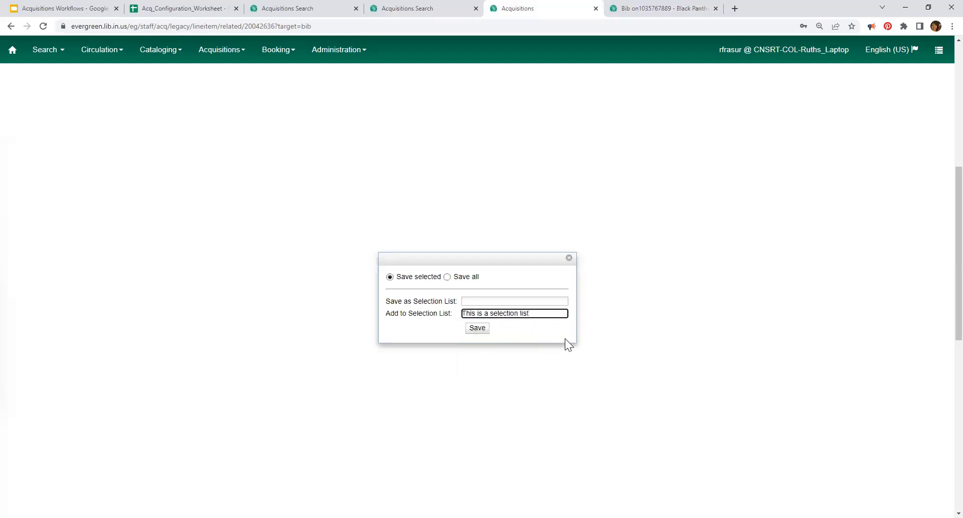
{"action": "left_click", "coordinate": [478, 329]}
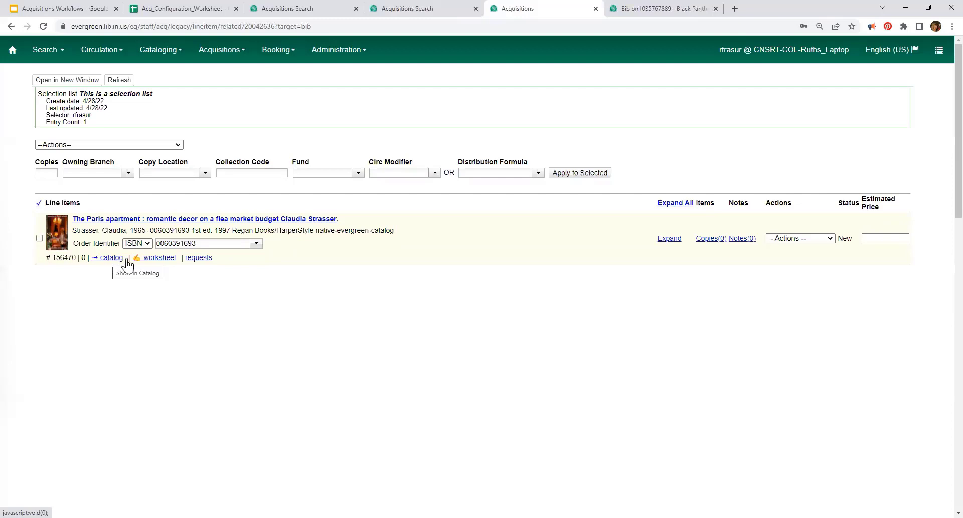
Step: Open the Lineitem Worksheet for The Paris apartment line item
{"action": "left_click", "coordinate": [162, 258]}
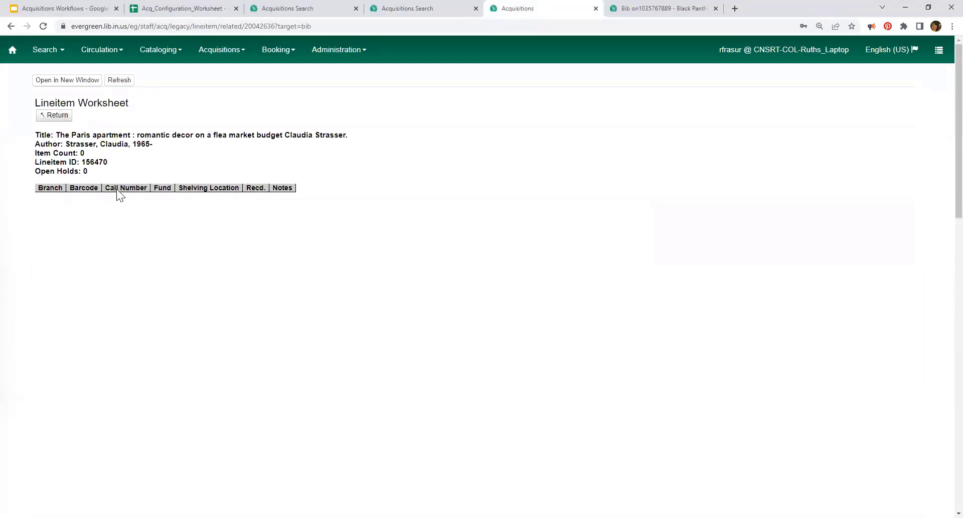
Step: Return from the worksheet to the selection list 'This is a selection list'
{"action": "left_click", "coordinate": [54, 115]}
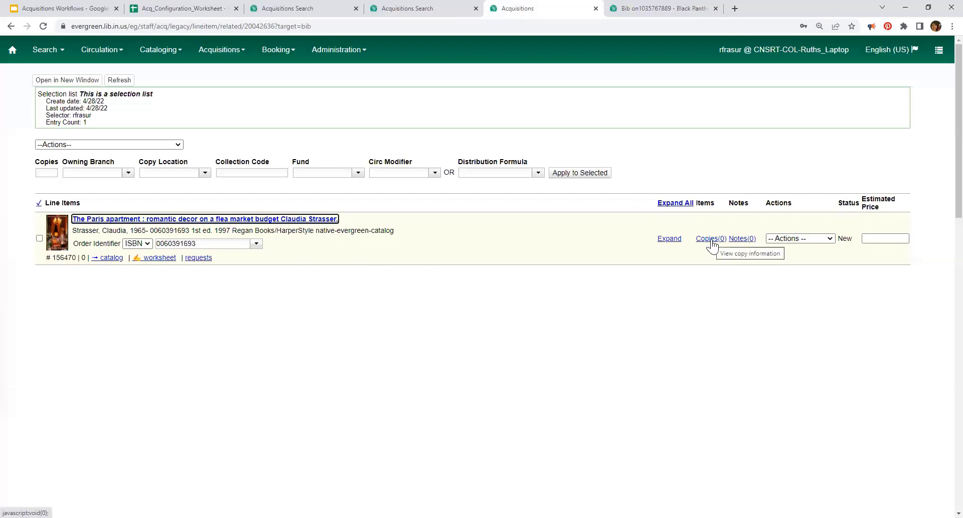
Step: Apply the EICC - 2 - Book distribution formula to The Paris apartment line item
{"action": "left_click", "coordinate": [39, 238]}
{"action": "left_click", "coordinate": [539, 172]}
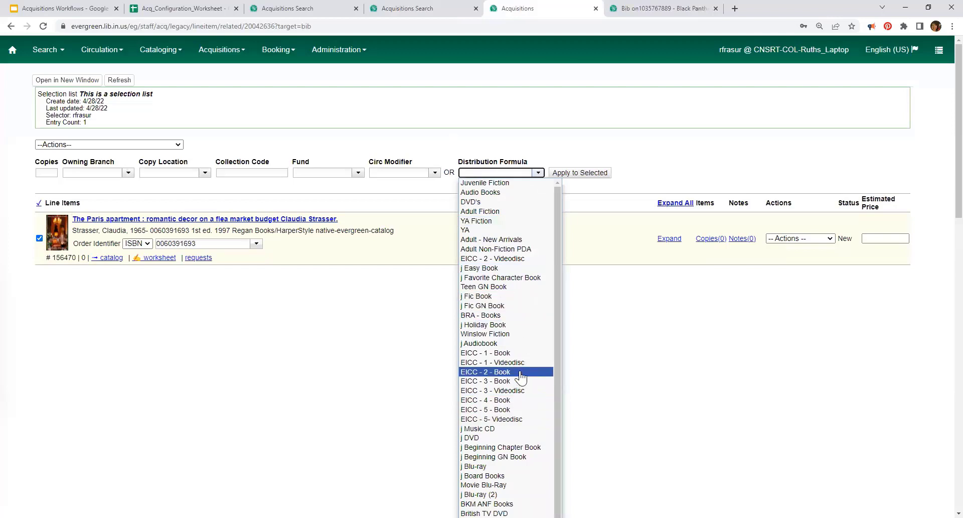
{"action": "left_click", "coordinate": [502, 372]}
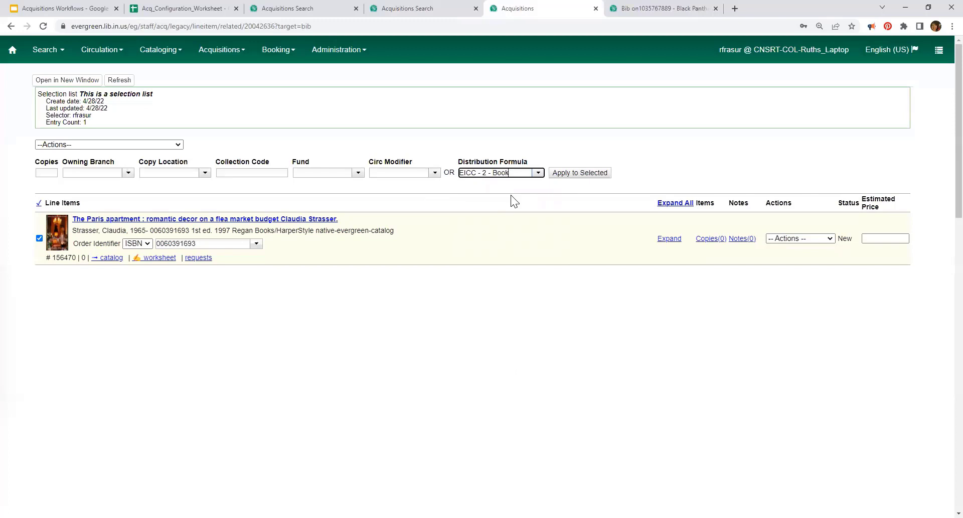
{"action": "left_click", "coordinate": [575, 174]}
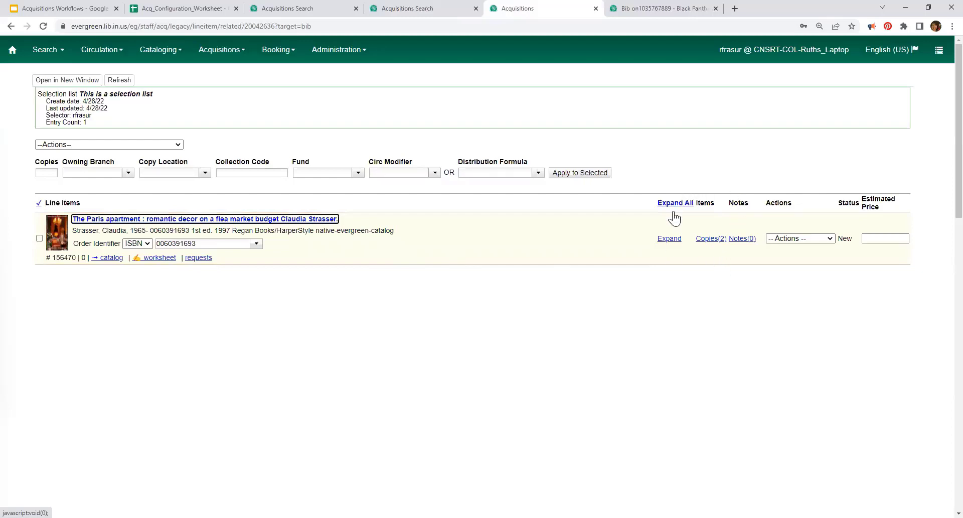
Step: Expand the line item to show its two CNSRT-COL copies with fund EICC (2019), then glance at the Actions menu
{"action": "left_click", "coordinate": [39, 239]}
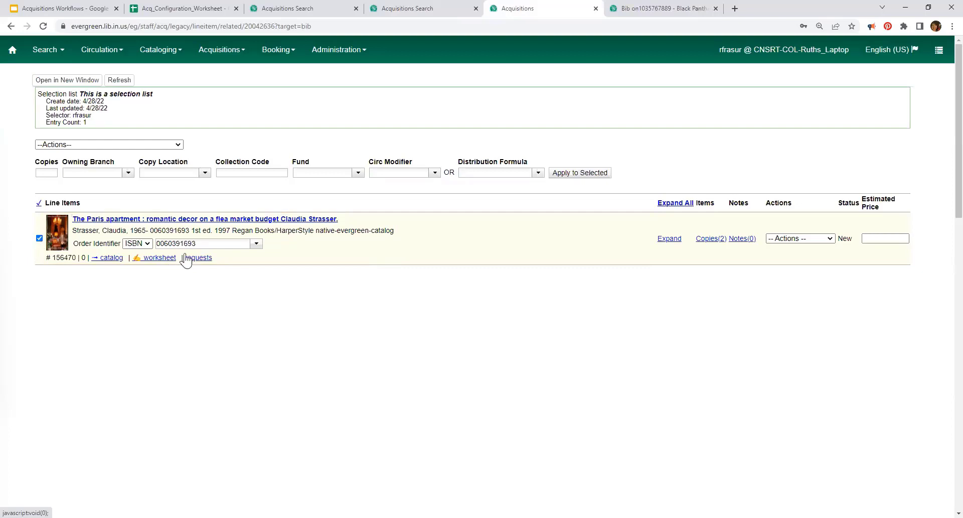
{"action": "left_click", "coordinate": [676, 204]}
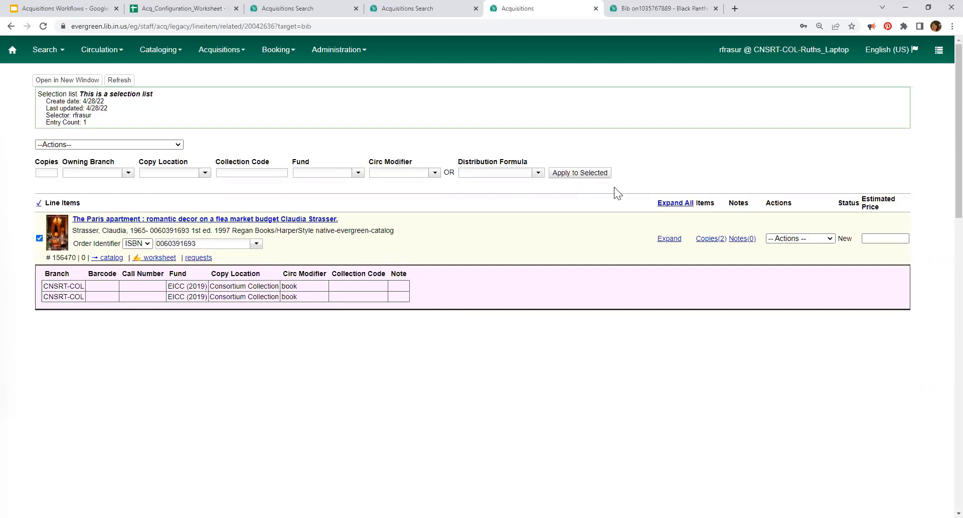
{"action": "left_click", "coordinate": [97, 146]}
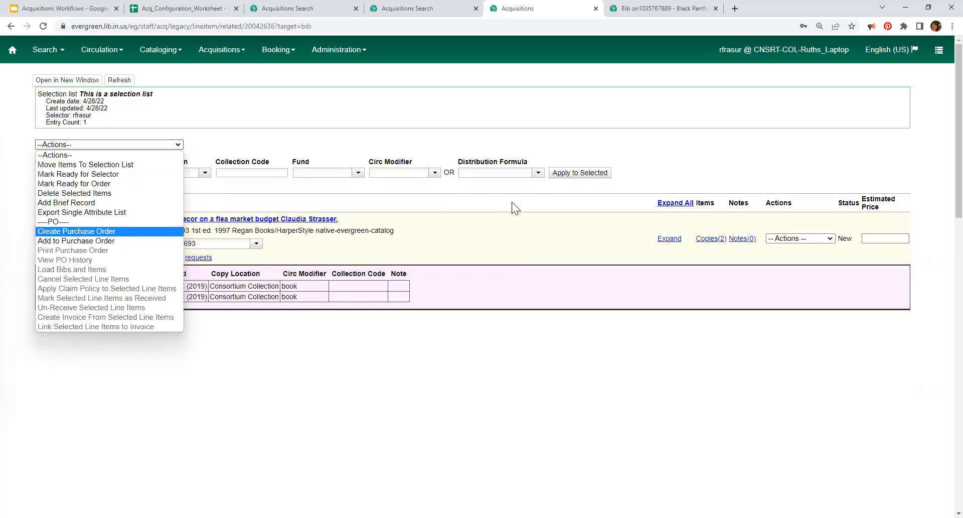
{"action": "left_click", "coordinate": [708, 156]}
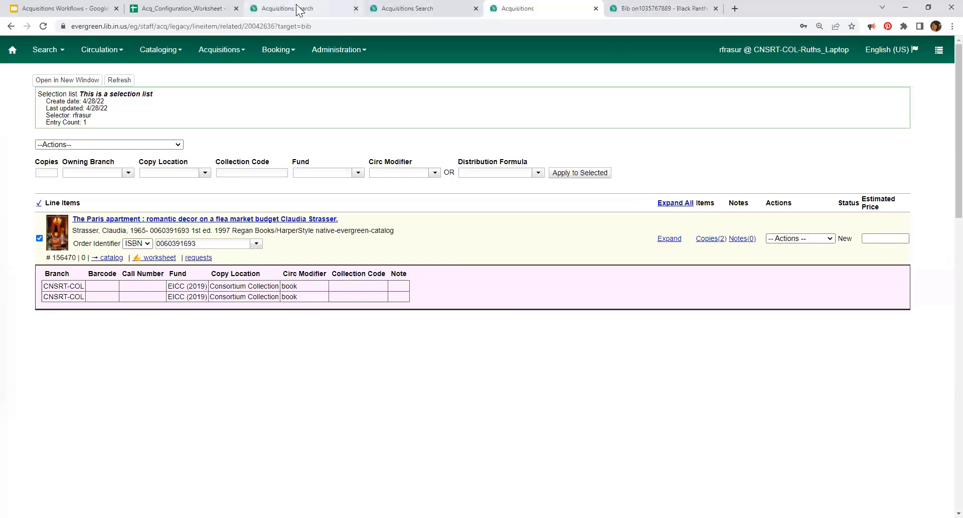
Step: Advance the slide deck to the Purchase Orders content slide
{"action": "left_click", "coordinate": [80, 7]}
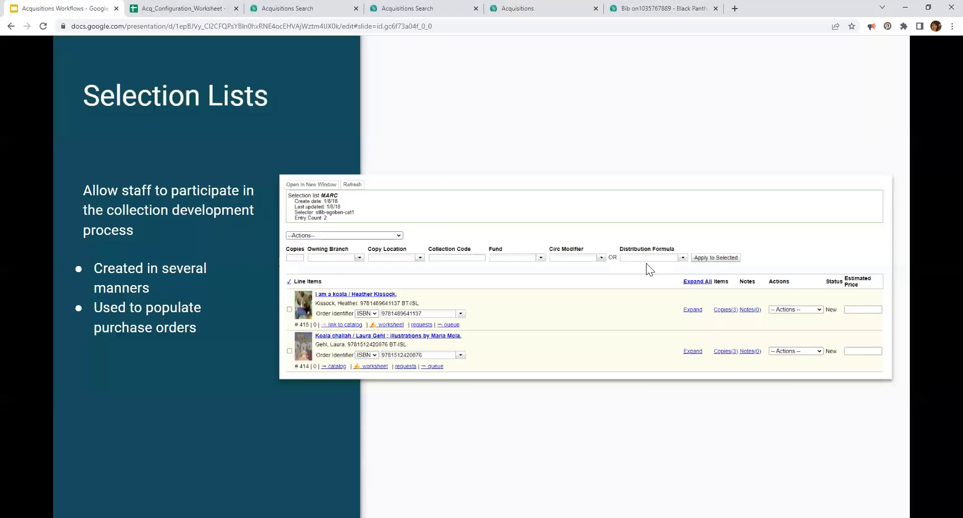
{"action": "left_click", "coordinate": [594, 112]}
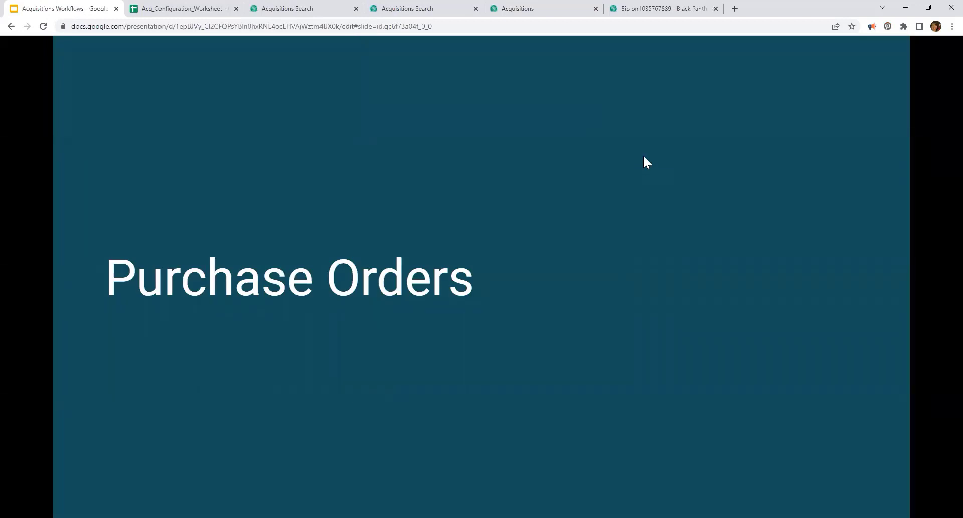
{"action": "key", "text": "Right"}
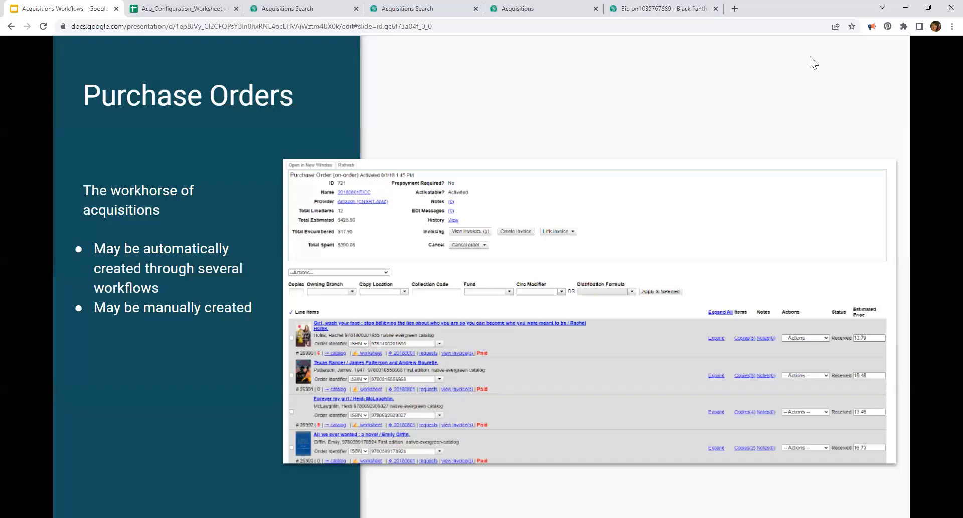
Step: Switch back to the Evergreen selection list
{"action": "left_click", "coordinate": [543, 6]}
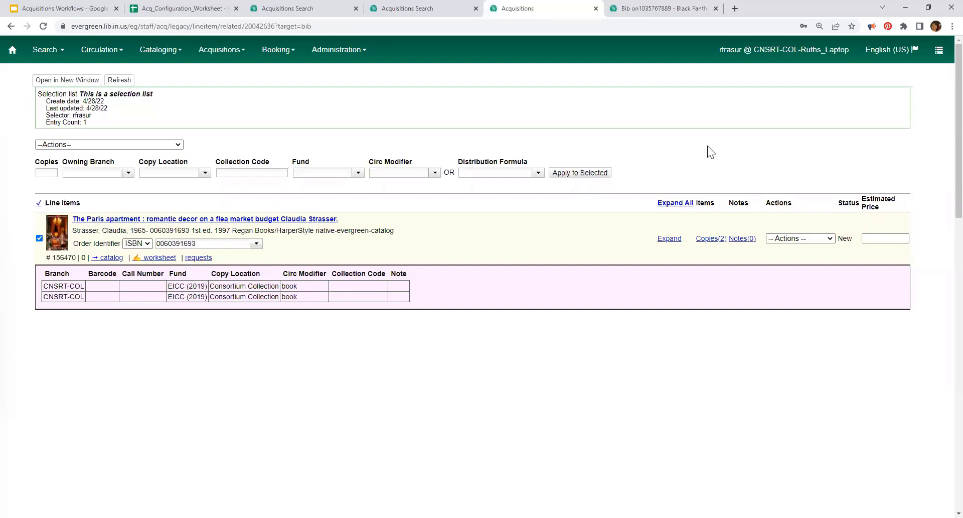
Step: Open a New Brief Record form for the selection list via Actions > Add Brief Record
{"action": "left_click", "coordinate": [119, 144]}
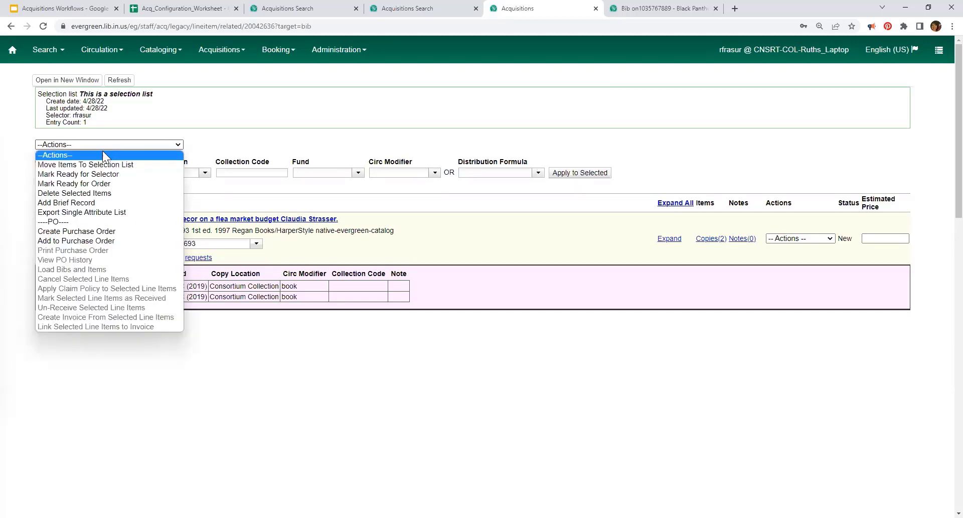
{"action": "left_click", "coordinate": [88, 202]}
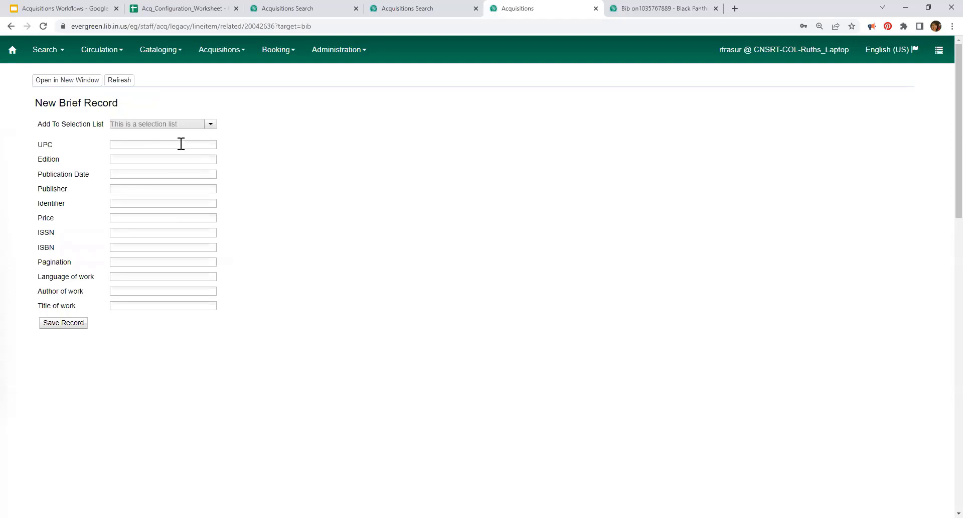
{"action": "left_click", "coordinate": [180, 145]}
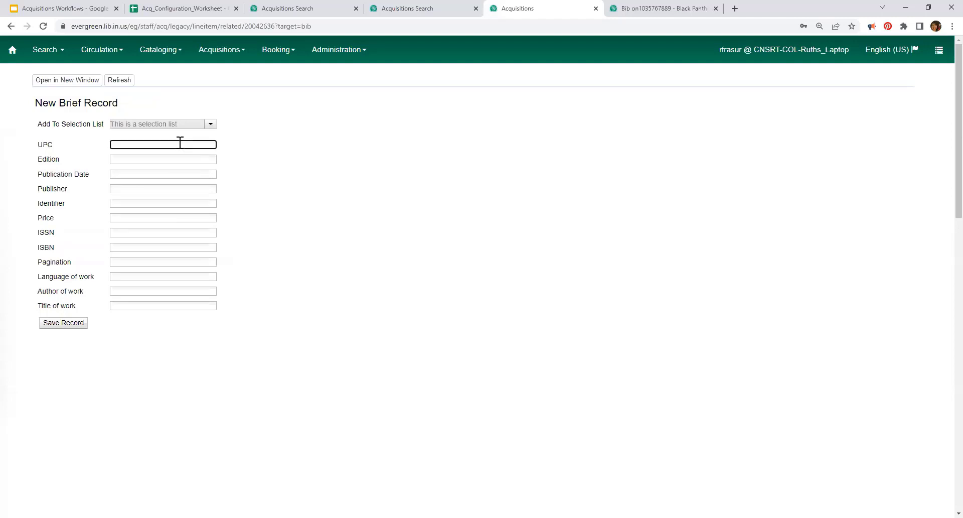
{"action": "left_click", "coordinate": [132, 156]}
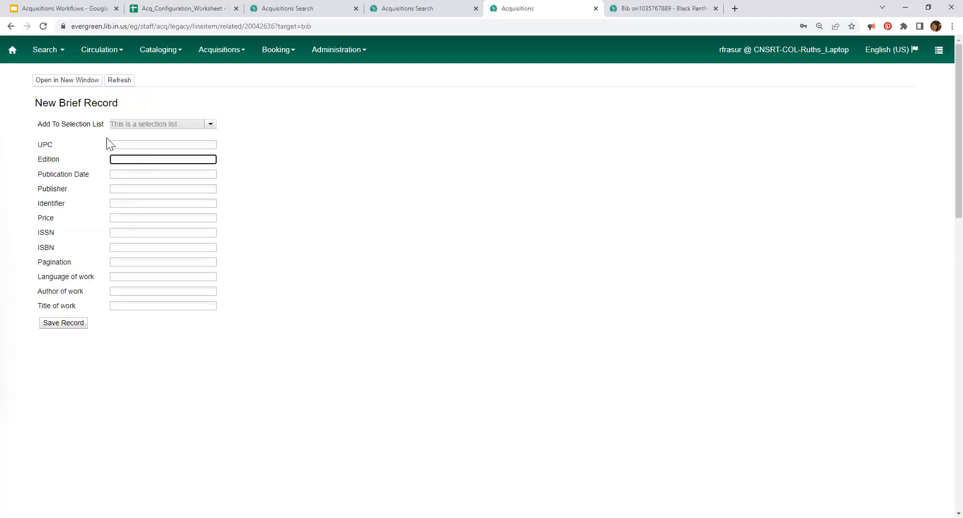
Step: Enter title of work 'Title of this thing' and publisher 'Self published'
{"action": "left_click", "coordinate": [127, 304]}
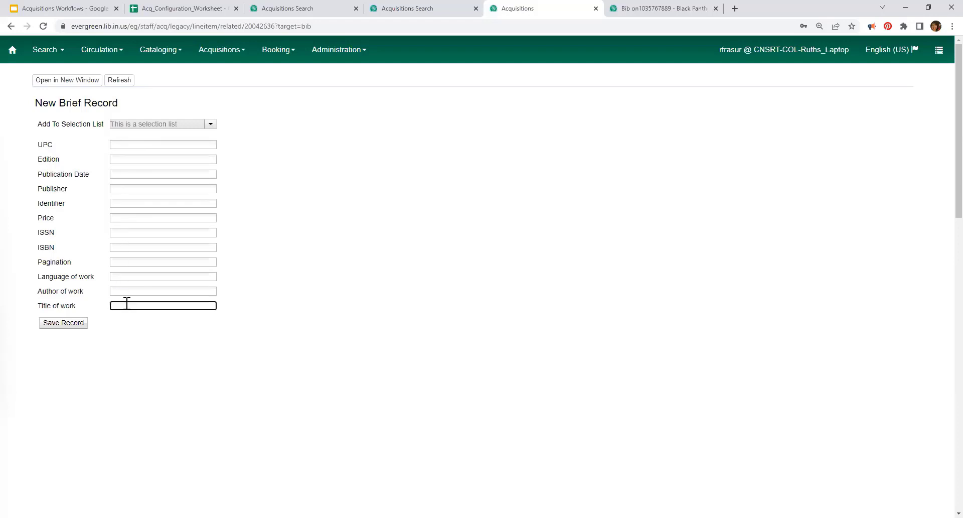
{"action": "type", "text": "Title of this thing"}
{"action": "left_click", "coordinate": [129, 190]}
{"action": "type", "text": "Self pub li"}
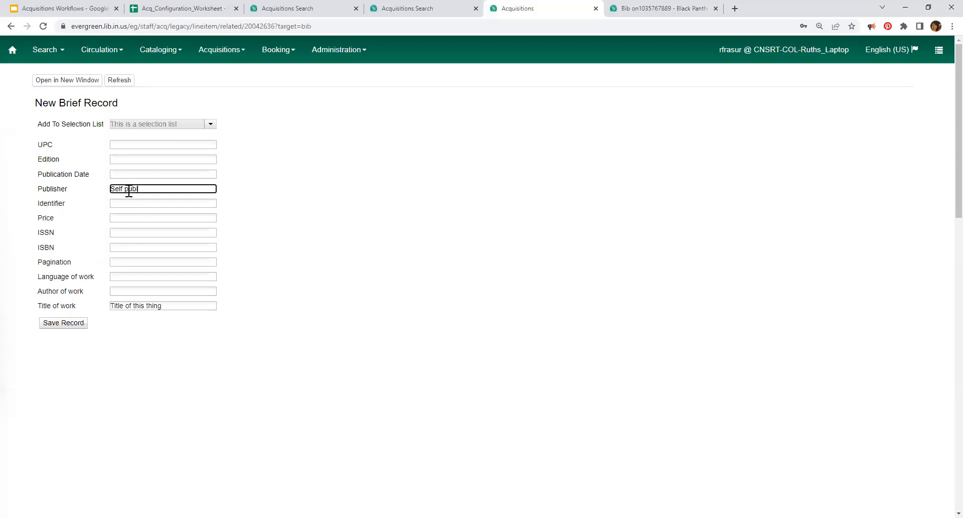
{"action": "type", "text": "ished"}
Step: Save the brief record 'Title of this thing' as a second line item in the selection list
{"action": "left_click", "coordinate": [74, 327]}
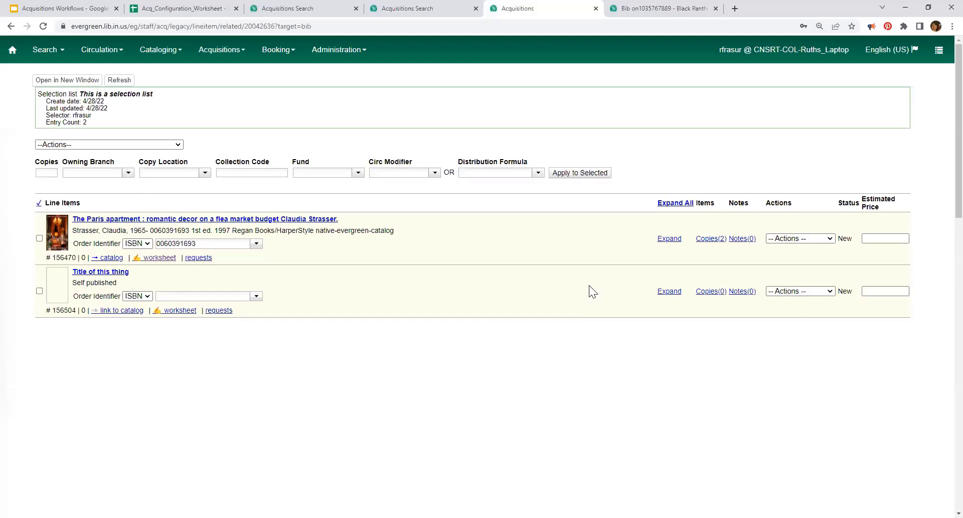
Step: Search title:Title of this thing and link the line item to the Now that's what I call Halloween. record
{"action": "left_click", "coordinate": [123, 312]}
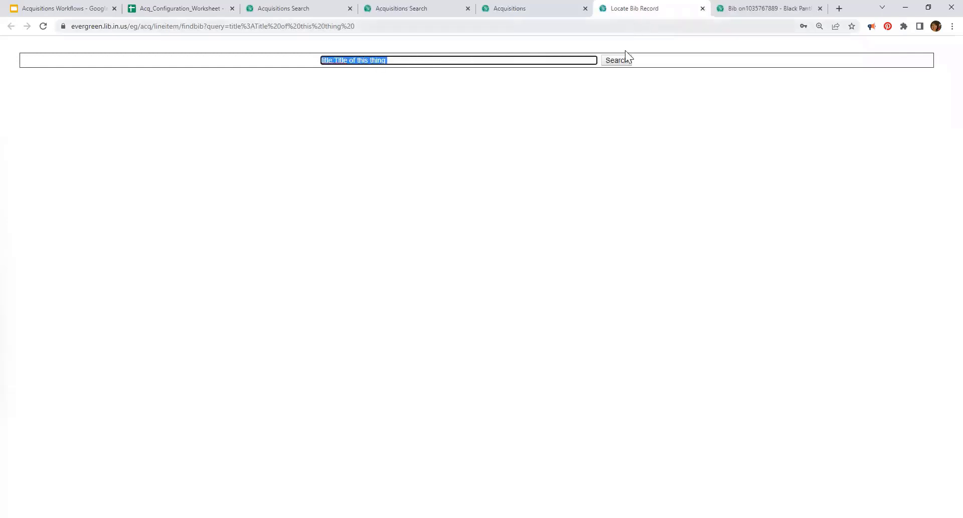
{"action": "left_click", "coordinate": [621, 65]}
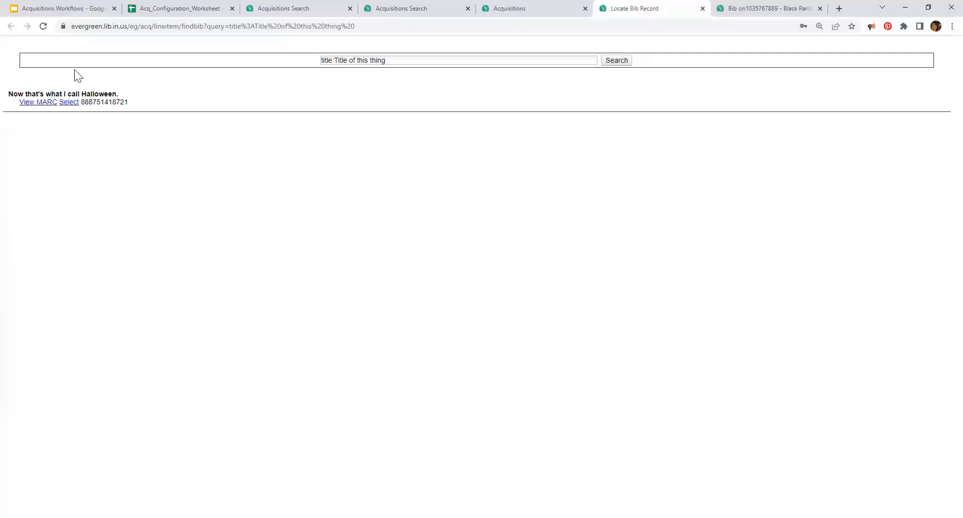
{"action": "left_click", "coordinate": [67, 104]}
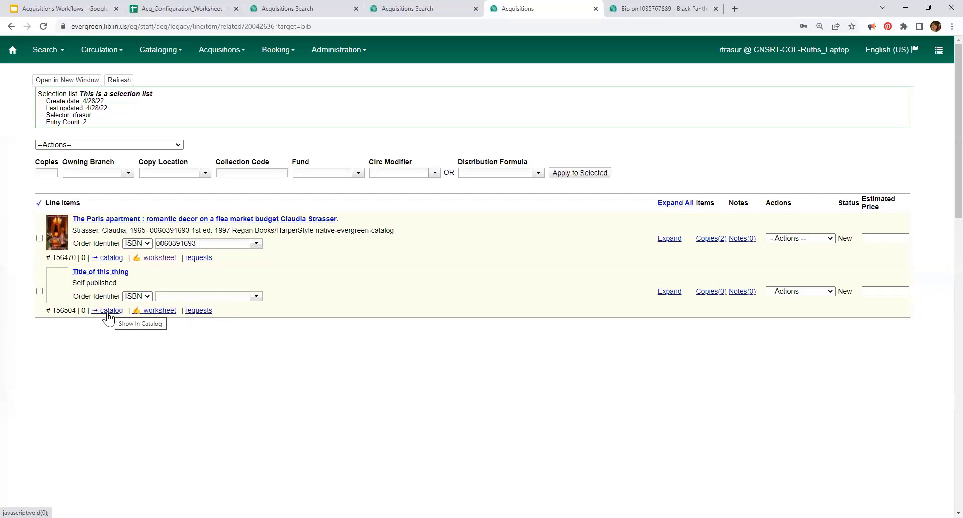
Step: Open the line item's linked Halloween catalog record in a new tab to view its items
{"action": "right_click", "coordinate": [107, 313]}
{"action": "left_click", "coordinate": [99, 308]}
{"action": "left_click", "coordinate": [100, 310]}
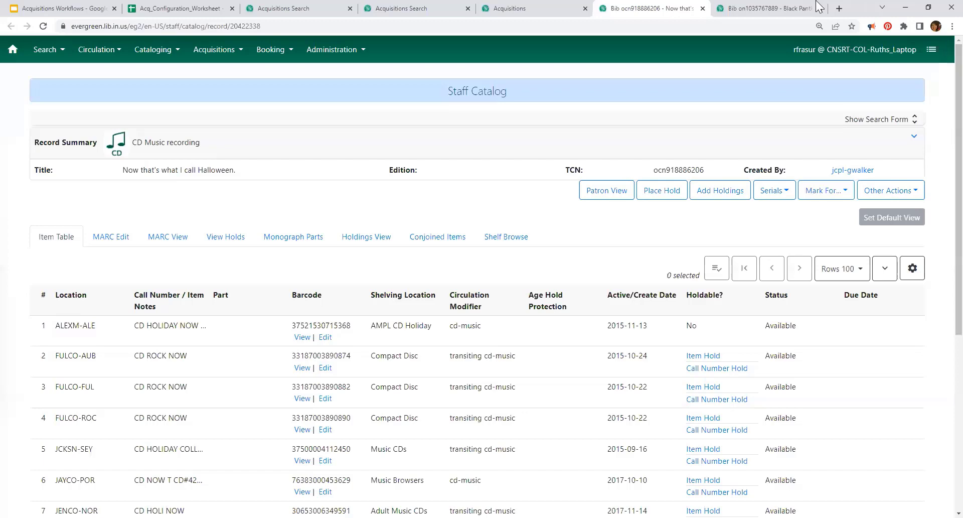
Step: Review the Purchase Orders slide in Google Slides, then return to the selection list's line items
{"action": "left_click", "coordinate": [76, 8]}
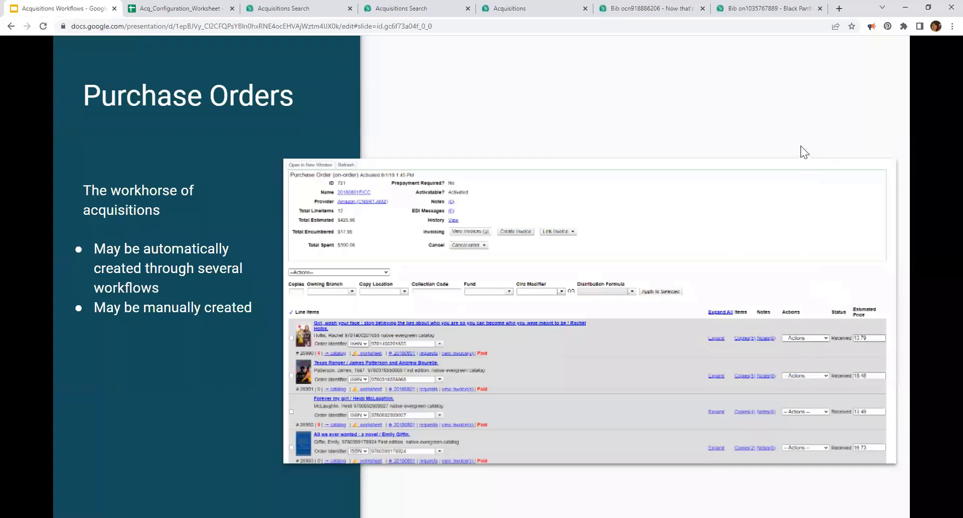
{"action": "left_click", "coordinate": [410, 8]}
{"action": "left_click", "coordinate": [532, 9]}
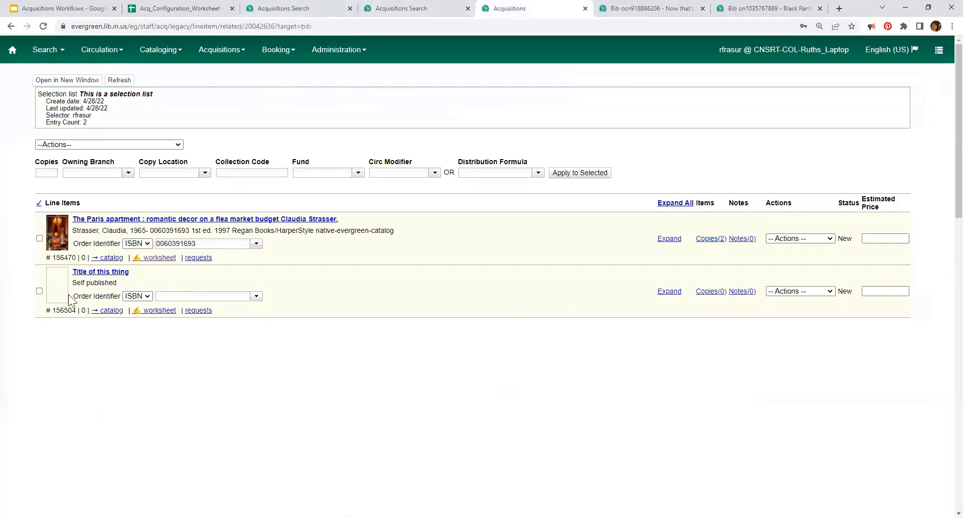
Step: Open The Paris apartment line item's catalog record, showing copies at FULCO-ROC and MUTPL-MON
{"action": "left_click", "coordinate": [194, 221]}
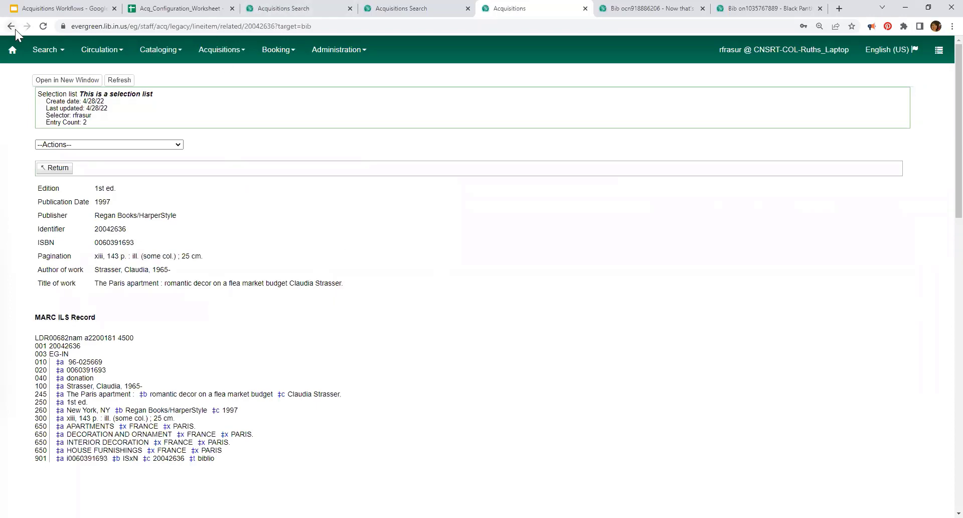
{"action": "left_click", "coordinate": [55, 168]}
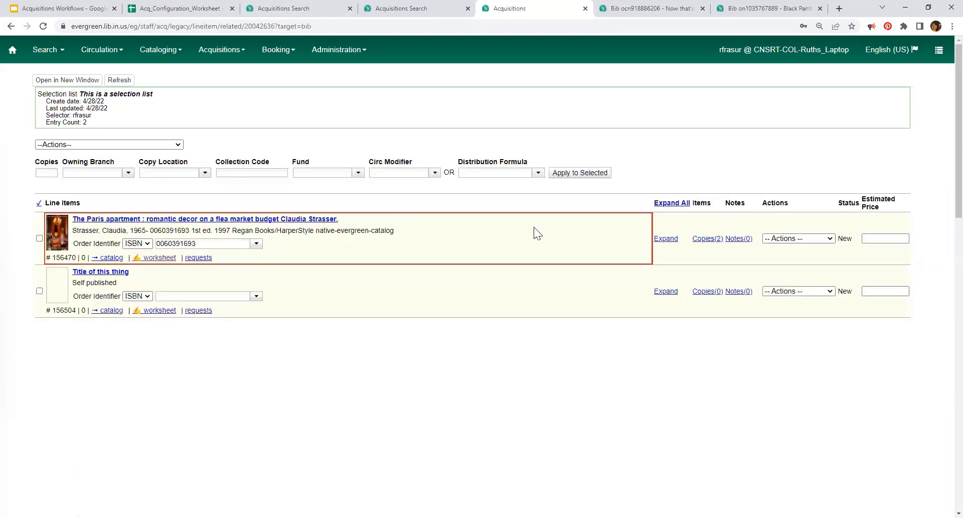
{"action": "left_click", "coordinate": [110, 258]}
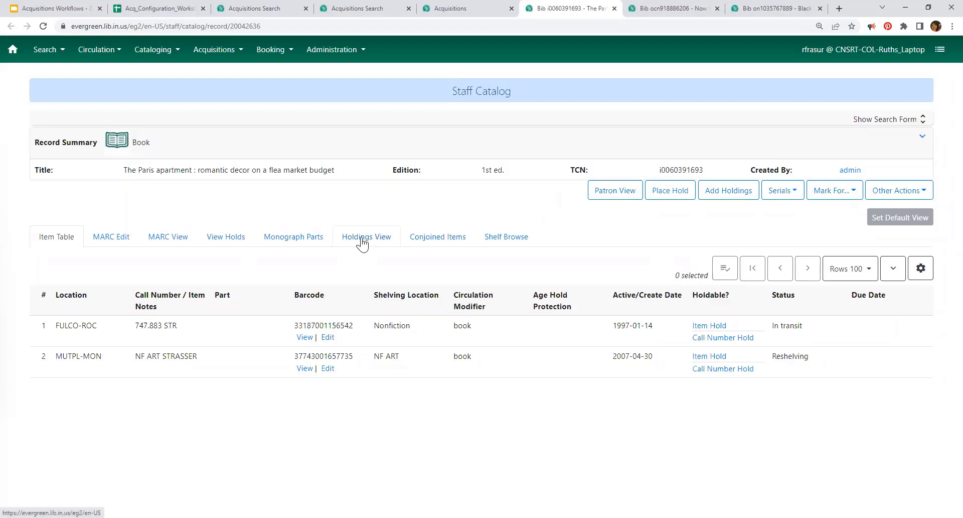
{"action": "left_click", "coordinate": [301, 341]}
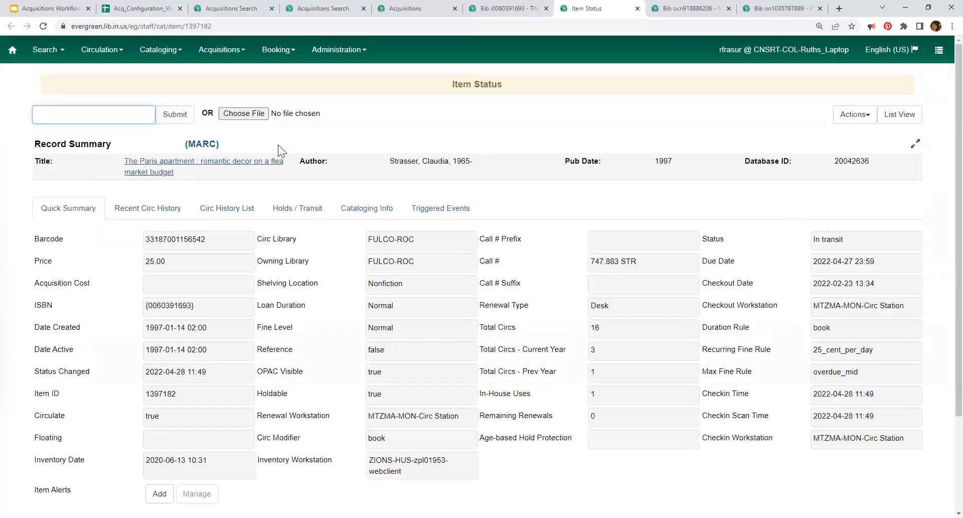
{"action": "left_click", "coordinate": [901, 115]}
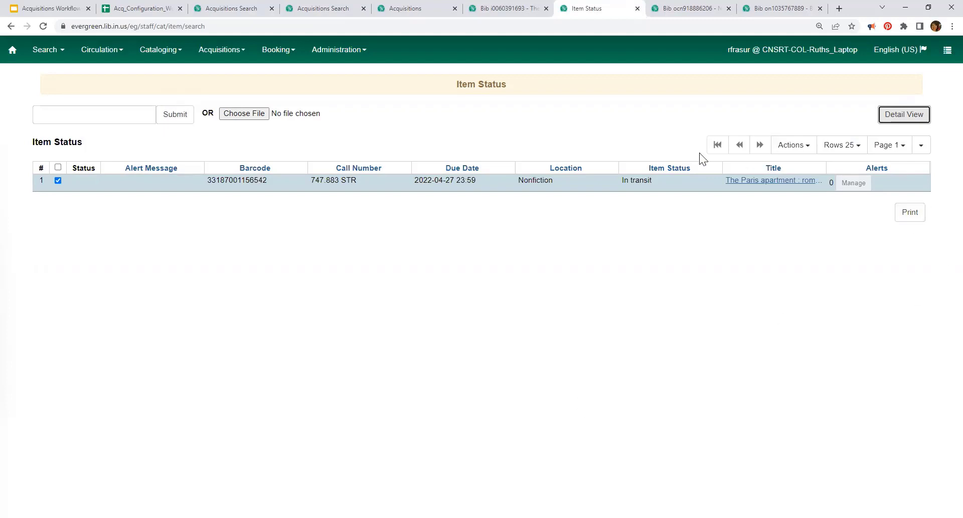
{"action": "left_click", "coordinate": [788, 149]}
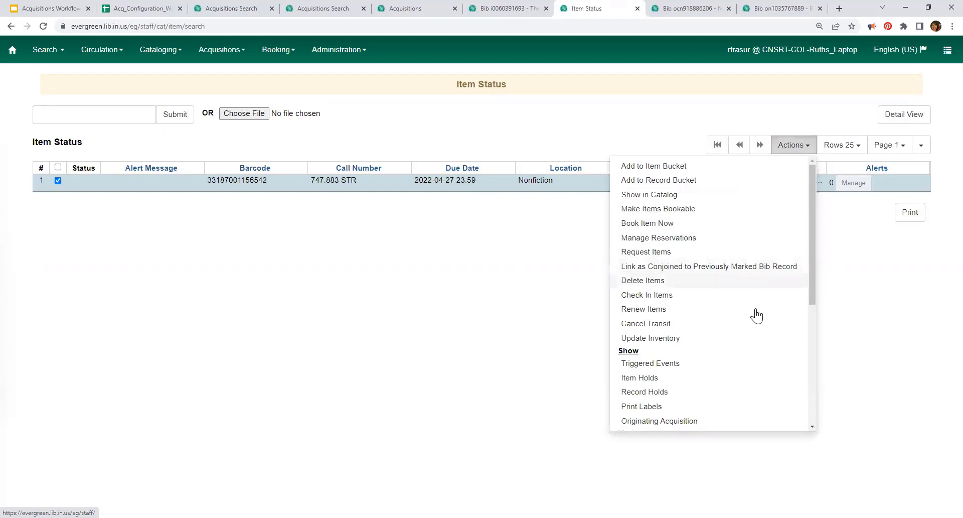
Step: Look up the copy's originating acquisition and dismiss the 'no corresponding purchase order' alert
{"action": "scroll", "coordinate": [754, 302], "scroll_direction": "down", "scroll_amount": 2}
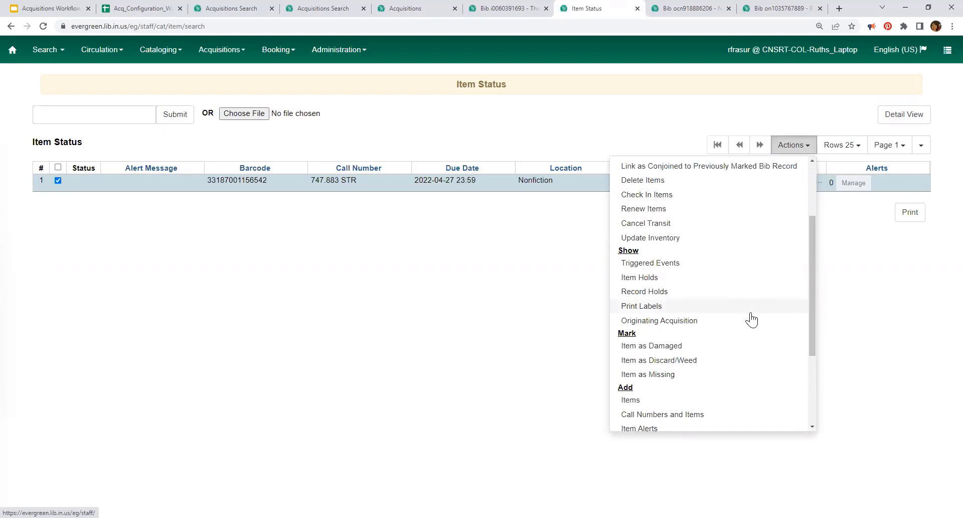
{"action": "left_click", "coordinate": [689, 323]}
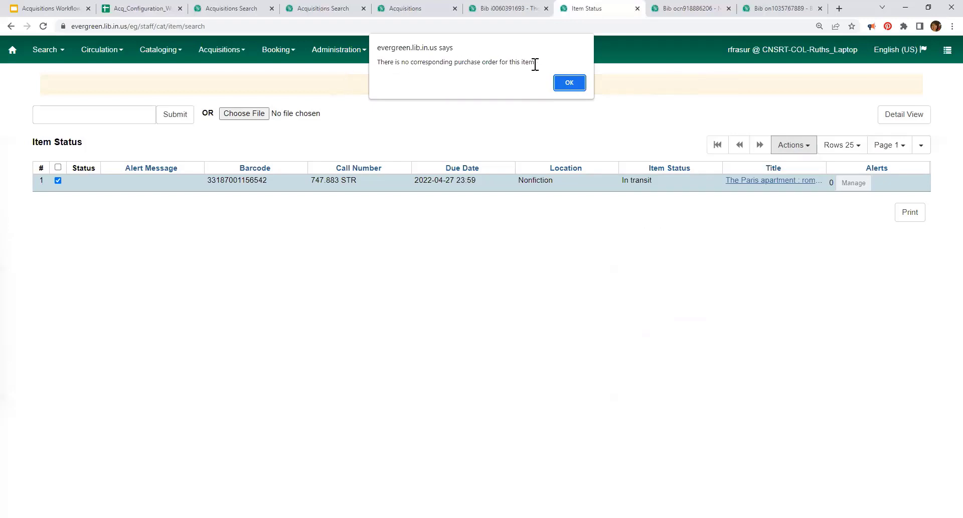
{"action": "left_click", "coordinate": [572, 85]}
Step: Start a catalog search limited to library PORTR
{"action": "left_click", "coordinate": [174, 55]}
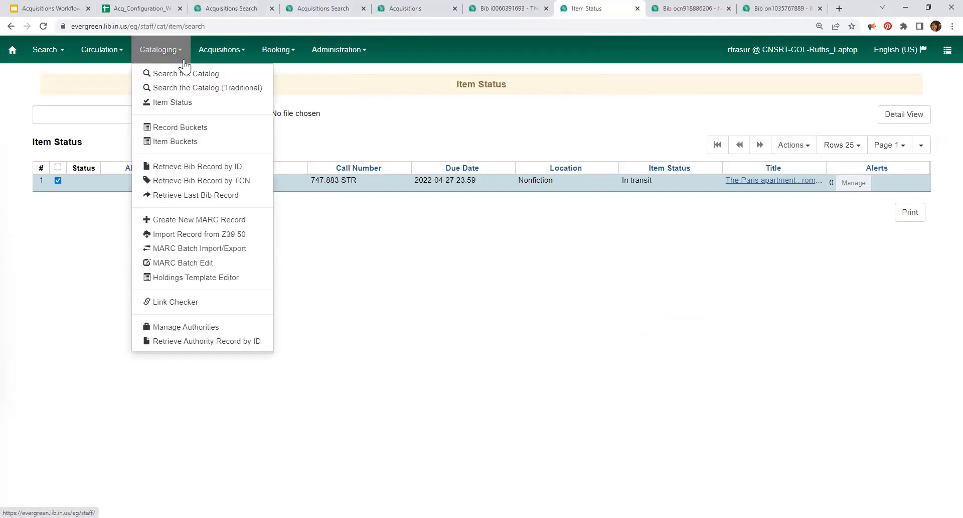
{"action": "left_click", "coordinate": [186, 73]}
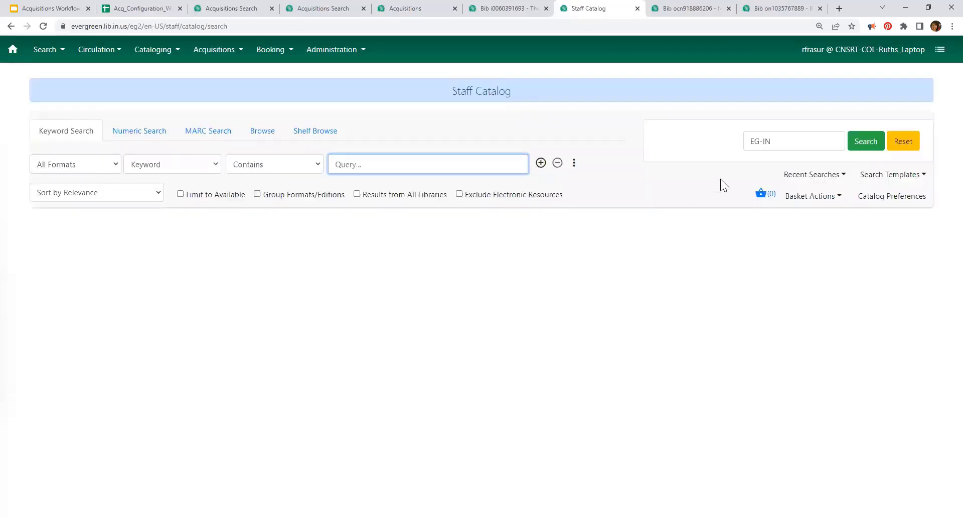
{"action": "left_click", "coordinate": [787, 136]}
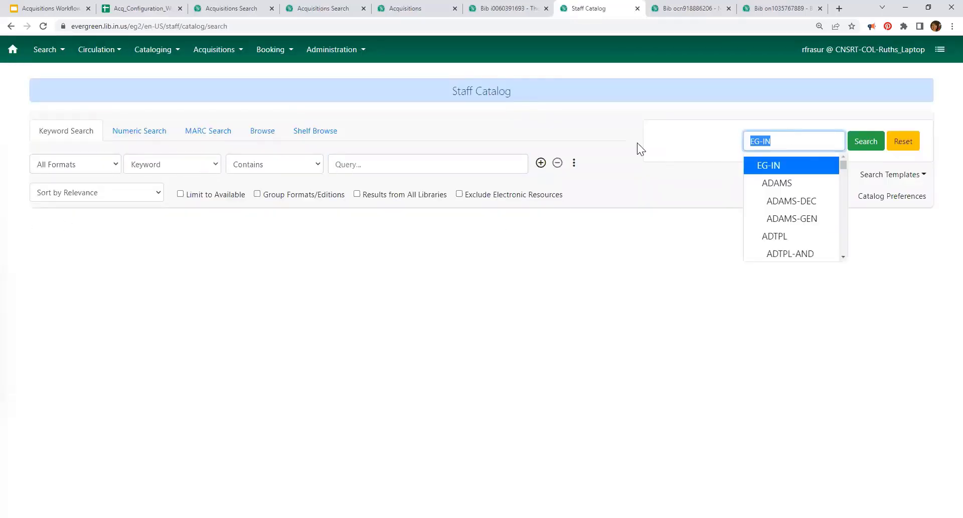
{"action": "type", "text": "por"}
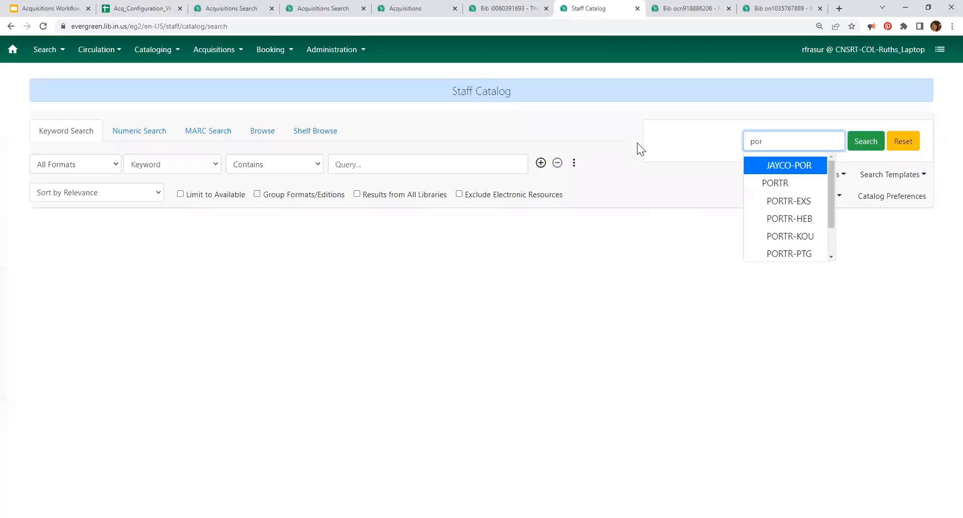
{"action": "left_click", "coordinate": [774, 184]}
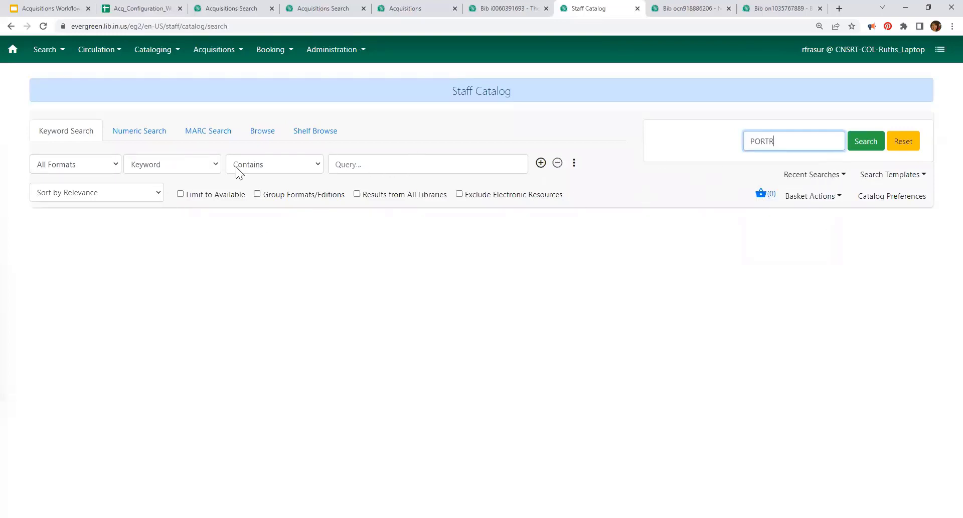
Step: Search 'the paris apartment' with the BookTitle template and open The Paris apartment : a novel
{"action": "left_click", "coordinate": [887, 176]}
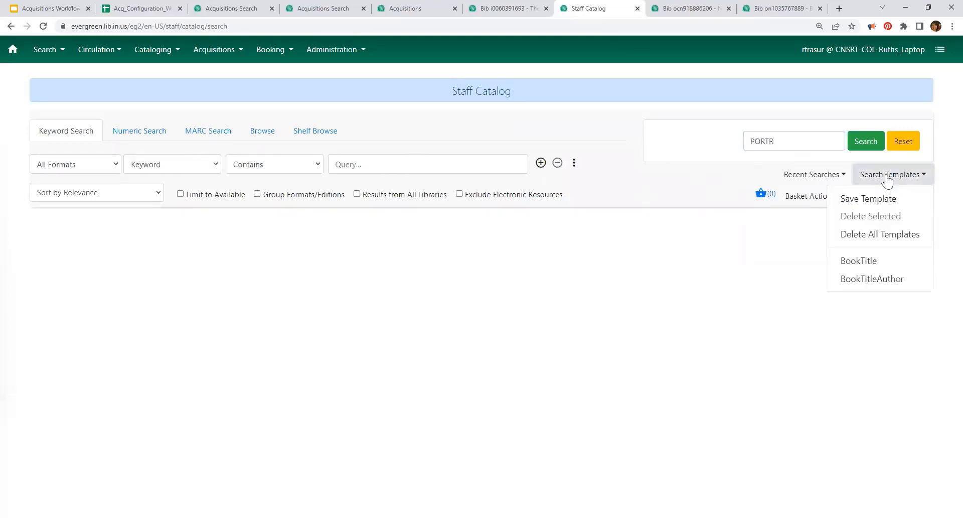
{"action": "left_click", "coordinate": [857, 271]}
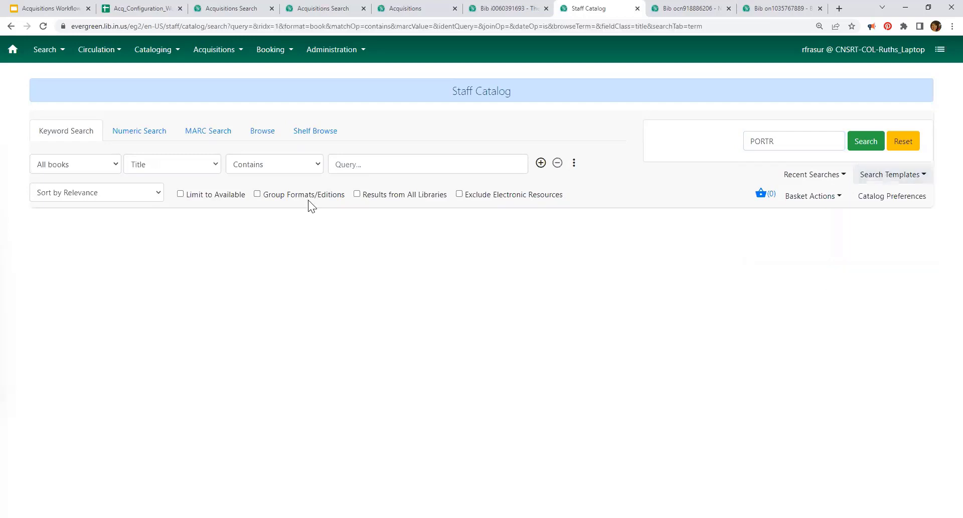
{"action": "left_click", "coordinate": [382, 168]}
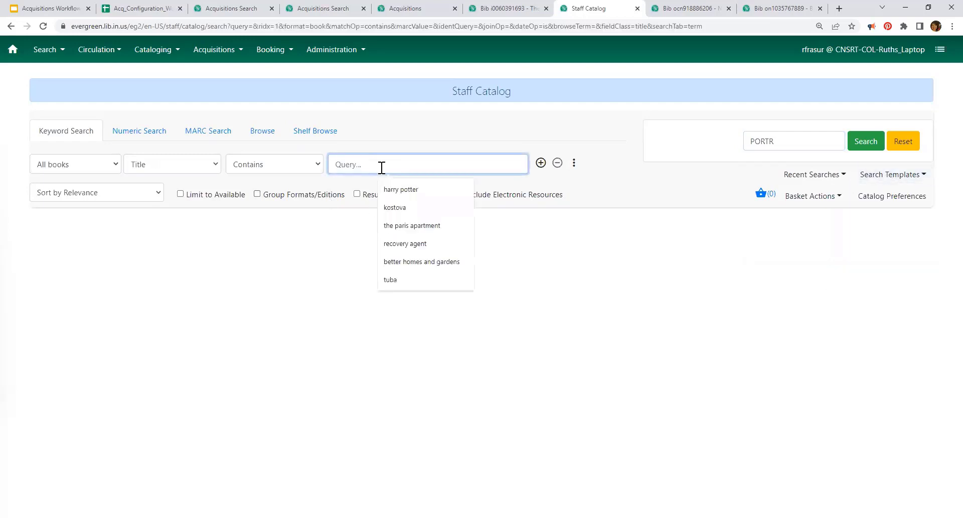
{"action": "left_click", "coordinate": [411, 225]}
{"action": "left_click", "coordinate": [865, 141]}
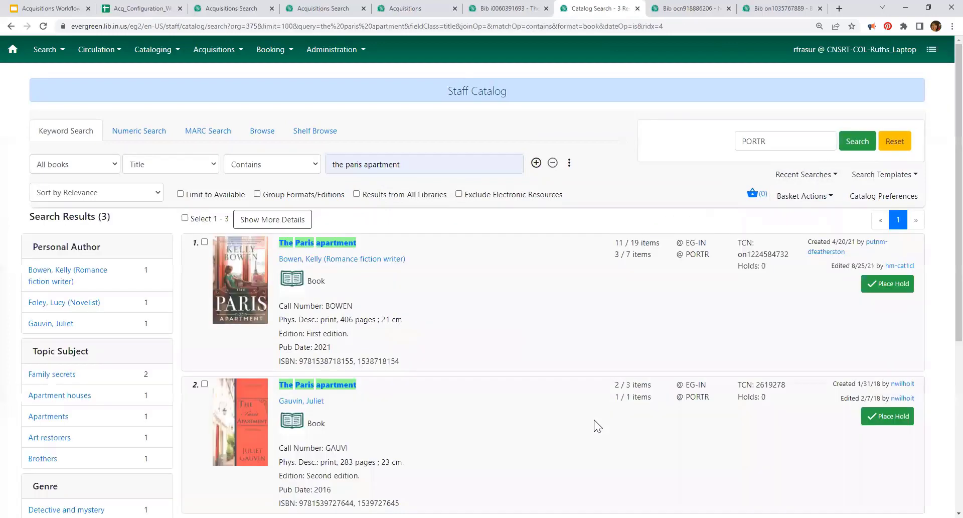
{"action": "scroll", "coordinate": [527, 395], "scroll_direction": "down", "scroll_amount": 3}
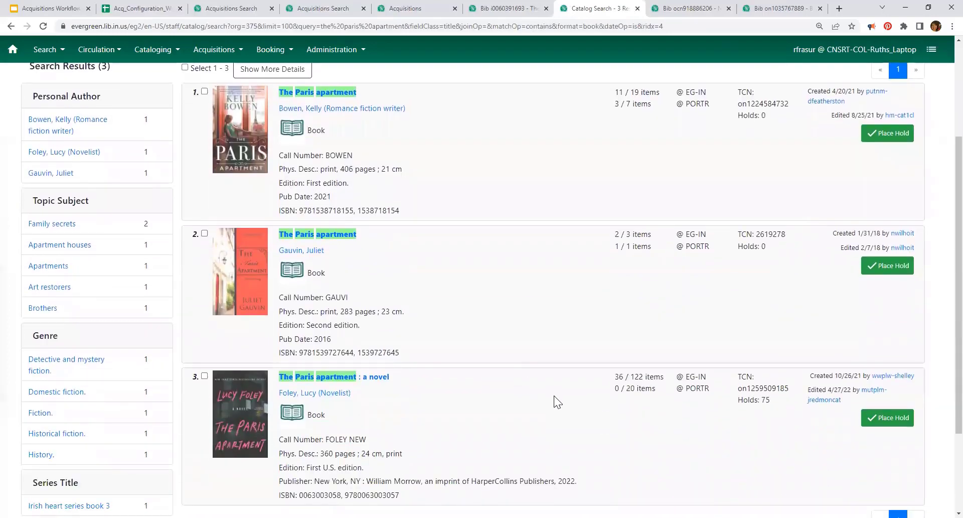
{"action": "left_click", "coordinate": [354, 378]}
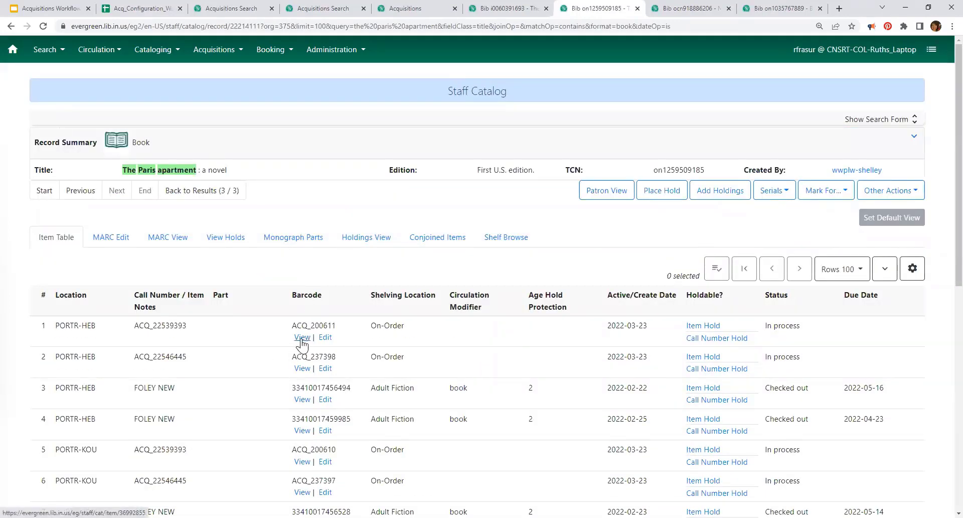
{"action": "left_click", "coordinate": [301, 399]}
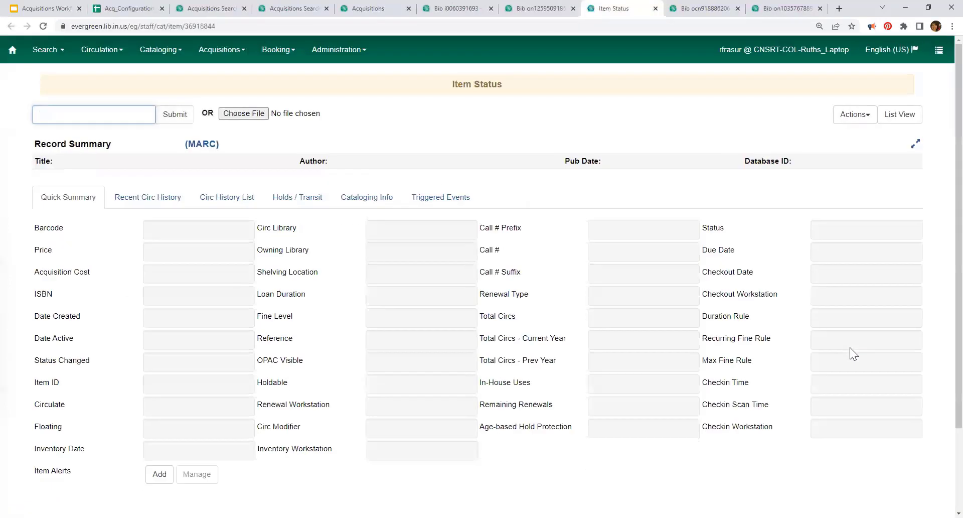
{"action": "left_click", "coordinate": [899, 115]}
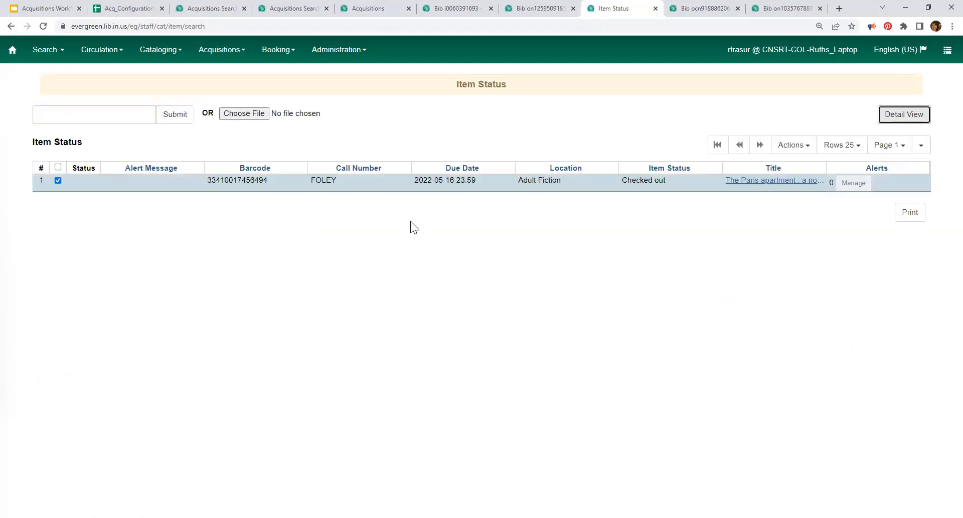
{"action": "left_click", "coordinate": [792, 145]}
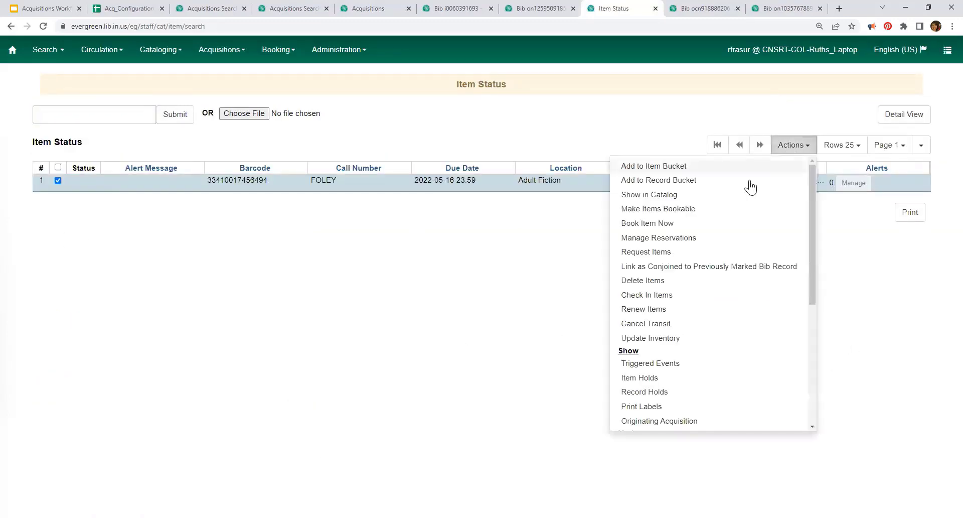
{"action": "left_click", "coordinate": [675, 421]}
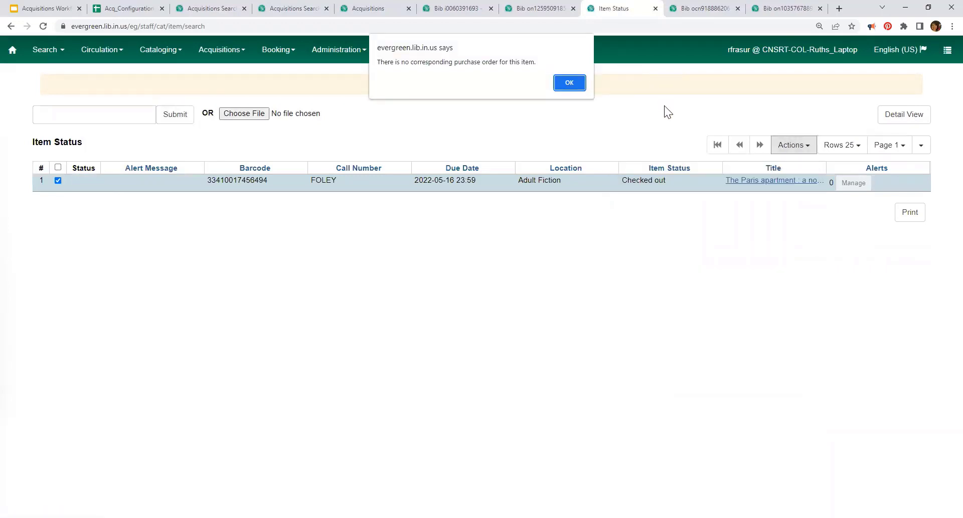
{"action": "left_click", "coordinate": [573, 84]}
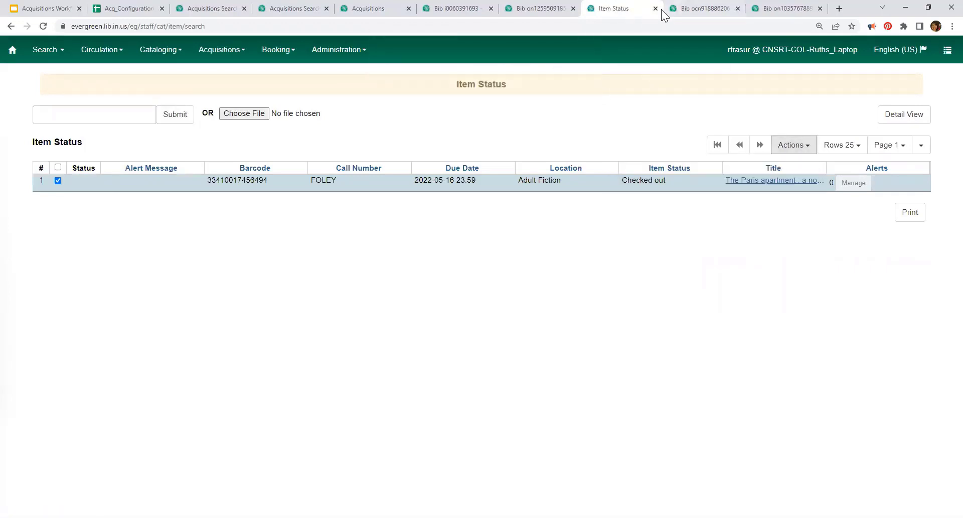
{"action": "left_click", "coordinate": [540, 7]}
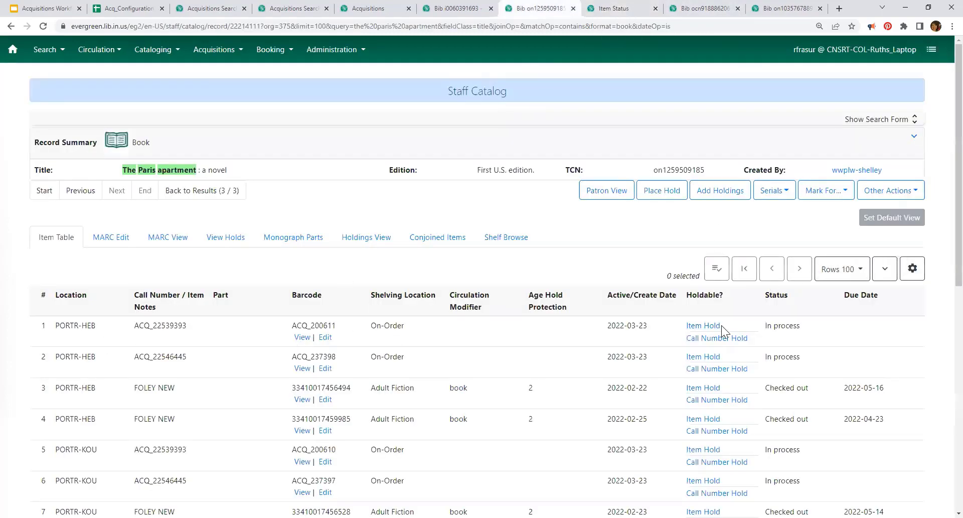
Step: Open originating purchase order 25534 for the first on-order copy, ACQ_200611
{"action": "left_click", "coordinate": [303, 337]}
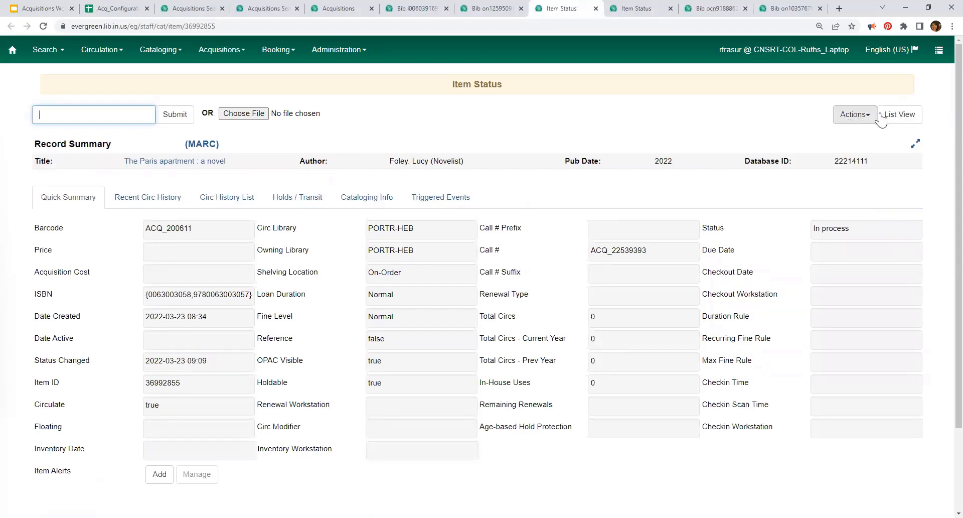
{"action": "left_click", "coordinate": [885, 116]}
{"action": "left_click", "coordinate": [802, 149]}
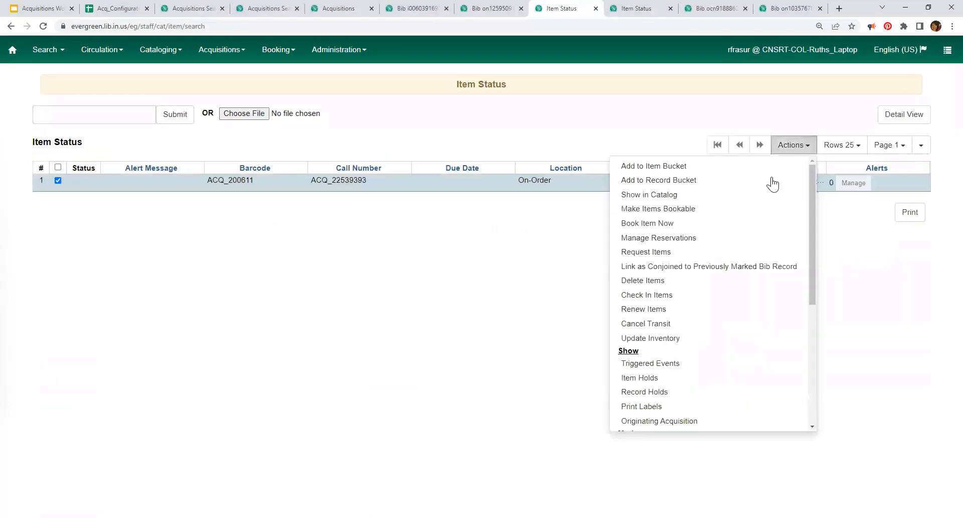
{"action": "left_click", "coordinate": [691, 421]}
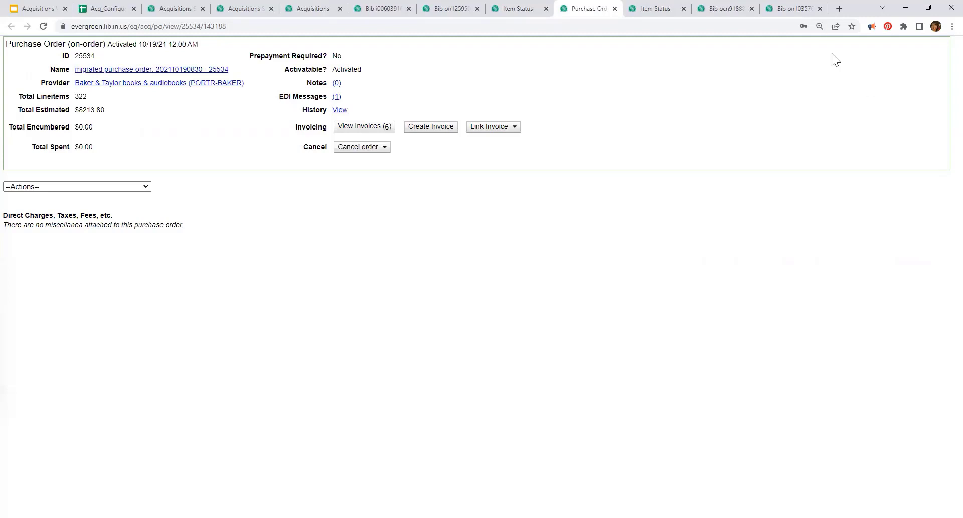
Step: Close the extra Black Panther, catalog record and Item Status tabs, letting unresponsive pages keep loading
{"action": "left_click", "coordinate": [820, 9]}
{"action": "left_click", "coordinate": [820, 8]}
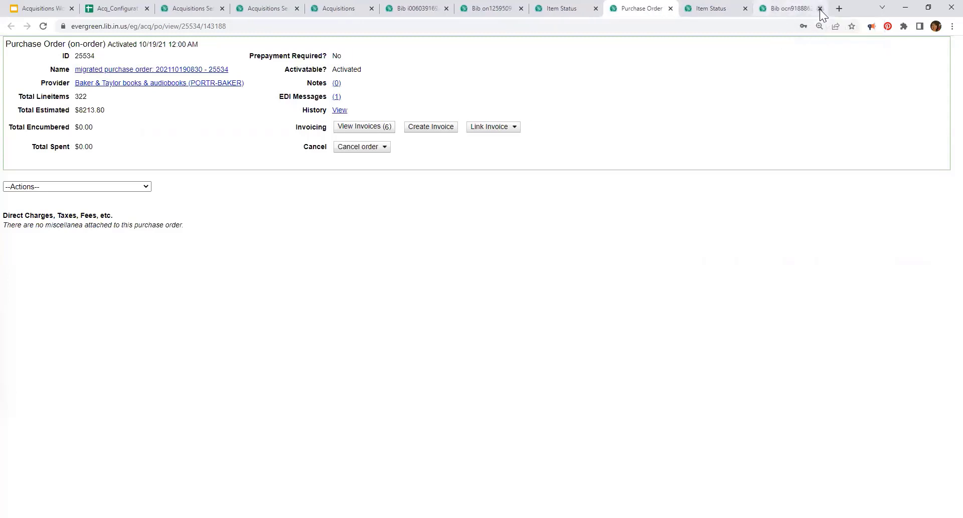
{"action": "left_click", "coordinate": [820, 9]}
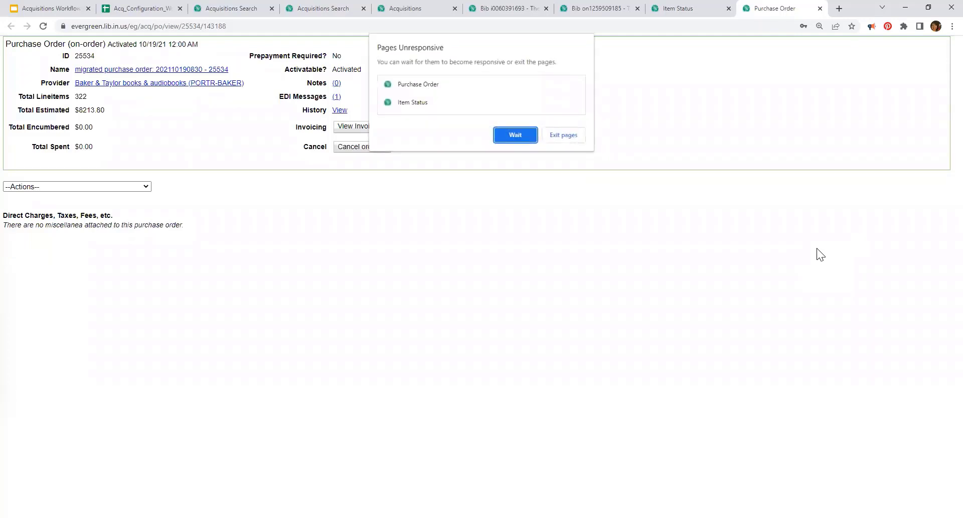
{"action": "left_click", "coordinate": [415, 84]}
{"action": "left_click", "coordinate": [516, 135]}
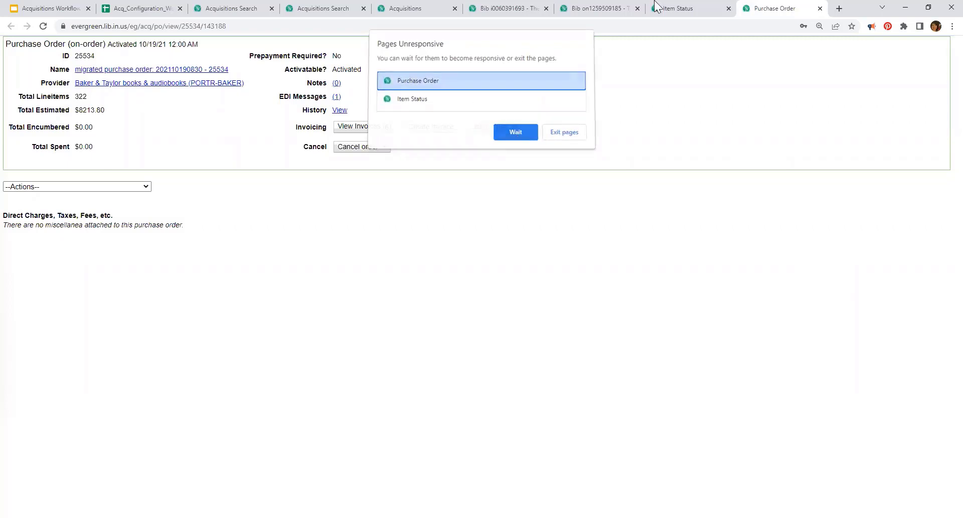
{"action": "left_click", "coordinate": [729, 9]}
{"action": "left_click", "coordinate": [605, 14]}
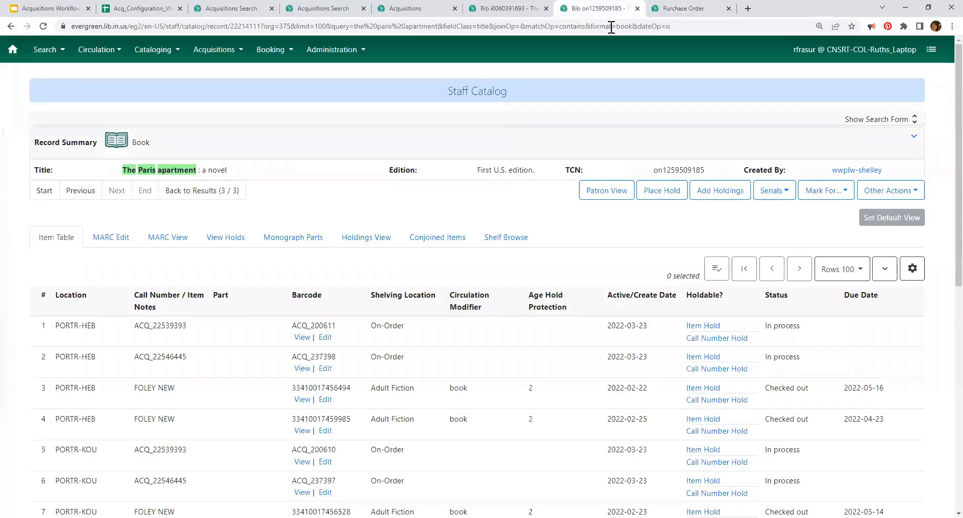
{"action": "left_click", "coordinate": [636, 9]}
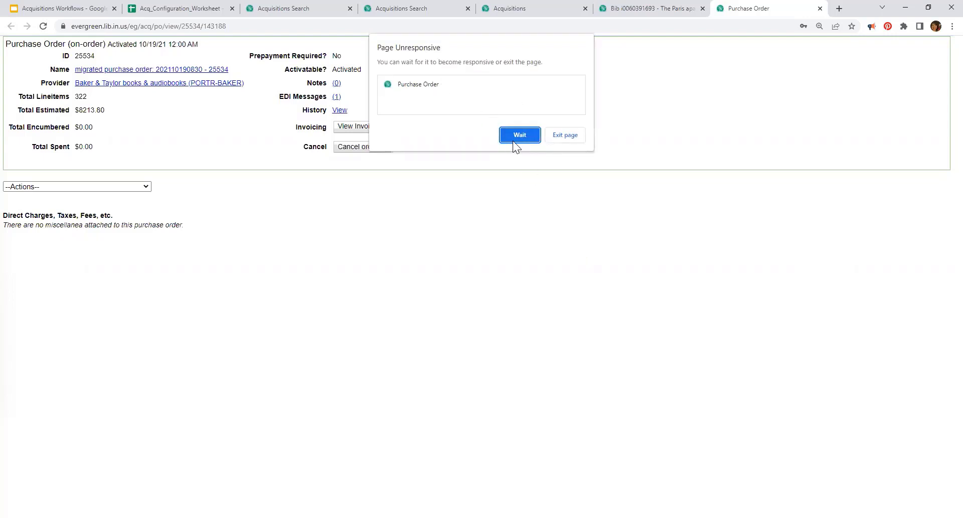
Step: Exit and close the crashed purchase order tab, then return to the Acquisitions selection list
{"action": "left_click", "coordinate": [571, 135]}
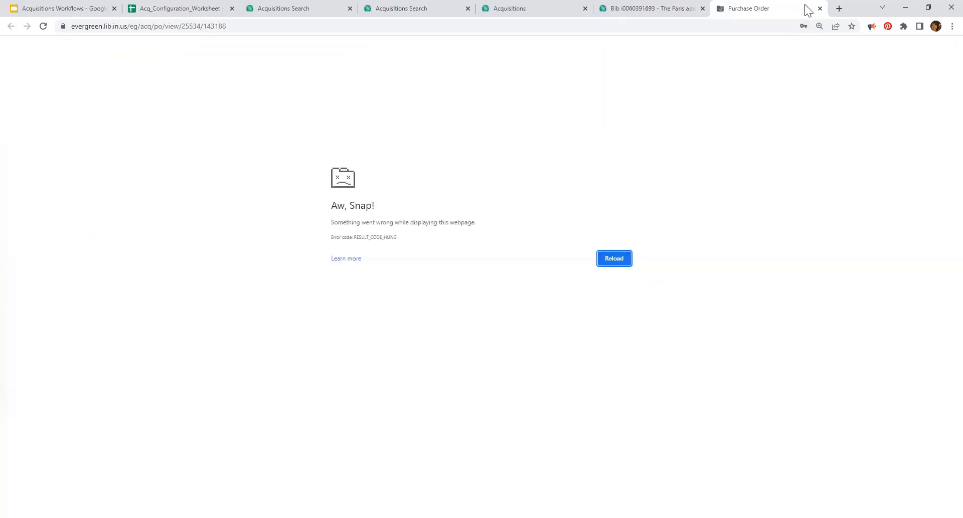
{"action": "left_click", "coordinate": [820, 9]}
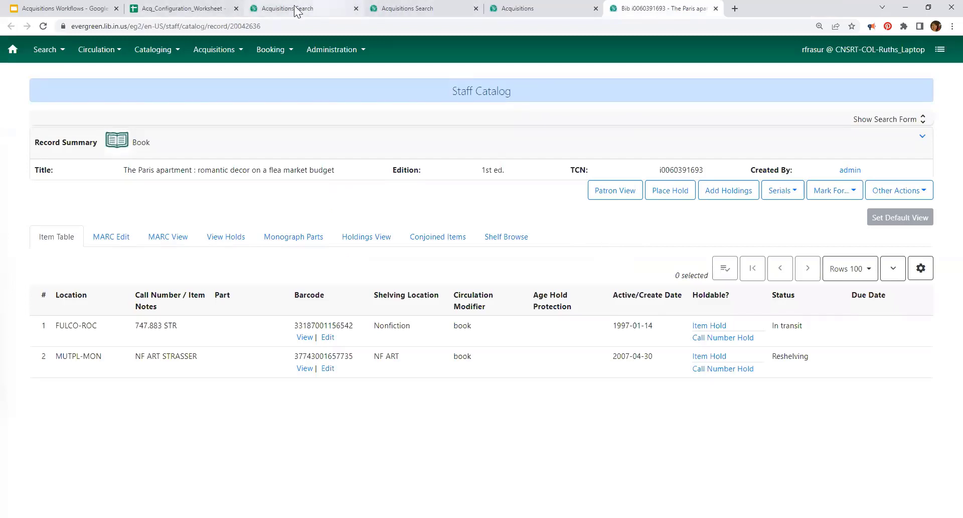
{"action": "left_click", "coordinate": [122, 13]}
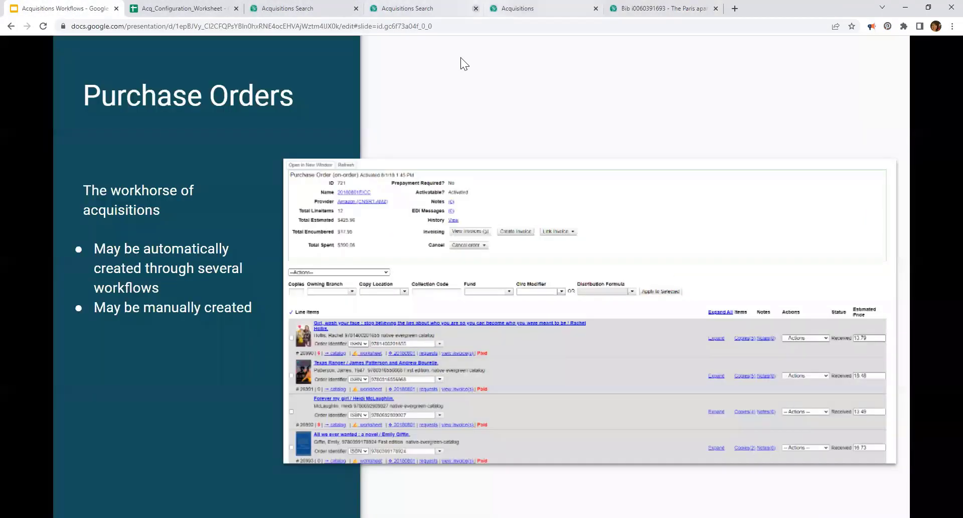
{"action": "left_click", "coordinate": [530, 8]}
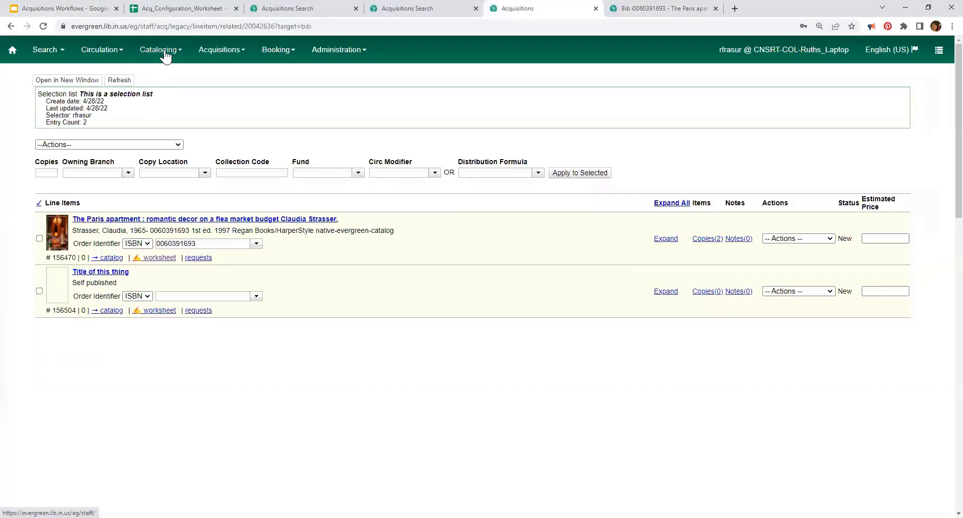
Step: Open Acquisitions General Search and switch it to searching purchase orders
{"action": "left_click", "coordinate": [213, 54]}
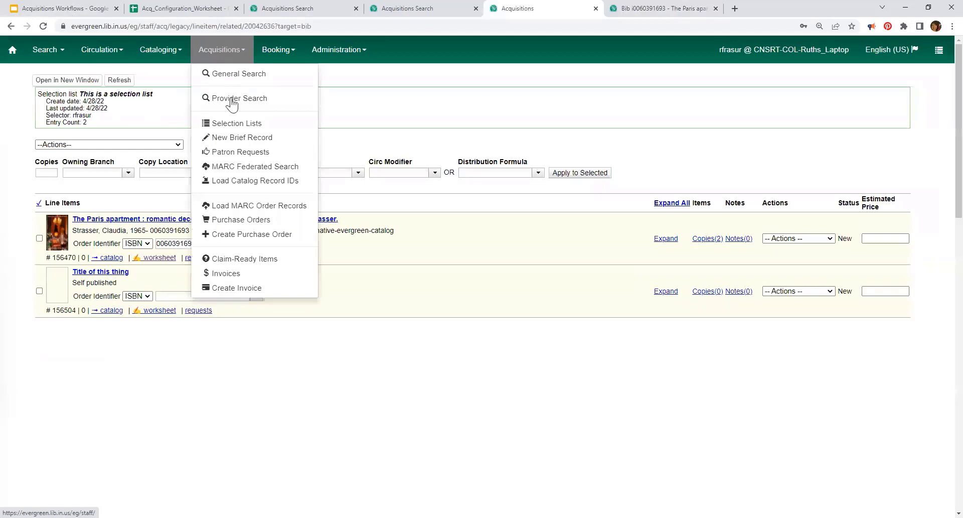
{"action": "left_click", "coordinate": [230, 75]}
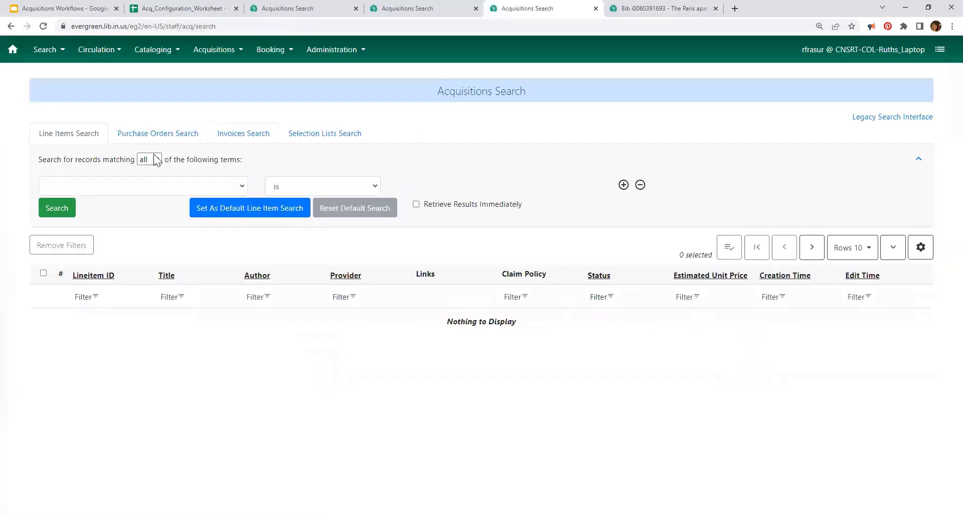
{"action": "left_click", "coordinate": [172, 135]}
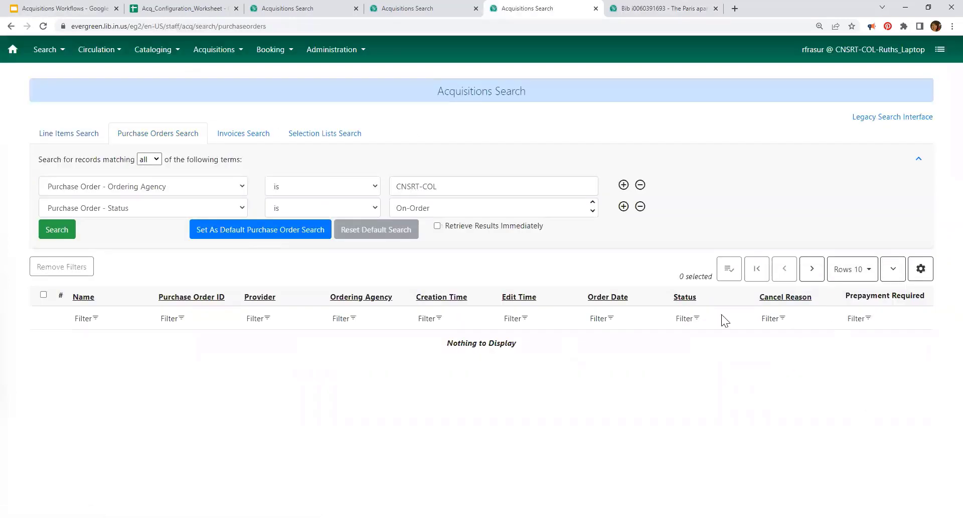
Step: Check the Selection Lists search, then return to the Purchase Orders search preset to CNSRT-COL and On-Order
{"action": "left_click", "coordinate": [213, 52]}
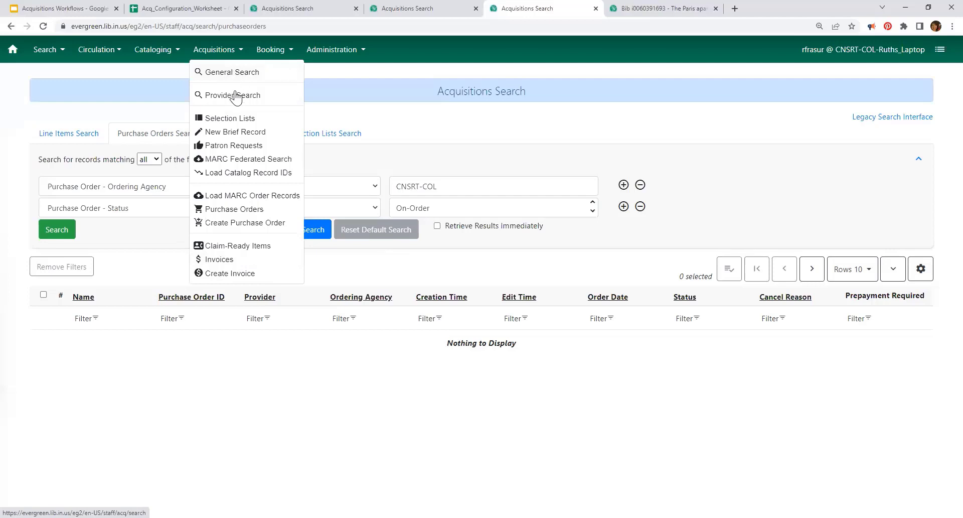
{"action": "left_click", "coordinate": [230, 118]}
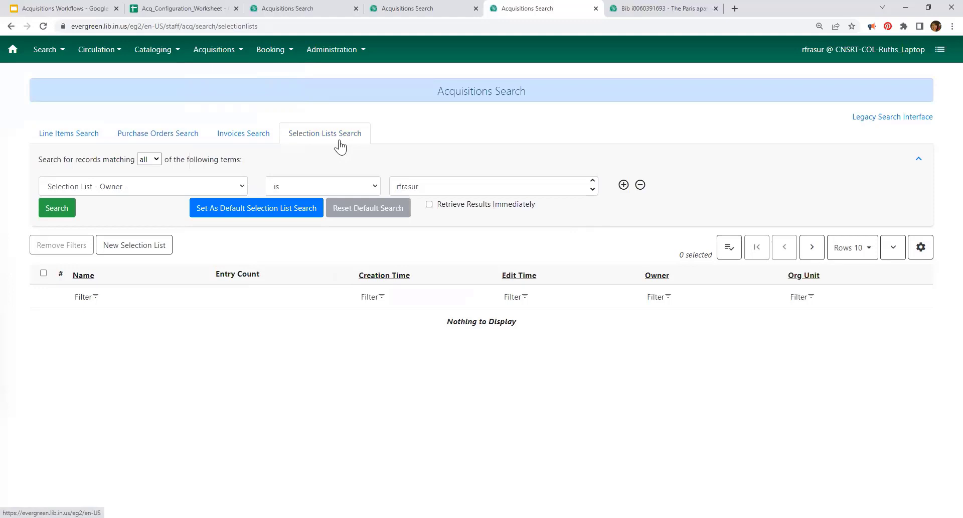
{"action": "left_click", "coordinate": [214, 50]}
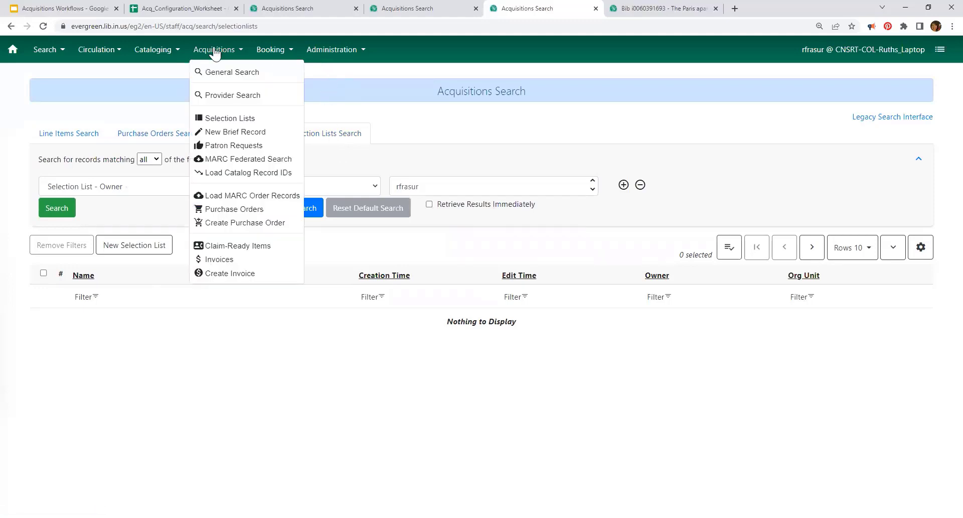
{"action": "left_click", "coordinate": [250, 210]}
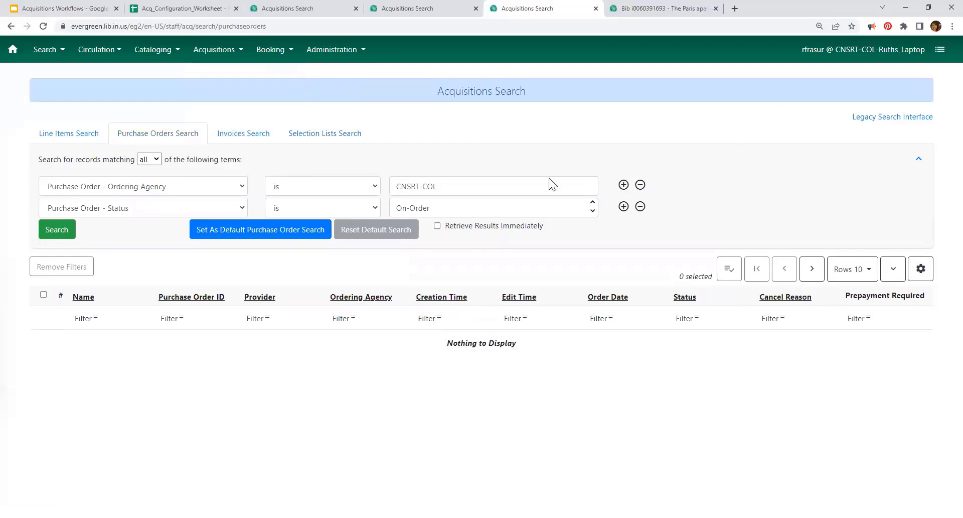
{"action": "left_click", "coordinate": [213, 53]}
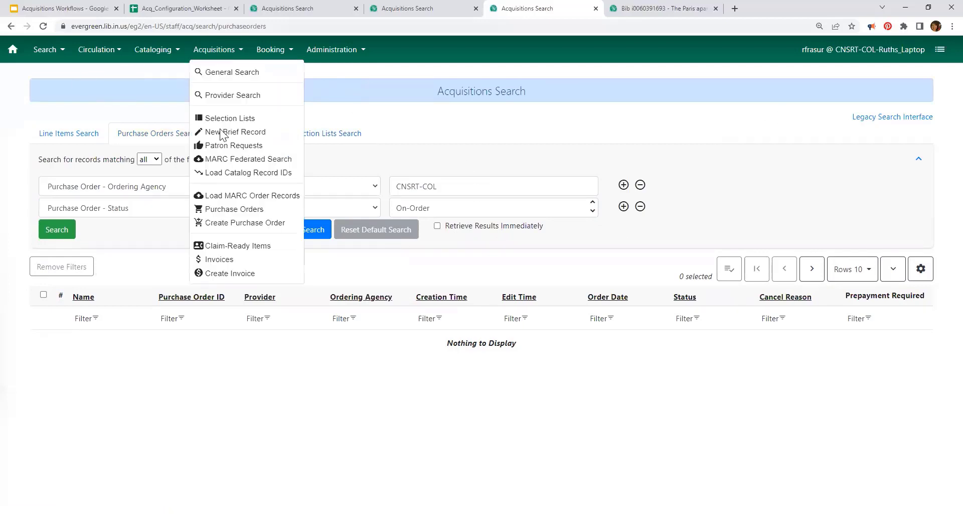
Step: Open the Invoices search, preset to receiver CNSRT-COL with close date not existing
{"action": "left_click", "coordinate": [219, 260]}
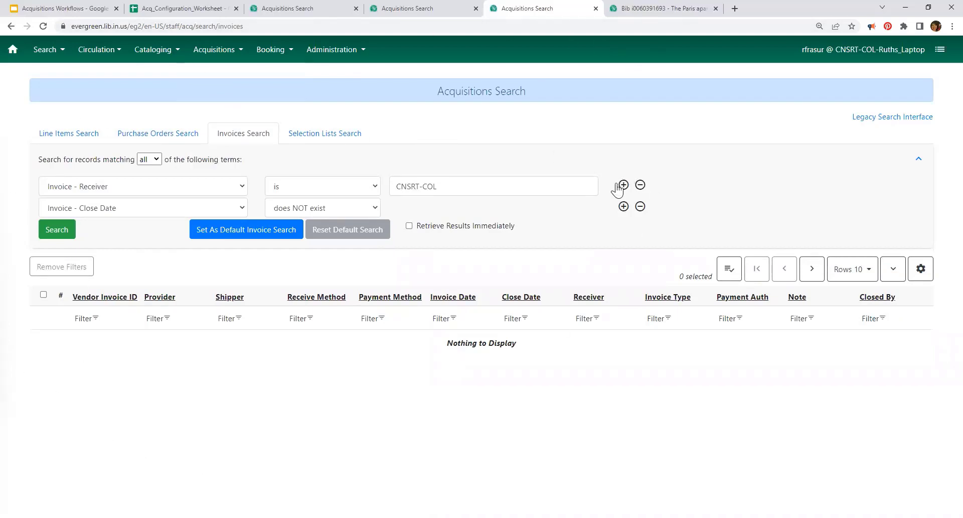
Step: Compare the legacy and newer Acquisitions Search pages, browsing the line item search fields
{"action": "left_click", "coordinate": [890, 119]}
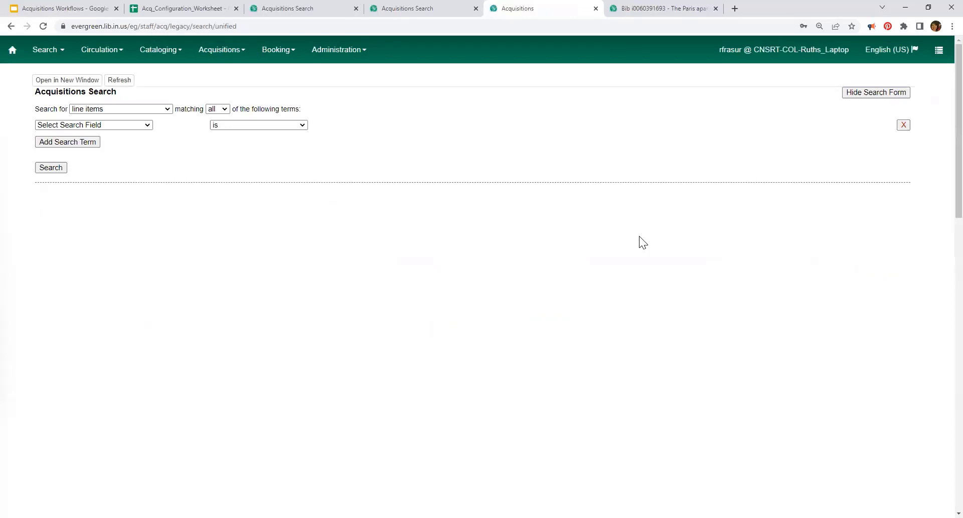
{"action": "left_click", "coordinate": [137, 108]}
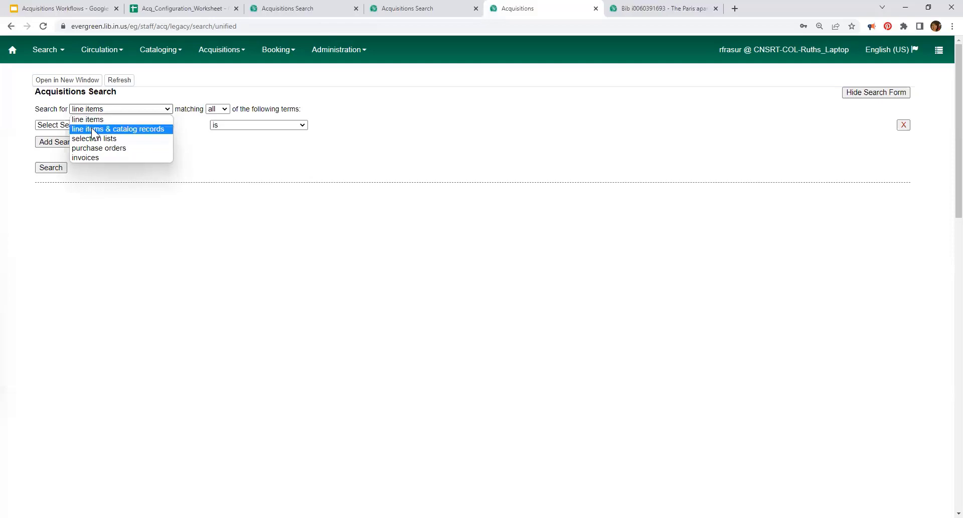
{"action": "left_click", "coordinate": [410, 14]}
{"action": "left_click", "coordinate": [61, 140]}
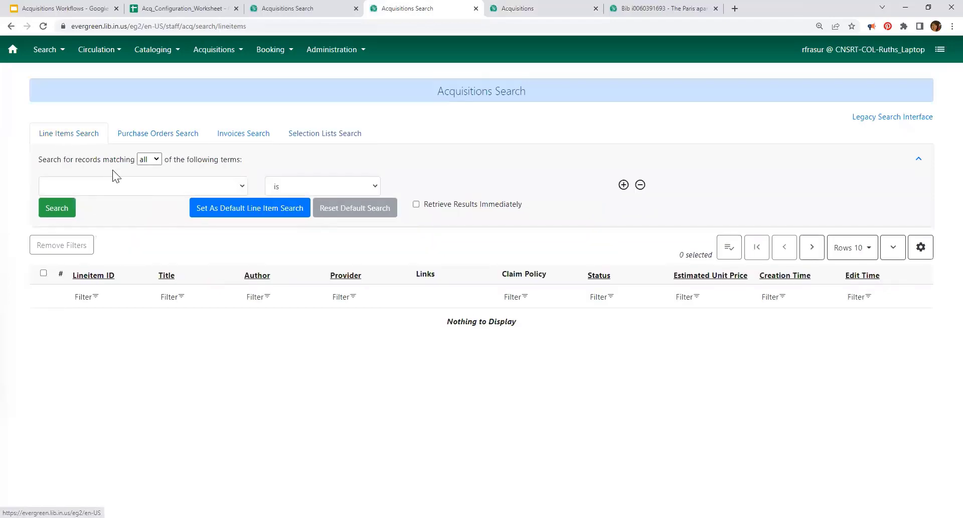
{"action": "left_click", "coordinate": [181, 186]}
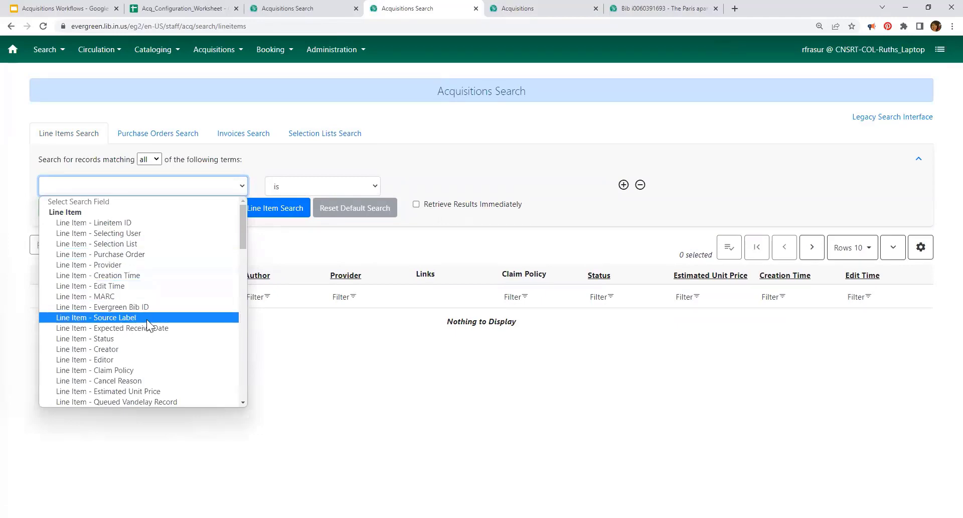
{"action": "scroll", "coordinate": [148, 314], "scroll_direction": "down", "scroll_amount": 10}
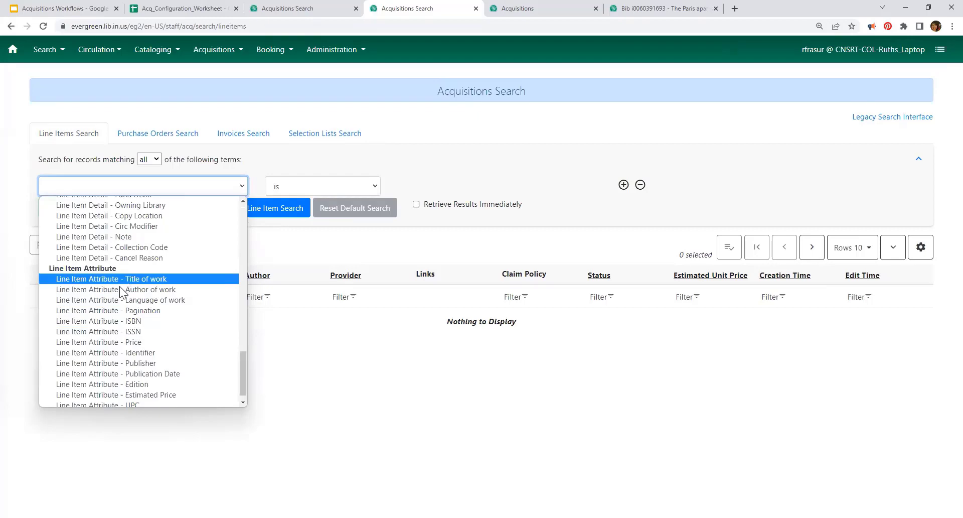
Step: In the legacy search, search line items & catalog records by the LIA - ISBN field
{"action": "left_click", "coordinate": [521, 8]}
{"action": "left_click", "coordinate": [135, 108]}
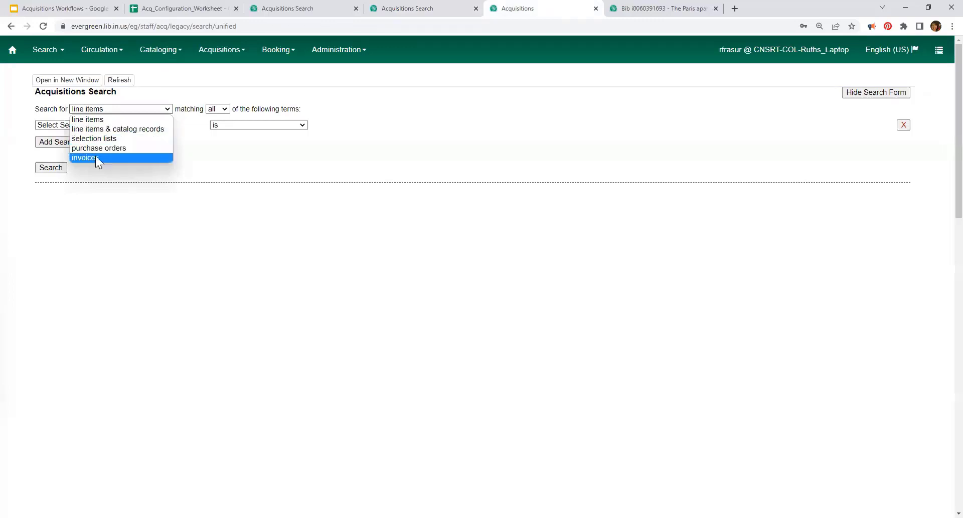
{"action": "left_click", "coordinate": [95, 129]}
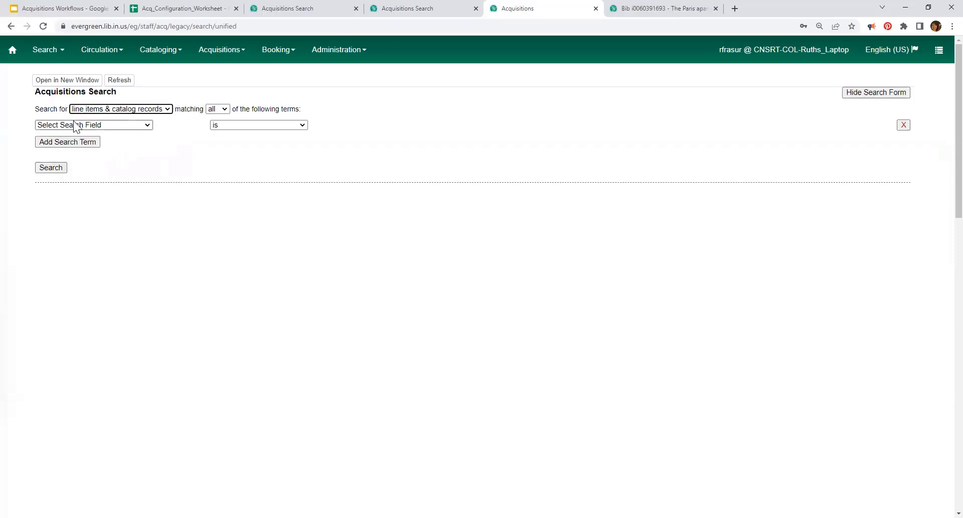
{"action": "left_click", "coordinate": [83, 126]}
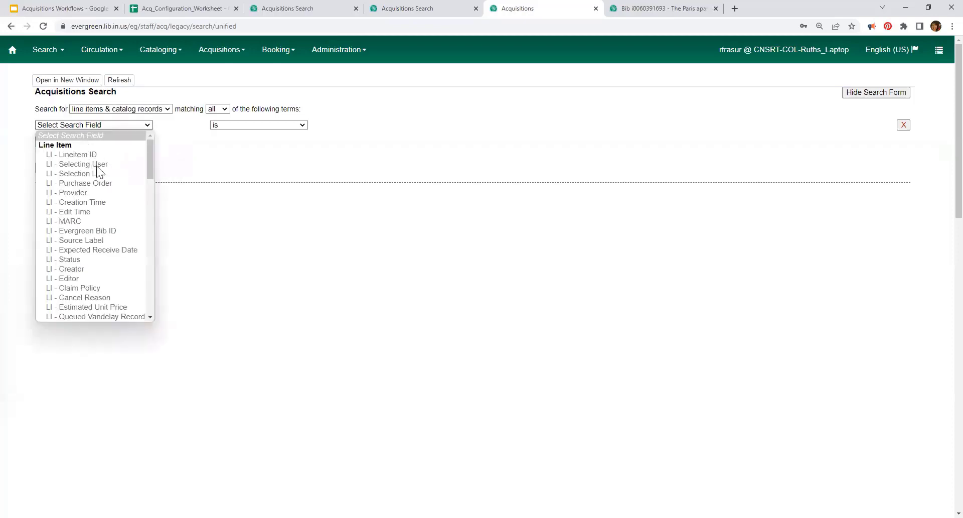
{"action": "scroll", "coordinate": [98, 165], "scroll_direction": "down", "scroll_amount": 10}
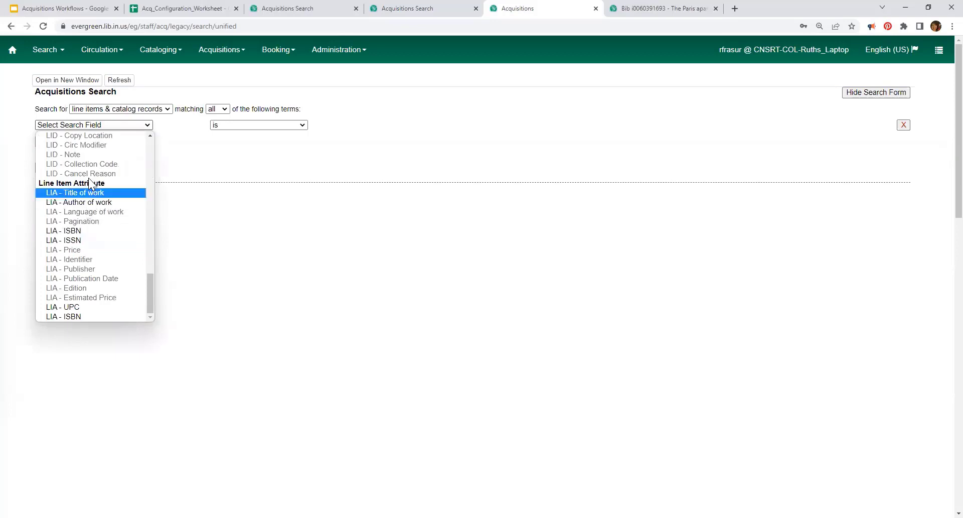
{"action": "scroll", "coordinate": [95, 150], "scroll_direction": "up", "scroll_amount": 10}
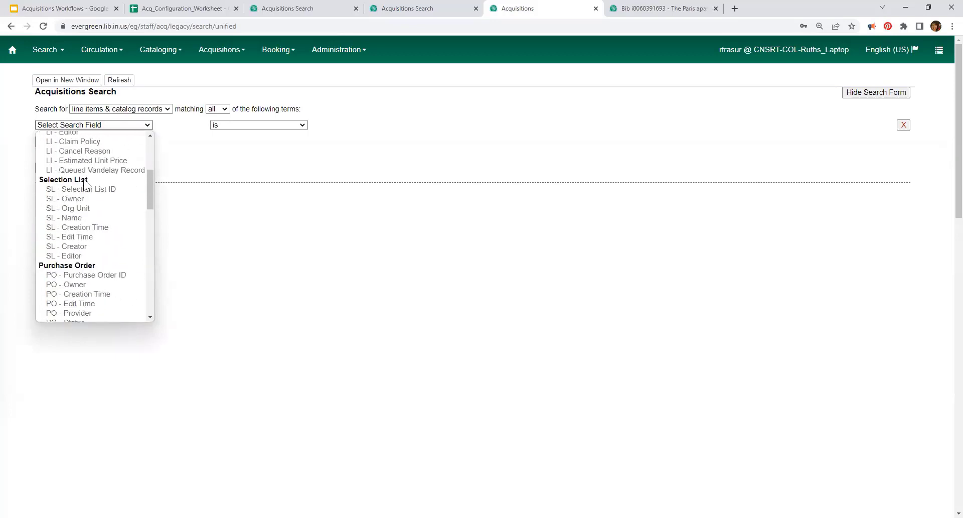
{"action": "scroll", "coordinate": [97, 188], "scroll_direction": "down", "scroll_amount": 10}
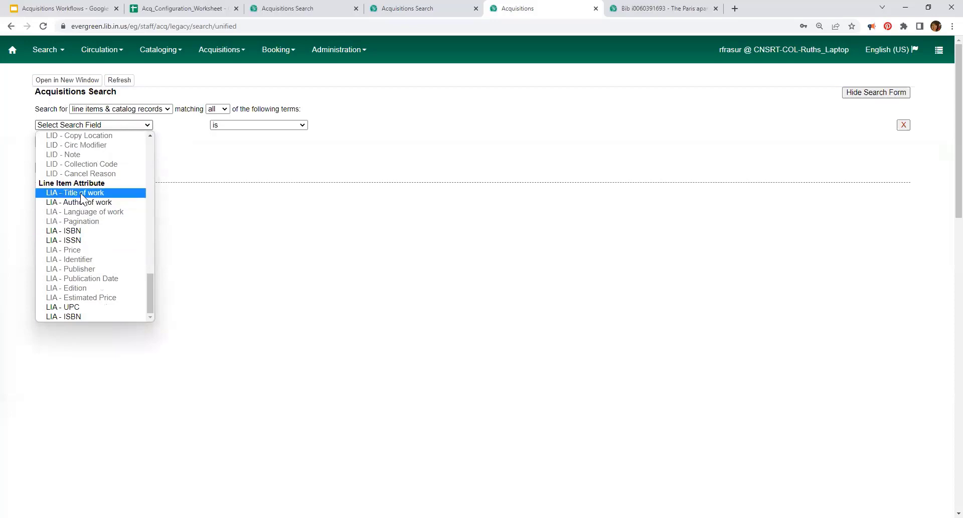
{"action": "left_click", "coordinate": [78, 229]}
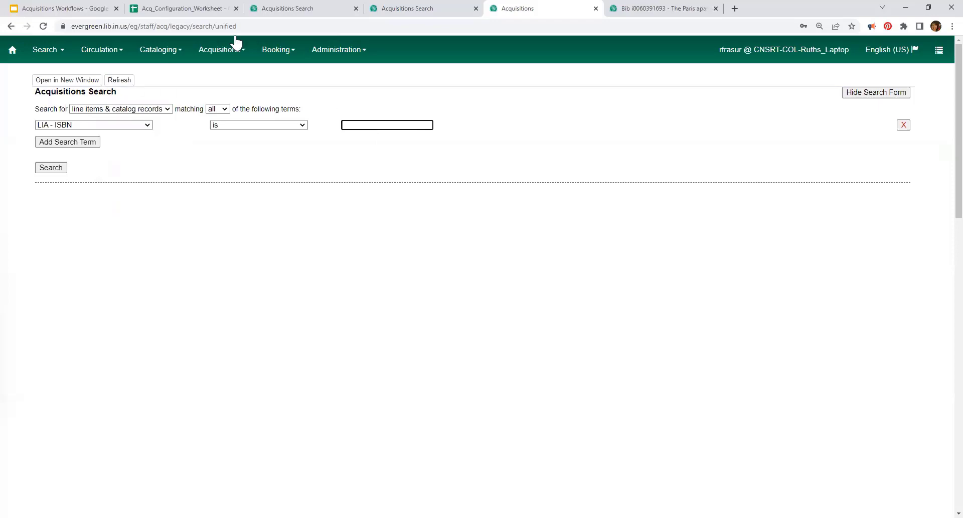
Step: In the newer search page, browse line item fields and cycle through the other search types
{"action": "left_click", "coordinate": [435, 9]}
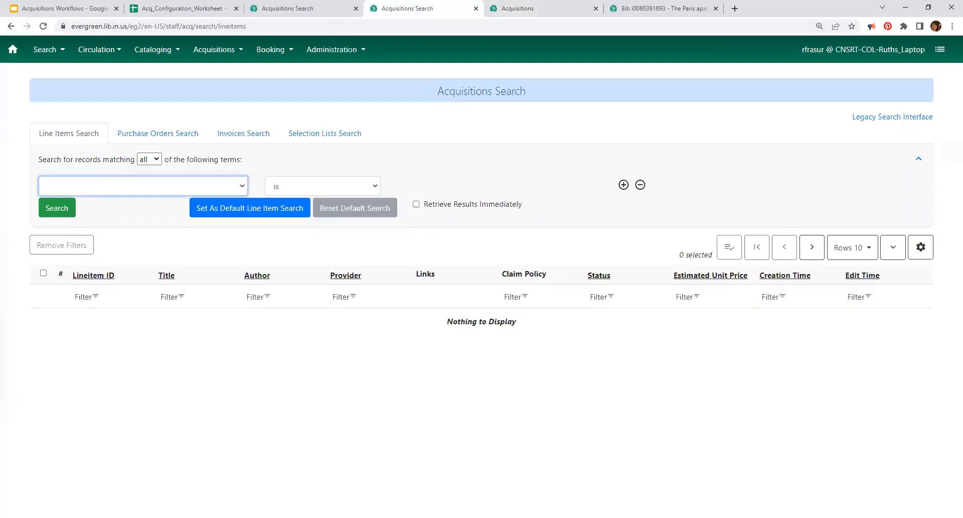
{"action": "left_click", "coordinate": [239, 185]}
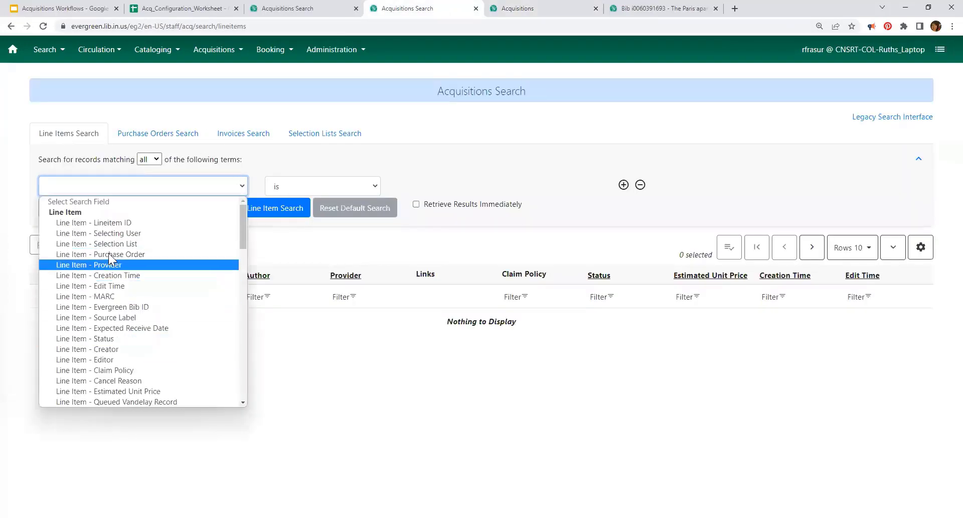
{"action": "scroll", "coordinate": [145, 271], "scroll_direction": "down", "scroll_amount": 7}
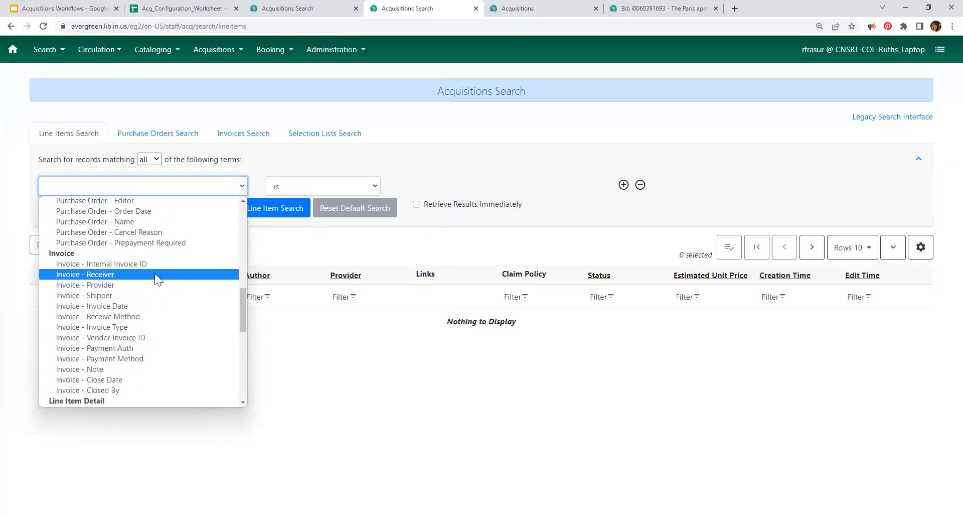
{"action": "scroll", "coordinate": [155, 271], "scroll_direction": "down", "scroll_amount": 7}
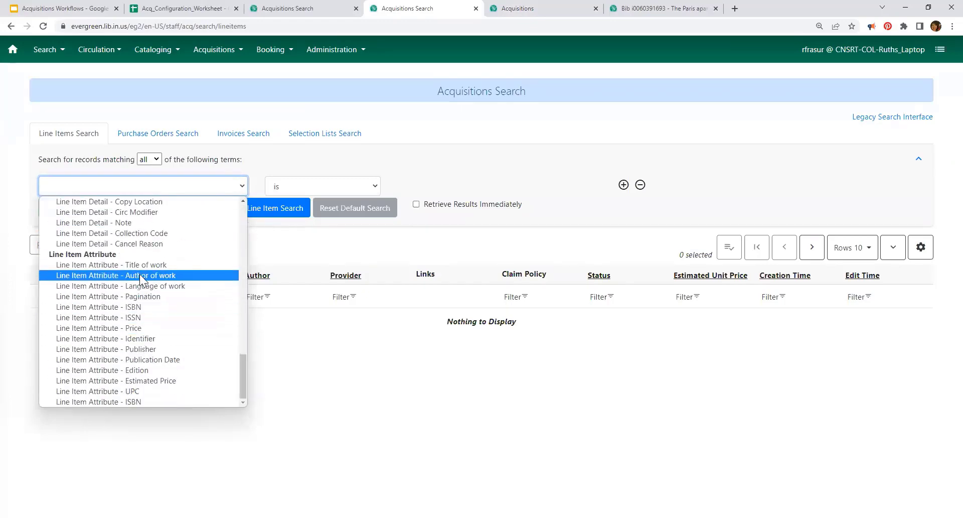
{"action": "scroll", "coordinate": [142, 261], "scroll_direction": "up", "scroll_amount": 7}
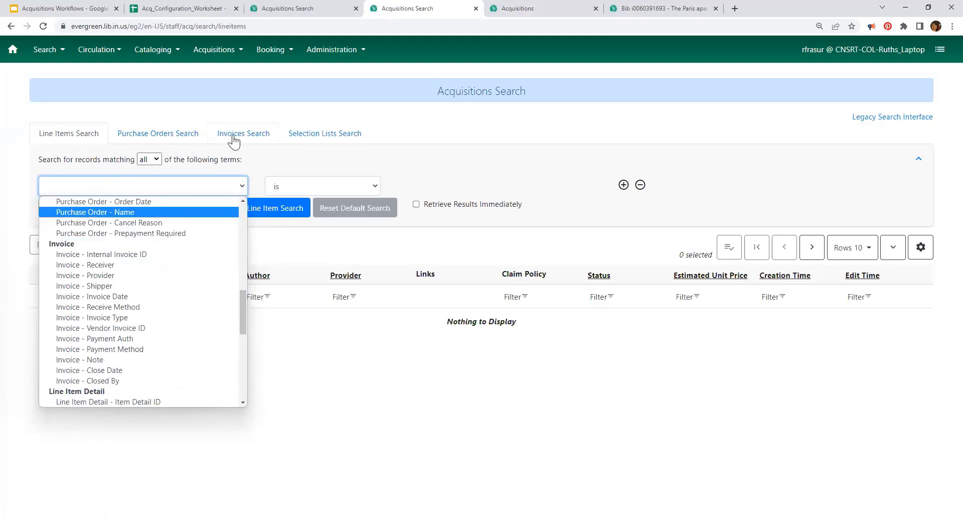
{"action": "left_click", "coordinate": [316, 136]}
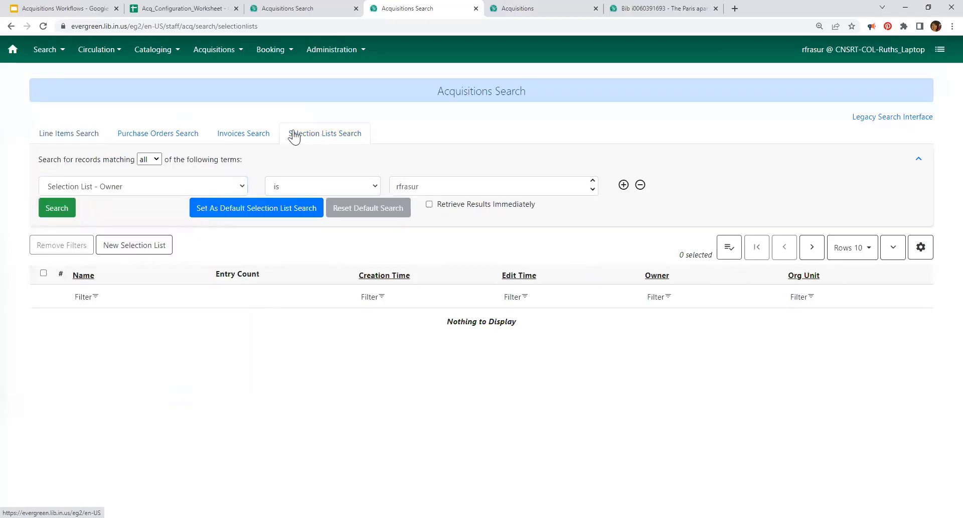
{"action": "left_click", "coordinate": [242, 135]}
{"action": "left_click", "coordinate": [166, 134]}
{"action": "left_click", "coordinate": [85, 135]}
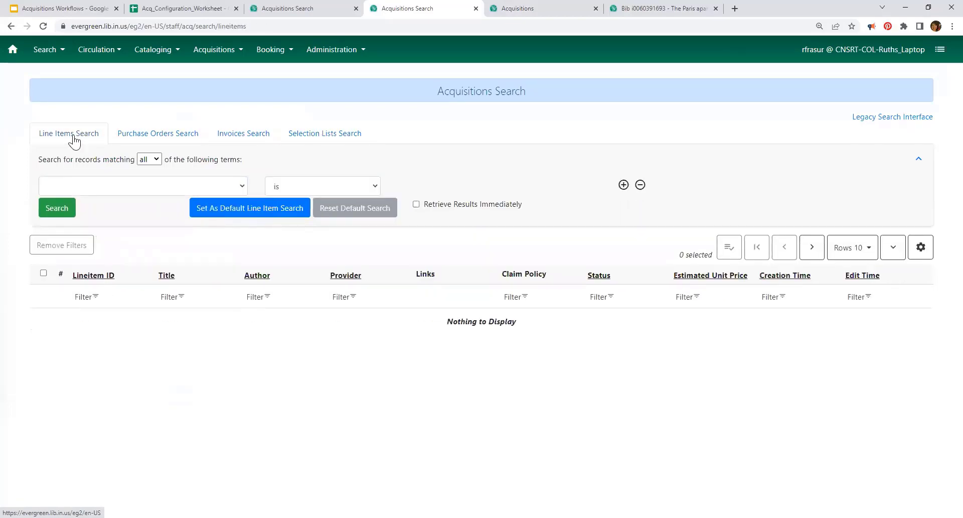
Step: Save 'Line Item Attribute - ISBN contains' with results retrieved immediately as the default line item search
{"action": "left_click", "coordinate": [165, 187]}
{"action": "scroll", "coordinate": [120, 245], "scroll_direction": "down", "scroll_amount": 10}
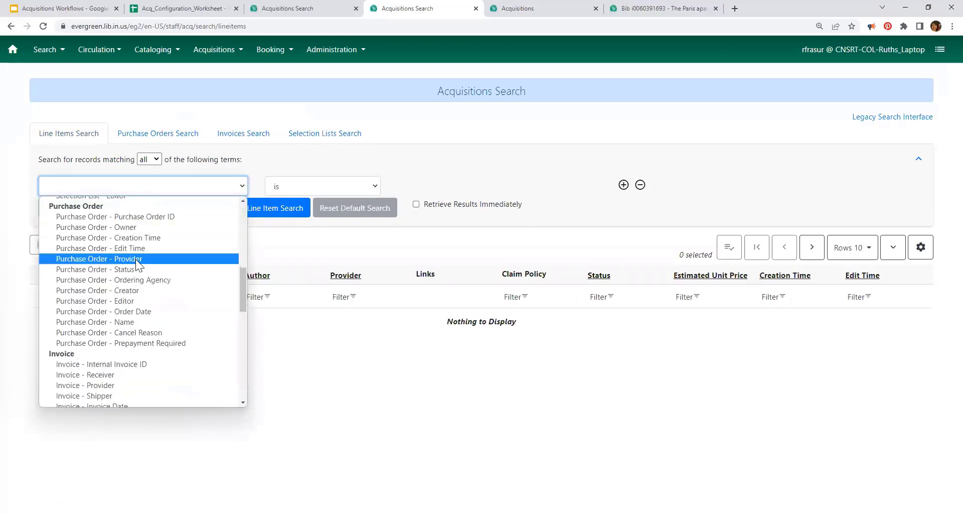
{"action": "scroll", "coordinate": [108, 284], "scroll_direction": "down", "scroll_amount": 5}
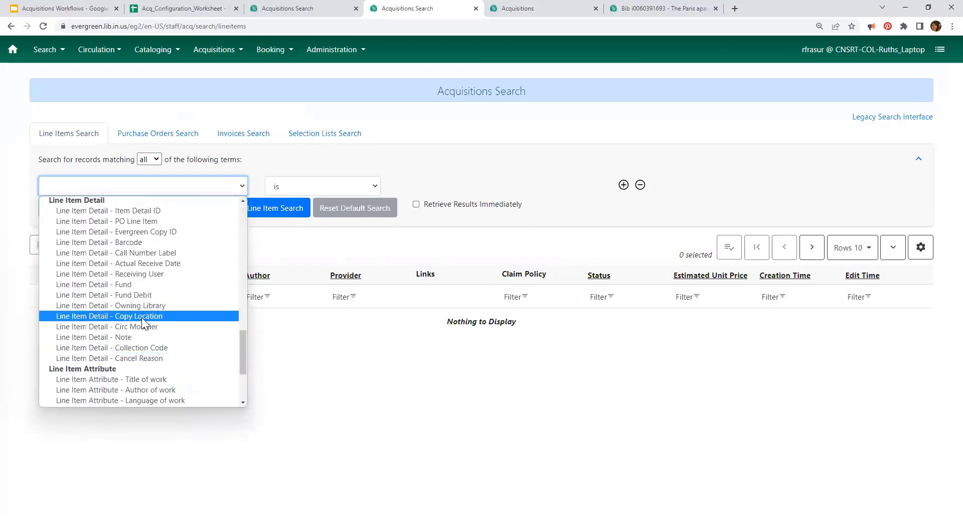
{"action": "scroll", "coordinate": [136, 351], "scroll_direction": "down", "scroll_amount": 3}
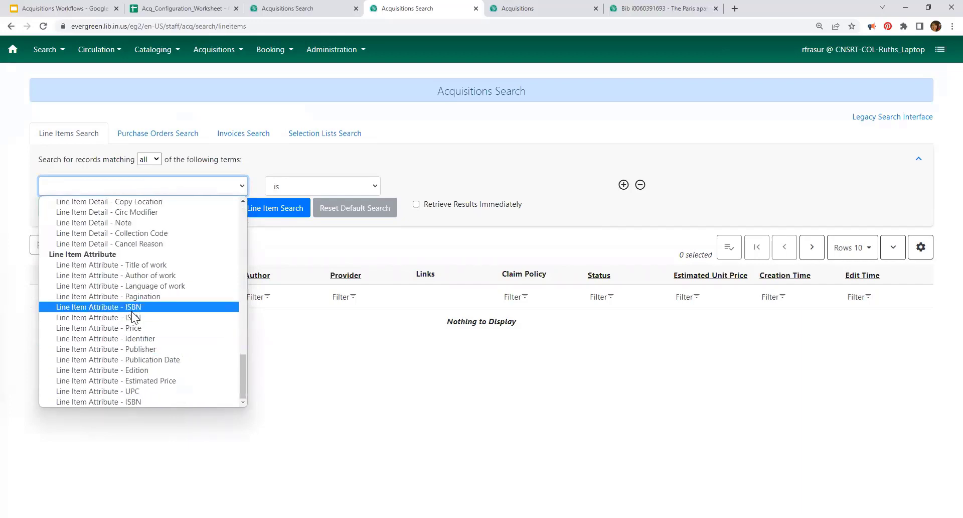
{"action": "left_click", "coordinate": [132, 310]}
{"action": "left_click", "coordinate": [412, 189]}
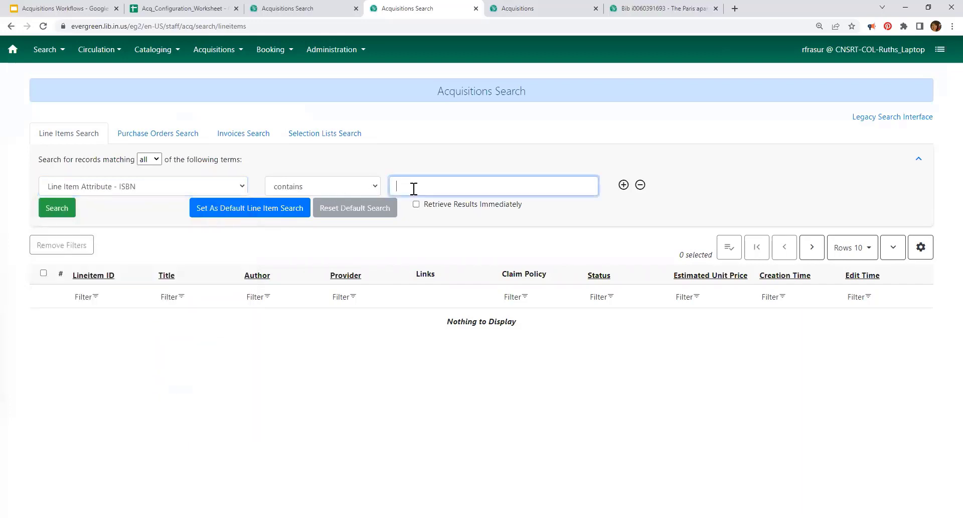
{"action": "left_click", "coordinate": [241, 210]}
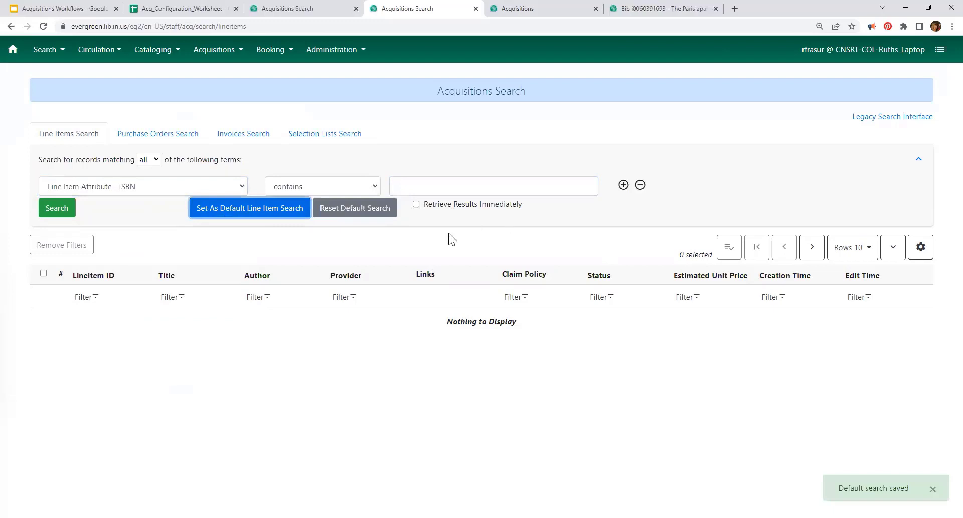
{"action": "left_click", "coordinate": [416, 204]}
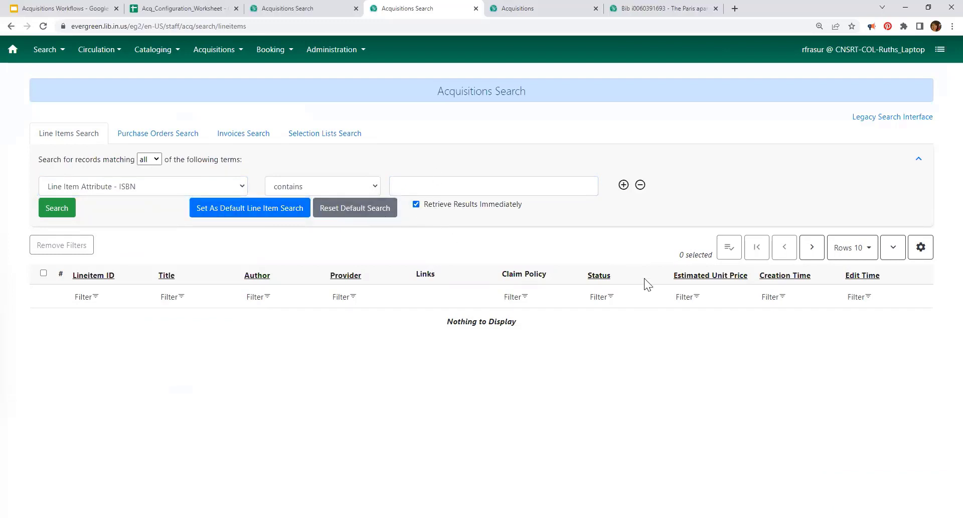
{"action": "left_click", "coordinate": [246, 208]}
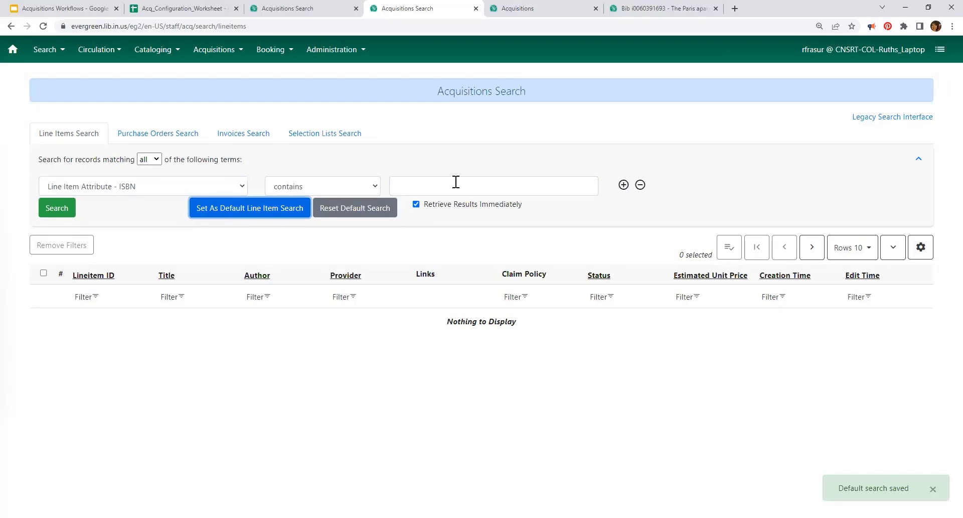
{"action": "left_click", "coordinate": [672, 14]}
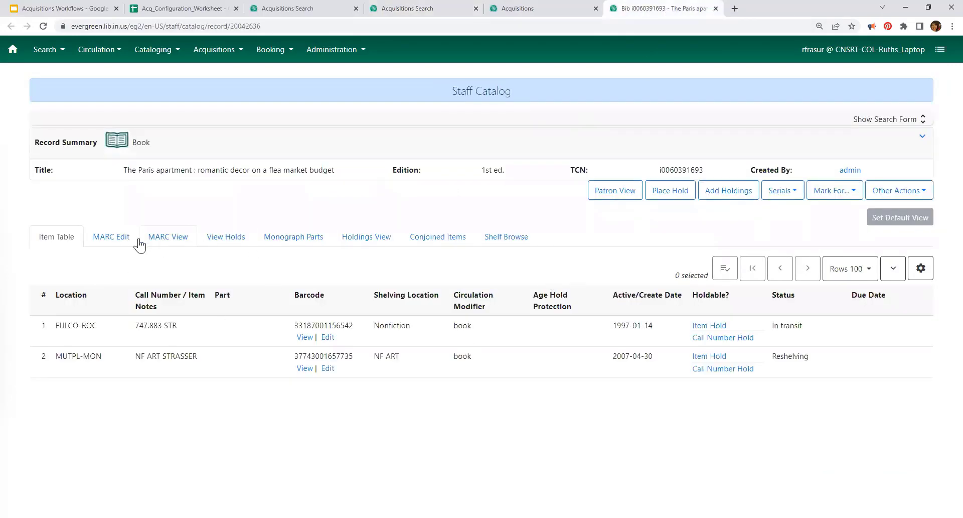
{"action": "left_click", "coordinate": [155, 239]}
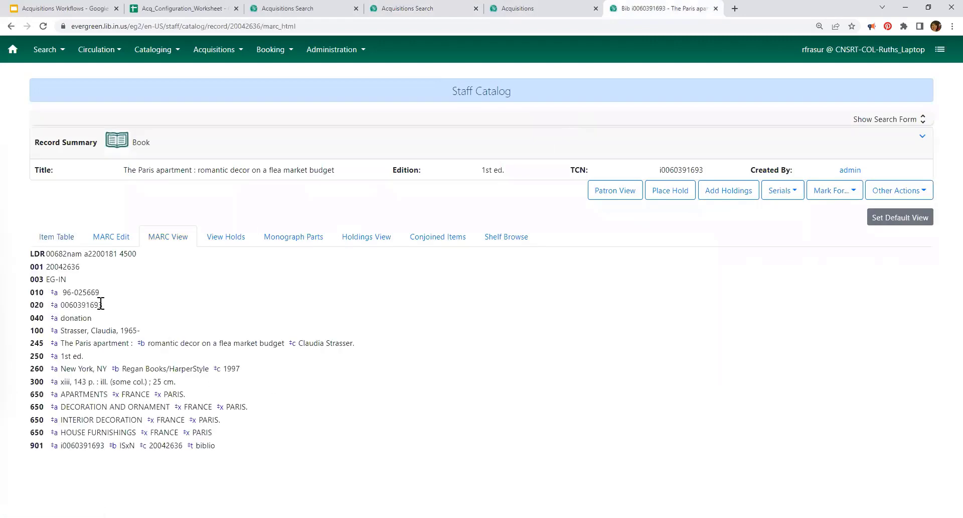
{"action": "left_click_drag", "start_coordinate": [104, 305], "coordinate": [60, 305]}
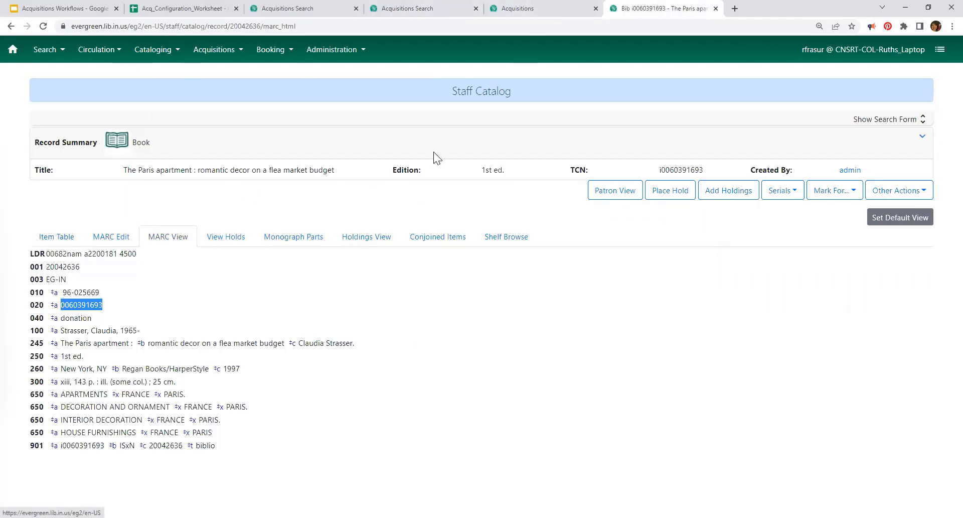
{"action": "left_click", "coordinate": [923, 129]}
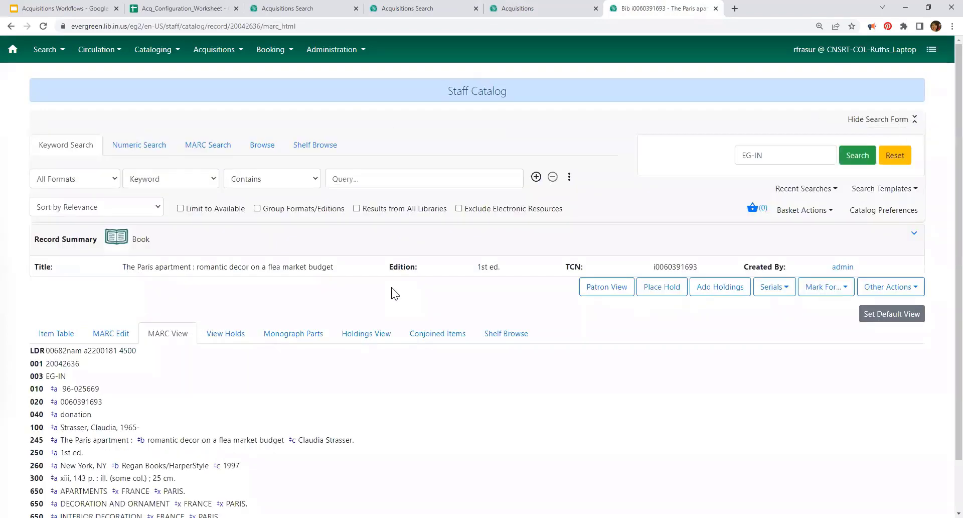
Step: Run a catalog title search for 'the paris apartment', returning 13 results
{"action": "left_click", "coordinate": [390, 179]}
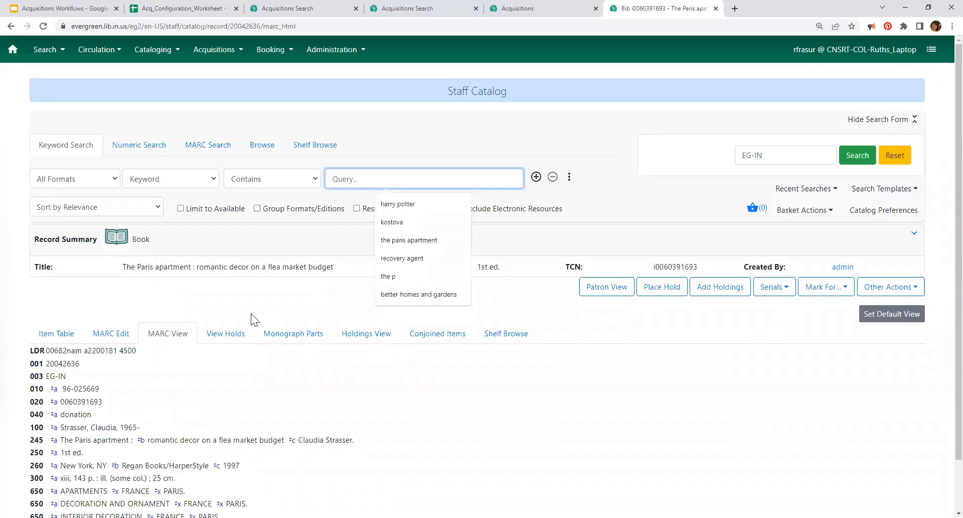
{"action": "type", "text": "the"}
{"action": "left_click", "coordinate": [389, 221]}
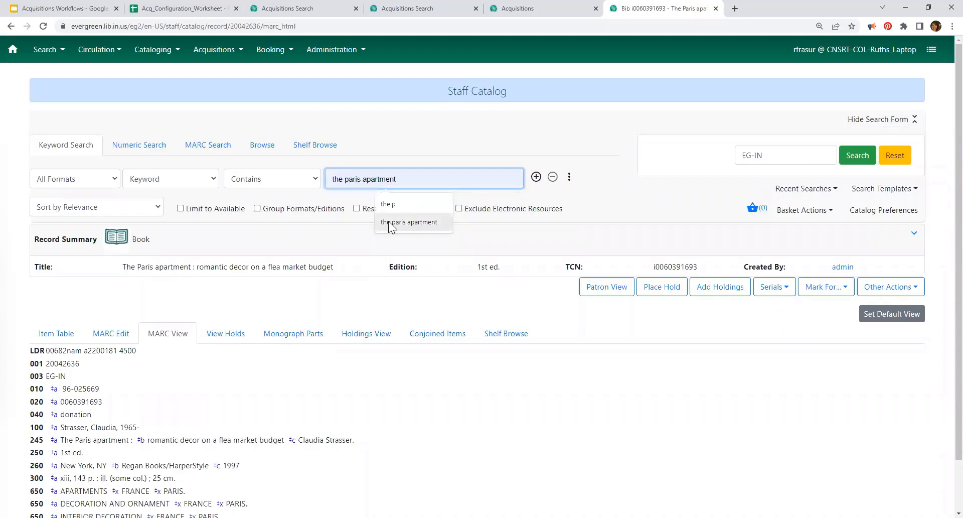
{"action": "left_click", "coordinate": [180, 176]}
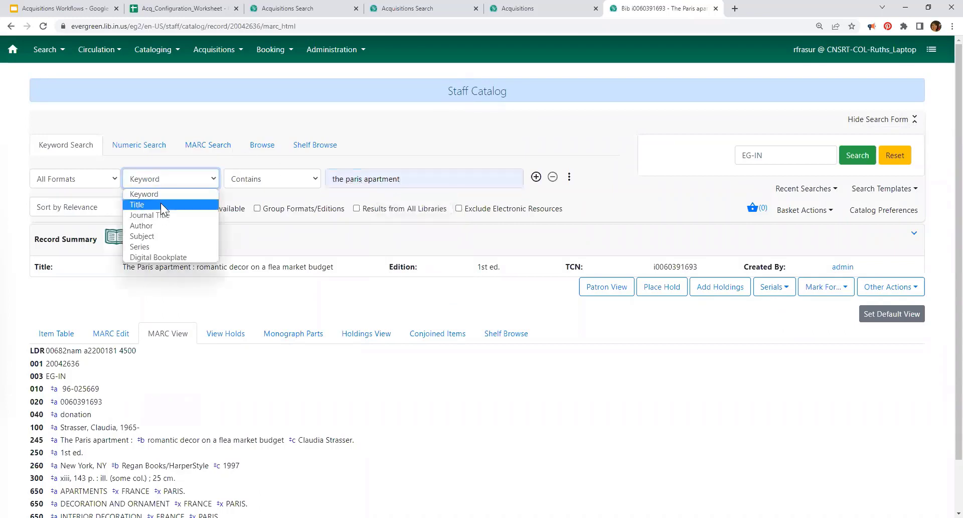
{"action": "left_click", "coordinate": [160, 203]}
{"action": "left_click", "coordinate": [857, 156]}
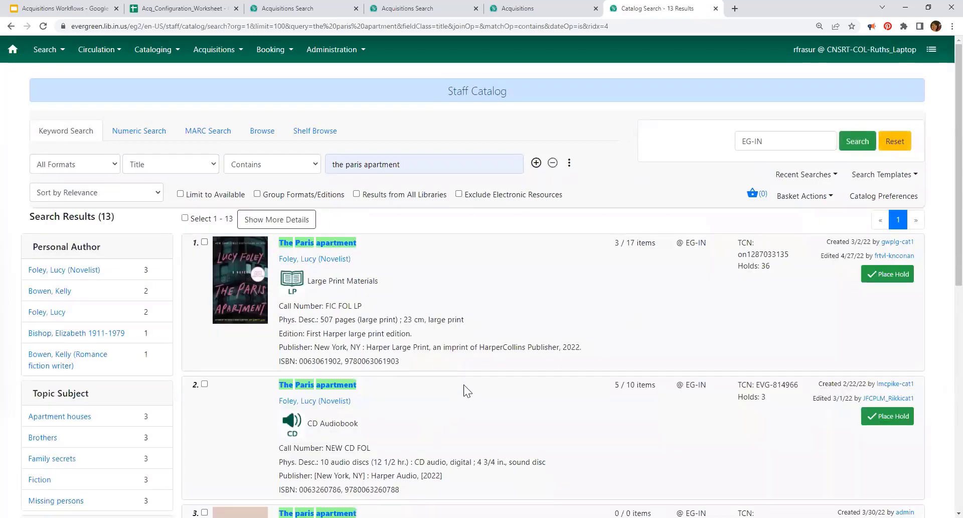
{"action": "scroll", "coordinate": [463, 386], "scroll_direction": "down", "scroll_amount": 5}
{"action": "scroll", "coordinate": [262, 377], "scroll_direction": "down", "scroll_amount": 9}
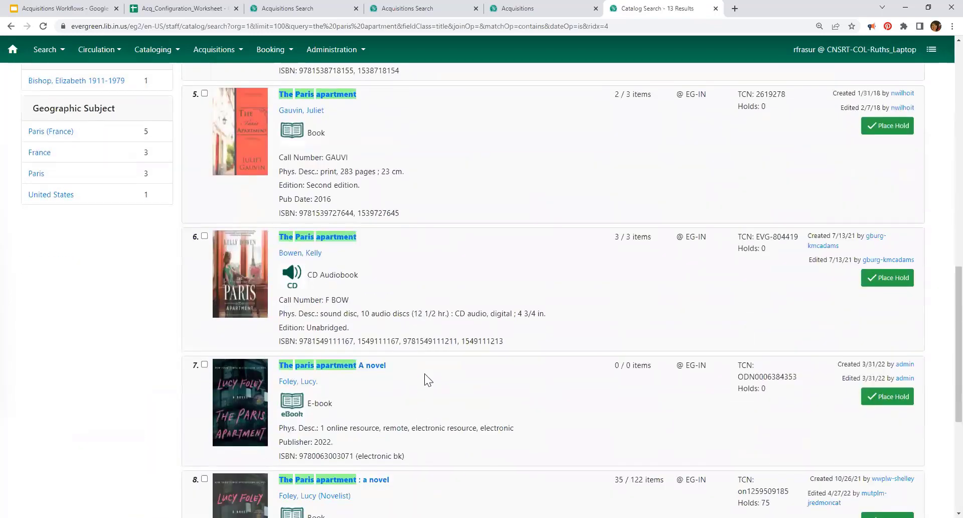
{"action": "scroll", "coordinate": [392, 435], "scroll_direction": "down", "scroll_amount": 3}
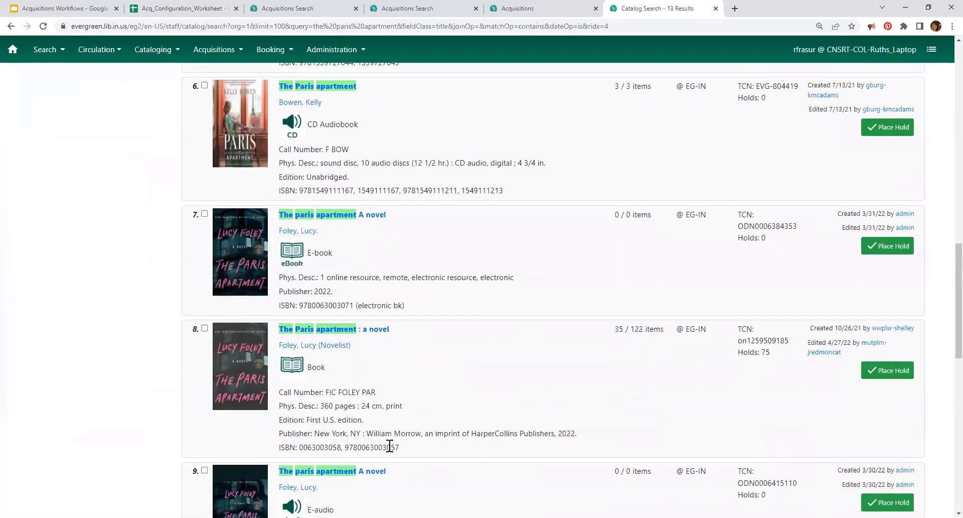
{"action": "left_click_drag", "start_coordinate": [405, 448], "coordinate": [347, 448]}
{"action": "key", "text": "ctrl+c"}
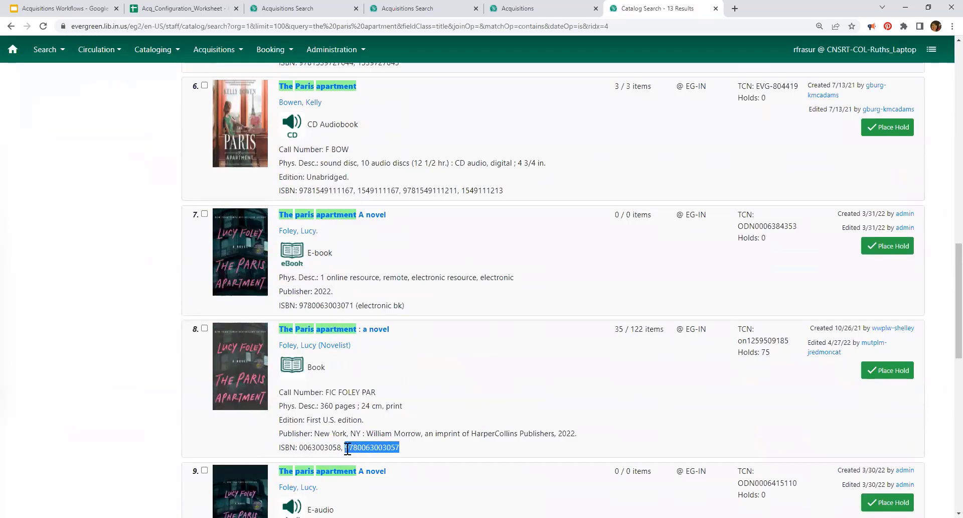
{"action": "left_click", "coordinate": [303, 14]}
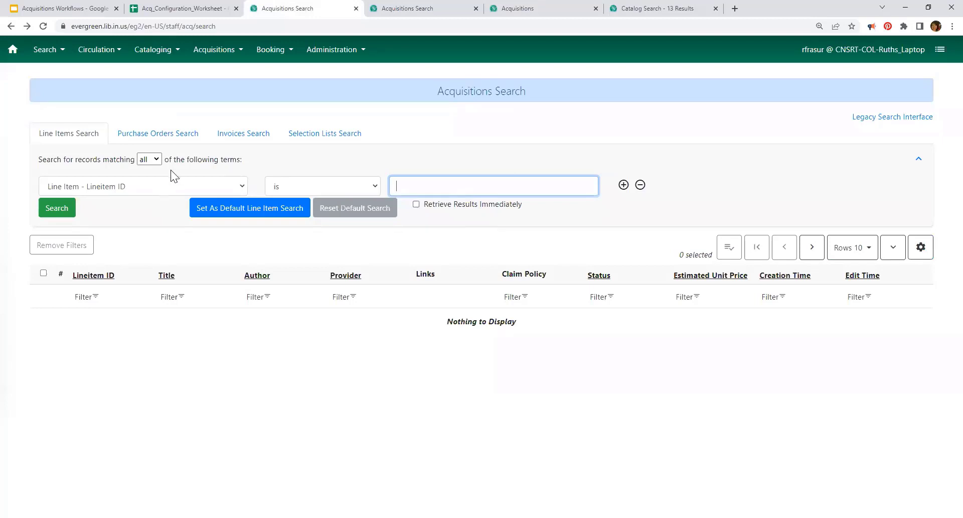
{"action": "left_click", "coordinate": [414, 11]}
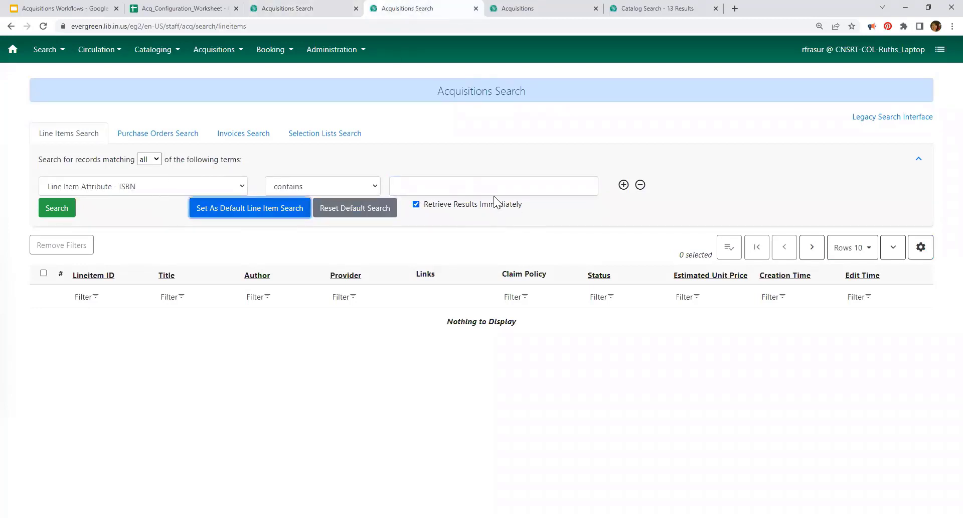
{"action": "key", "text": "ctrl+w"}
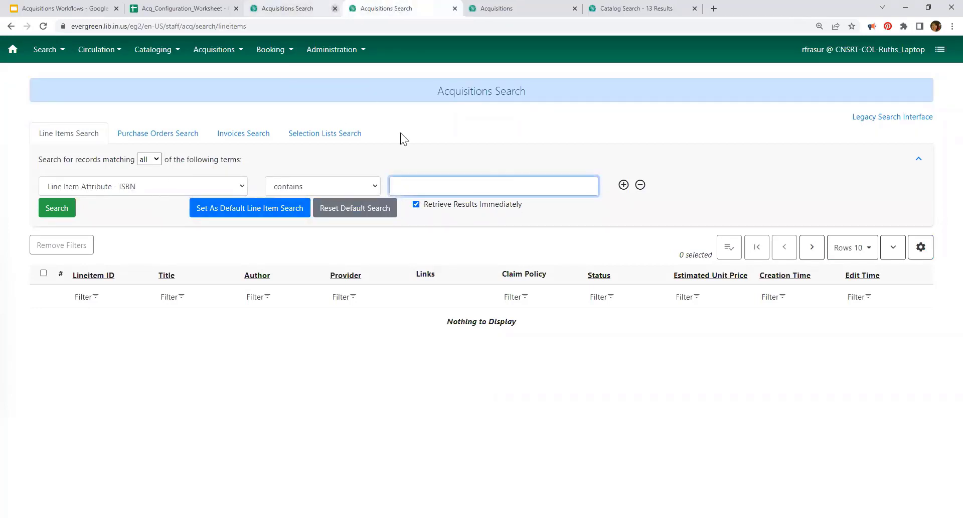
{"action": "key", "text": "ctrl+v"}
{"action": "key", "text": "Return"}
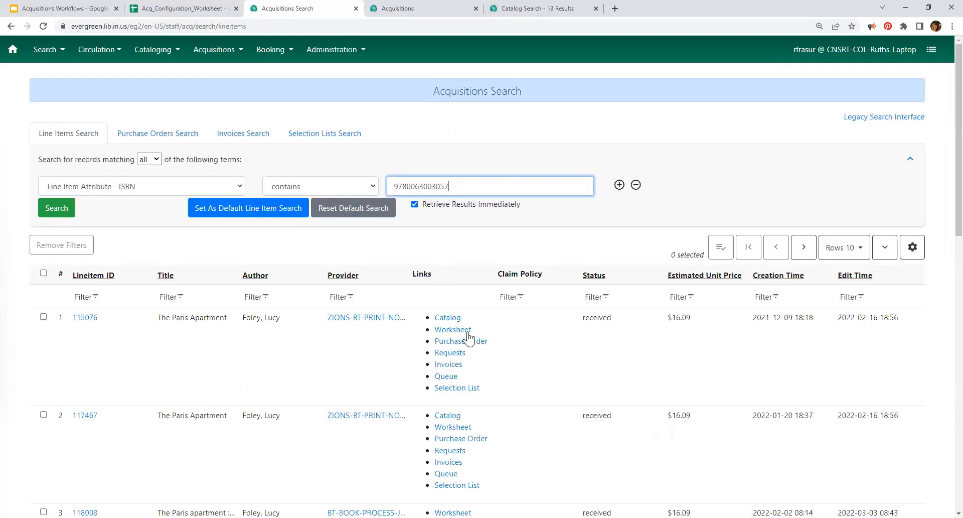
{"action": "scroll", "coordinate": [512, 199], "scroll_direction": "down", "scroll_amount": 2}
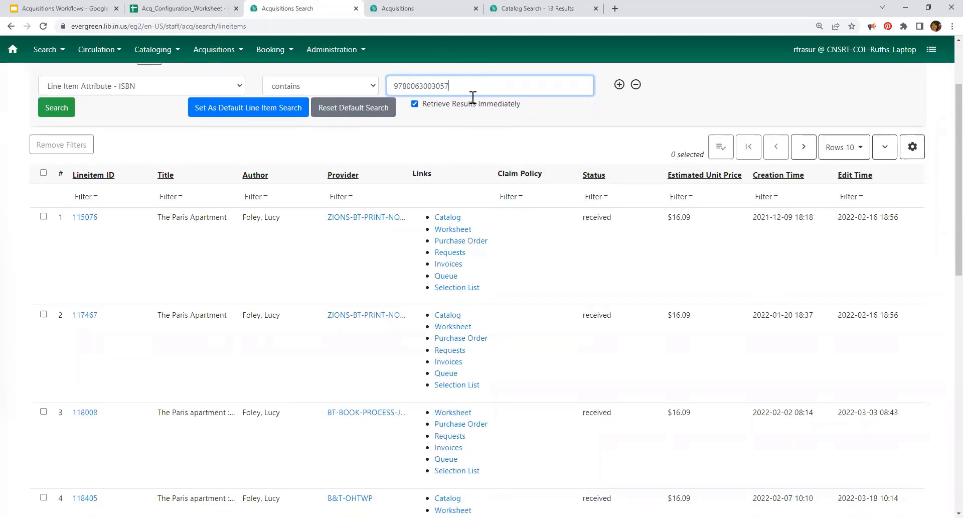
{"action": "scroll", "coordinate": [557, 194], "scroll_direction": "up", "scroll_amount": 2}
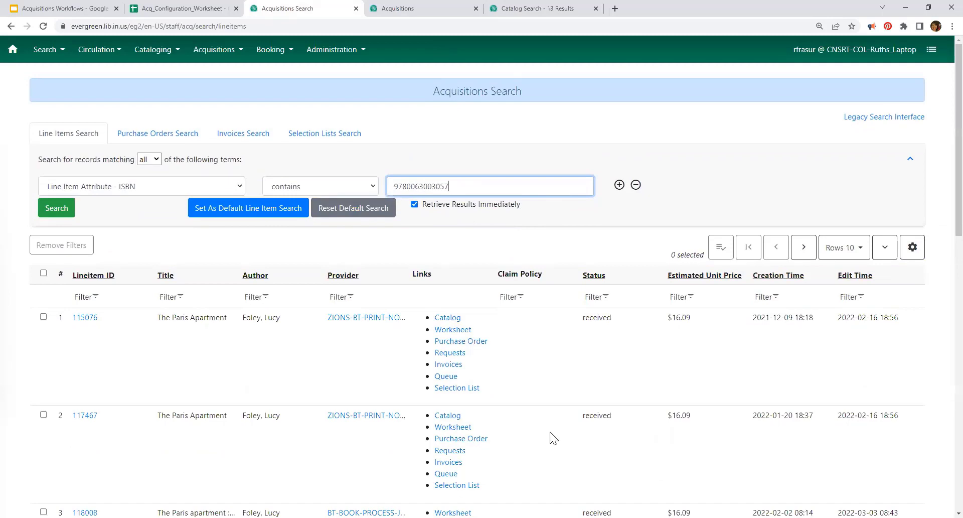
{"action": "scroll", "coordinate": [542, 381], "scroll_direction": "down", "scroll_amount": 1}
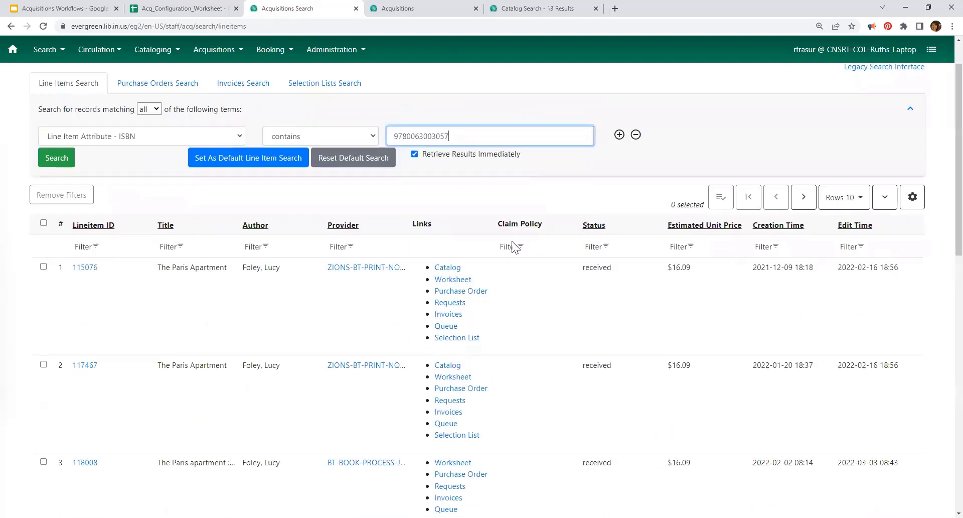
Step: Add a second search condition, initially set to Purchase Order - Owner
{"action": "left_click", "coordinate": [619, 135]}
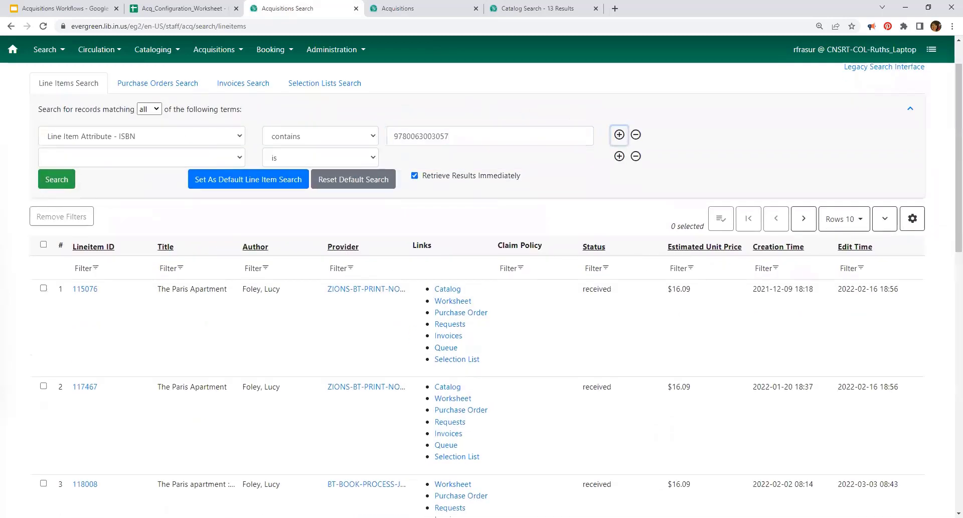
{"action": "left_click", "coordinate": [96, 154]}
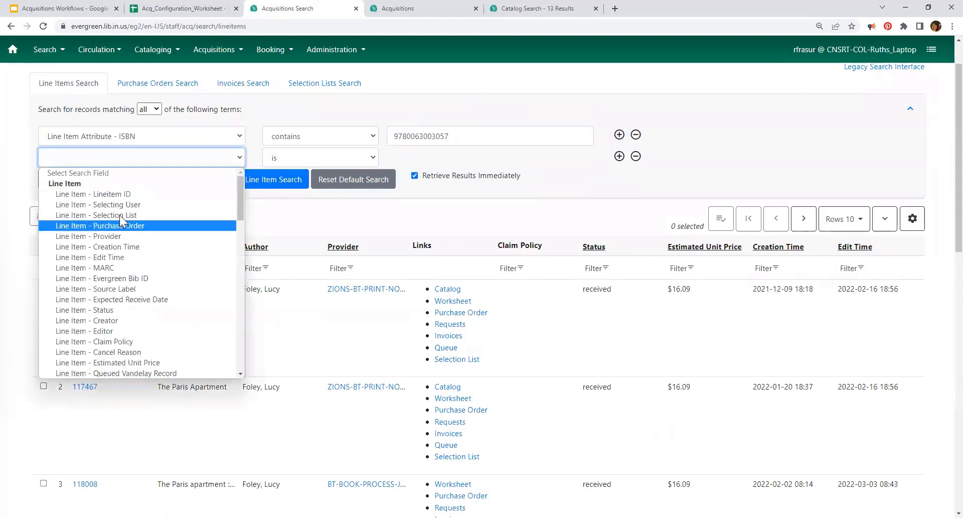
{"action": "scroll", "coordinate": [141, 238], "scroll_direction": "down", "scroll_amount": 10}
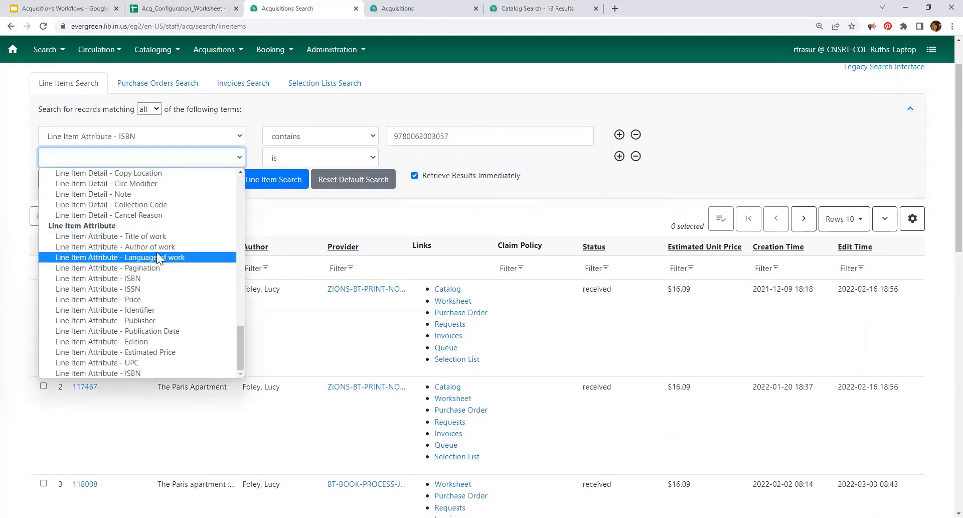
{"action": "scroll", "coordinate": [150, 215], "scroll_direction": "up", "scroll_amount": 10}
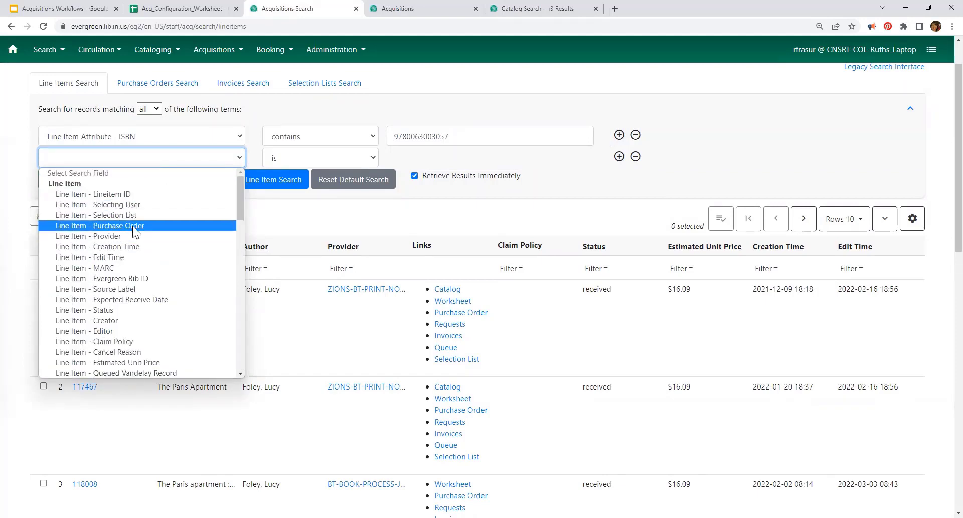
{"action": "scroll", "coordinate": [138, 265], "scroll_direction": "down", "scroll_amount": 2}
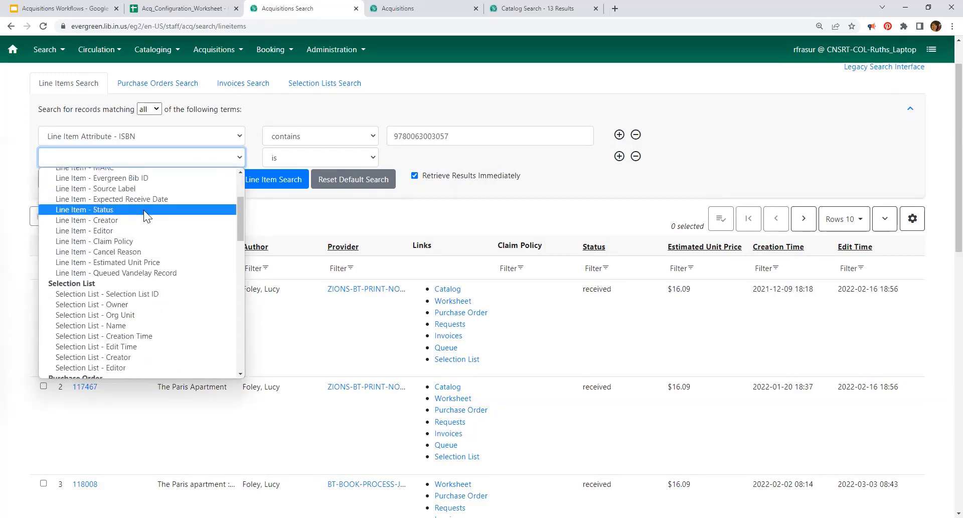
{"action": "scroll", "coordinate": [156, 304], "scroll_direction": "up", "scroll_amount": 5}
{"action": "scroll", "coordinate": [131, 213], "scroll_direction": "down", "scroll_amount": 10}
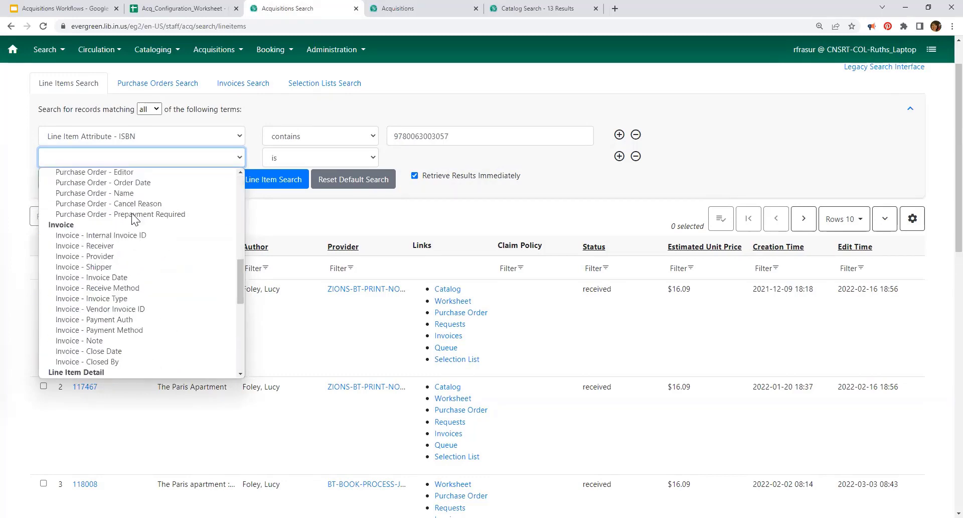
{"action": "scroll", "coordinate": [161, 260], "scroll_direction": "down", "scroll_amount": 5}
{"action": "scroll", "coordinate": [161, 260], "scroll_direction": "up", "scroll_amount": 4}
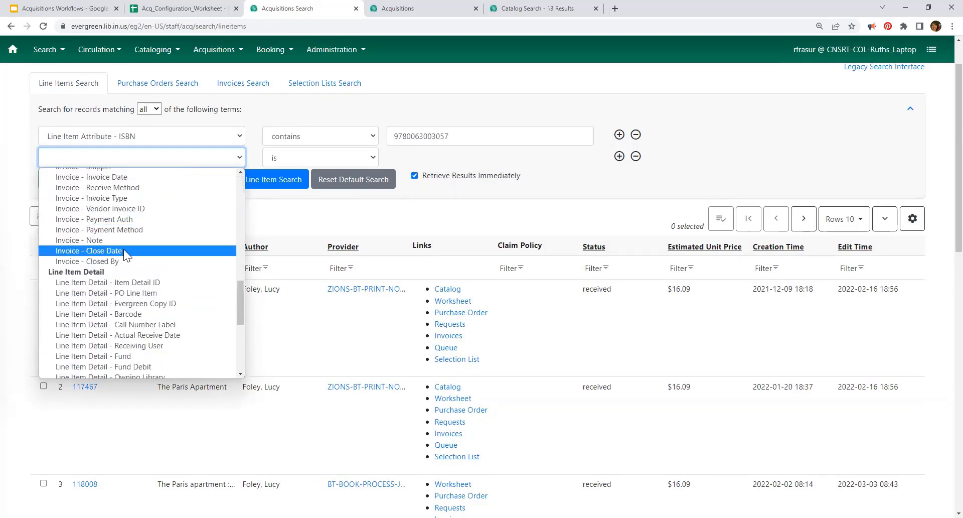
{"action": "scroll", "coordinate": [123, 249], "scroll_direction": "down", "scroll_amount": 3}
{"action": "scroll", "coordinate": [127, 248], "scroll_direction": "down", "scroll_amount": 1}
{"action": "scroll", "coordinate": [127, 247], "scroll_direction": "up", "scroll_amount": 9}
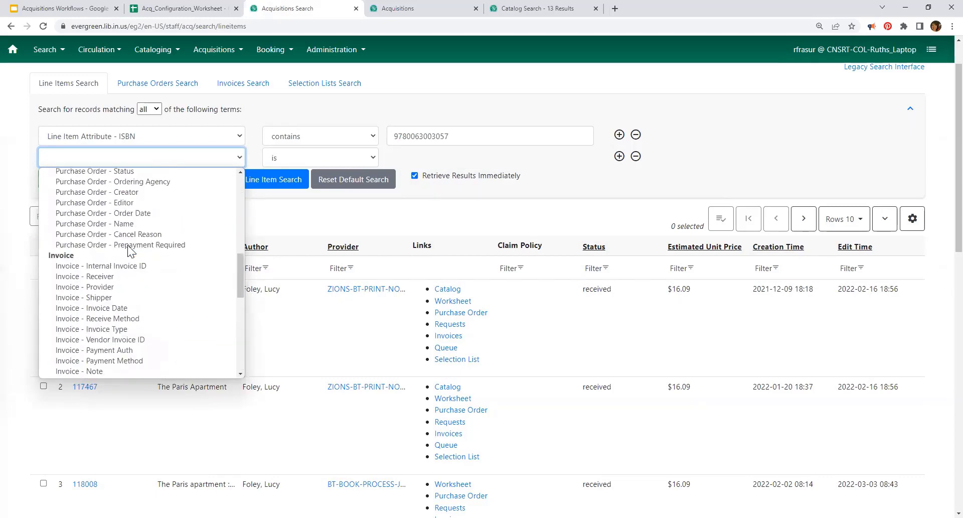
{"action": "left_click", "coordinate": [124, 285]}
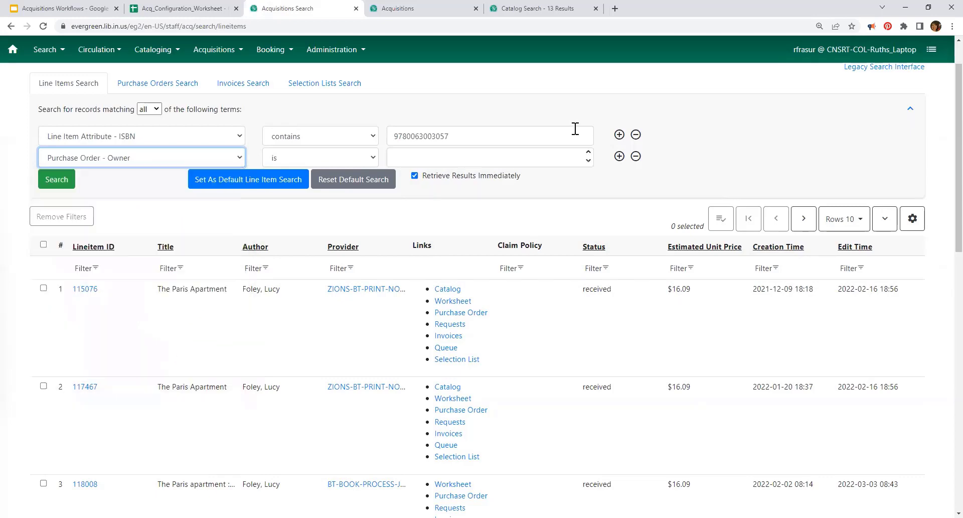
{"action": "left_click", "coordinate": [551, 157]}
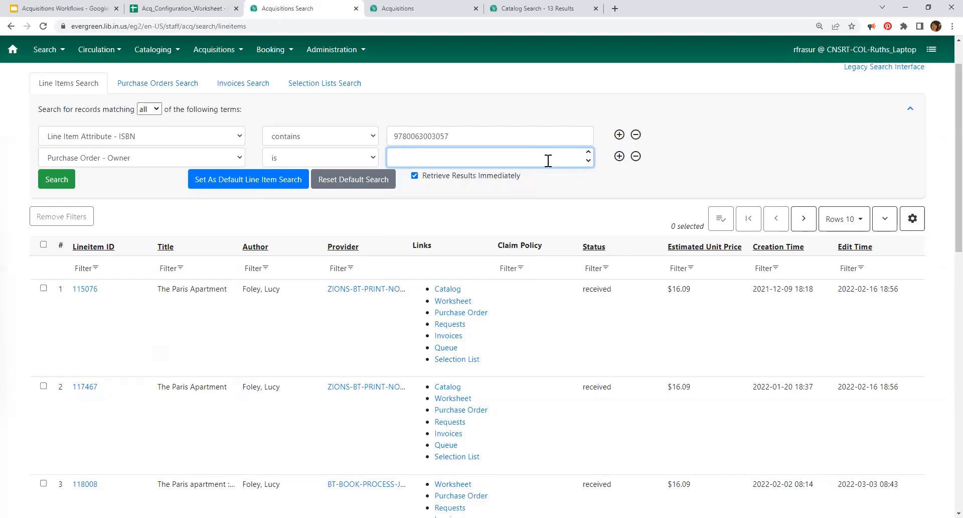
Step: Change the condition to Purchase Order - Ordering Agency HUSMY and search, which returns nothing
{"action": "left_click", "coordinate": [119, 163]}
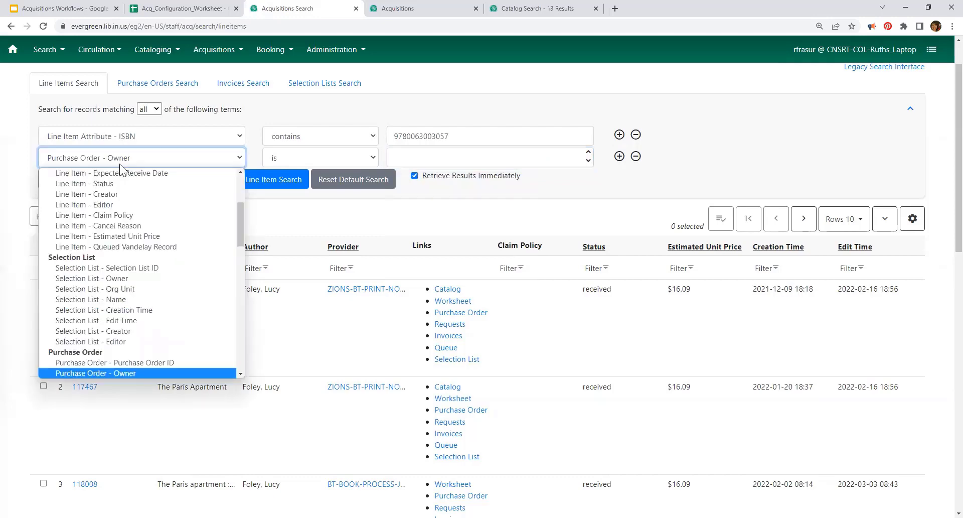
{"action": "scroll", "coordinate": [136, 312], "scroll_direction": "down", "scroll_amount": 3}
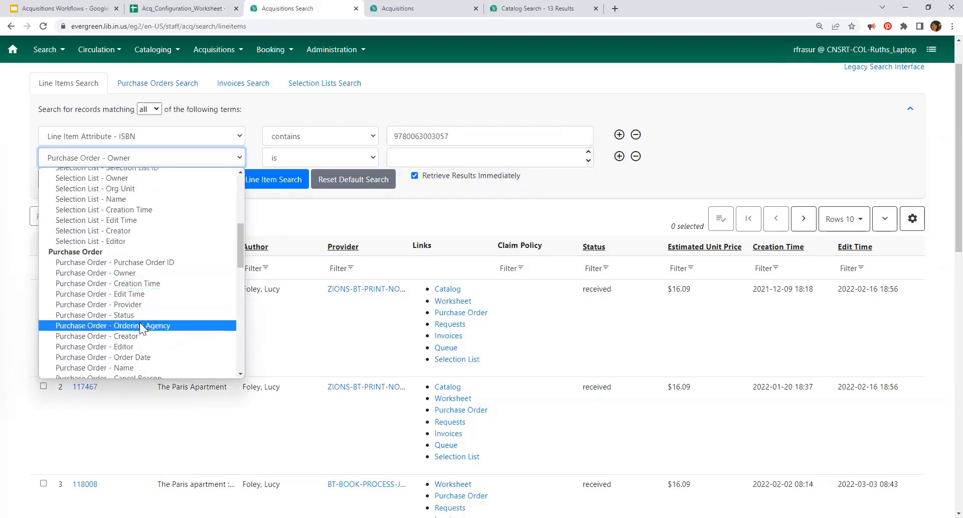
{"action": "left_click", "coordinate": [139, 323]}
{"action": "left_click", "coordinate": [411, 158]}
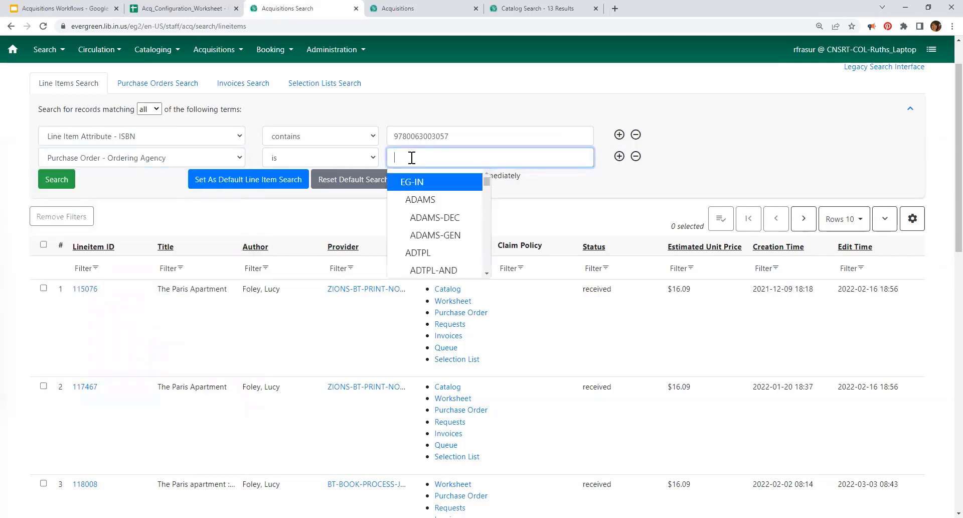
{"action": "type", "text": "hus"}
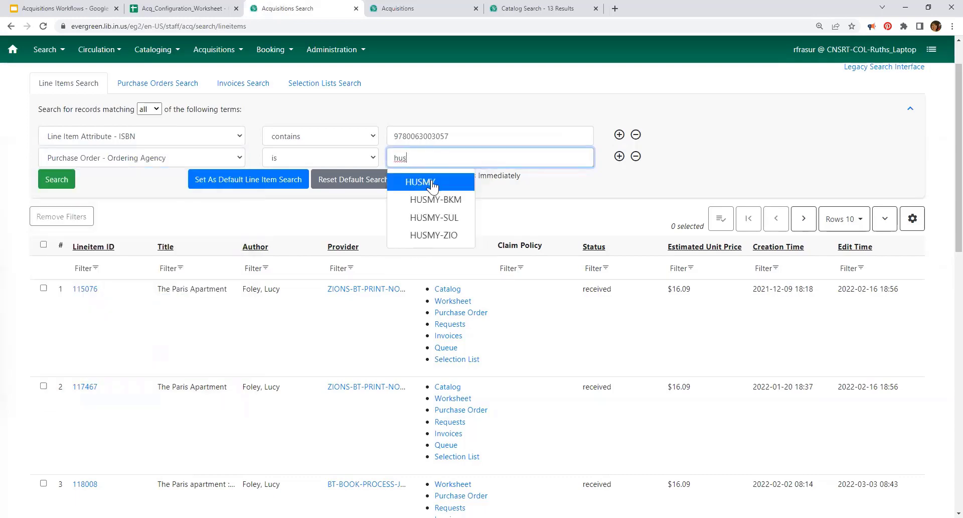
{"action": "left_click", "coordinate": [429, 183]}
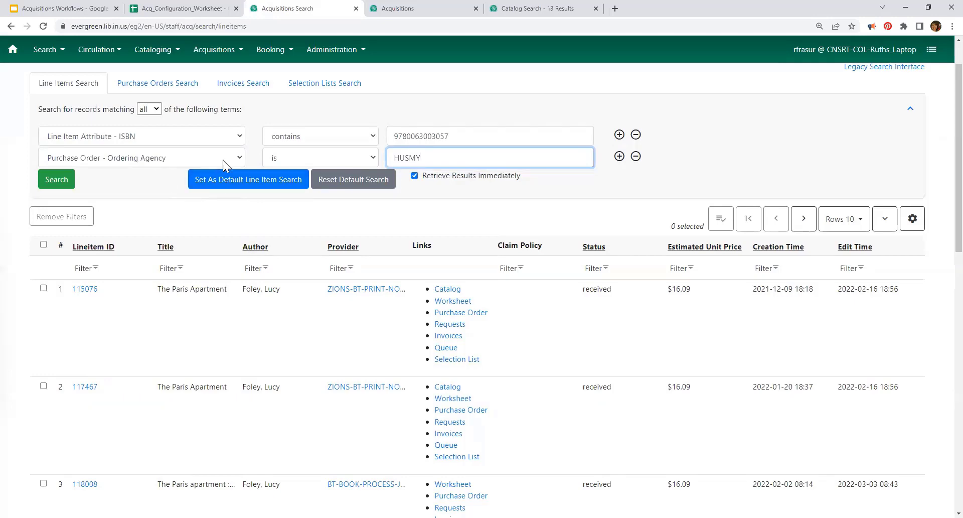
{"action": "left_click", "coordinate": [51, 179]}
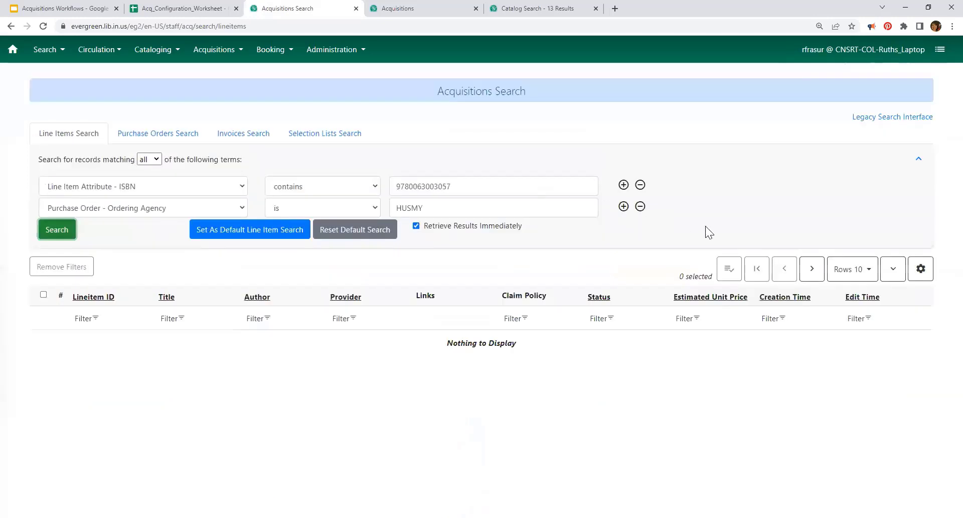
Step: Switch the ordering agency to HUSMY-ZIO and rerun the search, listing line items 115076 and 117467
{"action": "left_click", "coordinate": [442, 207]}
{"action": "type", "text": "-"}
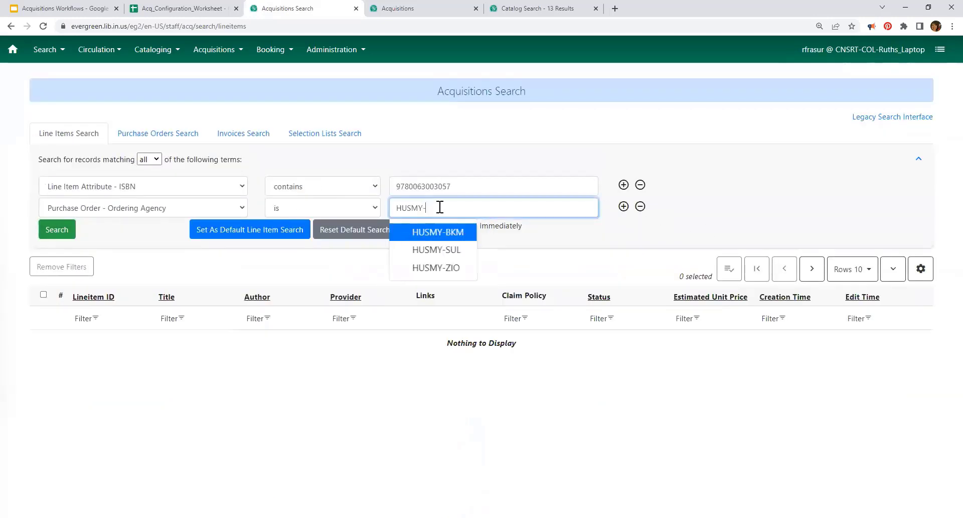
{"action": "left_click", "coordinate": [439, 266]}
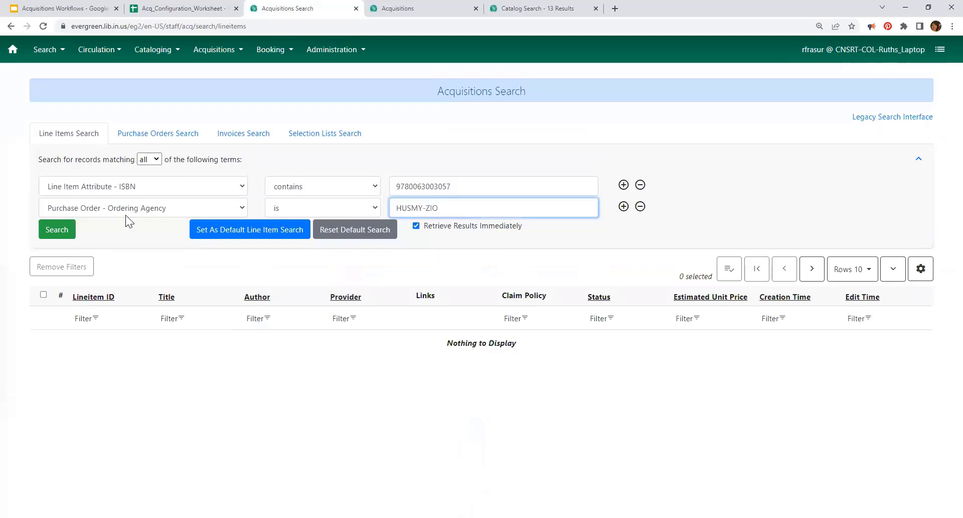
{"action": "left_click", "coordinate": [64, 234]}
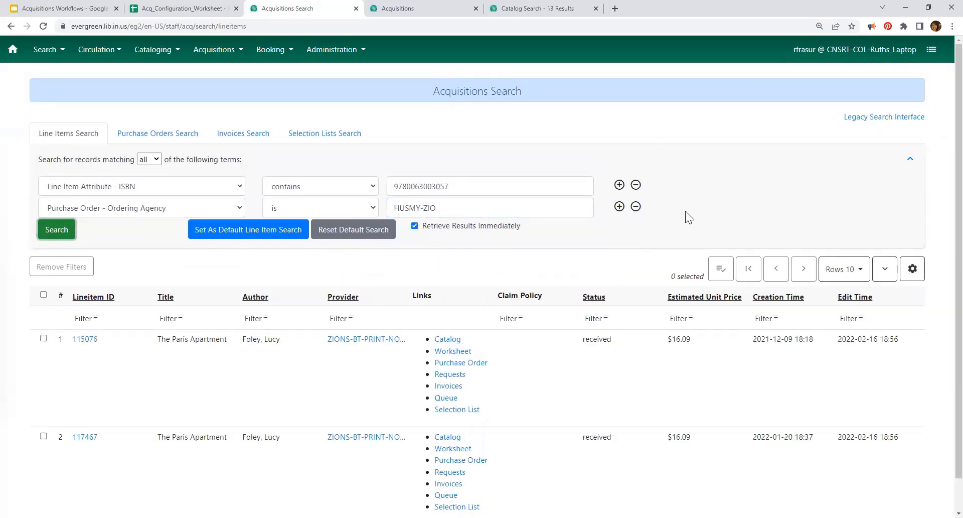
{"action": "scroll", "coordinate": [654, 219], "scroll_direction": "down", "scroll_amount": 1}
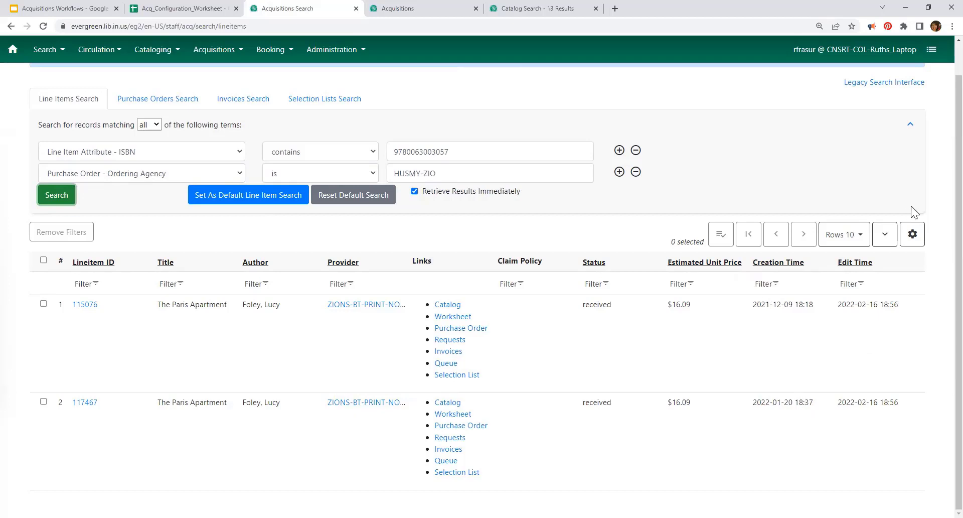
{"action": "left_click", "coordinate": [911, 234]}
{"action": "scroll", "coordinate": [884, 321], "scroll_direction": "down", "scroll_amount": 10}
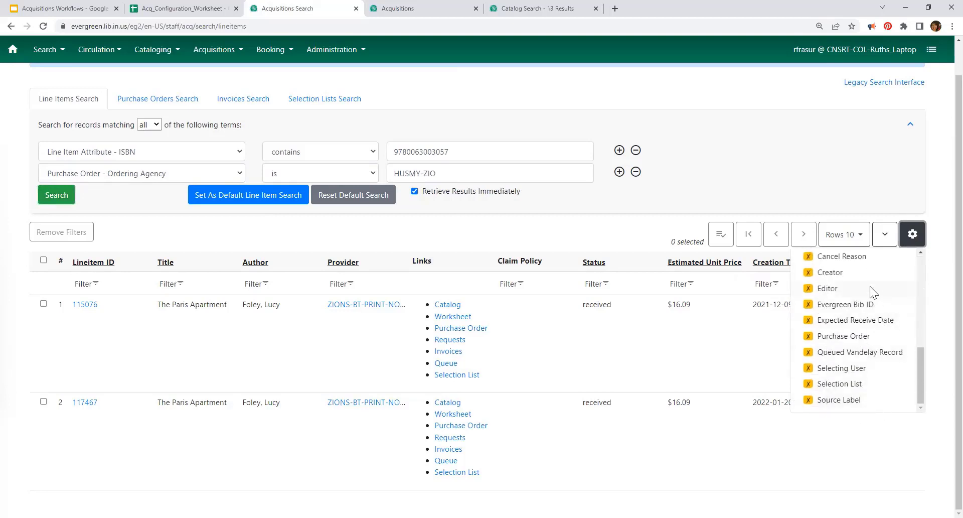
{"action": "scroll", "coordinate": [870, 370], "scroll_direction": "up", "scroll_amount": 3}
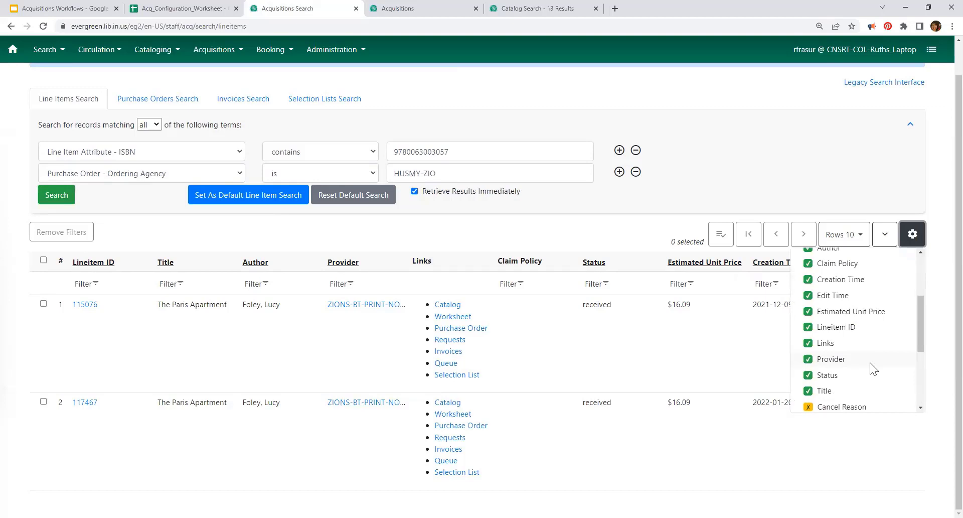
{"action": "left_click", "coordinate": [939, 177]}
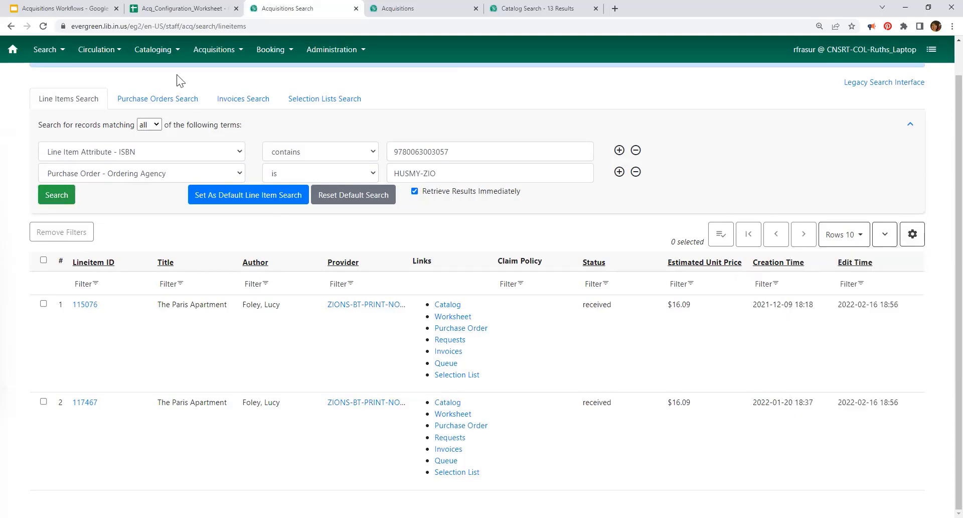
{"action": "left_click", "coordinate": [54, 10]}
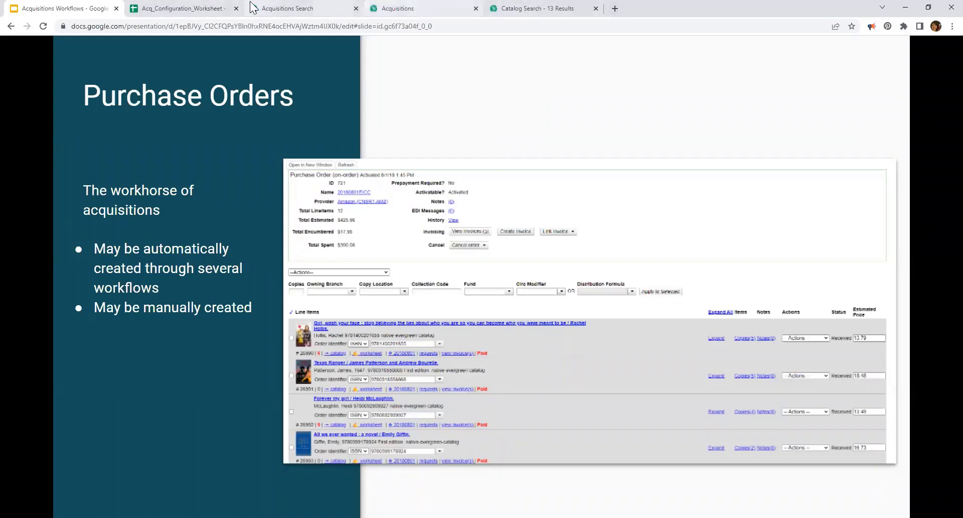
{"action": "left_click", "coordinate": [272, 9]}
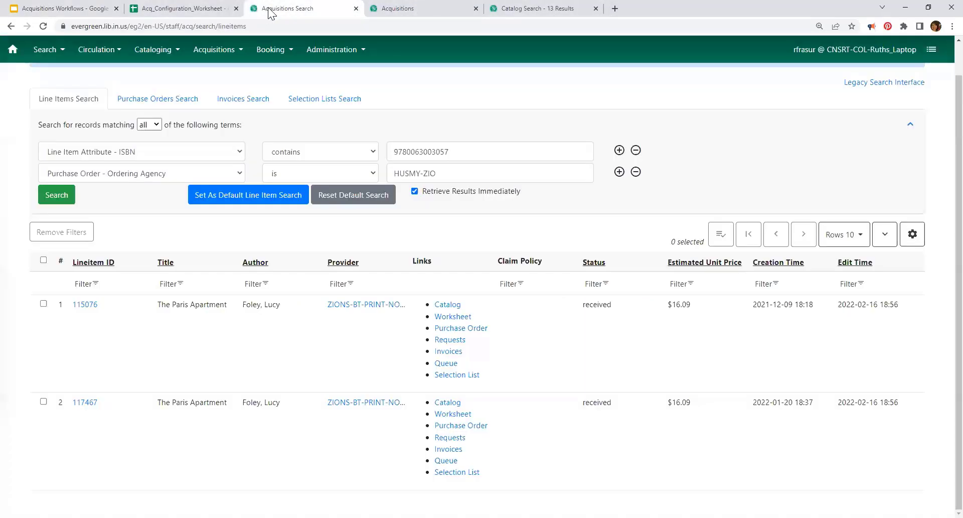
Step: Open purchase order 4212 from the first line-item result's Purchase Order link
{"action": "left_click", "coordinate": [462, 328]}
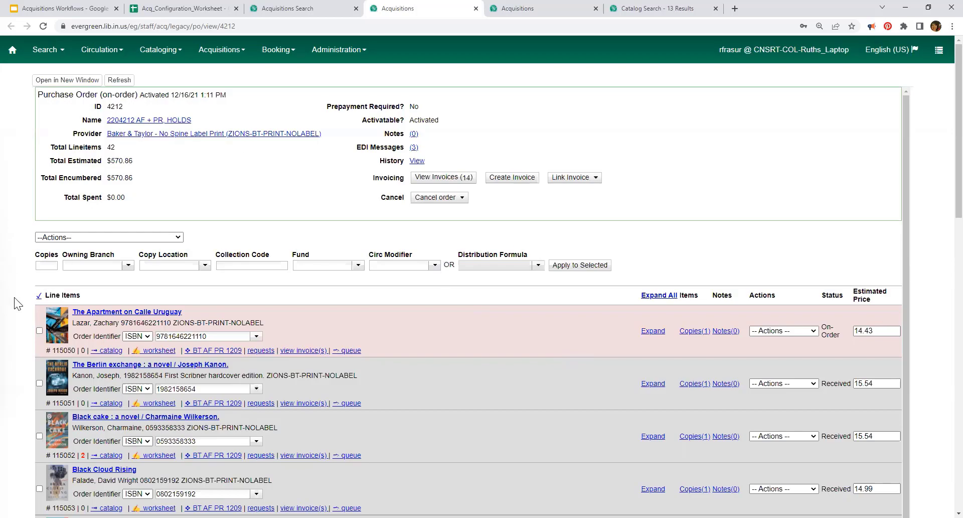
{"action": "scroll", "coordinate": [25, 297], "scroll_direction": "down", "scroll_amount": 2}
{"action": "scroll", "coordinate": [25, 298], "scroll_direction": "down", "scroll_amount": 7}
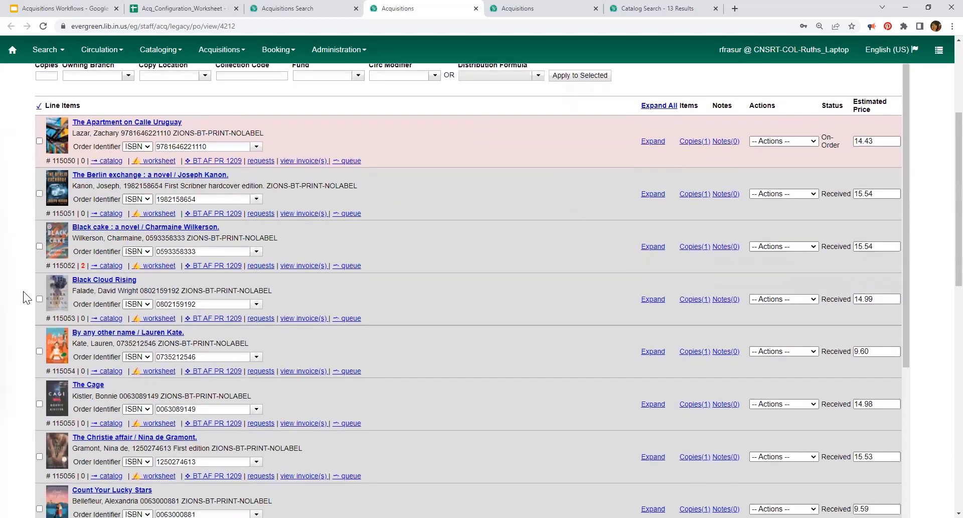
{"action": "scroll", "coordinate": [23, 292], "scroll_direction": "down", "scroll_amount": 7}
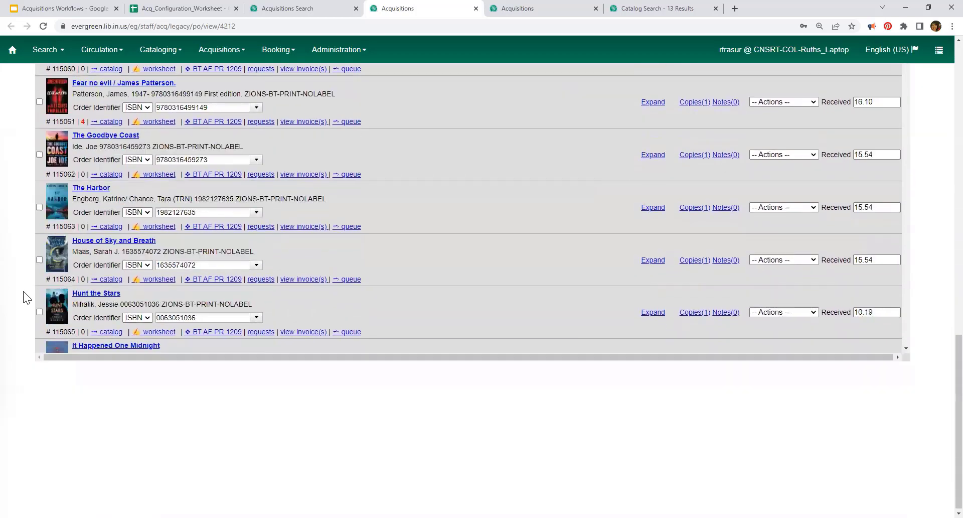
{"action": "scroll", "coordinate": [251, 239], "scroll_direction": "down", "scroll_amount": 11}
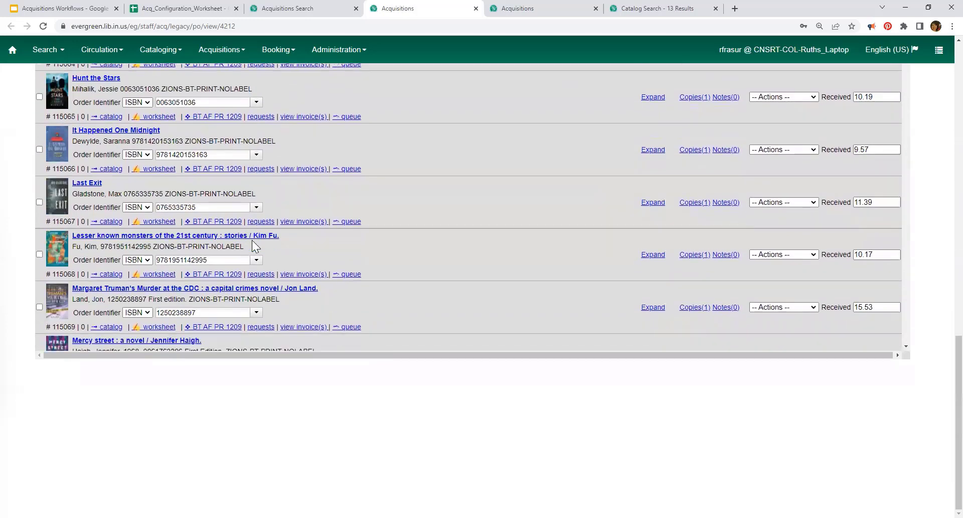
{"action": "scroll", "coordinate": [252, 239], "scroll_direction": "down", "scroll_amount": 6}
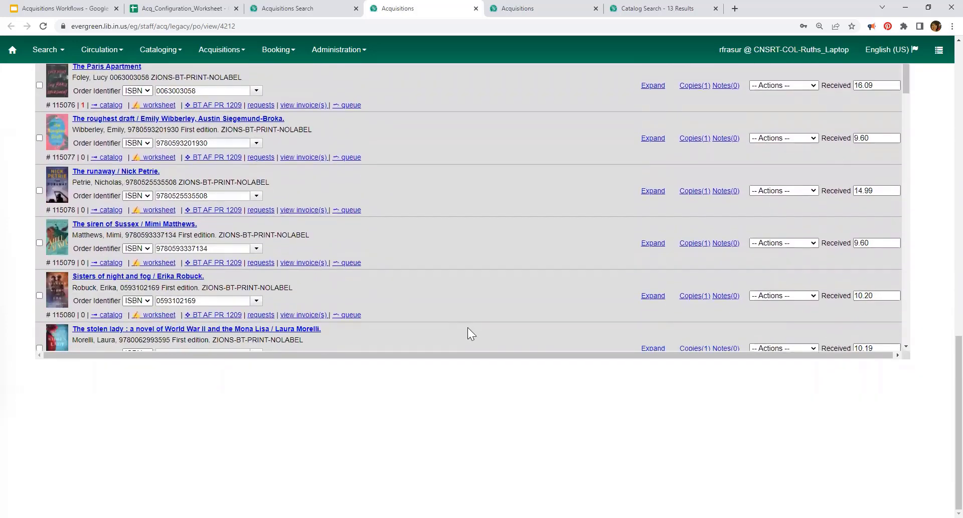
{"action": "scroll", "coordinate": [465, 324], "scroll_direction": "down", "scroll_amount": 3}
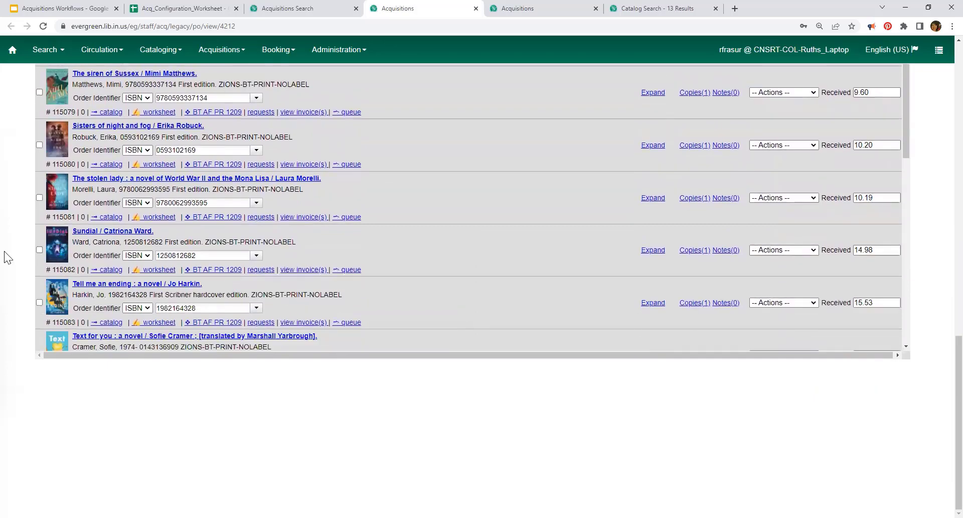
{"action": "scroll", "coordinate": [12, 242], "scroll_direction": "up", "scroll_amount": 15}
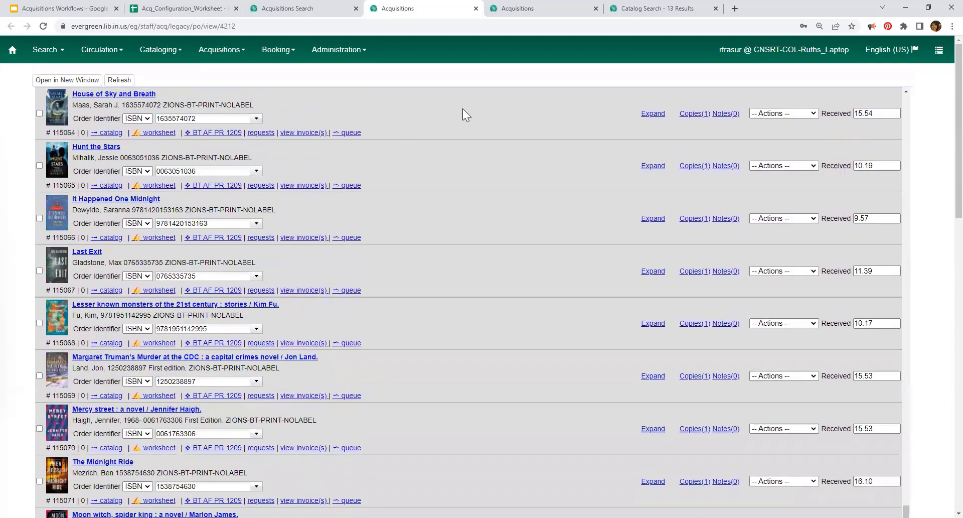
{"action": "scroll", "coordinate": [539, 204], "scroll_direction": "up", "scroll_amount": 15}
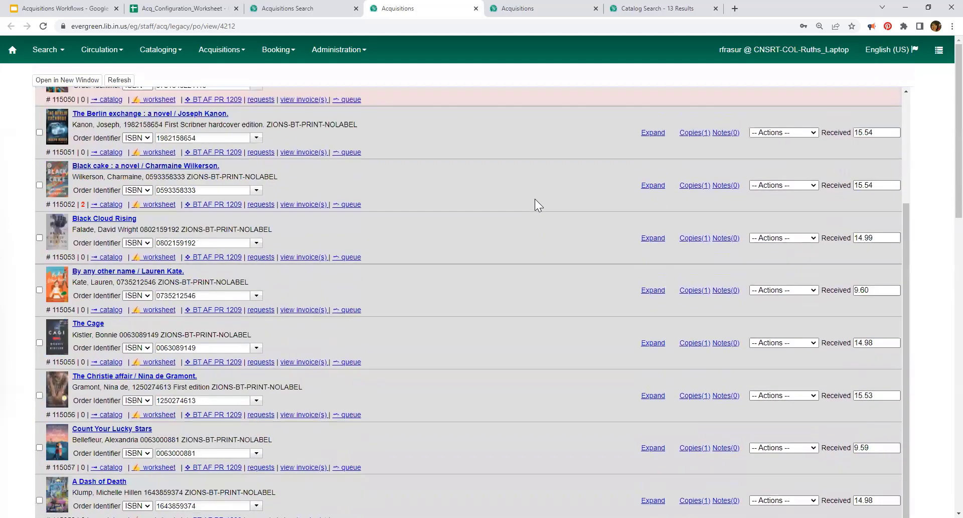
{"action": "scroll", "coordinate": [534, 199], "scroll_direction": "up", "scroll_amount": 5}
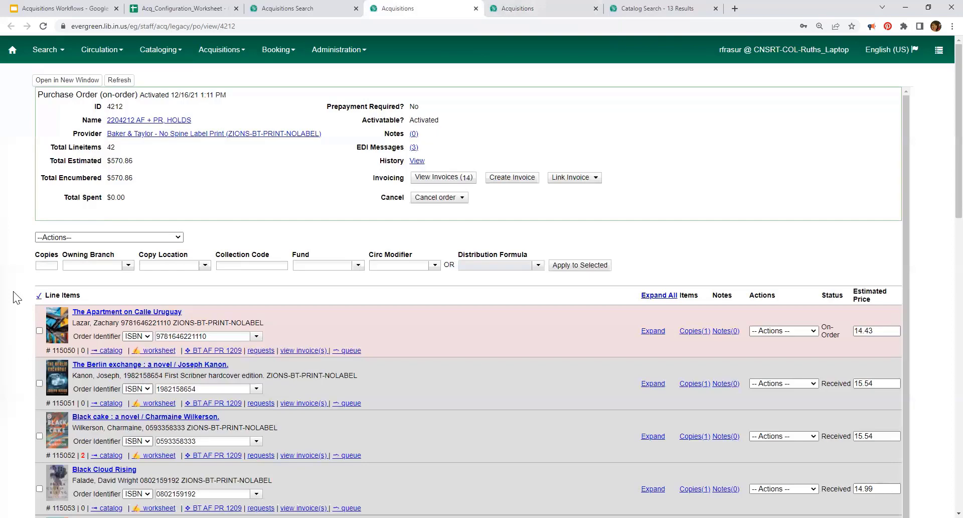
{"action": "scroll", "coordinate": [13, 291], "scroll_direction": "down", "scroll_amount": 2}
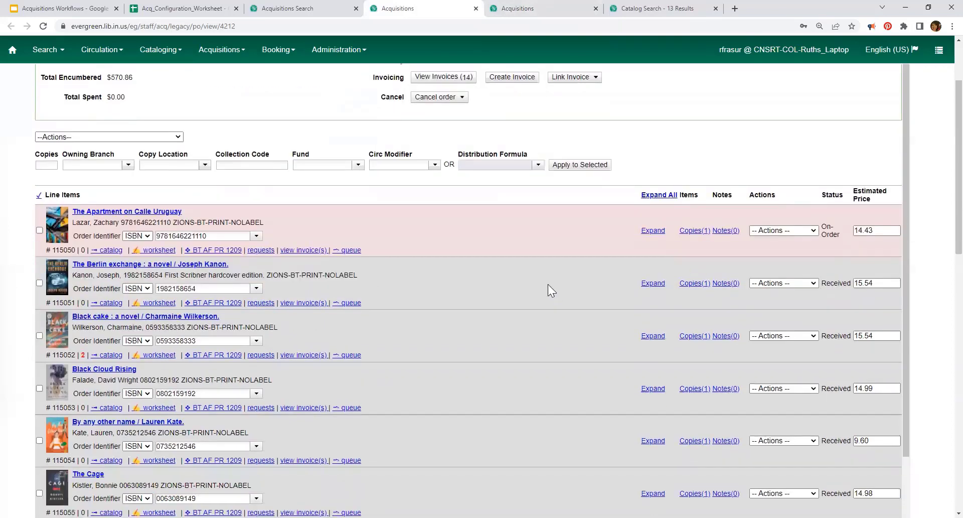
{"action": "scroll", "coordinate": [547, 284], "scroll_direction": "up", "scroll_amount": 2}
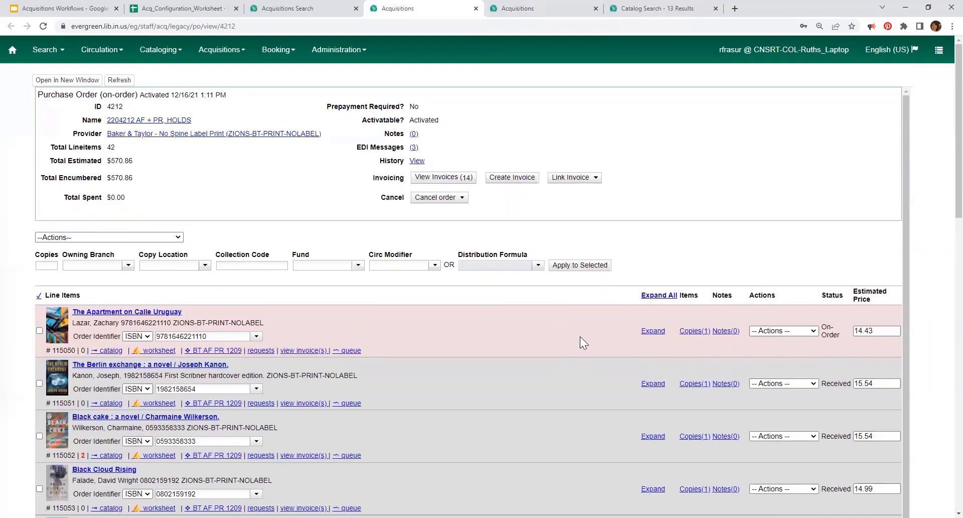
{"action": "scroll", "coordinate": [566, 351], "scroll_direction": "down", "scroll_amount": 13}
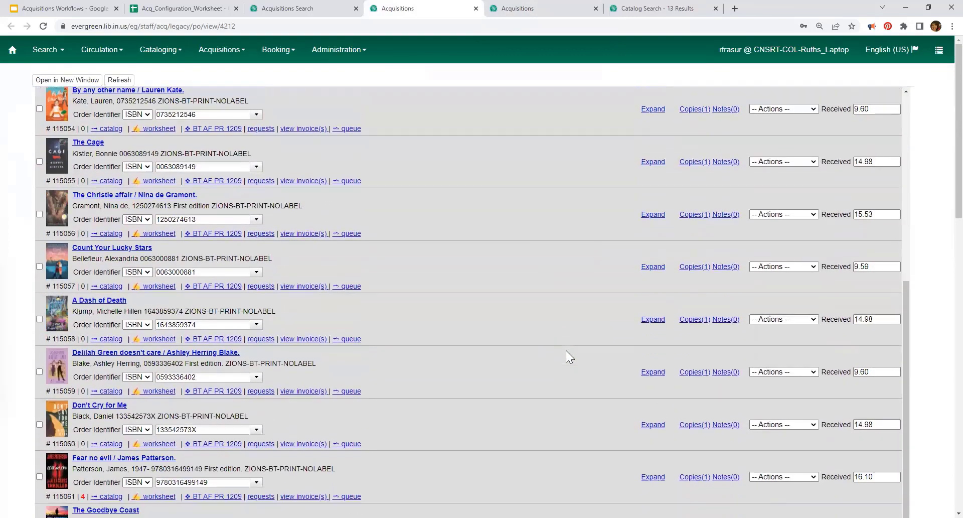
{"action": "scroll", "coordinate": [566, 350], "scroll_direction": "down", "scroll_amount": 14}
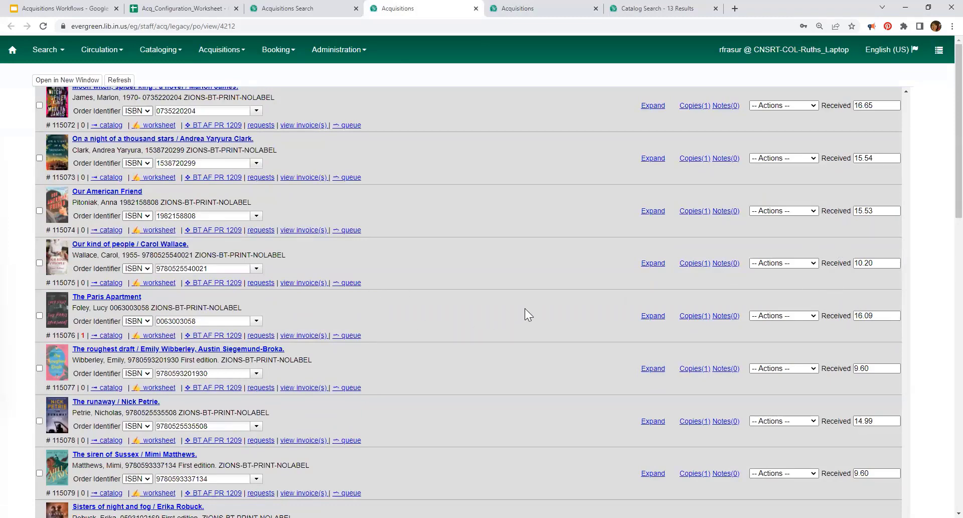
{"action": "scroll", "coordinate": [525, 308], "scroll_direction": "up", "scroll_amount": 1}
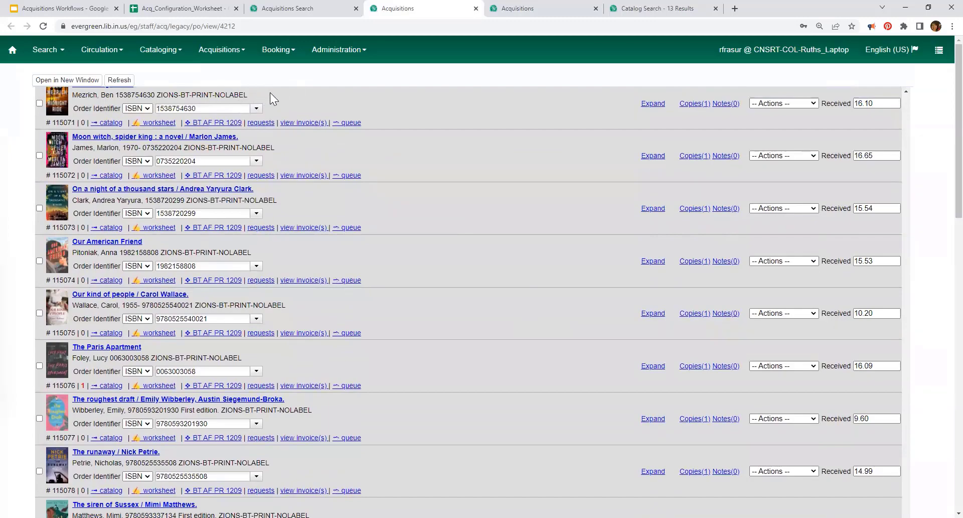
{"action": "scroll", "coordinate": [449, 414], "scroll_direction": "up", "scroll_amount": 20}
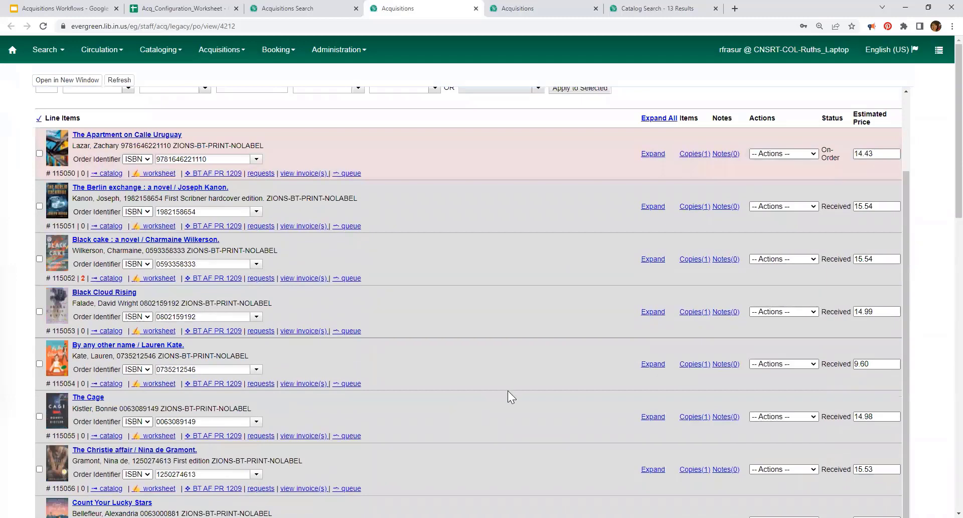
{"action": "scroll", "coordinate": [509, 390], "scroll_direction": "up", "scroll_amount": 2}
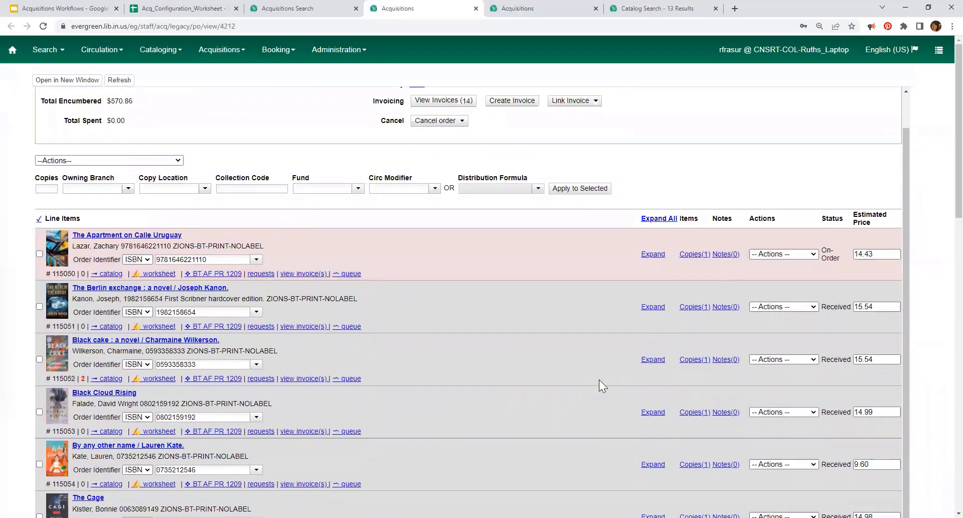
Step: Check the first line item's actions, tick its checkbox, and browse the batch Actions list without choosing
{"action": "left_click", "coordinate": [812, 254]}
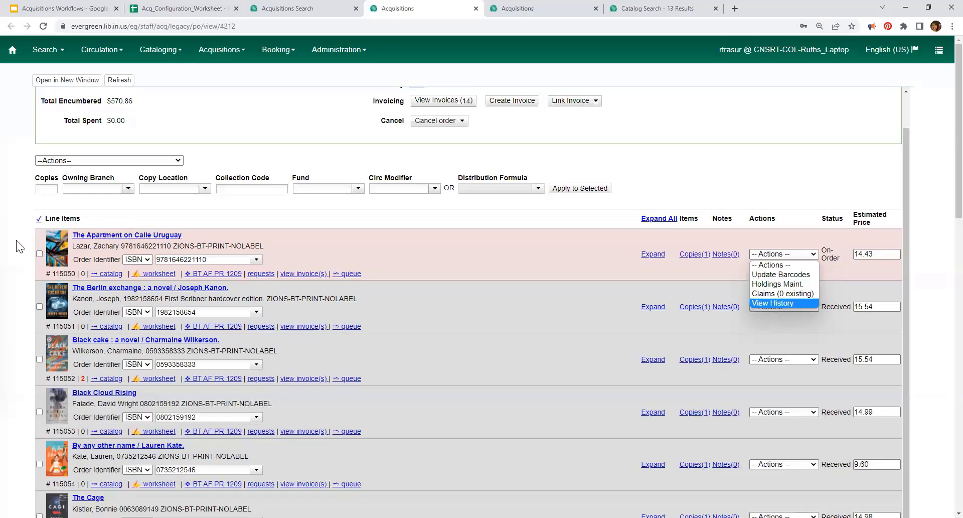
{"action": "left_click", "coordinate": [39, 253]}
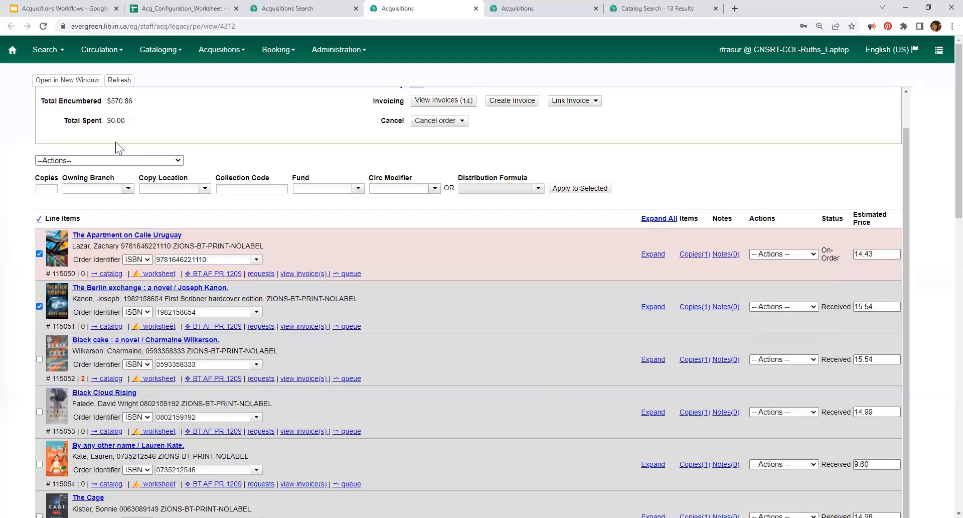
{"action": "left_click", "coordinate": [156, 160]}
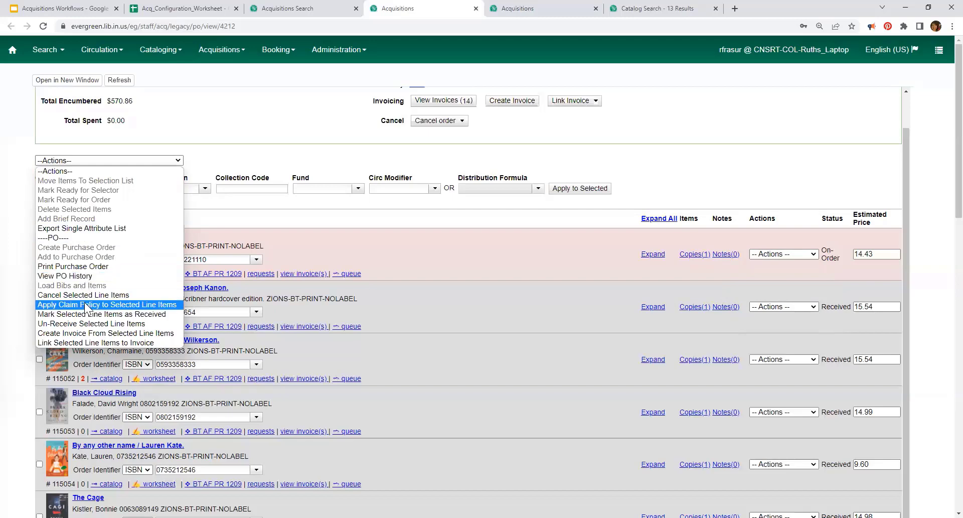
{"action": "left_click", "coordinate": [762, 159]}
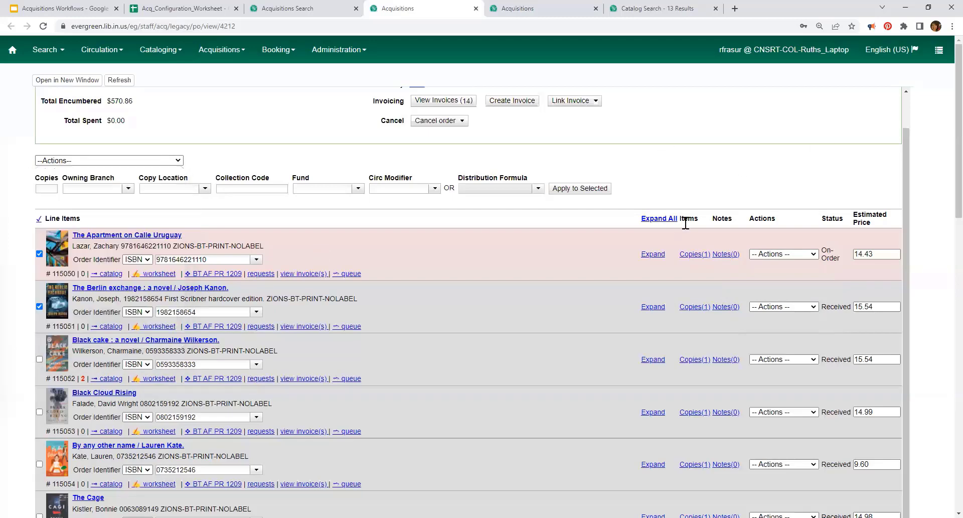
Step: Expand all line items and open the single copy of The Apartment on Calle Uruguay
{"action": "left_click", "coordinate": [662, 219]}
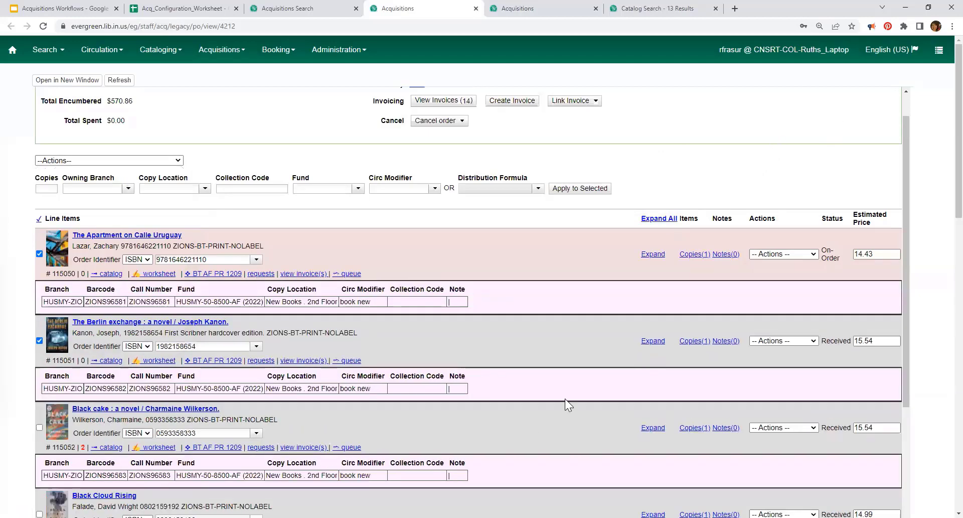
{"action": "scroll", "coordinate": [506, 292], "scroll_direction": "down", "scroll_amount": 1}
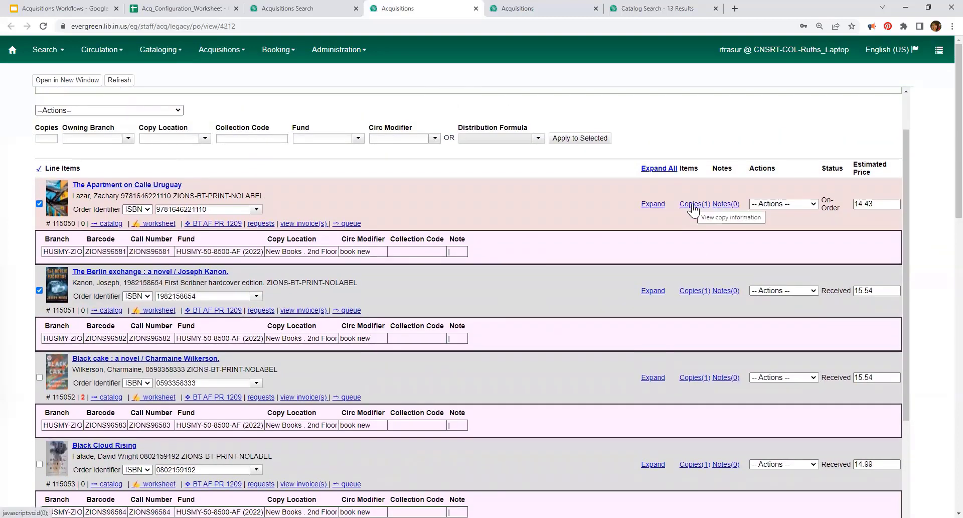
{"action": "left_click", "coordinate": [694, 205]}
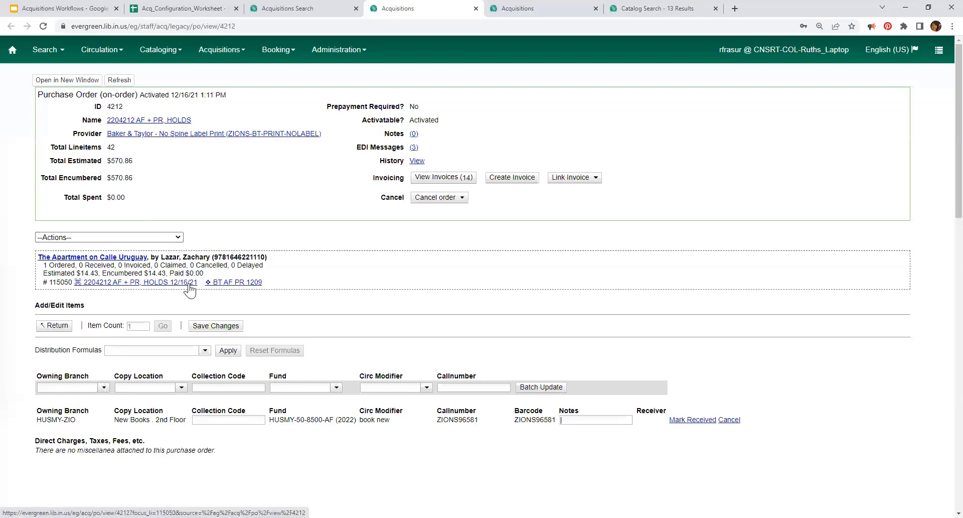
Step: Go back to purchase order 4212's line item list via the purchase order link
{"action": "left_click", "coordinate": [166, 283]}
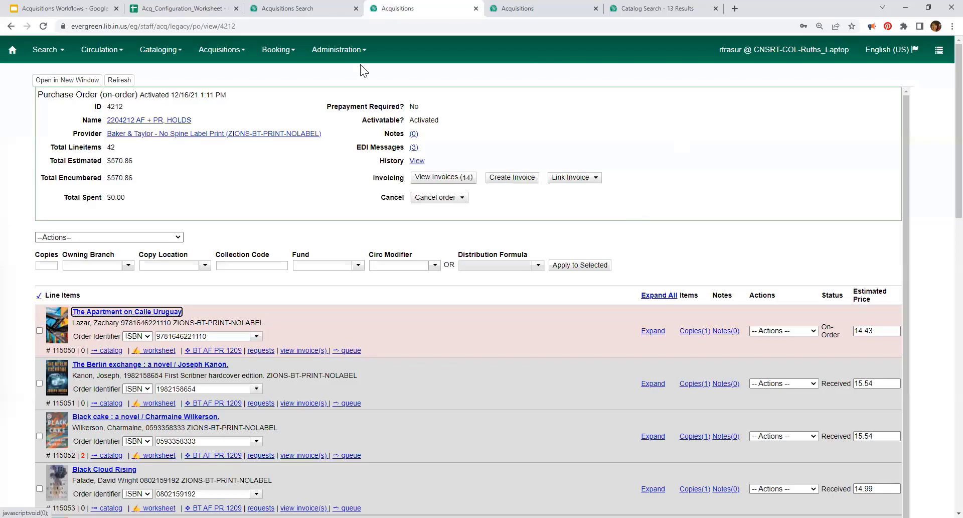
Step: Switch to the Acquisitions Search tab and select Purchase Orders search
{"action": "left_click", "coordinate": [286, 9]}
{"action": "scroll", "coordinate": [279, 155], "scroll_direction": "up", "scroll_amount": 1}
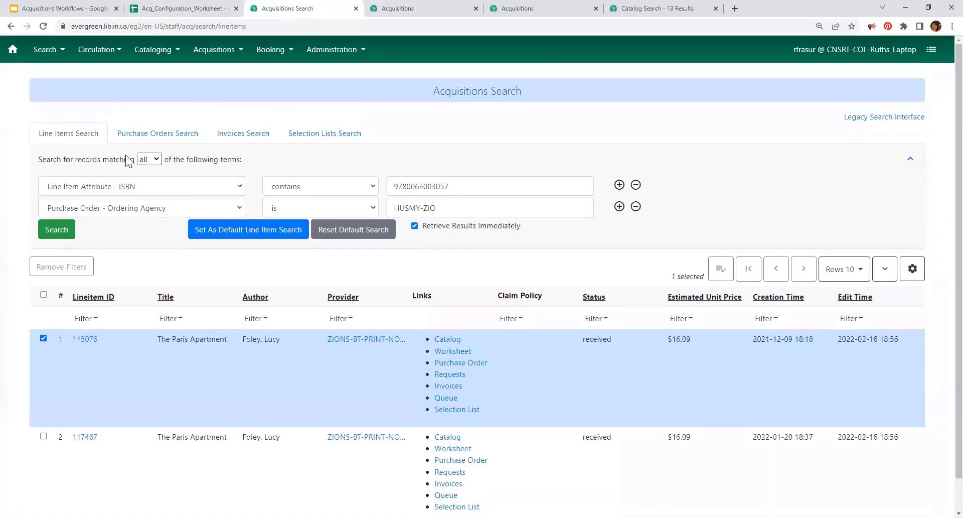
{"action": "left_click", "coordinate": [149, 134]}
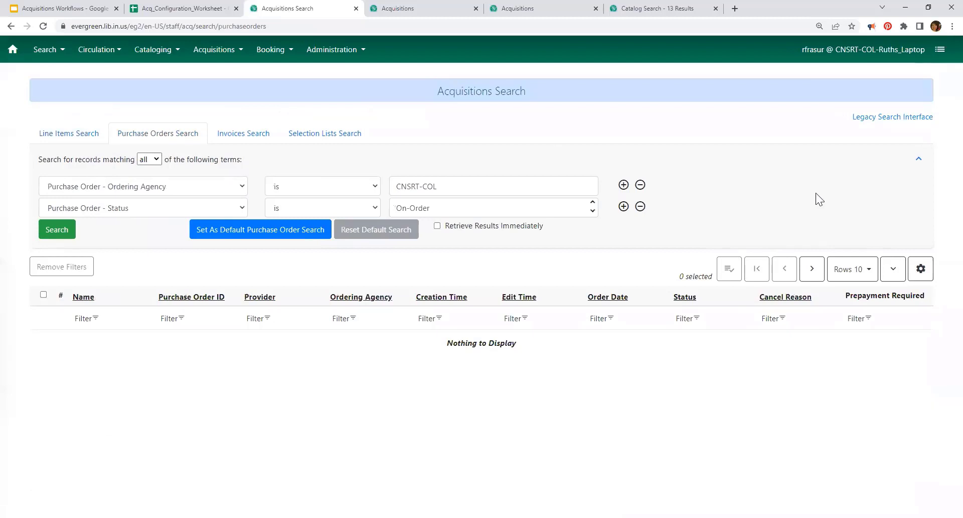
Step: Go to the staff home page and open the Acquisitions menu
{"action": "left_click", "coordinate": [195, 56]}
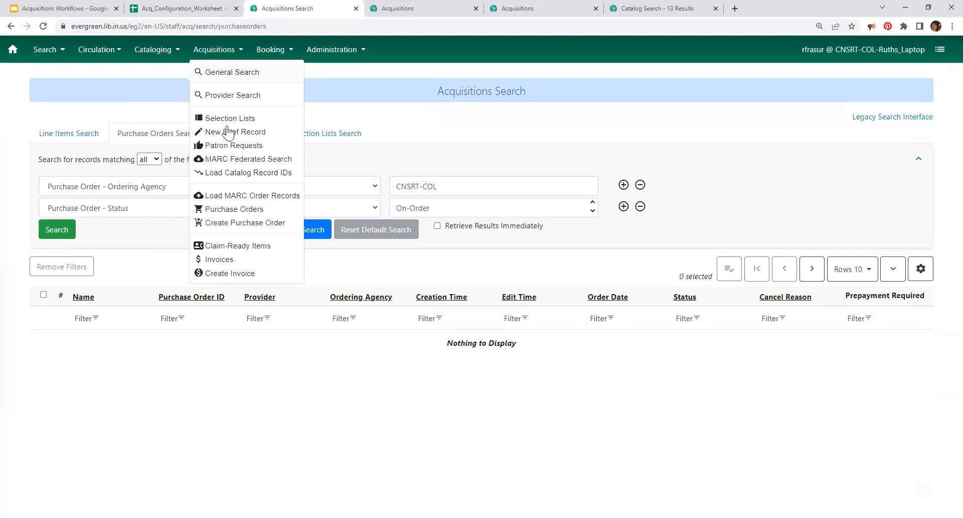
{"action": "left_click", "coordinate": [234, 210]}
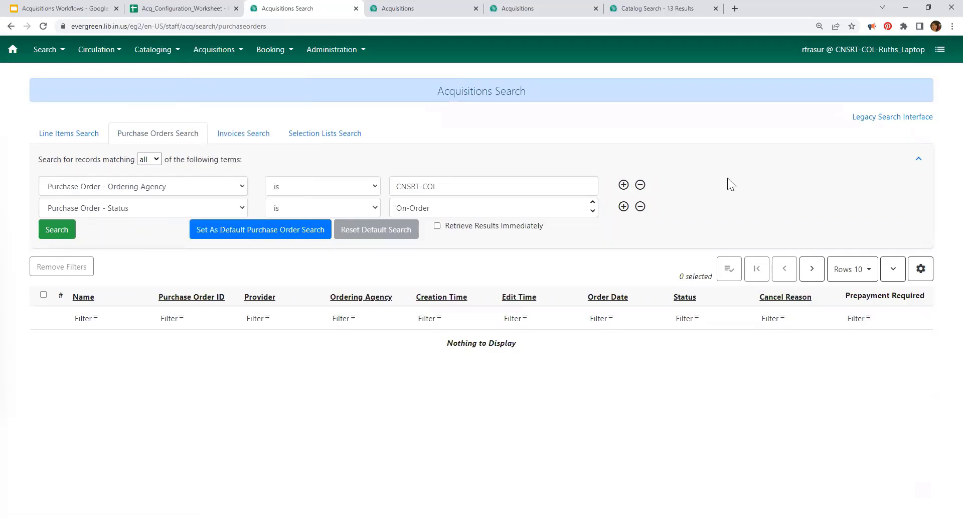
{"action": "left_click", "coordinate": [10, 49]}
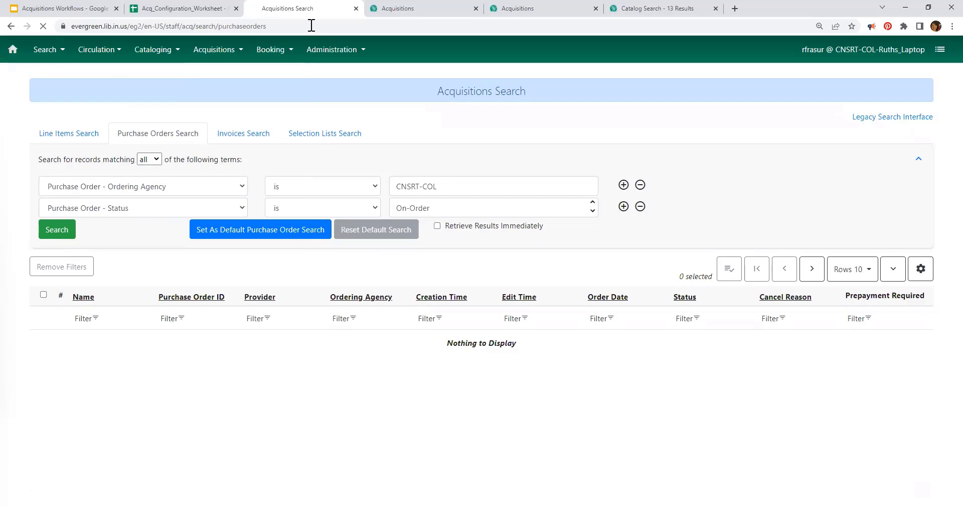
{"action": "left_click", "coordinate": [222, 54]}
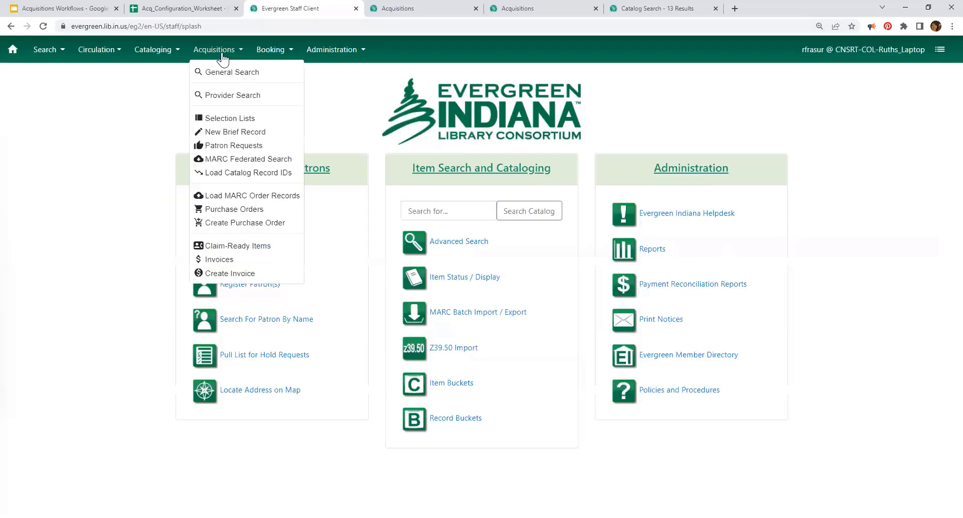
Step: Create purchase order Test_PO with provider CNSRT-AMZ and save it
{"action": "left_click", "coordinate": [230, 222]}
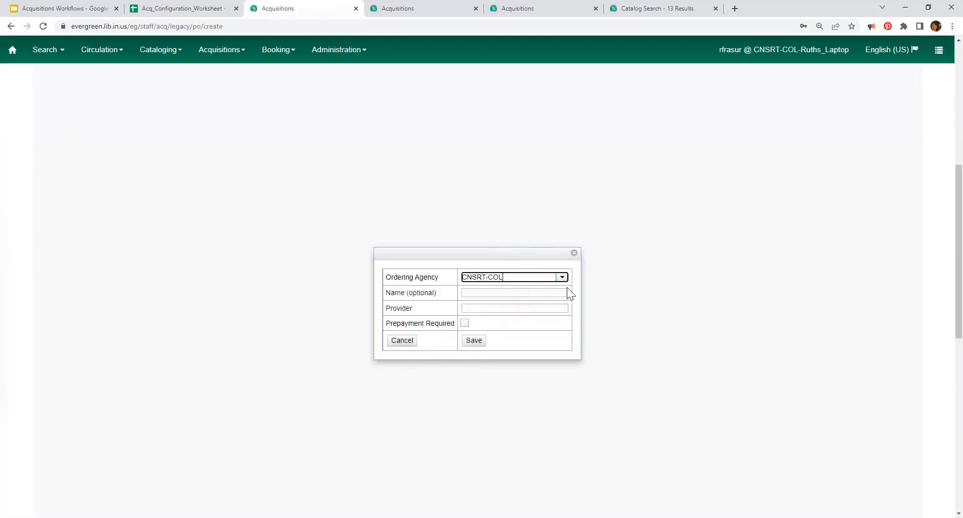
{"action": "left_click", "coordinate": [492, 293]}
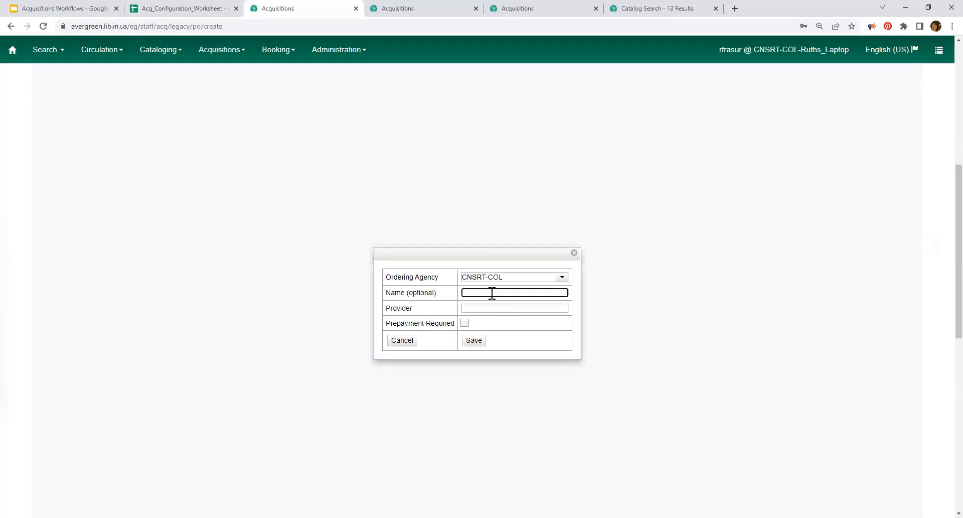
{"action": "type", "text": "Test_PO"}
{"action": "left_click", "coordinate": [485, 307]}
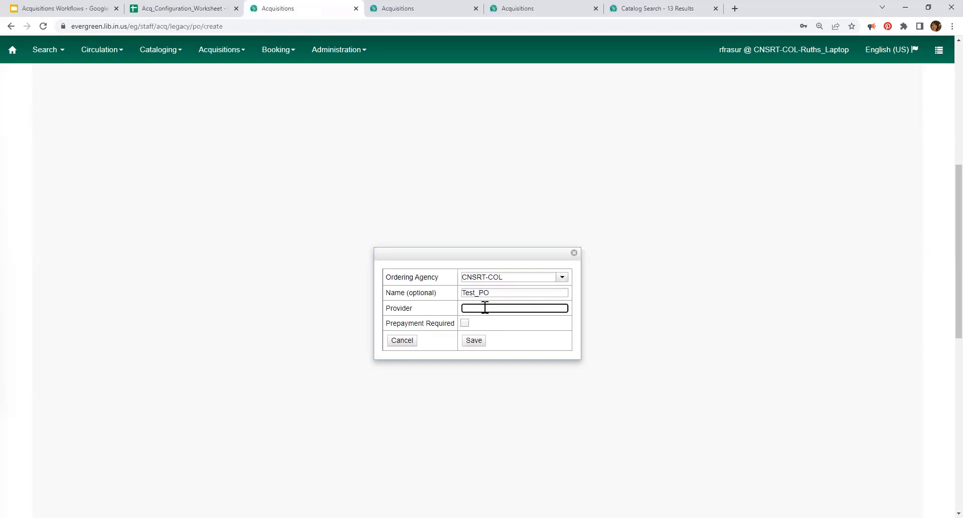
{"action": "type", "text": "A"}
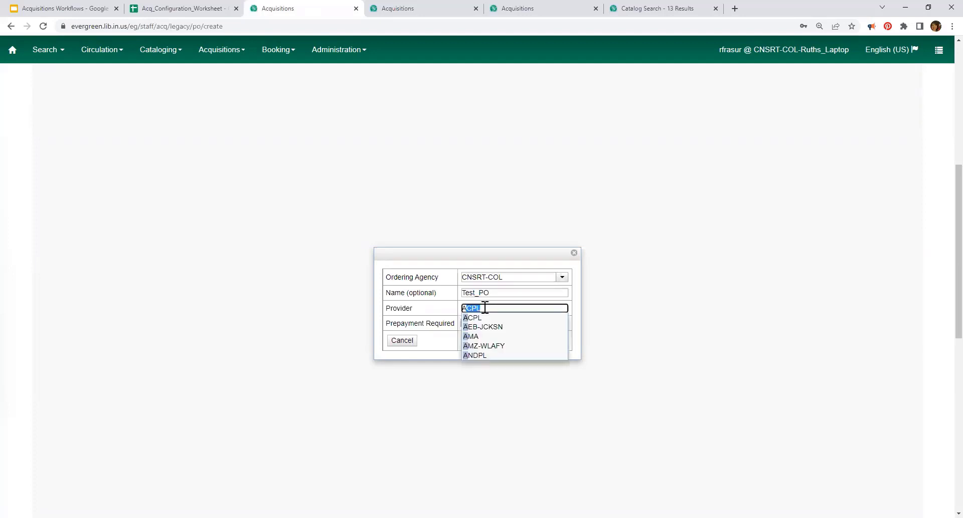
{"action": "type", "text": "MA"}
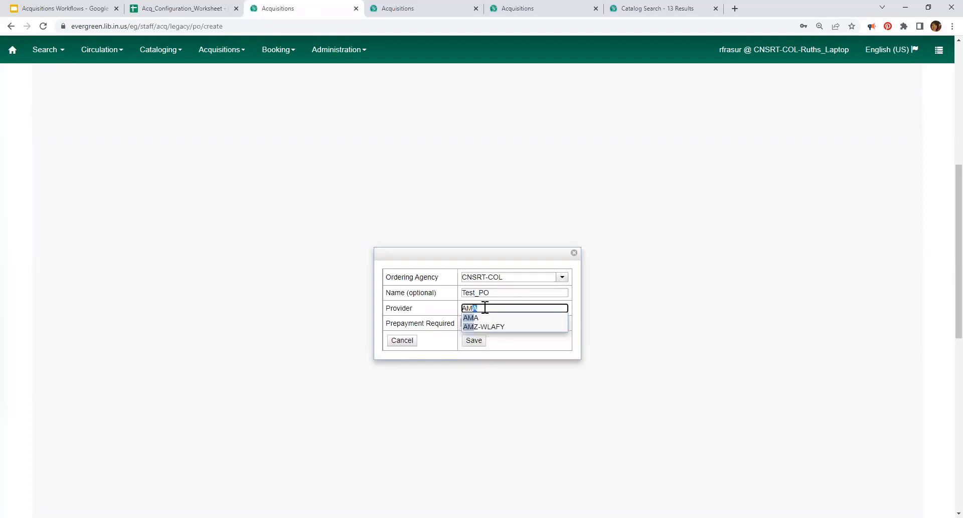
{"action": "key", "text": "BackSpace"}
{"action": "key", "text": "BackSpace"}
{"action": "key", "text": "BackSpace"}
{"action": "type", "text": "C"}
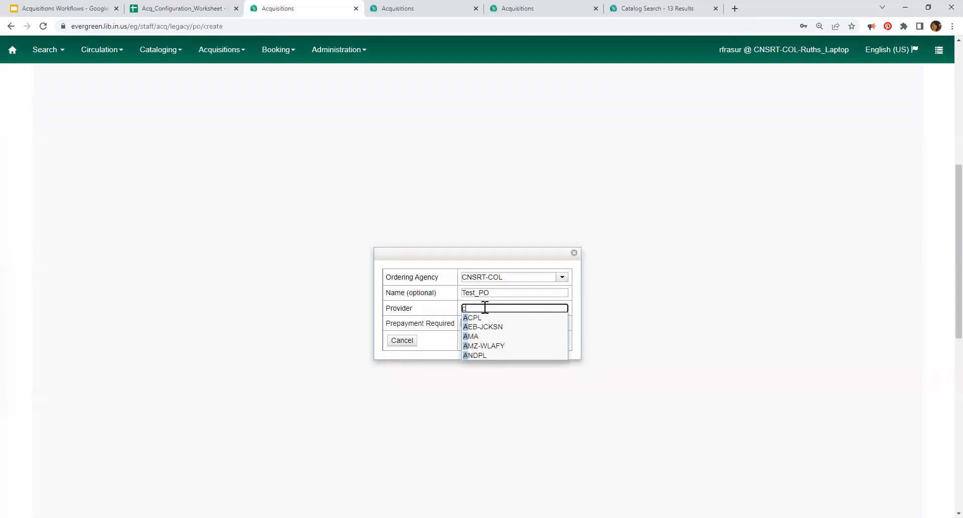
{"action": "type", "text": "N"}
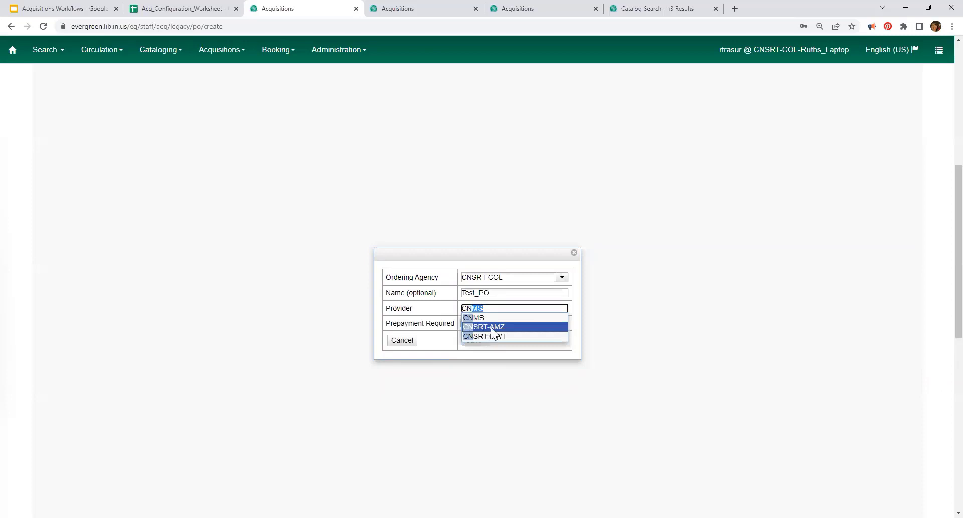
{"action": "left_click", "coordinate": [491, 327]}
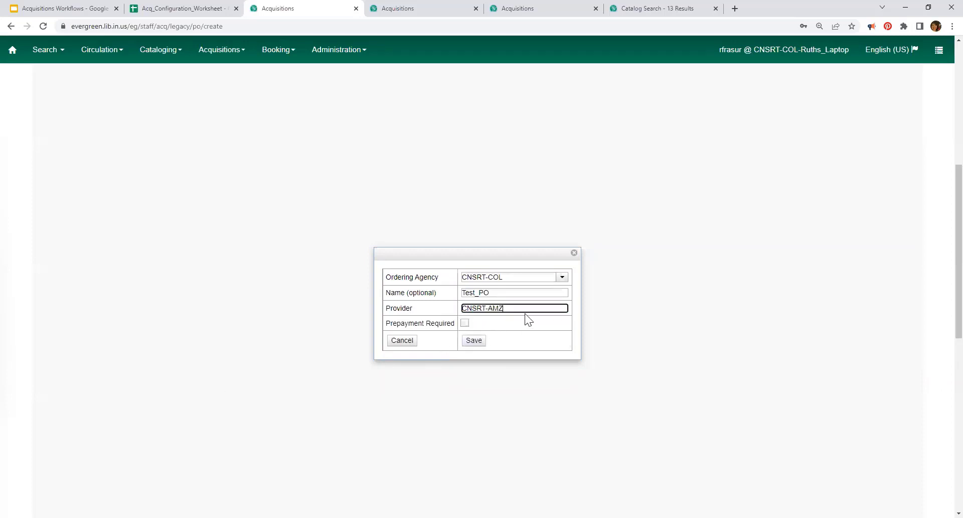
{"action": "left_click", "coordinate": [473, 341]}
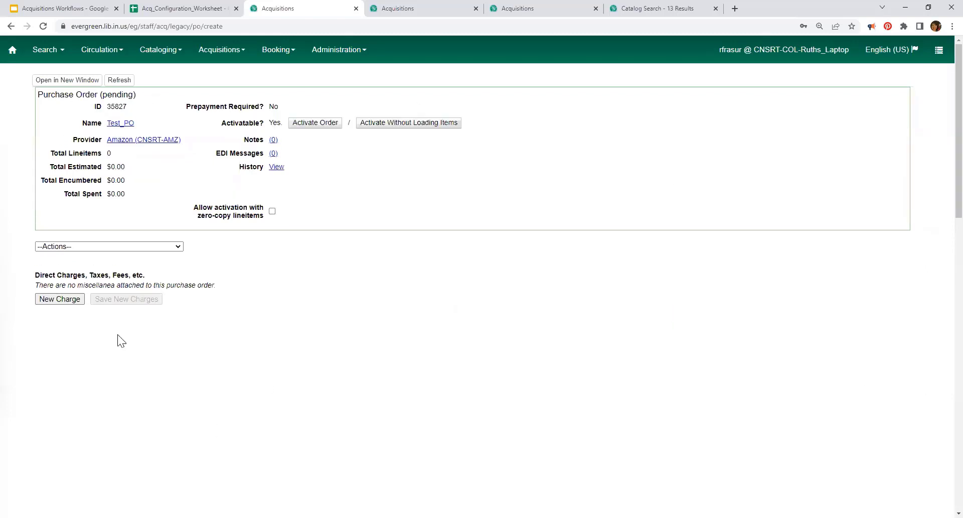
Step: Choose Add Brief Record from purchase order 35827's Actions menu
{"action": "left_click", "coordinate": [103, 246]}
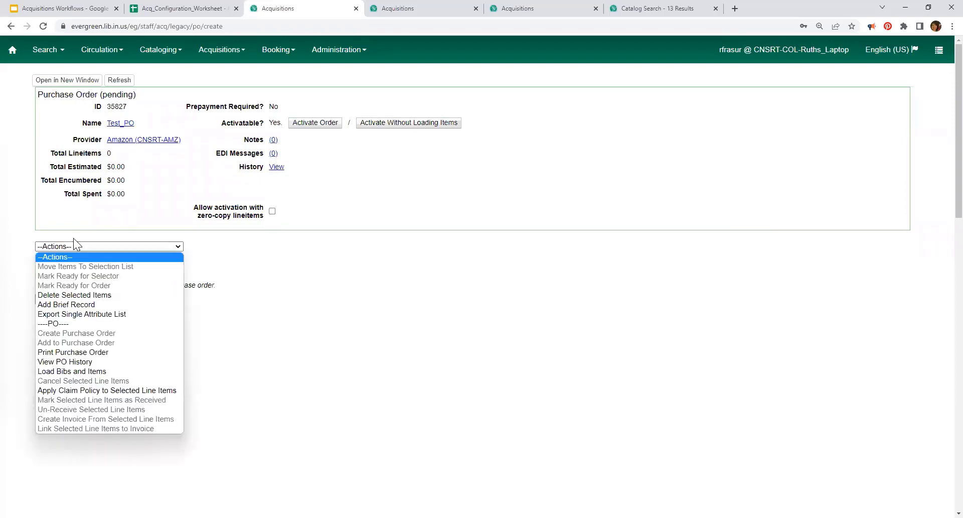
{"action": "left_click", "coordinate": [70, 305]}
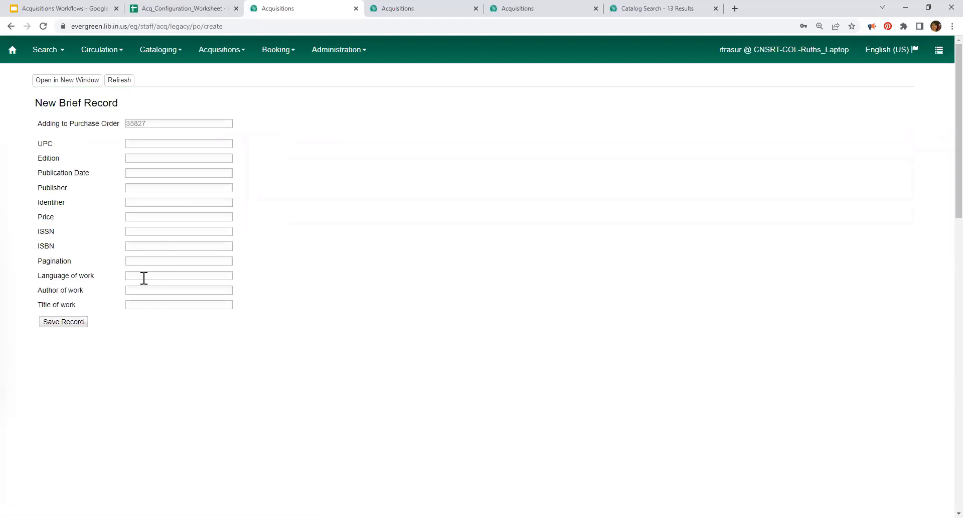
{"action": "left_click", "coordinate": [133, 302]}
{"action": "type", "text": "This is anotehr ti"}
{"action": "key", "text": "BackSpace"}
{"action": "key", "text": "BackSpace"}
{"action": "key", "text": "BackSpace"}
{"action": "key", "text": "BackSpace"}
{"action": "key", "text": "BackSpace"}
{"action": "key", "text": "BackSpace"}
{"action": "type", "text": "her title"}
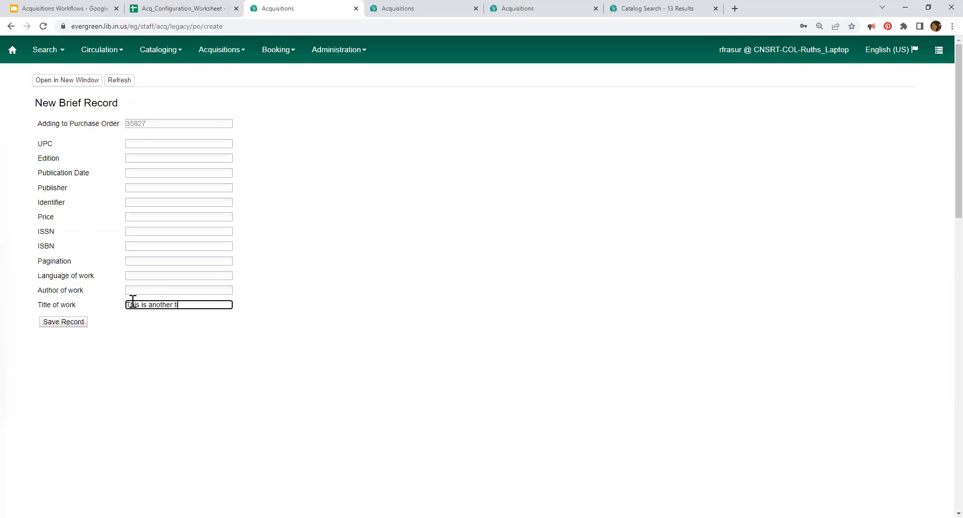
{"action": "left_click", "coordinate": [138, 244]}
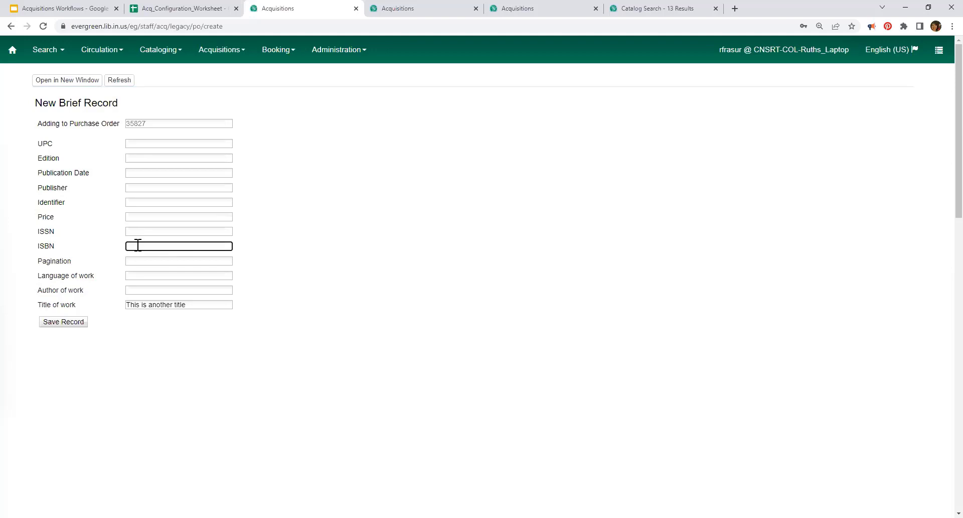
{"action": "type", "text": "2134545743532"}
{"action": "left_click_drag", "start_coordinate": [138, 245], "coordinate": [126, 246]}
{"action": "type", "text": "9784545743532"}
{"action": "left_click", "coordinate": [68, 325]}
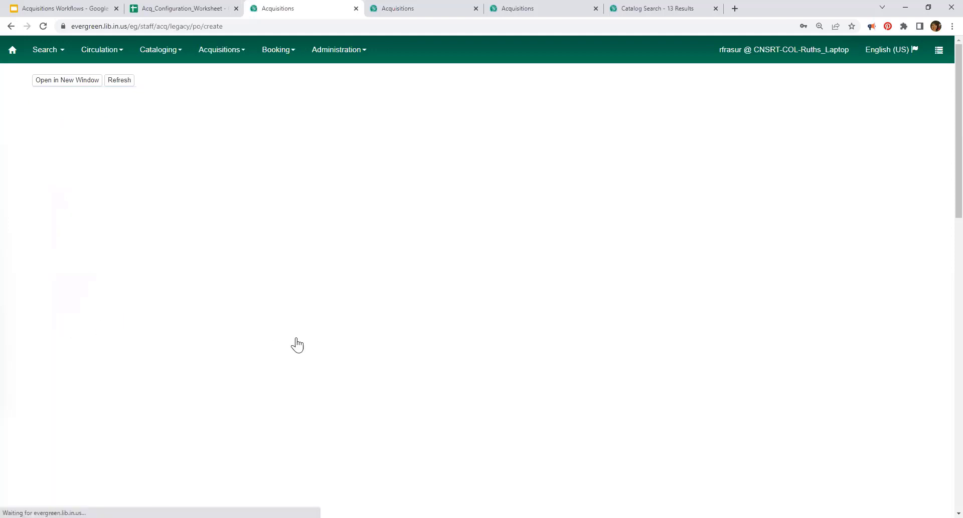
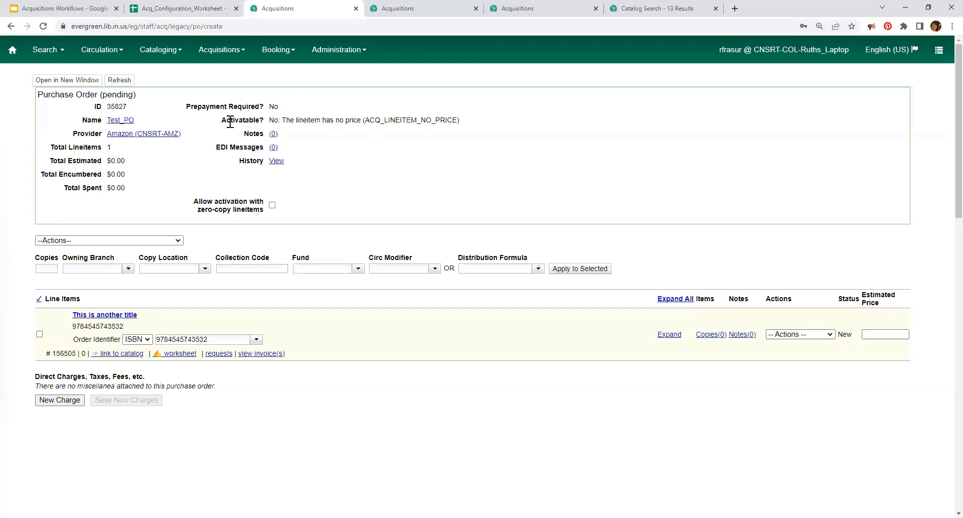
Step: Bring up activated purchase order 4212 with its 42 line items
{"action": "left_click", "coordinate": [437, 7]}
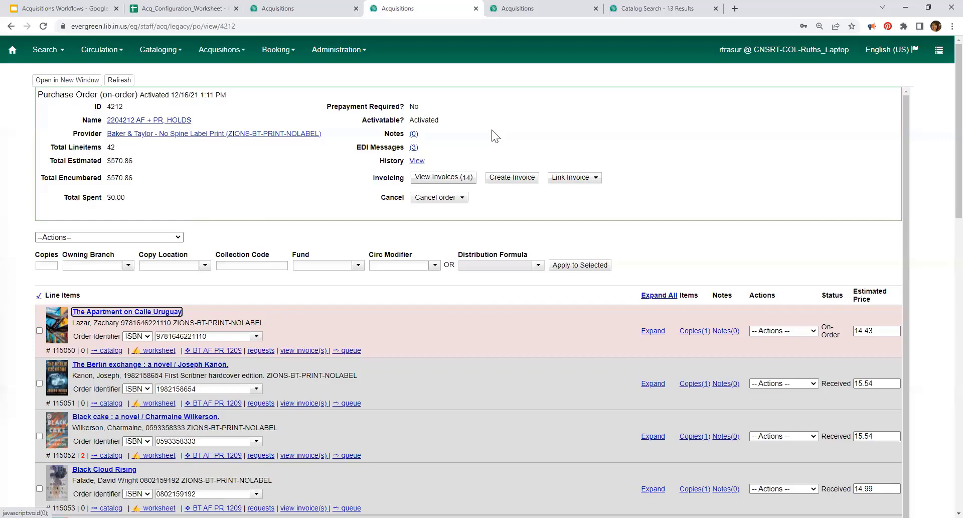
{"action": "left_click", "coordinate": [414, 150]}
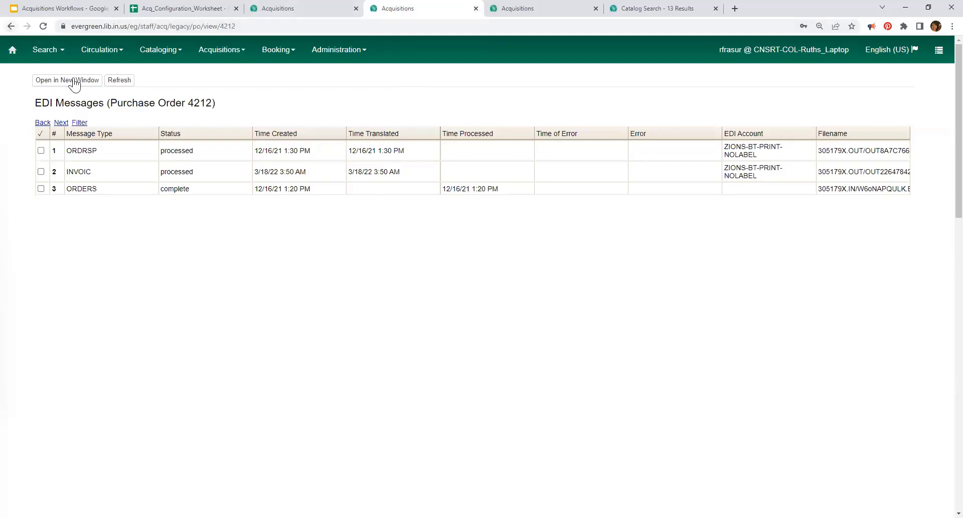
{"action": "left_click", "coordinate": [11, 26]}
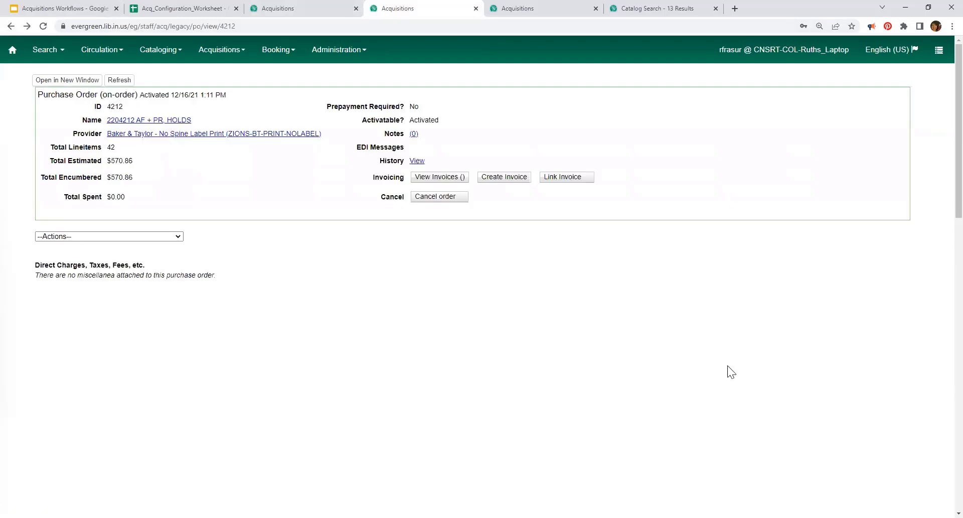
Step: Enter 10.00 as the estimated price of Test_PO's line item
{"action": "left_click", "coordinate": [309, 9]}
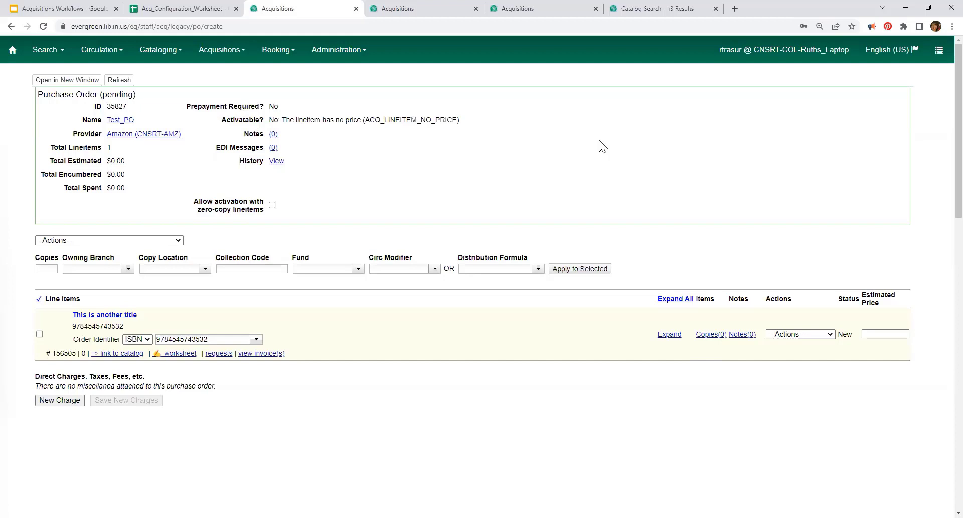
{"action": "left_click", "coordinate": [890, 330]}
{"action": "type", "text": "10.00"}
{"action": "left_click", "coordinate": [590, 330]}
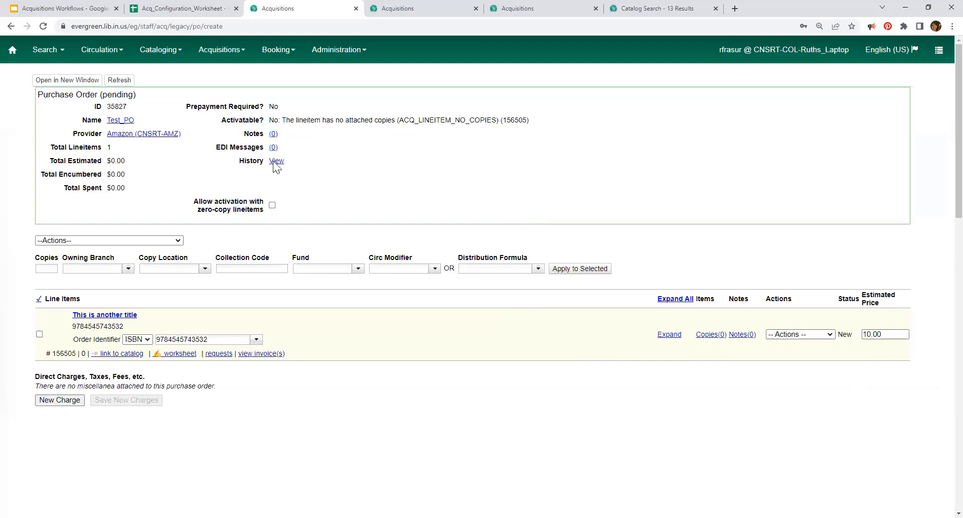
{"action": "left_click", "coordinate": [272, 206]}
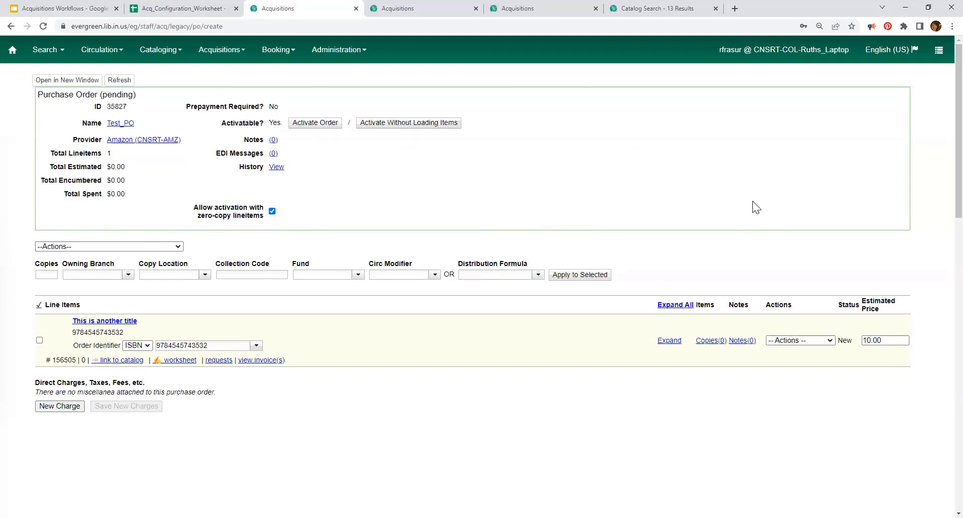
{"action": "left_click", "coordinate": [272, 210]}
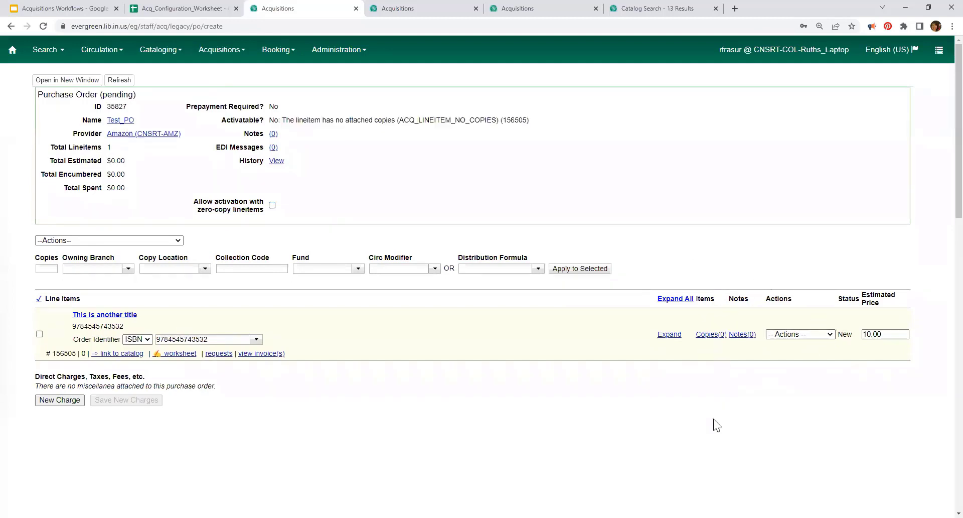
Step: Apply the Adult Fiction distribution formula to the Test_PO line item's copy
{"action": "left_click", "coordinate": [708, 335]}
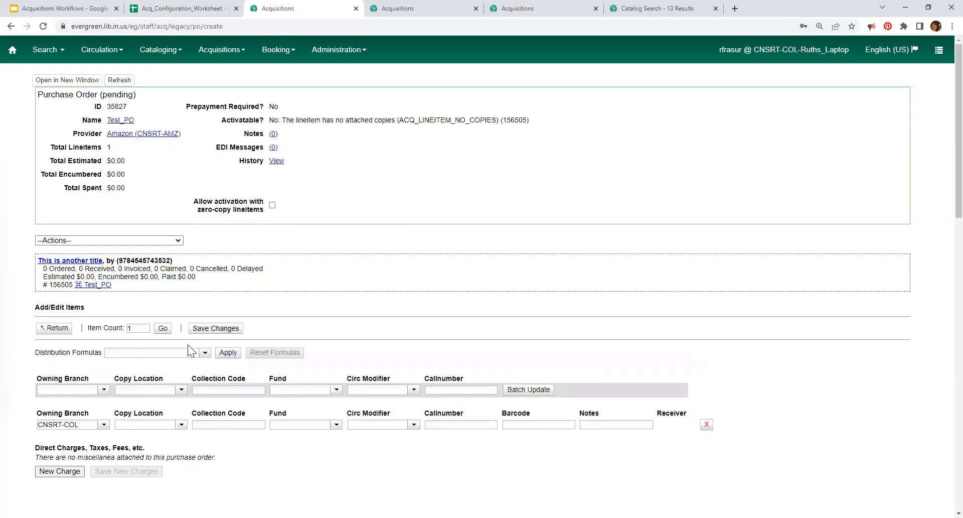
{"action": "left_click", "coordinate": [205, 353]}
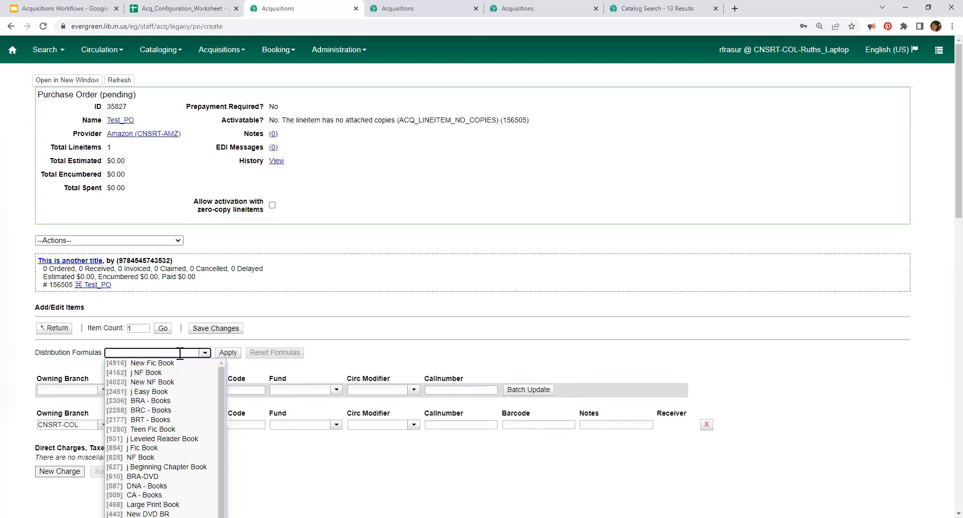
{"action": "type", "text": "Adult - New Arrivals"}
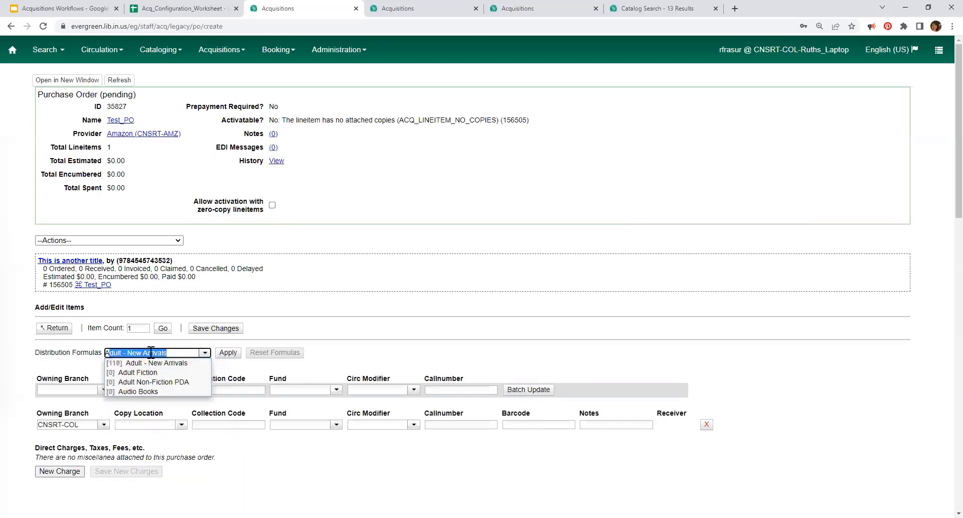
{"action": "left_click", "coordinate": [133, 374]}
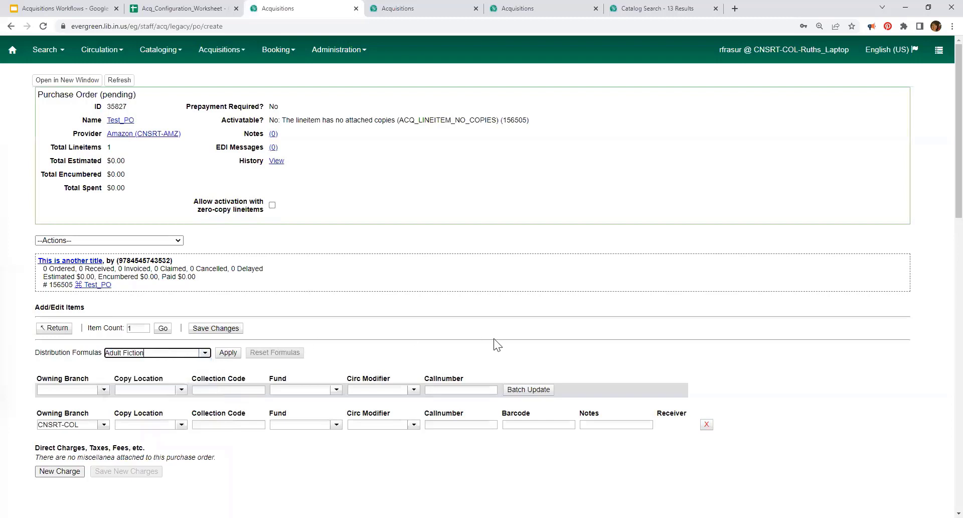
{"action": "left_click", "coordinate": [228, 355]}
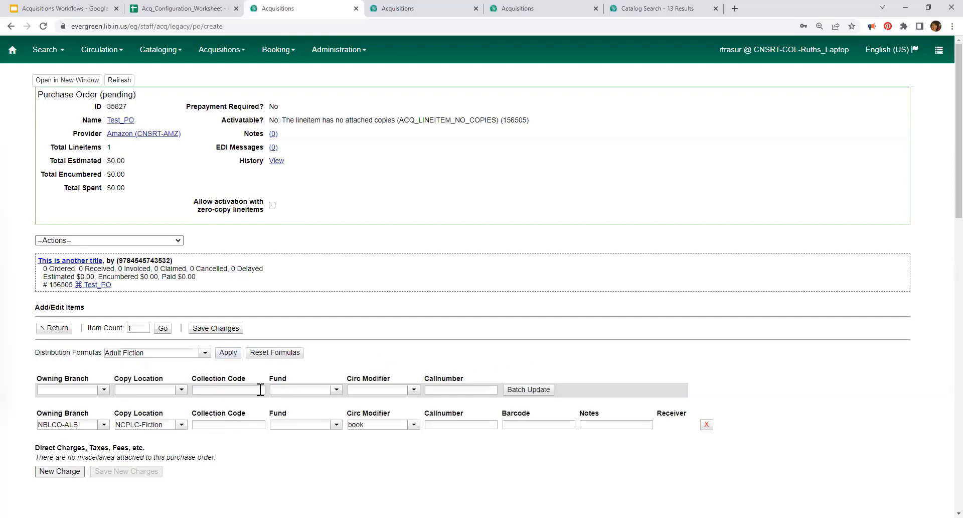
Step: Set the copy's owning branch to CNSRT-COL
{"action": "left_click", "coordinate": [104, 424]}
{"action": "key", "text": "BackSpace"}
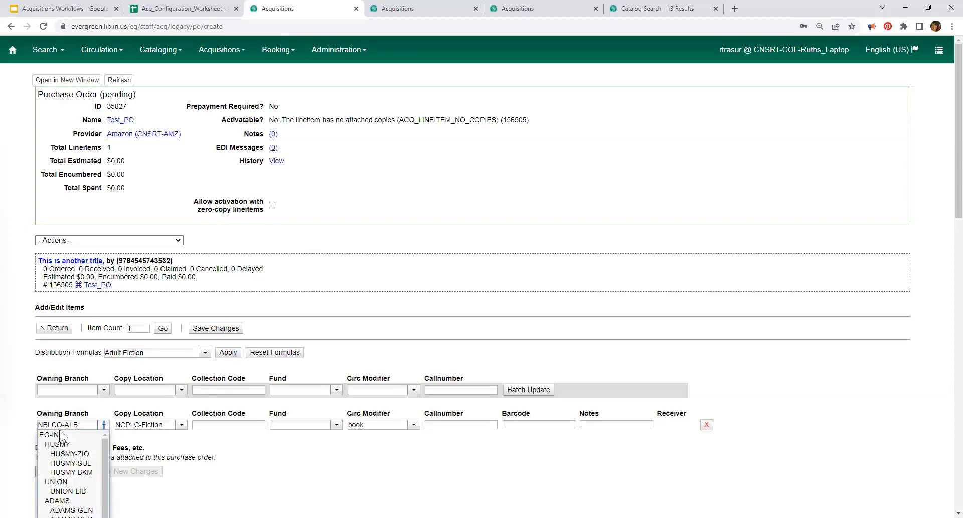
{"action": "left_click_drag", "start_coordinate": [81, 427], "coordinate": [35, 424]}
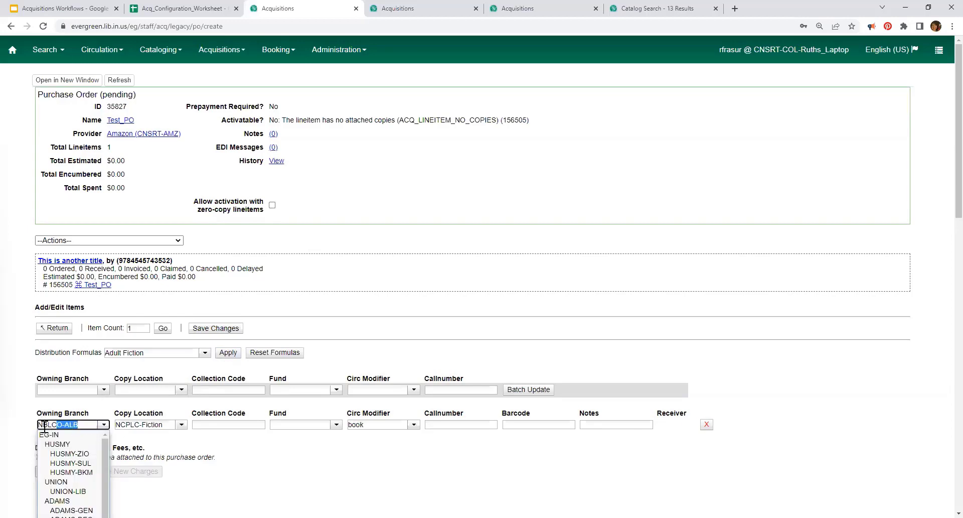
{"action": "type", "text": "CNSRT"}
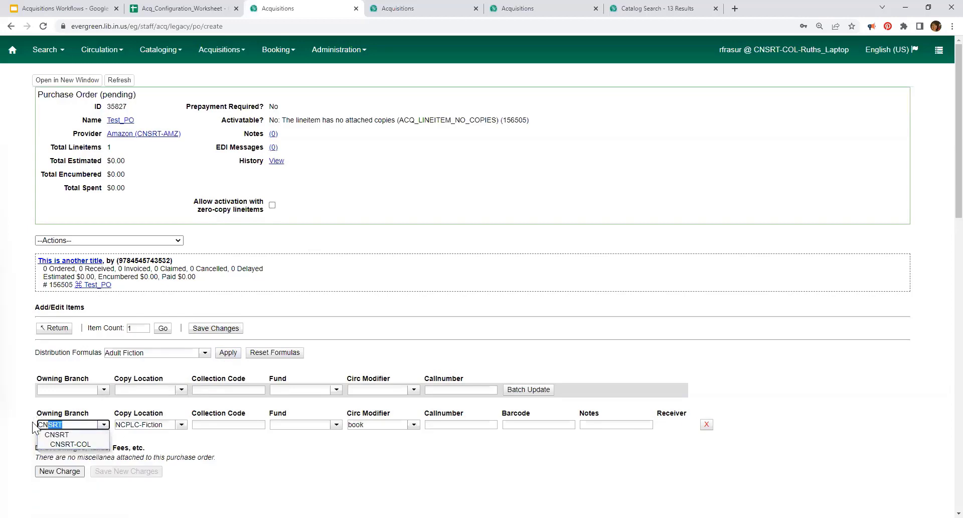
{"action": "left_click", "coordinate": [65, 443]}
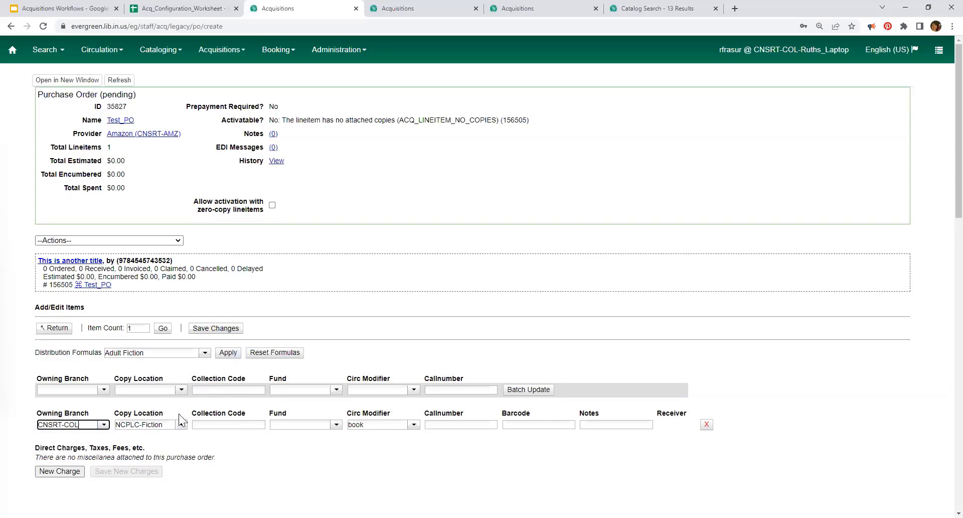
Step: Set the copy location to Consortium Collection
{"action": "left_click", "coordinate": [161, 426]}
{"action": "left_click", "coordinate": [165, 425]}
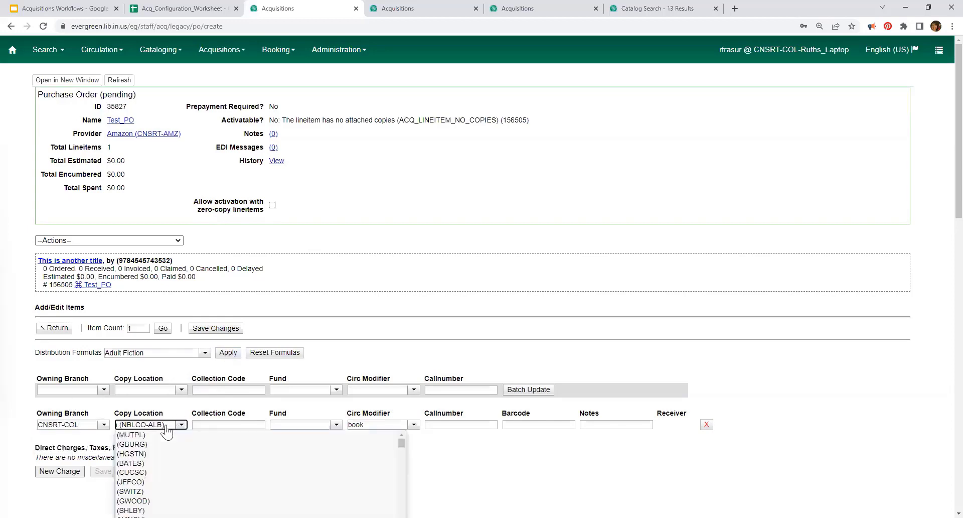
{"action": "key", "text": "BackSpace"}
{"action": "key", "text": "BackSpace"}
{"action": "key", "text": "BackSpace"}
{"action": "key", "text": "BackSpace"}
{"action": "key", "text": "BackSpace"}
{"action": "key", "text": "BackSpace"}
{"action": "key", "text": "BackSpace"}
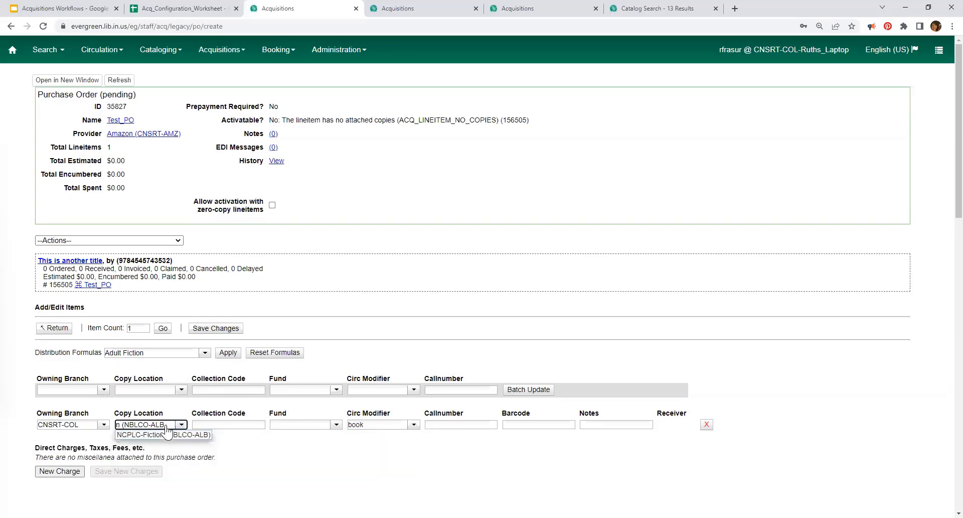
{"action": "key", "text": "BackSpace"}
{"action": "key", "text": "BackSpace"}
{"action": "key", "text": "BackSpace"}
{"action": "key", "text": "BackSpace"}
{"action": "key", "text": "BackSpace"}
{"action": "key", "text": "BackSpace"}
{"action": "key", "text": "BackSpace"}
{"action": "key", "text": "BackSpace"}
{"action": "key", "text": "BackSpace"}
{"action": "key", "text": "BackSpace"}
{"action": "key", "text": "BackSpace"}
{"action": "key", "text": "BackSpace"}
{"action": "key", "text": "BackSpace"}
{"action": "key", "text": "BackSpace"}
{"action": "key", "text": "BackSpace"}
{"action": "key", "text": "BackSpace"}
{"action": "key", "text": "BackSpace"}
{"action": "key", "text": "BackSpace"}
{"action": "type", "text": "co"}
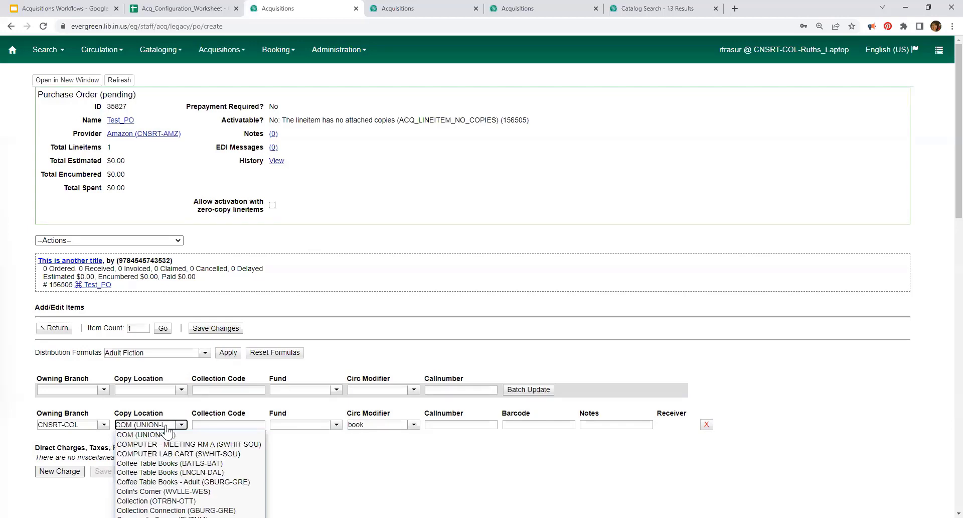
{"action": "scroll", "coordinate": [168, 472], "scroll_direction": "down", "scroll_amount": 1}
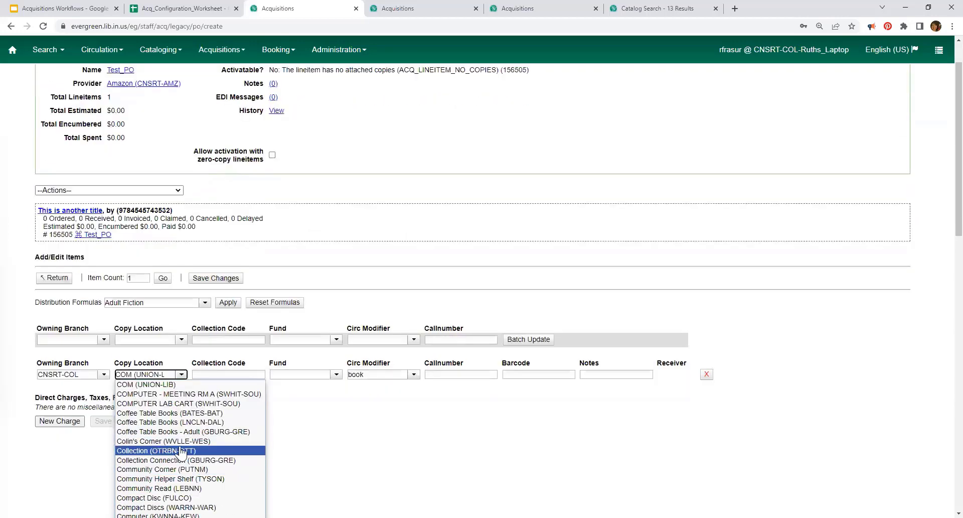
{"action": "scroll", "coordinate": [168, 479], "scroll_direction": "down", "scroll_amount": 3}
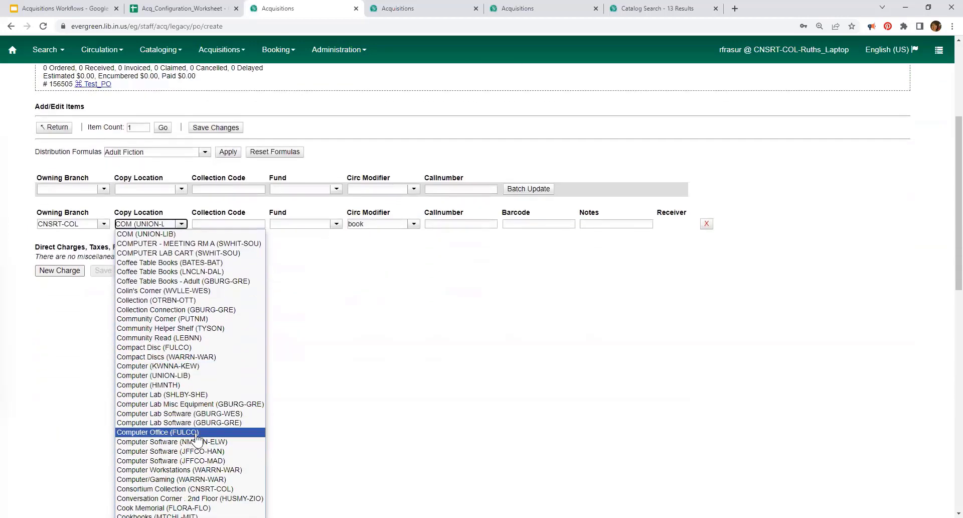
{"action": "scroll", "coordinate": [199, 429], "scroll_direction": "down", "scroll_amount": 1}
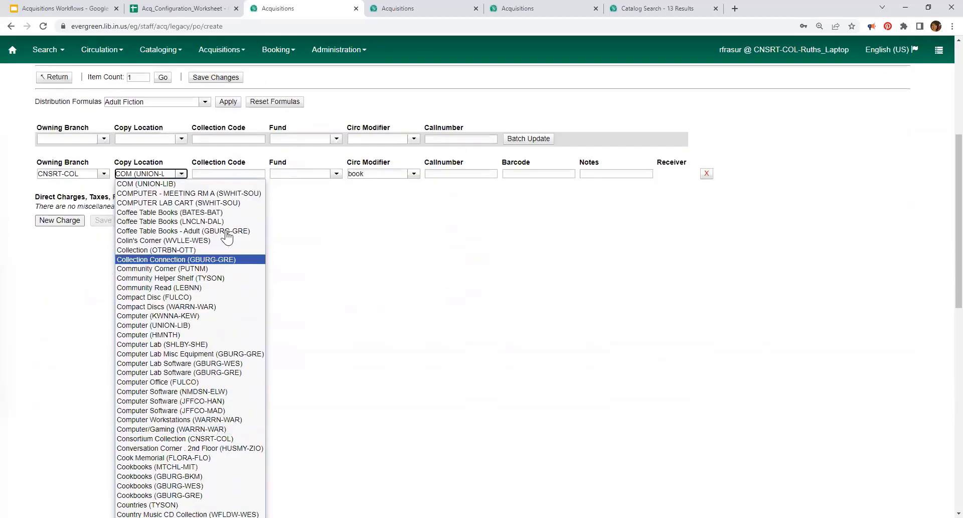
{"action": "triple_click", "coordinate": [154, 172]}
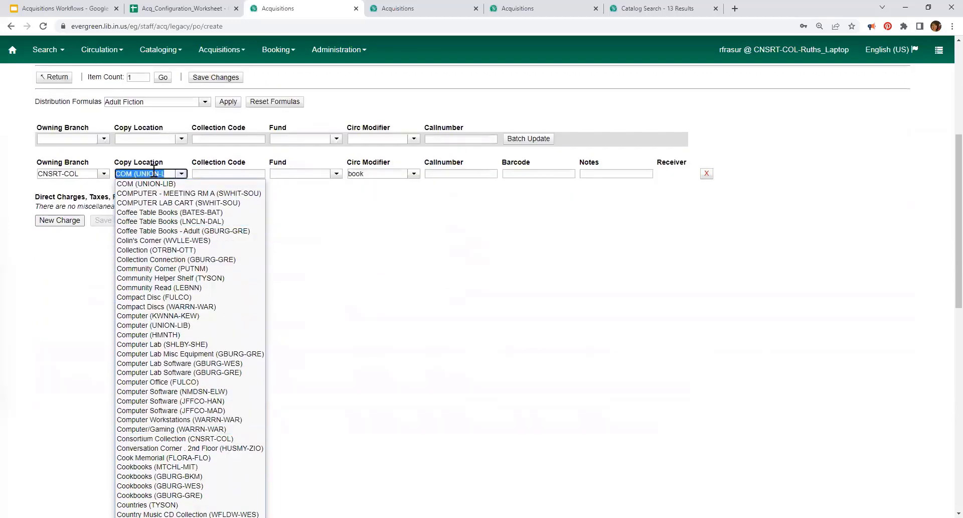
{"action": "type", "text": "cn"}
{"action": "key", "text": "BackSpace"}
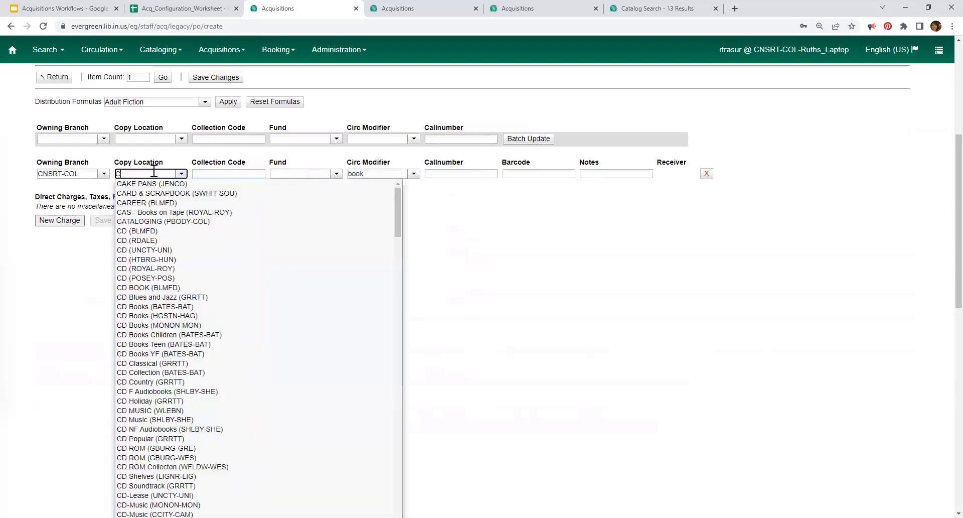
{"action": "type", "text": "N"}
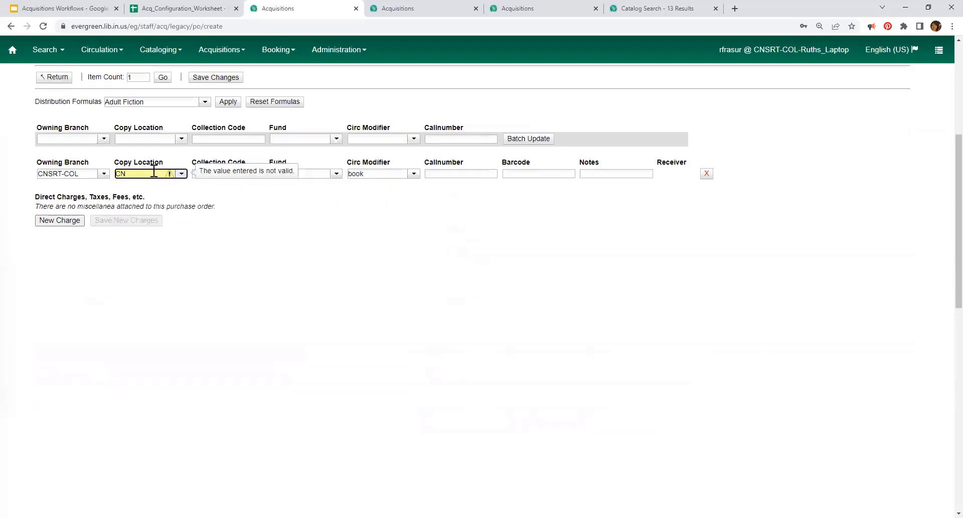
{"action": "key", "text": "BackSpace"}
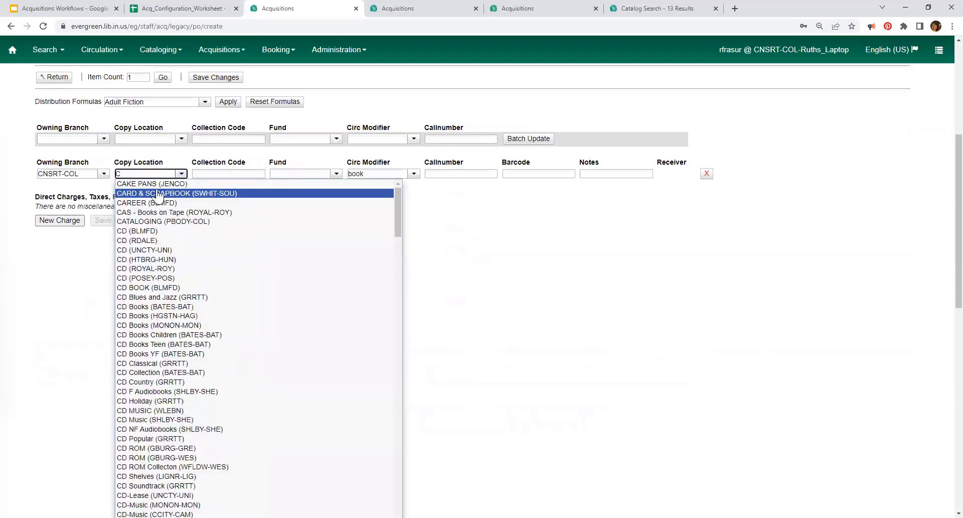
{"action": "type", "text": "onsortium Col"}
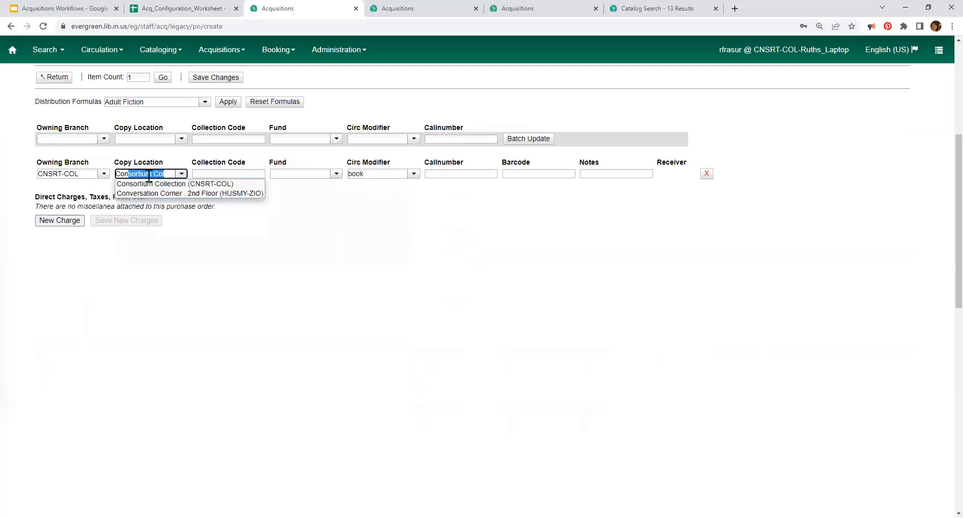
{"action": "left_click", "coordinate": [150, 184]}
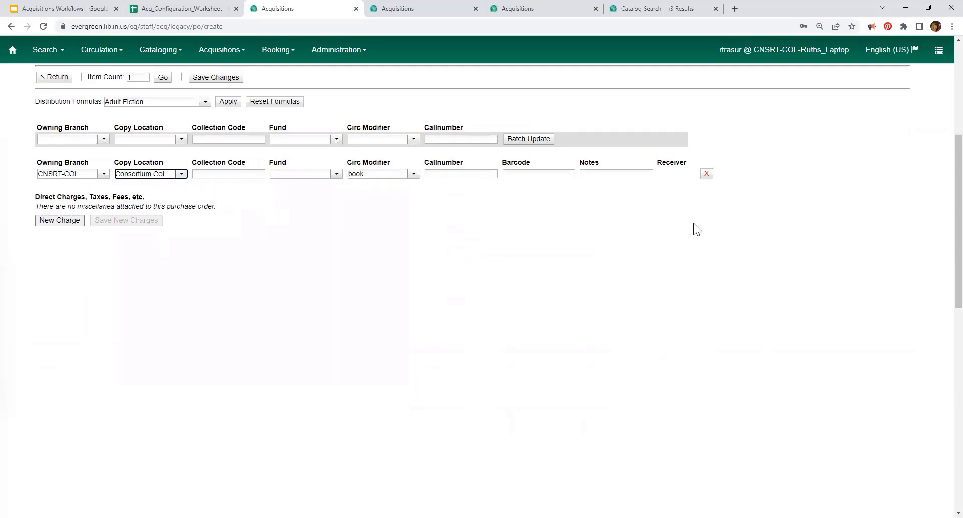
{"action": "scroll", "coordinate": [321, 325], "scroll_direction": "up", "scroll_amount": 3}
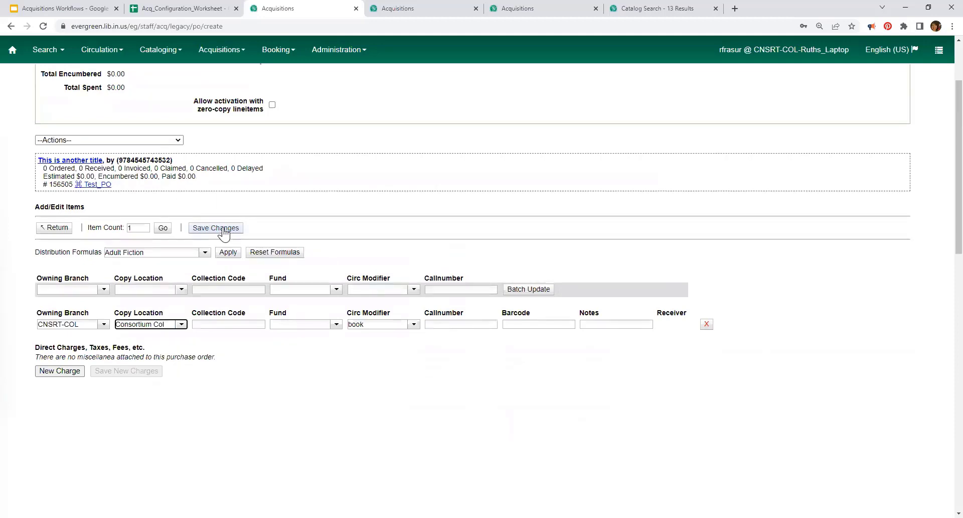
Step: Charge the copy to fund EICC (2022) and save the changes
{"action": "left_click", "coordinate": [335, 324]}
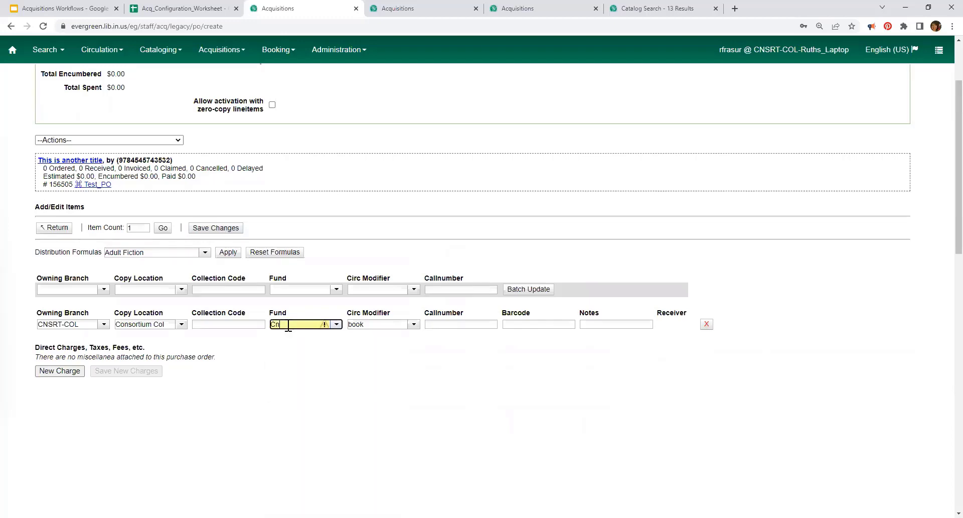
{"action": "type", "text": "C"}
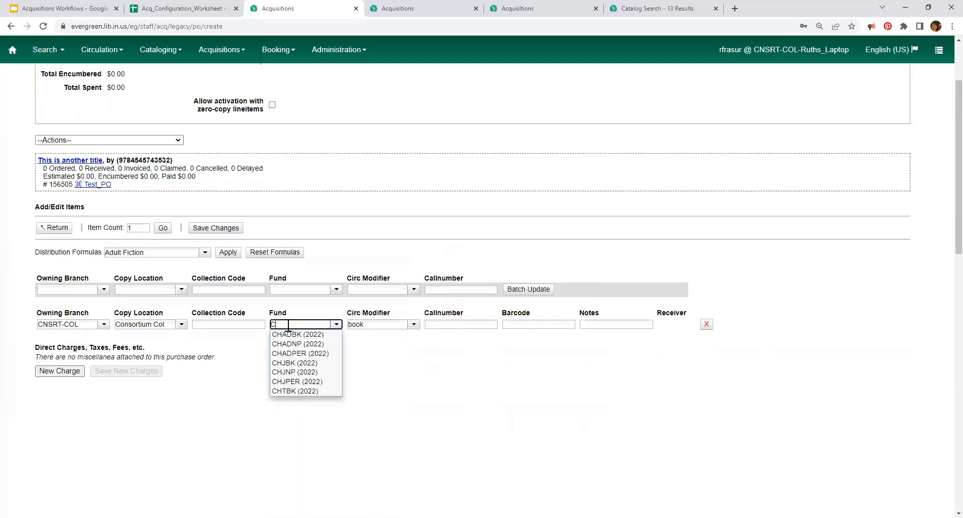
{"action": "key", "text": "BackSpace"}
{"action": "type", "text": "EICC (2019"}
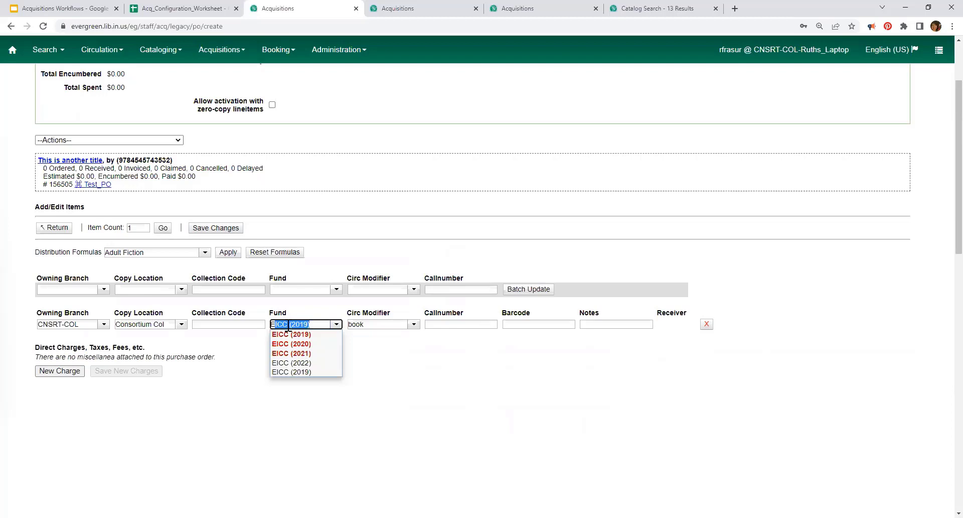
{"action": "left_click", "coordinate": [291, 363]}
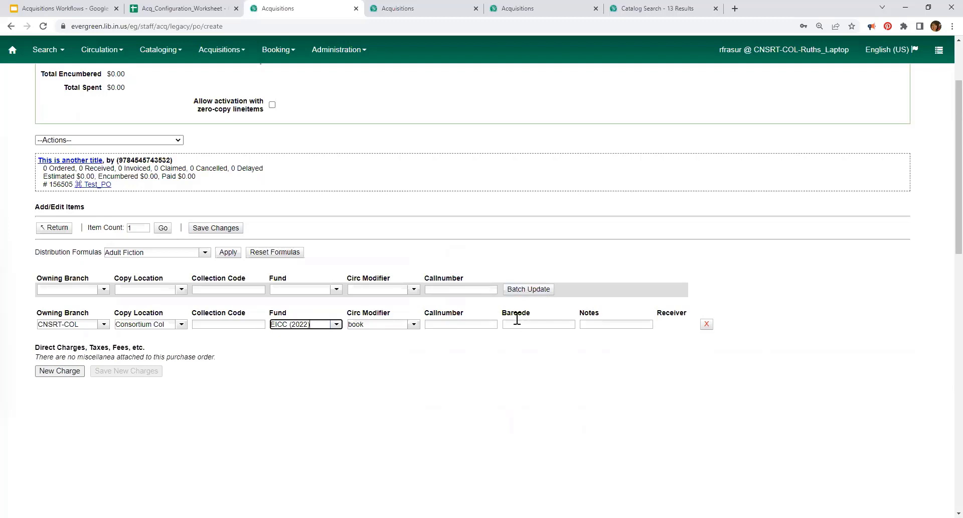
{"action": "left_click", "coordinate": [213, 229]}
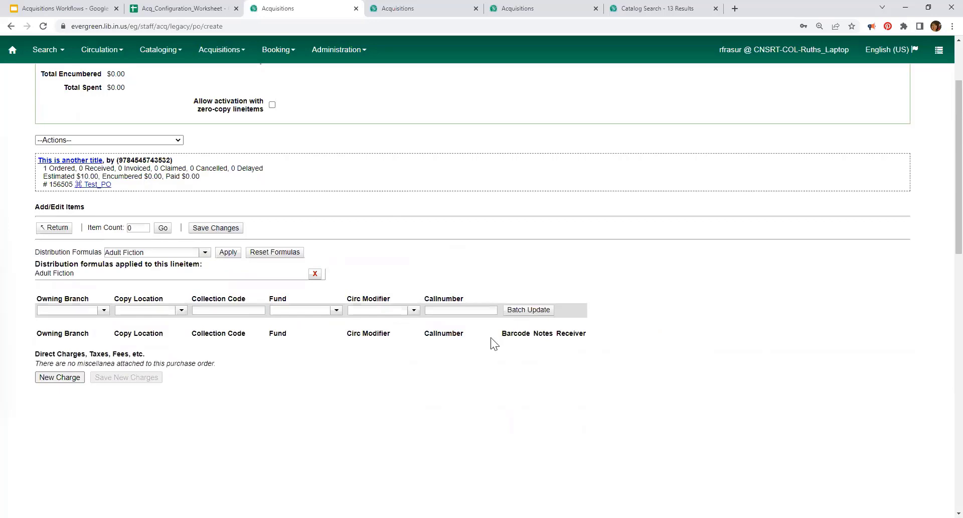
Step: Return to the line items, view Copies(1), and submit the dialog to reach purchase order search
{"action": "left_click", "coordinate": [56, 227]}
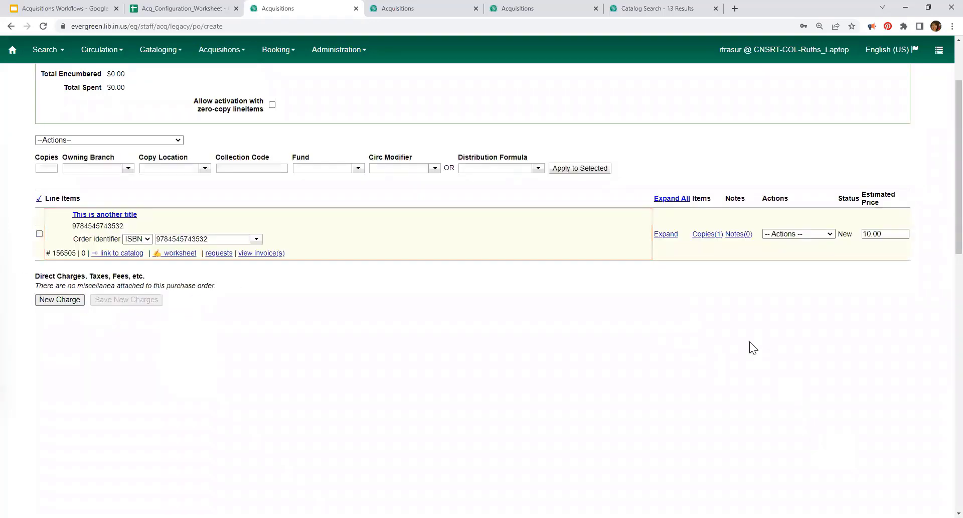
{"action": "scroll", "coordinate": [732, 351], "scroll_direction": "up", "scroll_amount": 2}
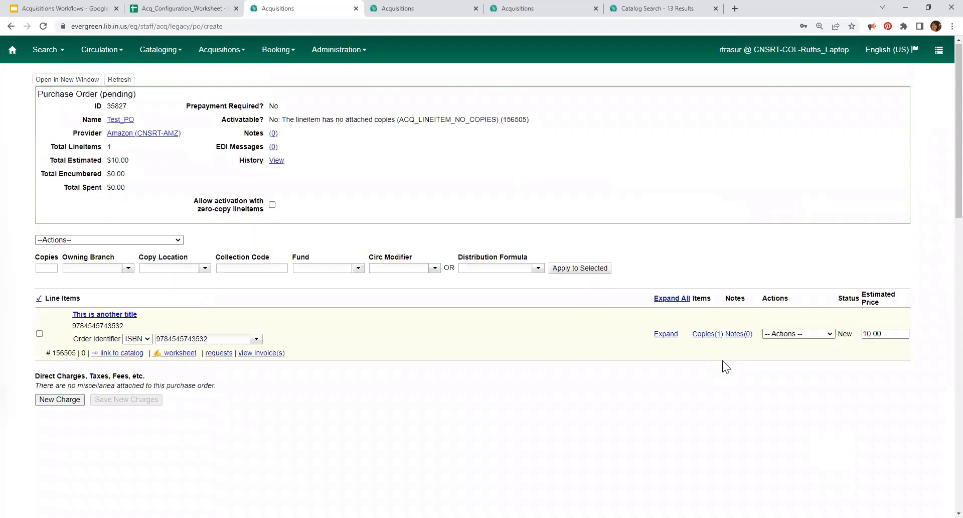
{"action": "left_click", "coordinate": [711, 336]}
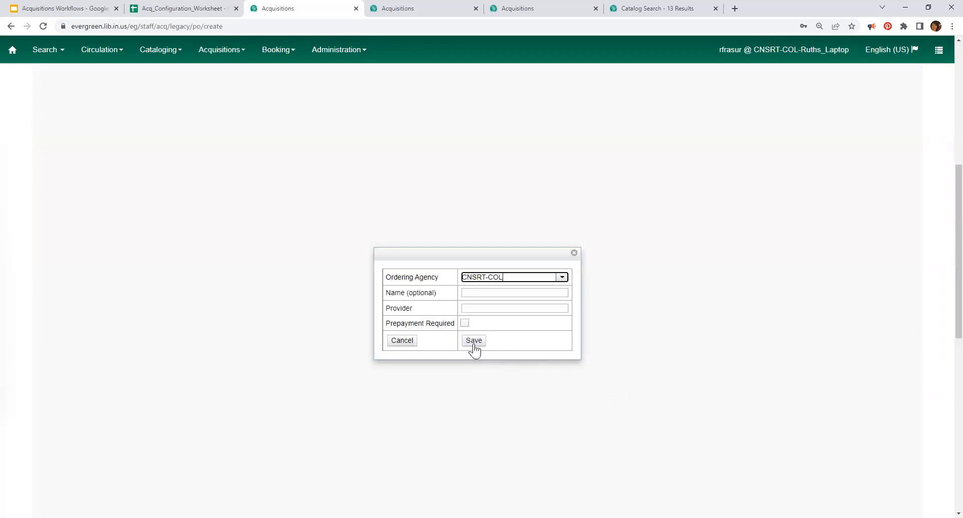
{"action": "left_click", "coordinate": [472, 341]}
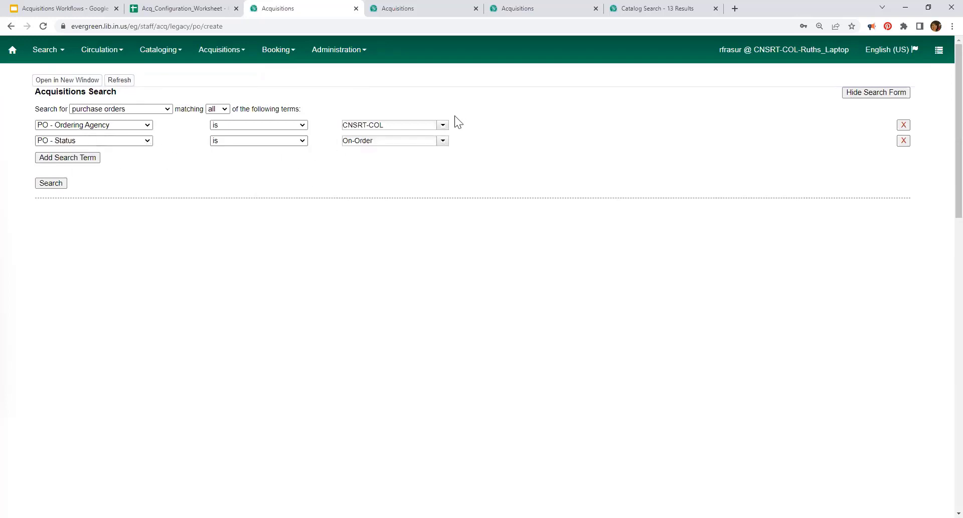
Step: Search for New CNSRT-COL purchase orders, dismiss the no-results alert, and close that tab
{"action": "left_click", "coordinate": [443, 141]}
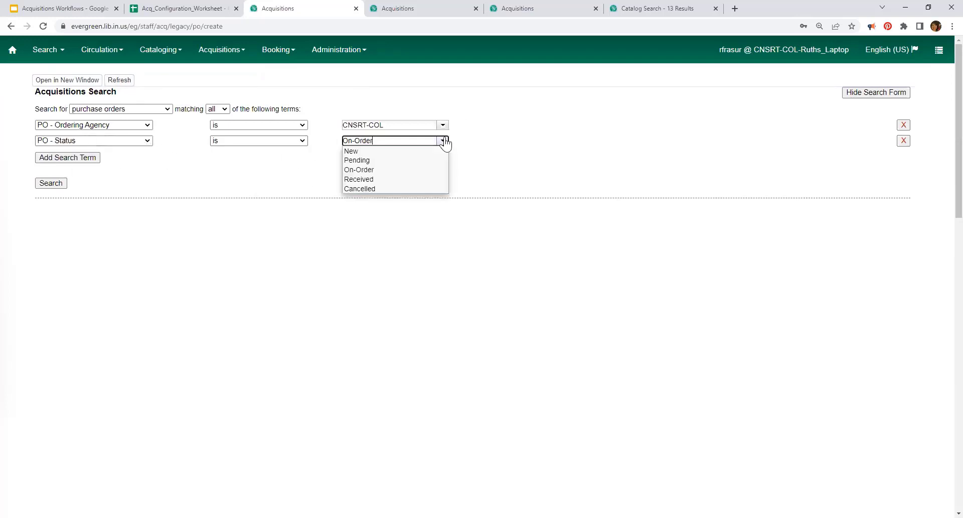
{"action": "left_click", "coordinate": [351, 151]}
{"action": "left_click", "coordinate": [69, 158]}
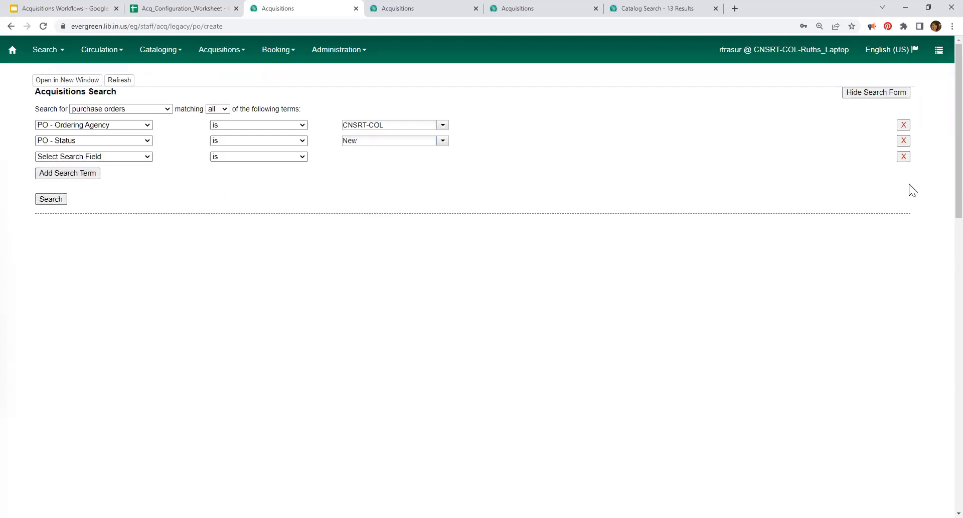
{"action": "left_click", "coordinate": [904, 156]}
{"action": "left_click", "coordinate": [50, 183]}
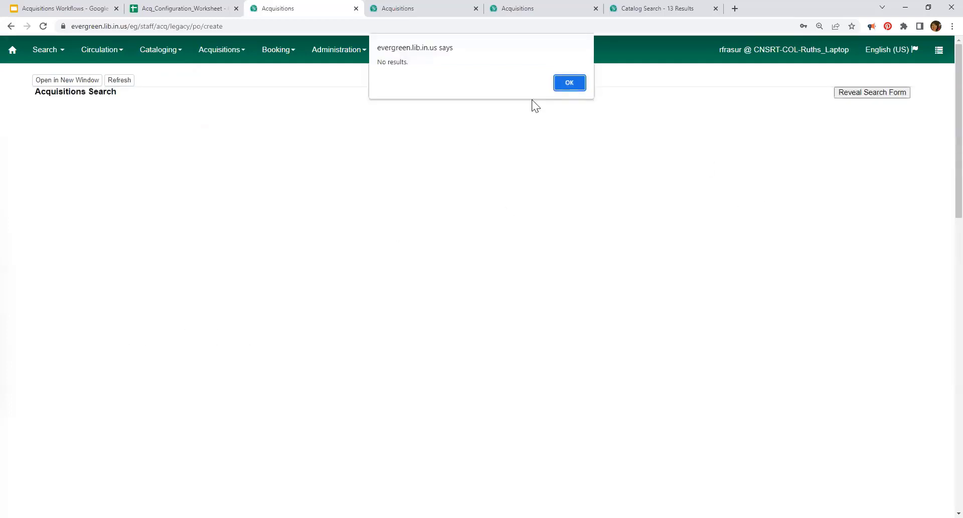
{"action": "left_click", "coordinate": [569, 82]}
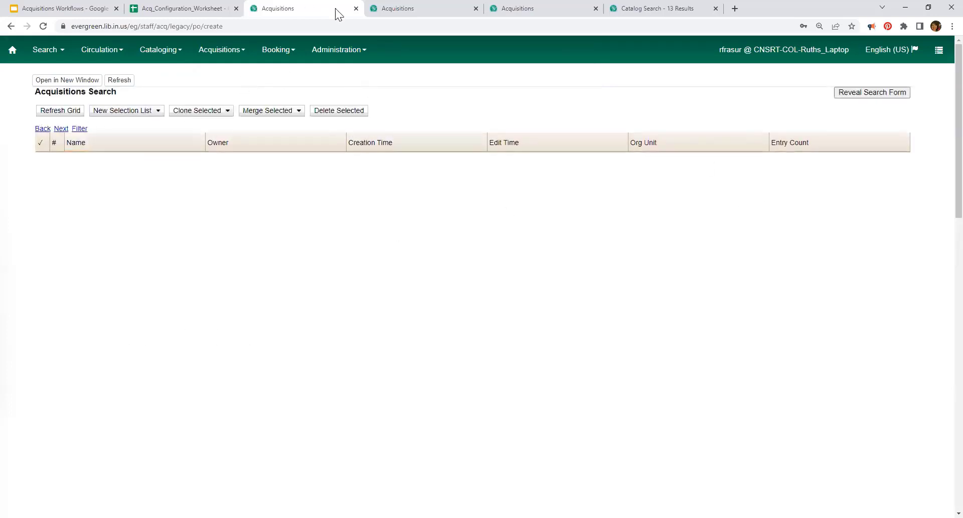
{"action": "left_click", "coordinate": [356, 9]}
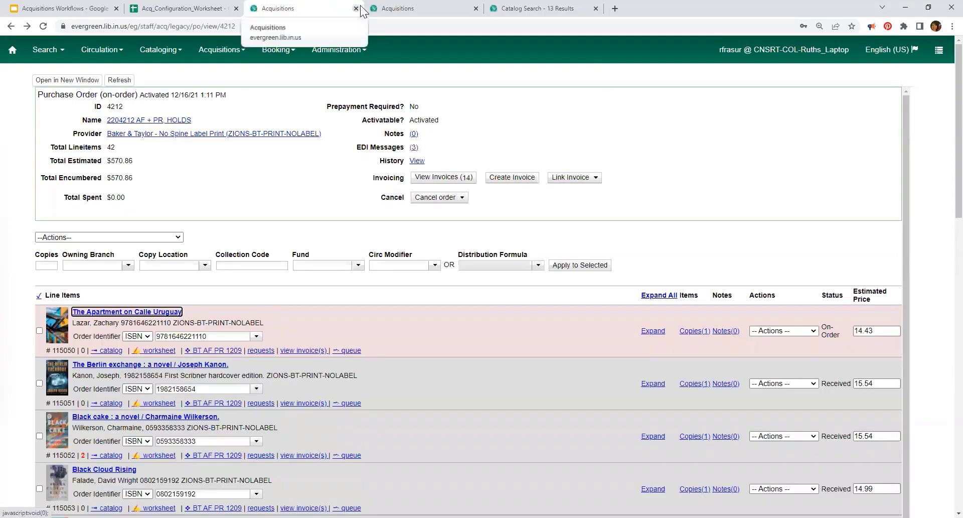
Step: Search CNSRT-COL purchase orders in General Search without a status filter, then open Test_PO
{"action": "left_click", "coordinate": [390, 9]}
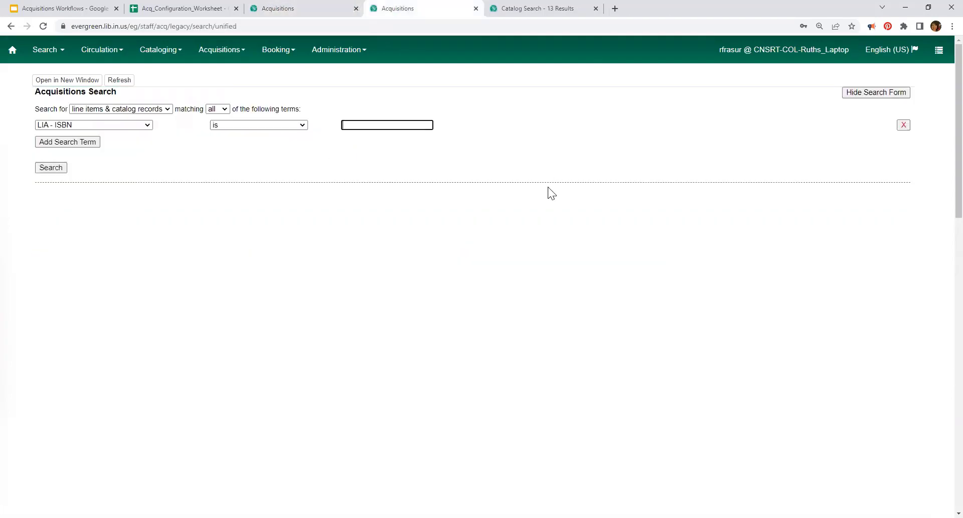
{"action": "left_click", "coordinate": [210, 50]}
{"action": "left_click", "coordinate": [213, 74]}
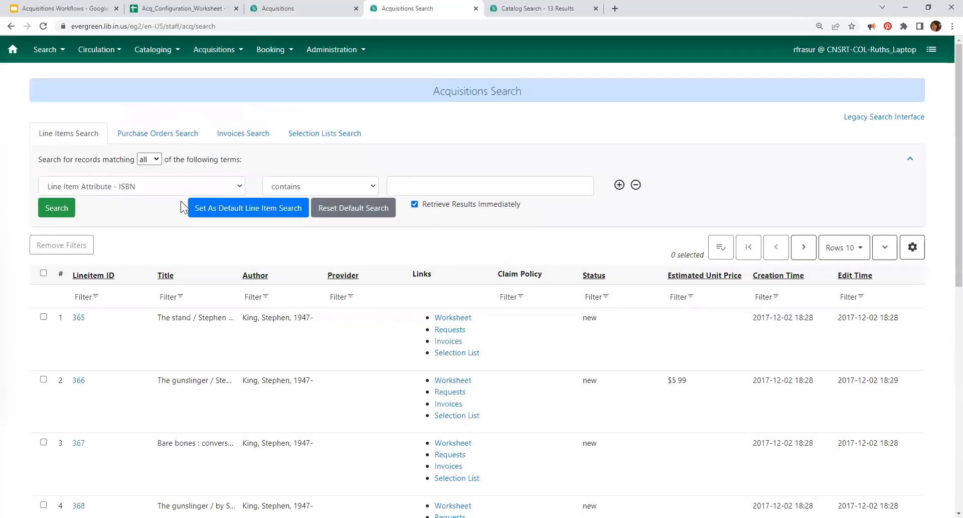
{"action": "left_click", "coordinate": [170, 134]}
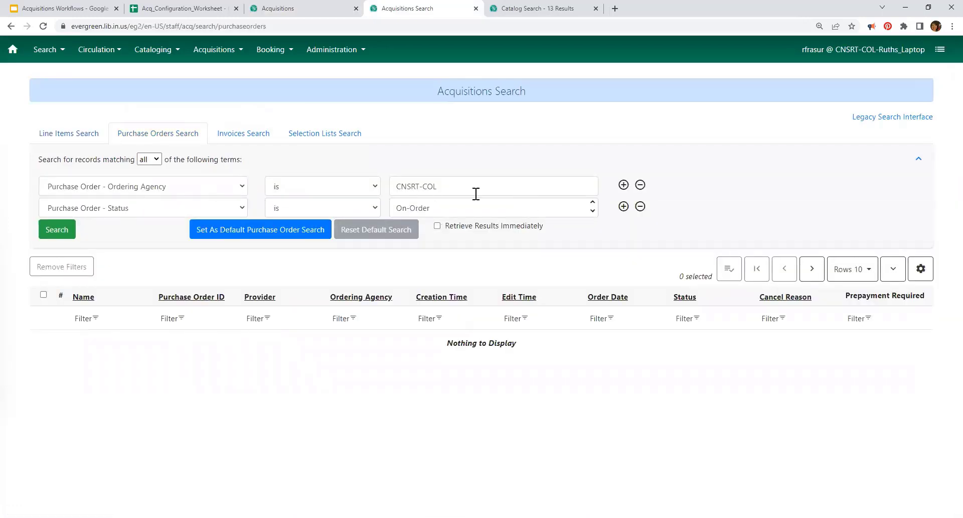
{"action": "left_click", "coordinate": [640, 206]}
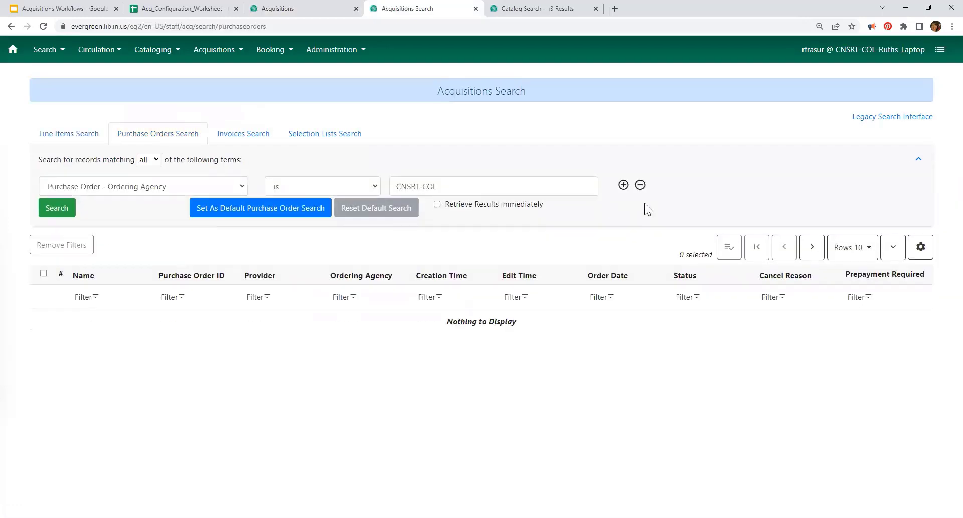
{"action": "left_click", "coordinate": [57, 208]}
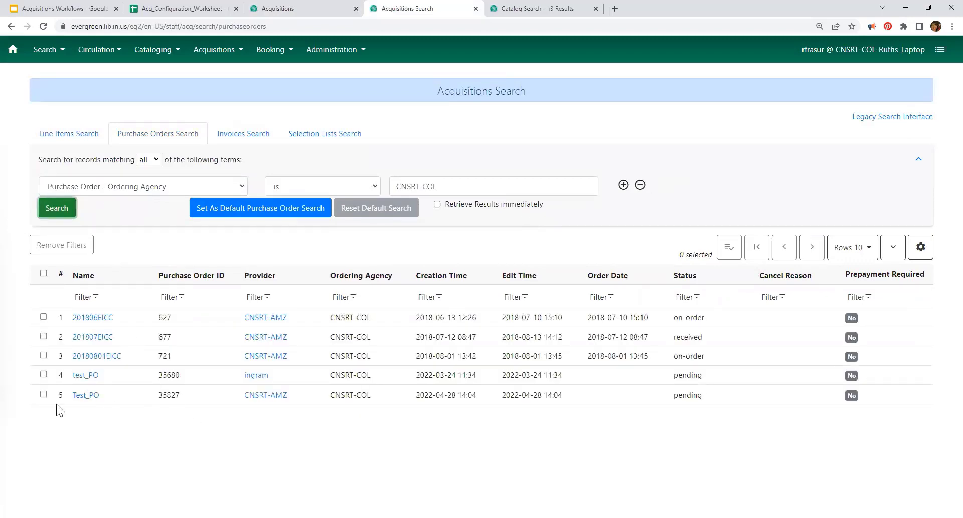
{"action": "left_click", "coordinate": [89, 394]}
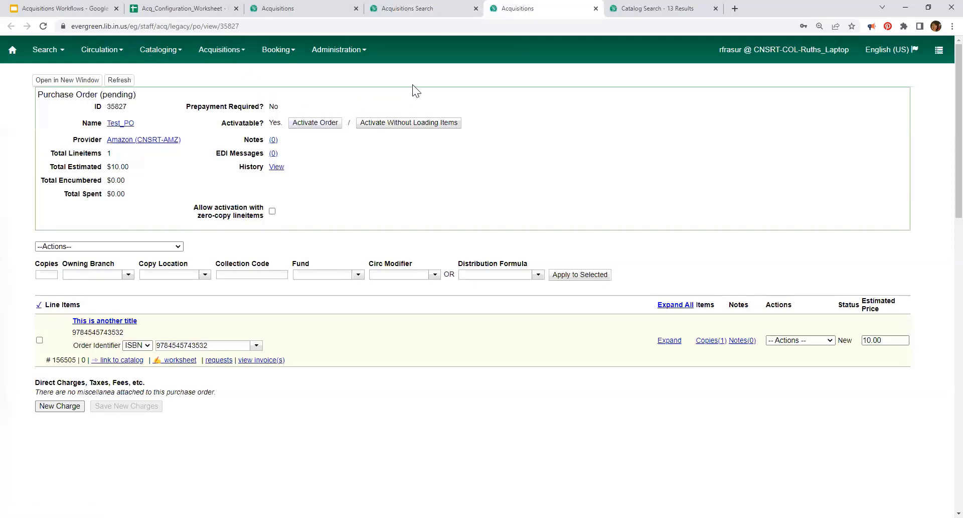
Step: On the MARC order record upload form, set Context Org Unit to PORTR
{"action": "left_click", "coordinate": [215, 49]}
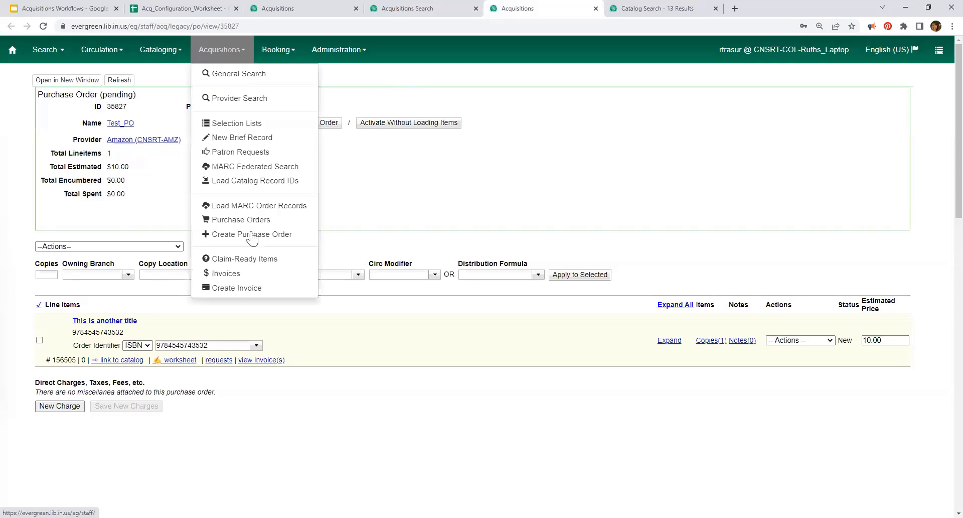
{"action": "left_click", "coordinate": [234, 207]}
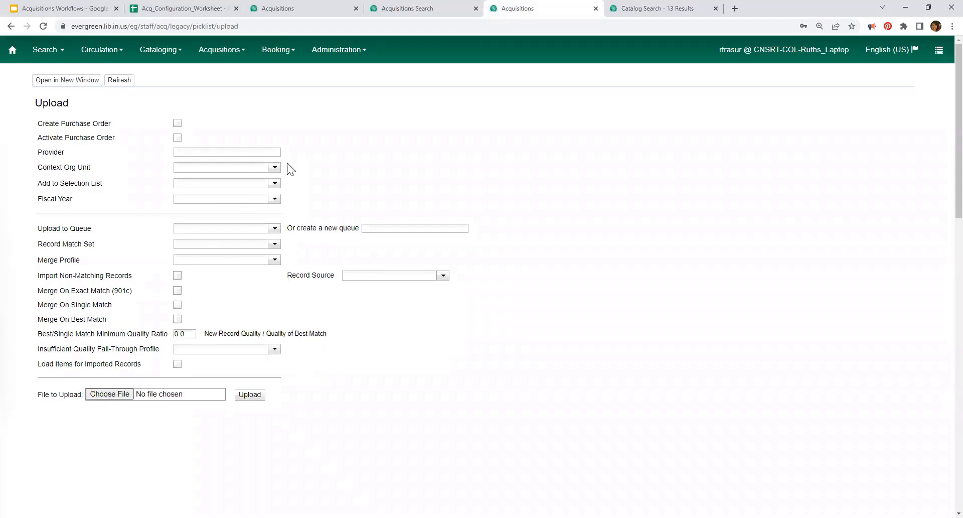
{"action": "left_click", "coordinate": [274, 168]}
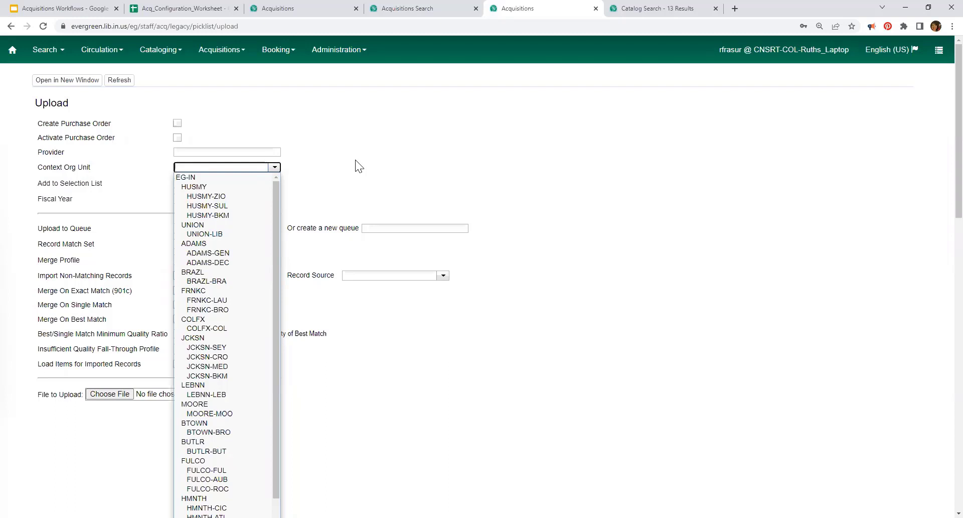
{"action": "left_click", "coordinate": [206, 197]}
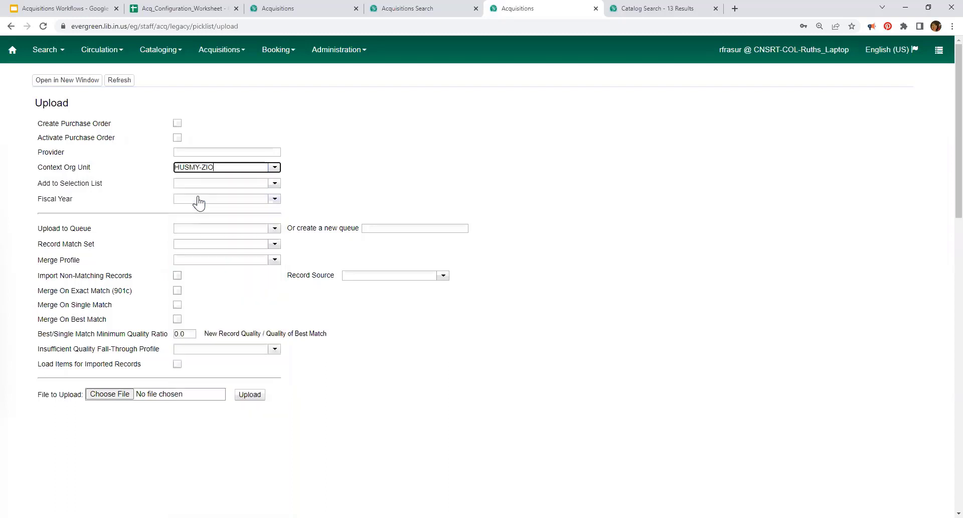
{"action": "left_click", "coordinate": [274, 167]}
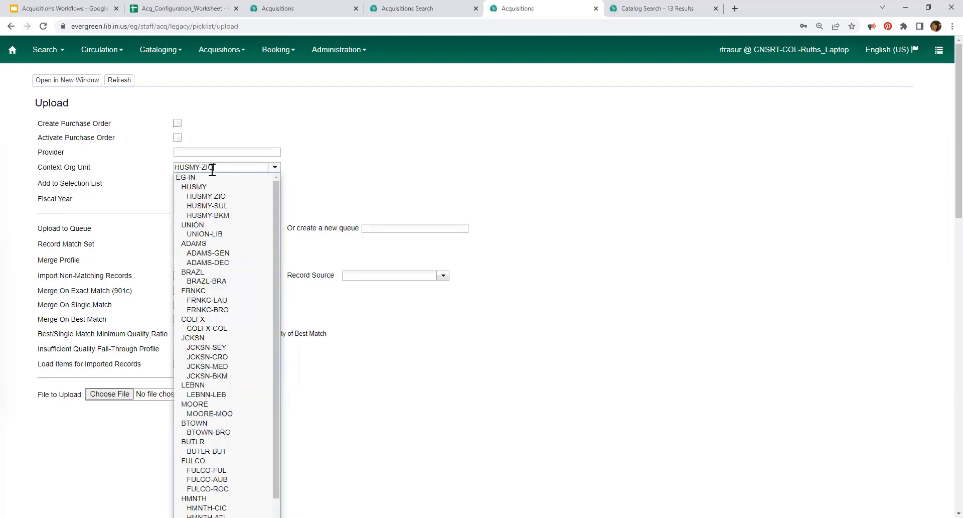
{"action": "left_click_drag", "start_coordinate": [213, 167], "coordinate": [200, 167]}
{"action": "key", "text": "BackSpace"}
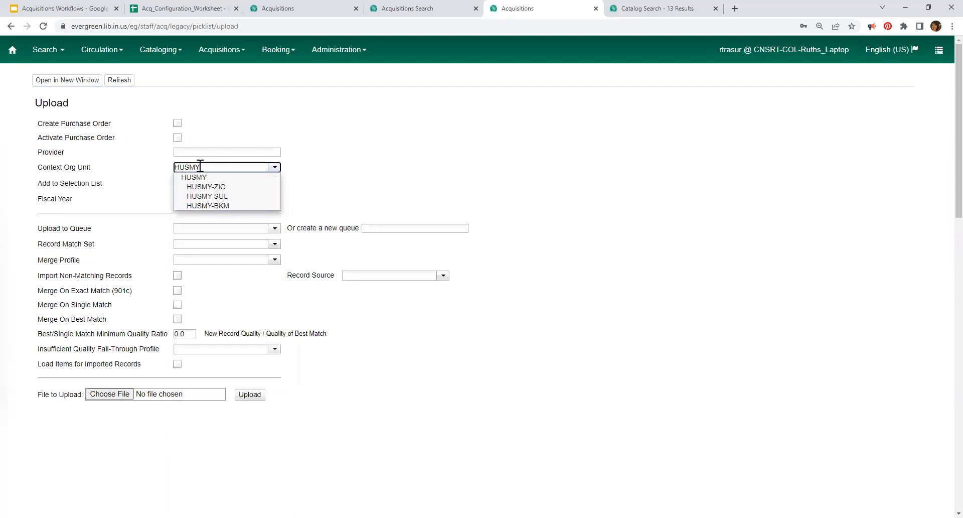
{"action": "double_click", "coordinate": [200, 167]}
{"action": "type", "text": "PORTR"}
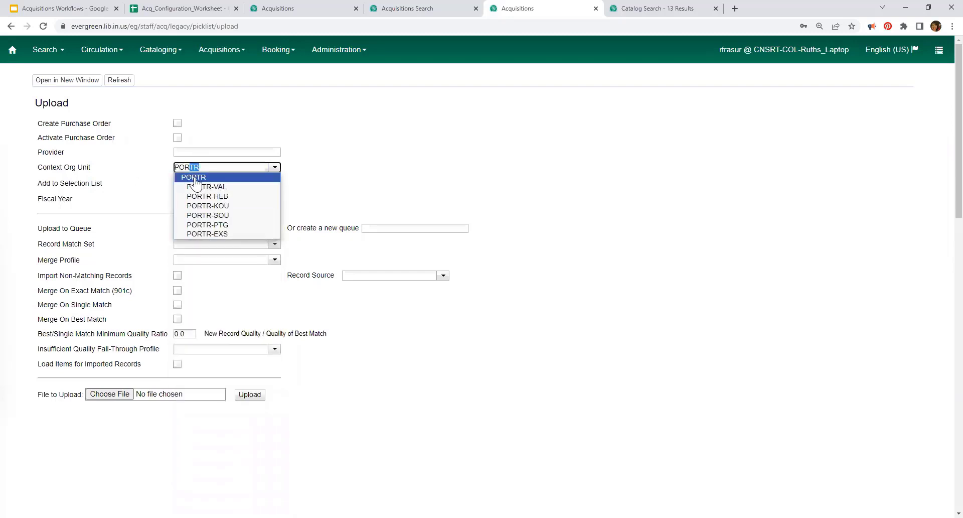
{"action": "left_click", "coordinate": [190, 177]}
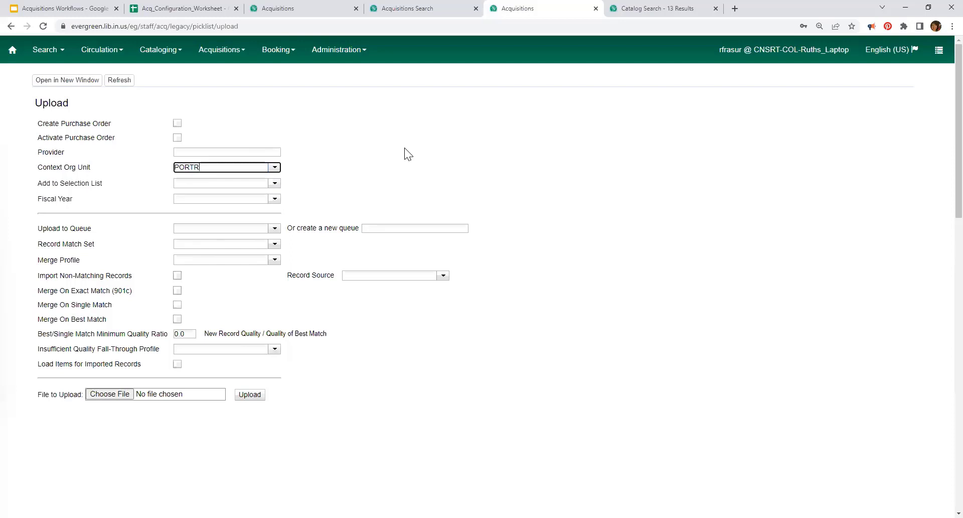
Step: Choose BT-ISL as the provider and review the selection list and fiscal year choices
{"action": "left_click", "coordinate": [219, 151]}
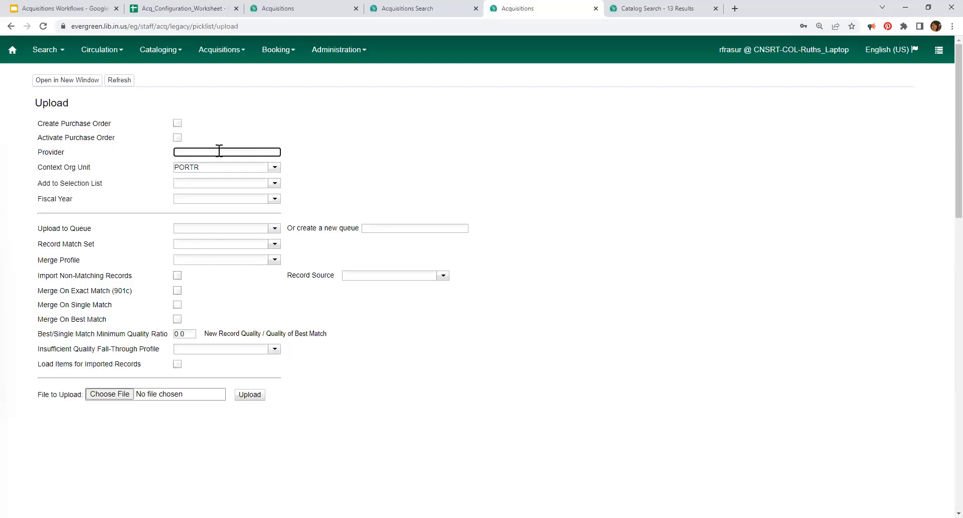
{"action": "type", "text": "B&N"}
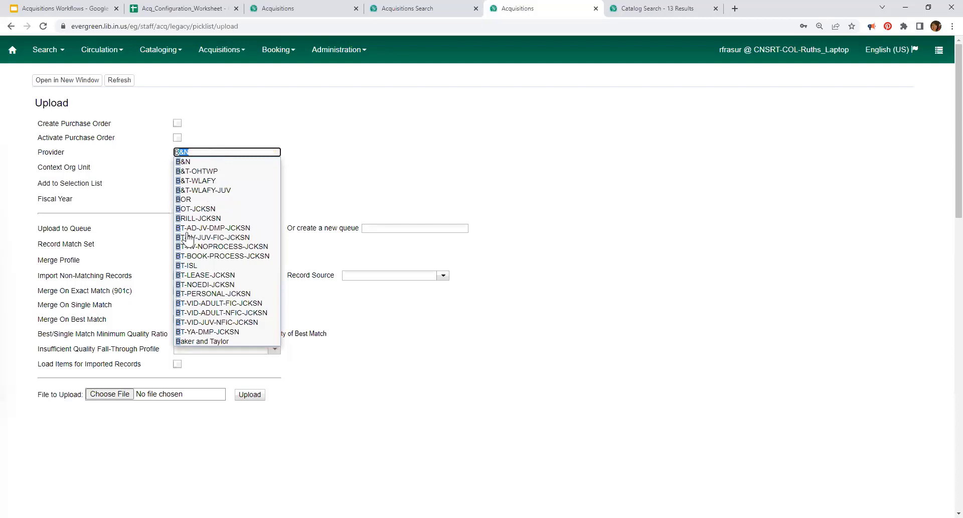
{"action": "left_click", "coordinate": [189, 266]}
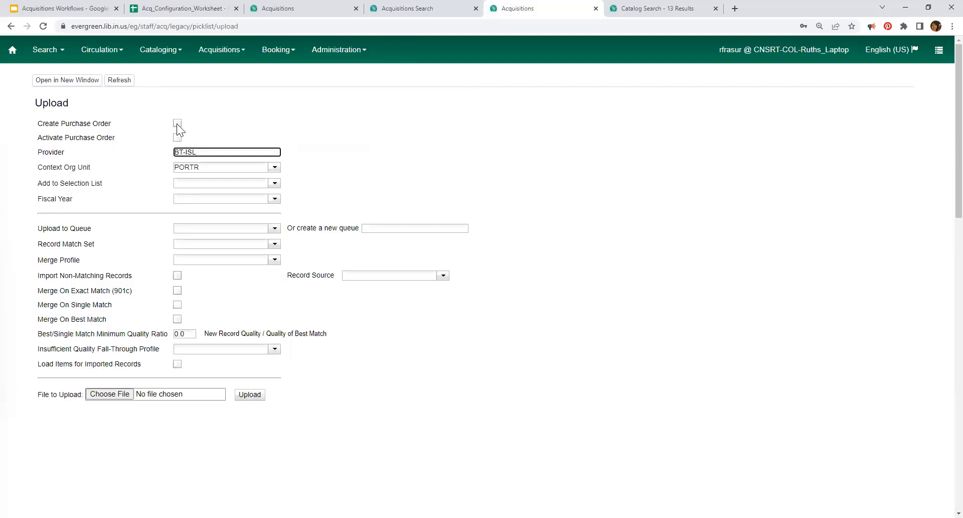
{"action": "left_click", "coordinate": [274, 183]}
{"action": "left_click", "coordinate": [381, 178]}
{"action": "left_click", "coordinate": [275, 199]}
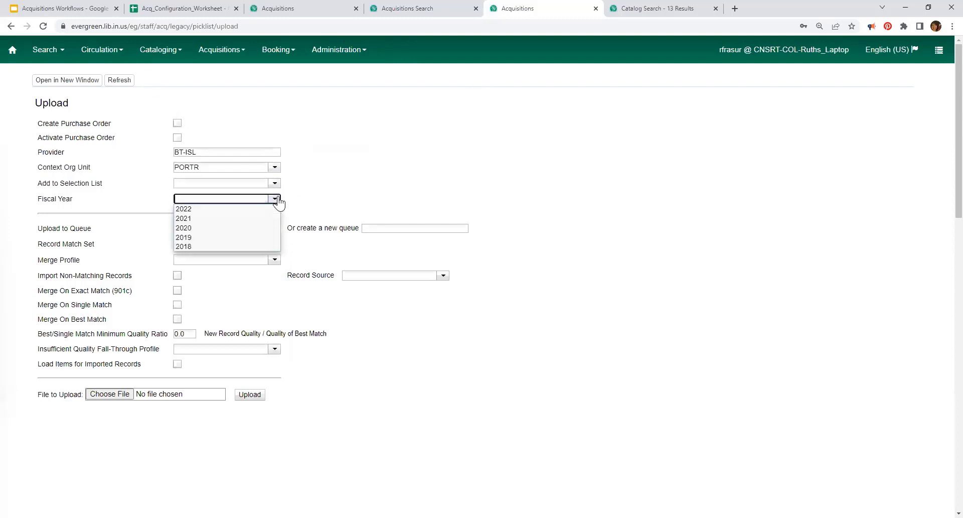
Step: Set the fiscal year to 2022 and review the upload queue options without choosing one
{"action": "left_click", "coordinate": [193, 216]}
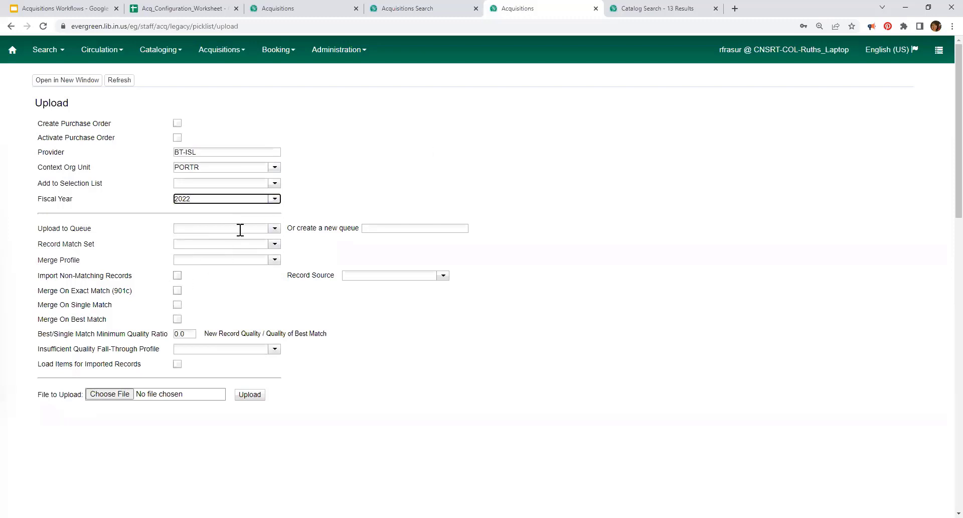
{"action": "left_click", "coordinate": [402, 228]}
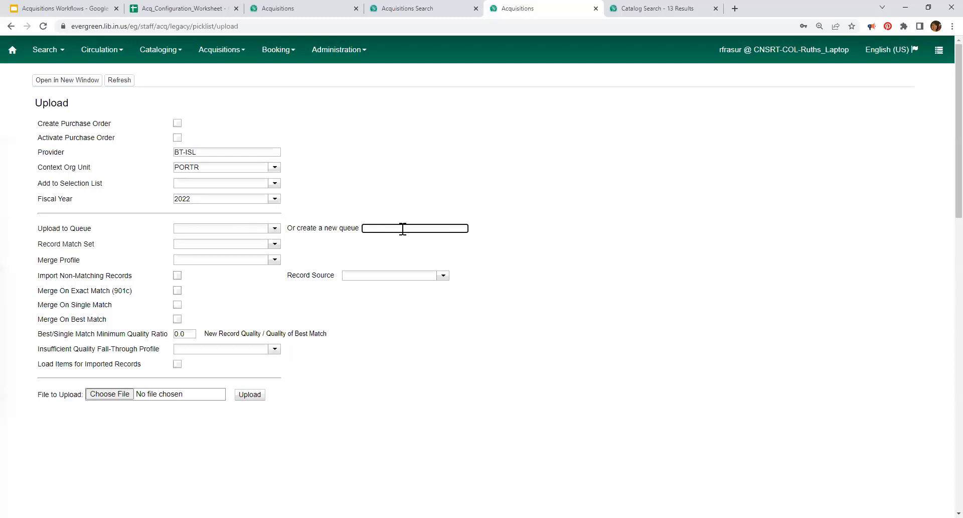
{"action": "left_click", "coordinate": [215, 228]}
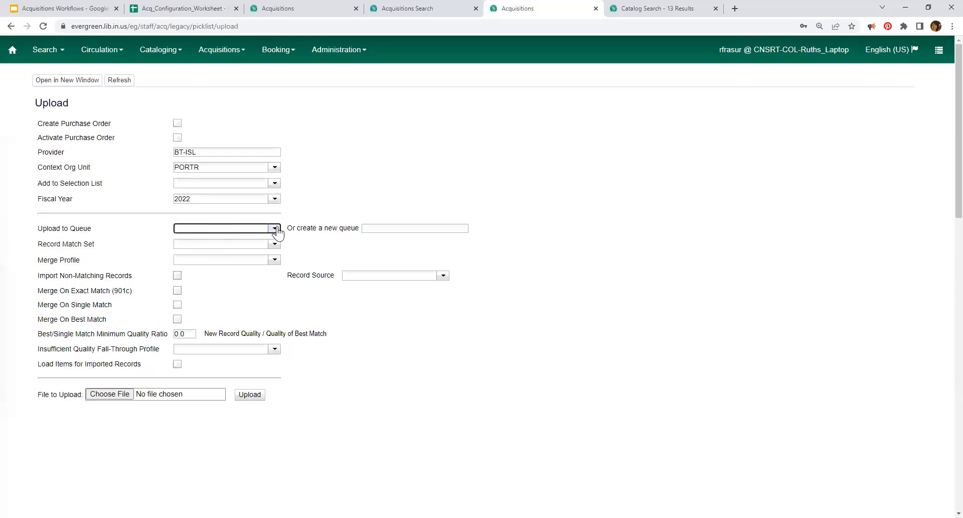
{"action": "left_click", "coordinate": [275, 229]}
{"action": "left_click", "coordinate": [387, 189]}
{"action": "left_click", "coordinate": [393, 228]}
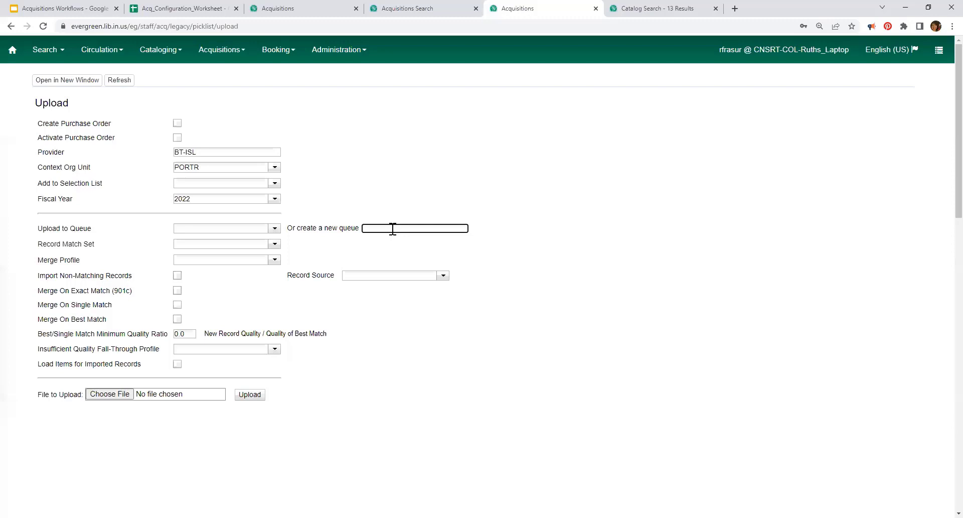
Step: Set Record Match Set to ISxN, UPC and Merge Profile to Match-Only Merge
{"action": "left_click", "coordinate": [275, 244]}
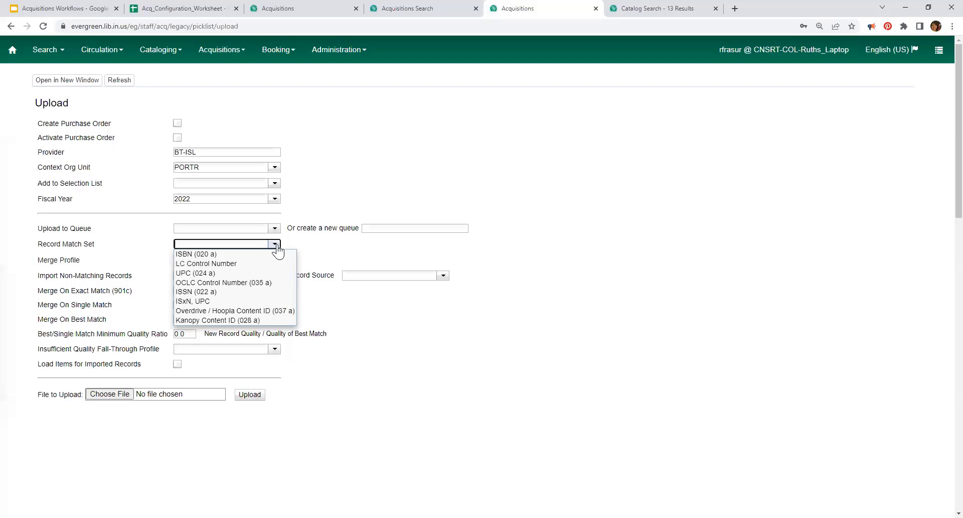
{"action": "left_click", "coordinate": [218, 301]}
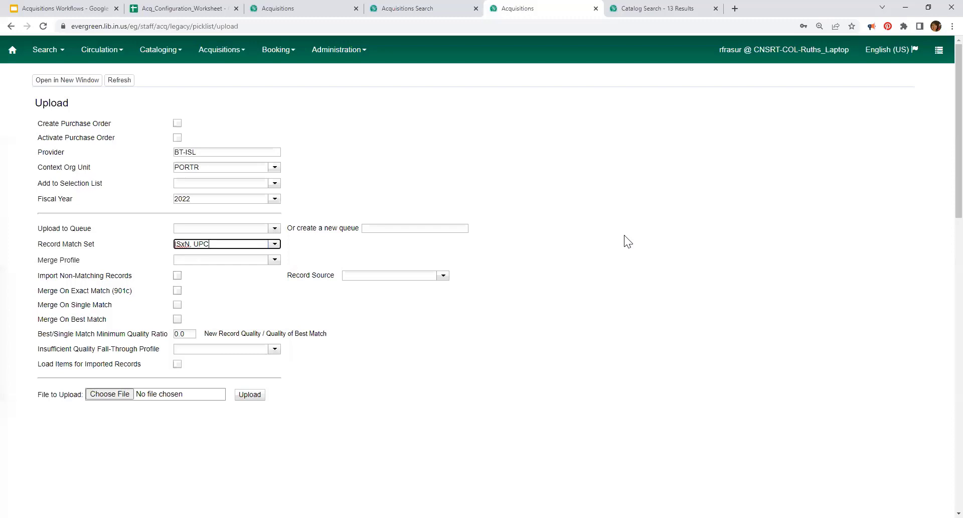
{"action": "left_click", "coordinate": [275, 259]}
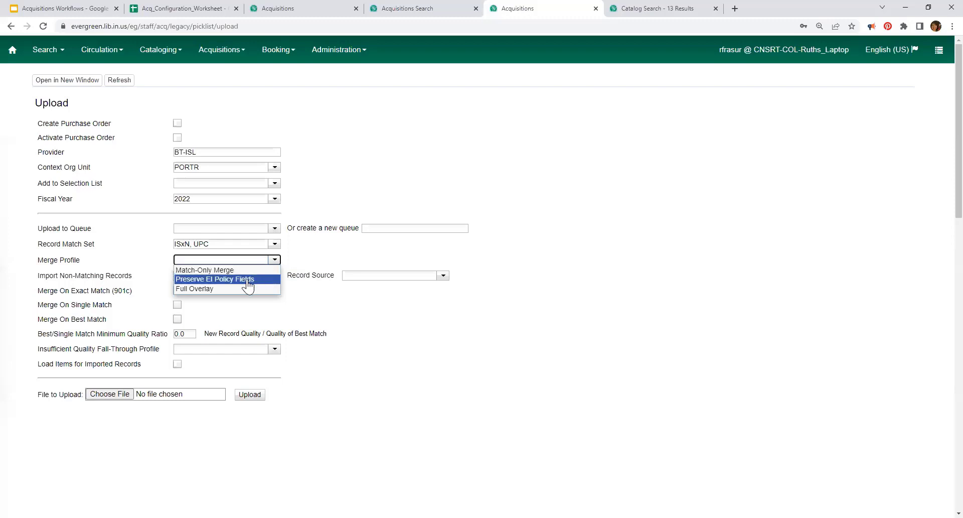
{"action": "left_click", "coordinate": [248, 280]}
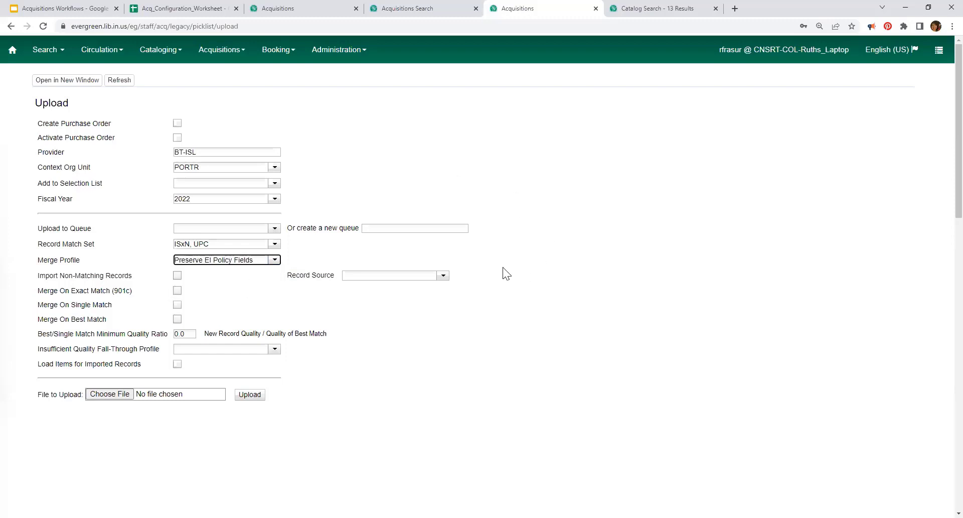
{"action": "scroll", "coordinate": [262, 248], "scroll_direction": "down", "scroll_amount": 1}
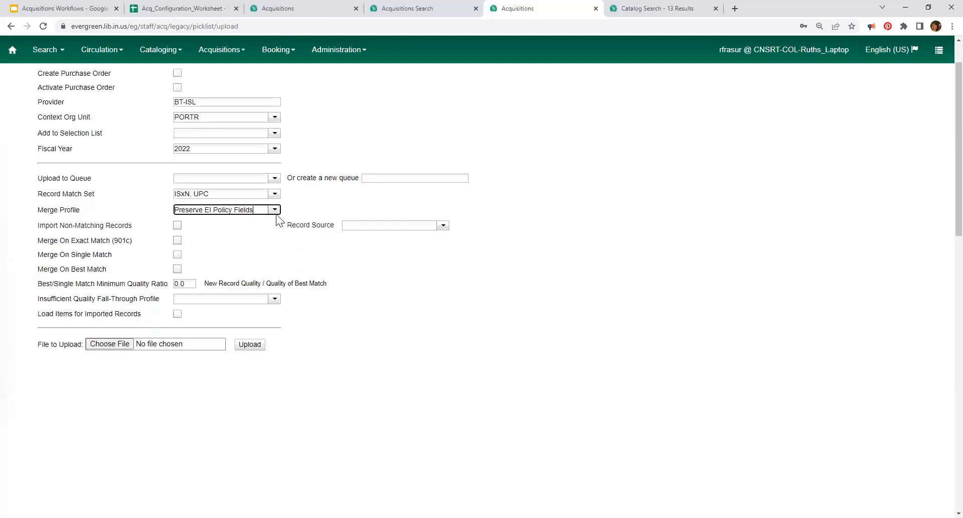
{"action": "left_click", "coordinate": [274, 210]}
{"action": "left_click", "coordinate": [273, 219]}
{"action": "scroll", "coordinate": [575, 236], "scroll_direction": "up", "scroll_amount": 1}
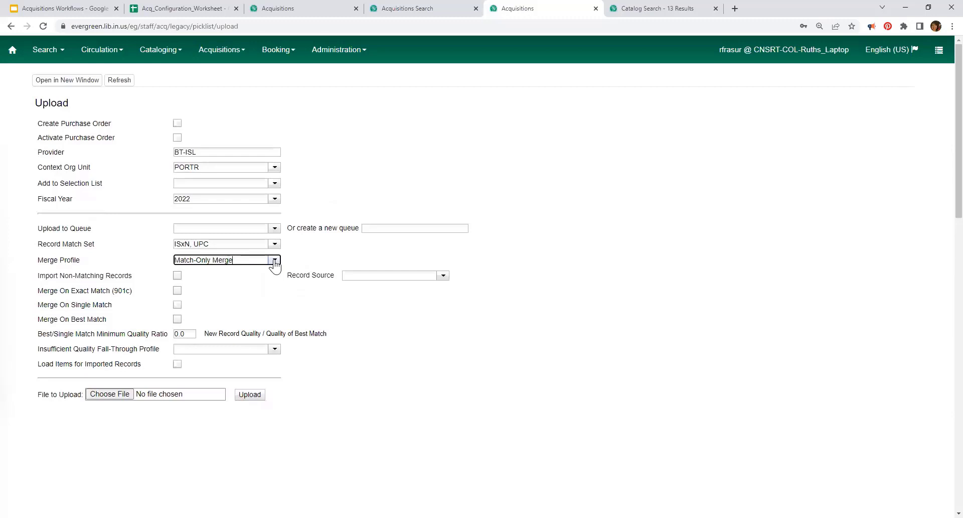
Step: Enable Import Non-Matching Records, Load Items, Create Purchase Order and Activate Purchase Order for the upload
{"action": "left_click", "coordinate": [481, 244]}
{"action": "left_click", "coordinate": [179, 318]}
{"action": "left_click", "coordinate": [177, 275]}
{"action": "left_click", "coordinate": [177, 123]}
{"action": "left_click", "coordinate": [177, 137]}
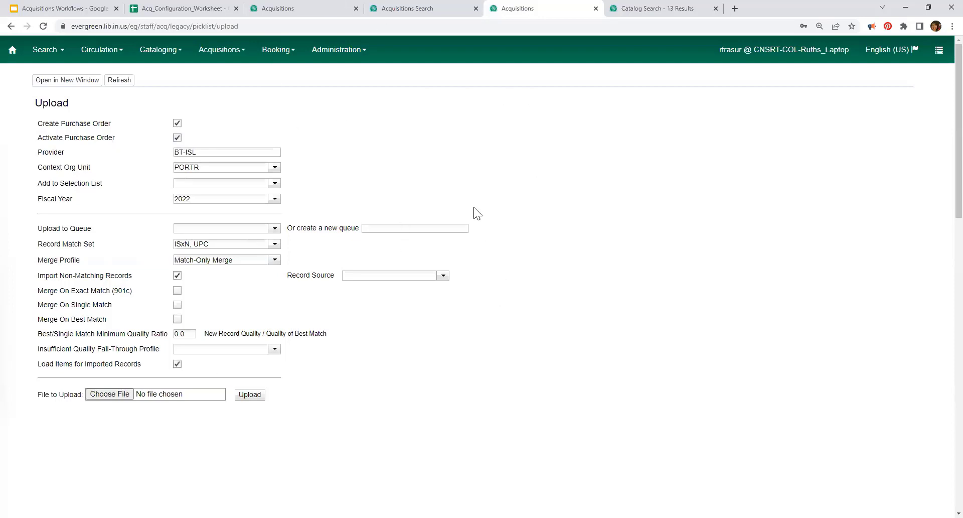
{"action": "scroll", "coordinate": [472, 221], "scroll_direction": "down", "scroll_amount": 1}
{"action": "scroll", "coordinate": [468, 224], "scroll_direction": "up", "scroll_amount": 1}
{"action": "left_click", "coordinate": [177, 138]}
Step: Switch to the Acquisitions Workflows deck to view its Purchase Orders slide
{"action": "left_click", "coordinate": [90, 11]}
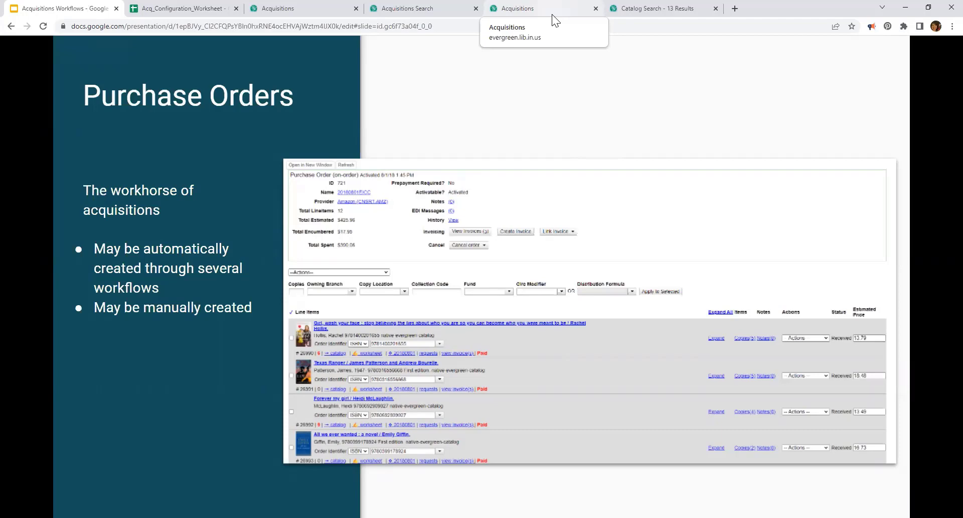
Step: Open the catalog record for The Paris apartment : a novel and bring up its Other Actions menu
{"action": "left_click", "coordinate": [652, 8]}
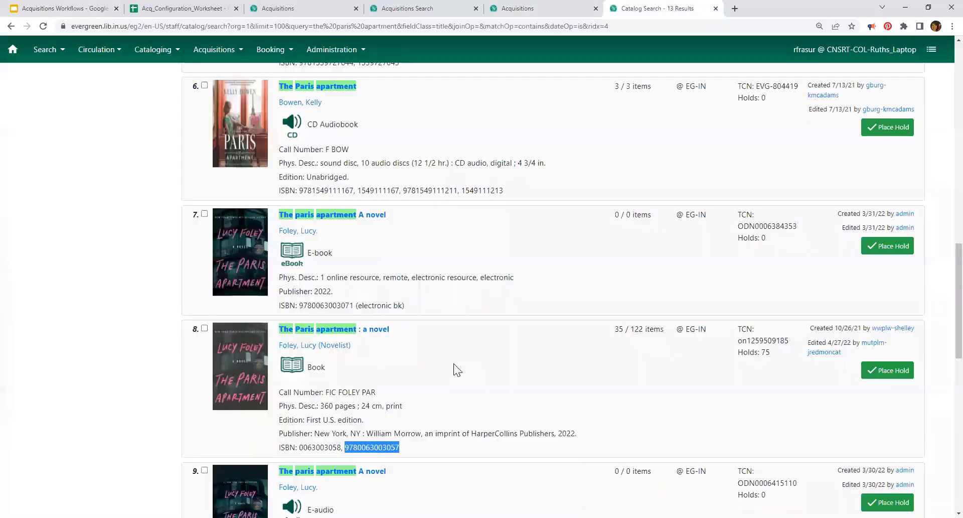
{"action": "scroll", "coordinate": [481, 226], "scroll_direction": "up", "scroll_amount": 12}
{"action": "scroll", "coordinate": [484, 245], "scroll_direction": "down", "scroll_amount": 10}
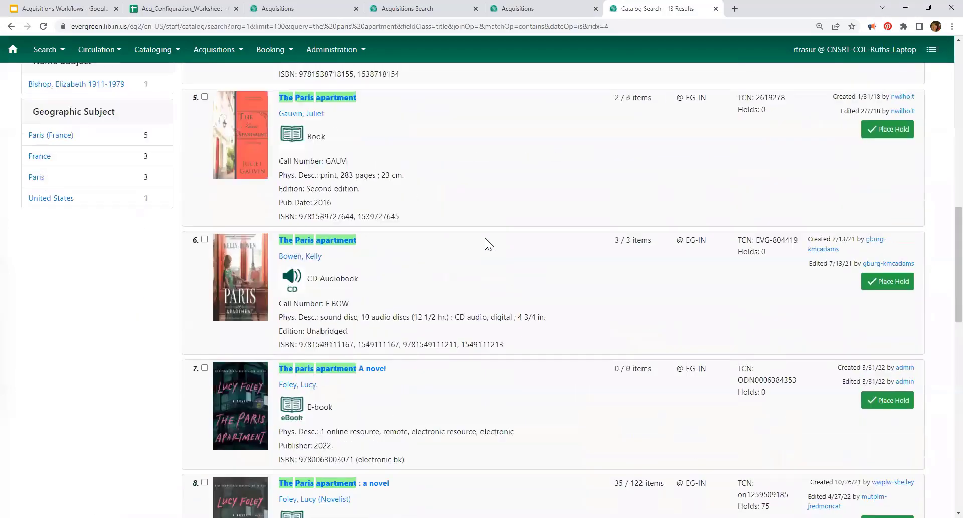
{"action": "scroll", "coordinate": [485, 238], "scroll_direction": "down", "scroll_amount": 4}
{"action": "left_click", "coordinate": [345, 283]}
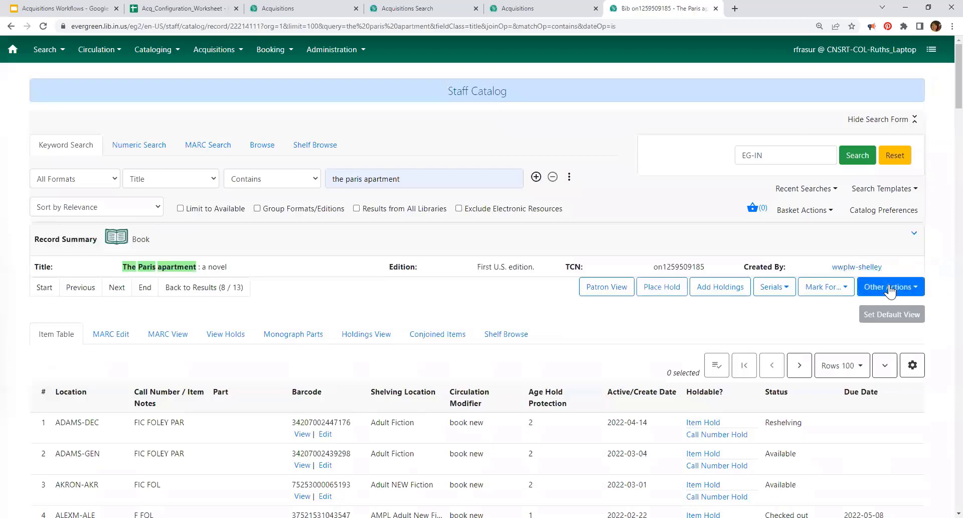
{"action": "left_click", "coordinate": [889, 290]}
{"action": "left_click", "coordinate": [869, 370]}
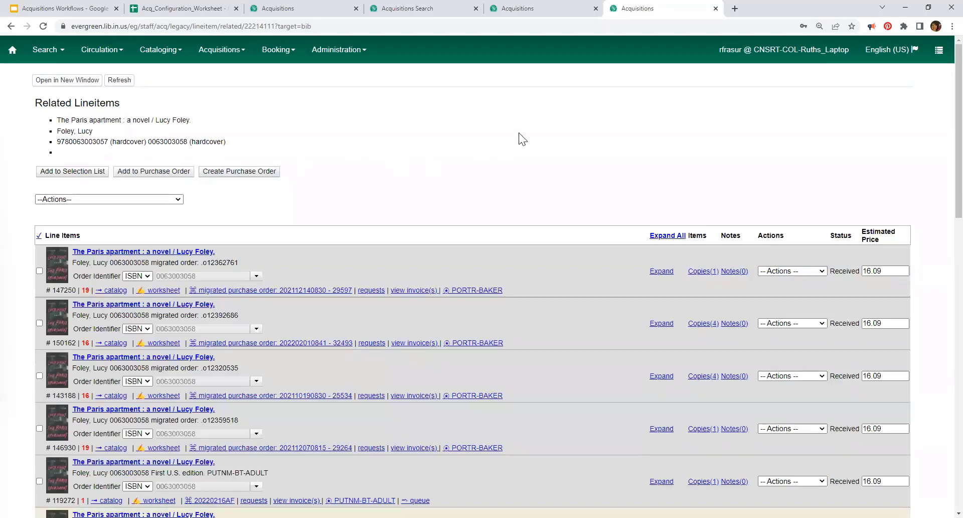
{"action": "scroll", "coordinate": [522, 139], "scroll_direction": "down", "scroll_amount": 5}
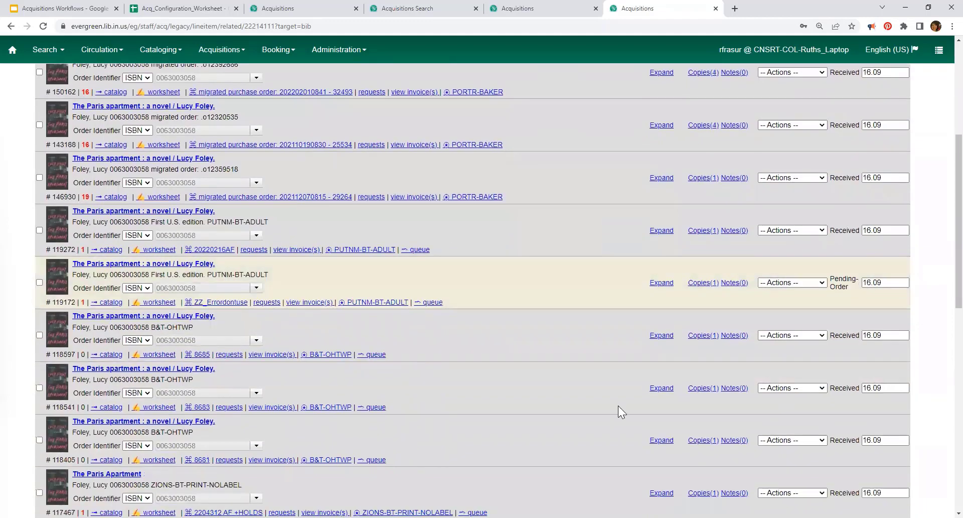
{"action": "scroll", "coordinate": [618, 406], "scroll_direction": "down", "scroll_amount": 1}
{"action": "scroll", "coordinate": [587, 411], "scroll_direction": "down", "scroll_amount": 5}
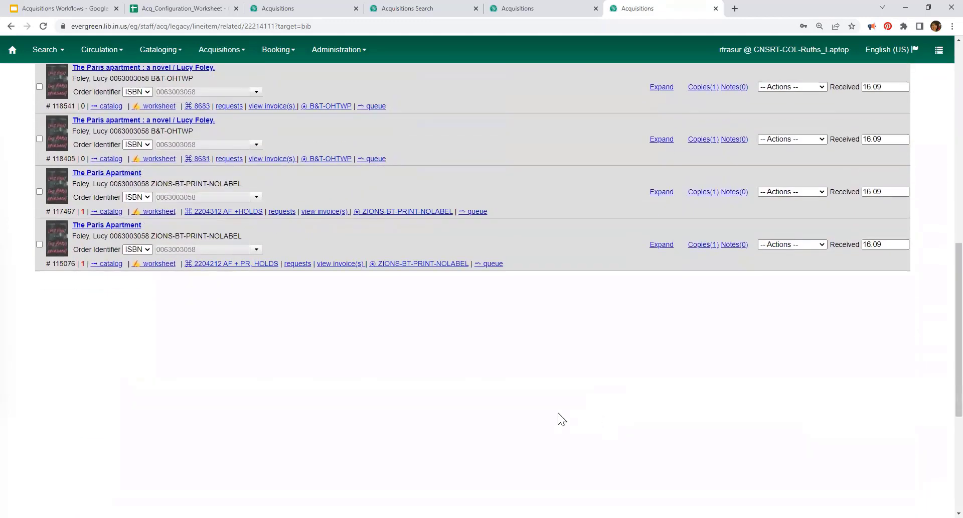
{"action": "scroll", "coordinate": [558, 413], "scroll_direction": "up", "scroll_amount": 6}
{"action": "scroll", "coordinate": [572, 389], "scroll_direction": "up", "scroll_amount": 5}
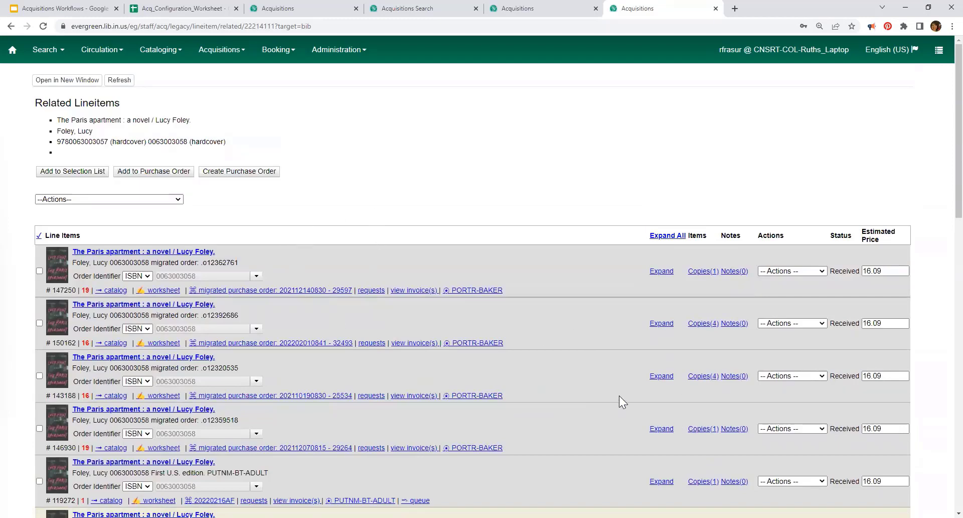
{"action": "scroll", "coordinate": [618, 389], "scroll_direction": "down", "scroll_amount": 2}
{"action": "scroll", "coordinate": [616, 385], "scroll_direction": "up", "scroll_amount": 2}
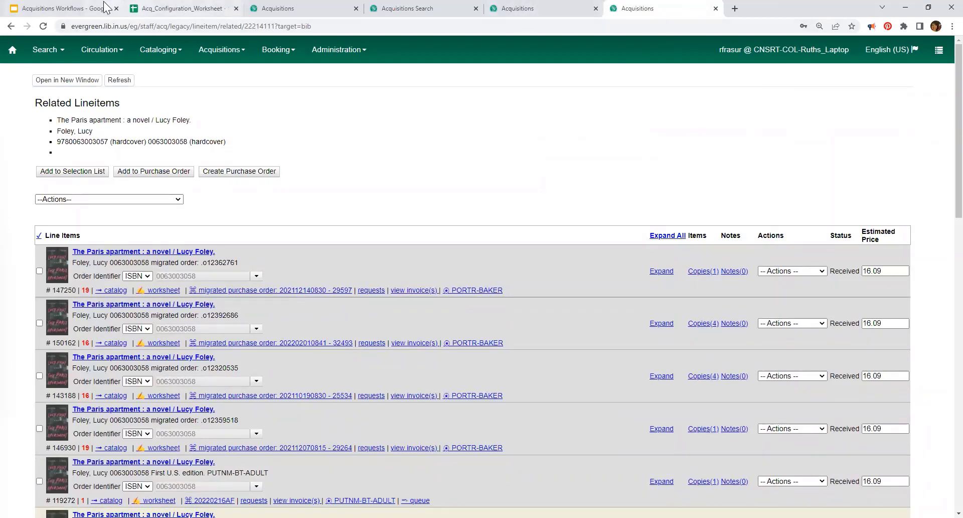
Step: Return to the Acquisitions Workflows presentation in Google Slides
{"action": "left_click", "coordinate": [72, 11]}
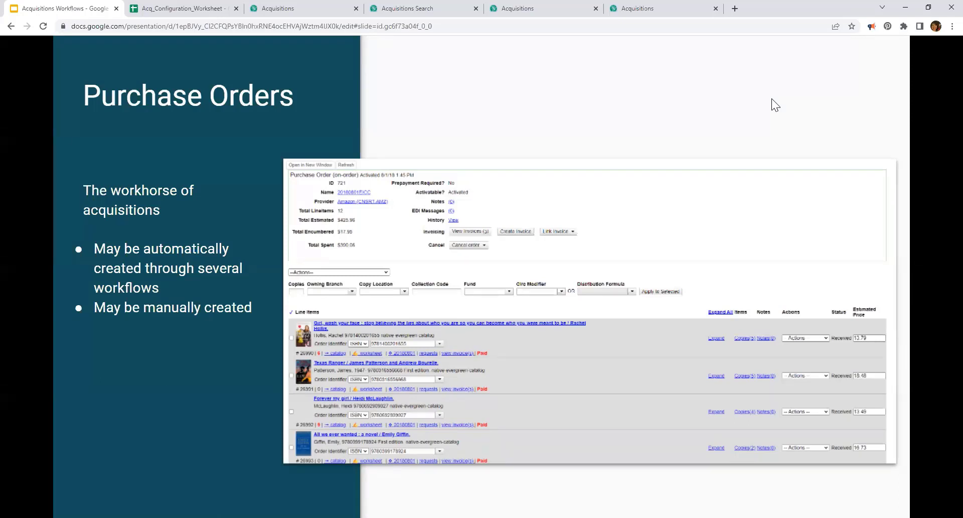
Step: Advance past the Invoices title slide to the Invoices content slide
{"action": "key", "text": "Right"}
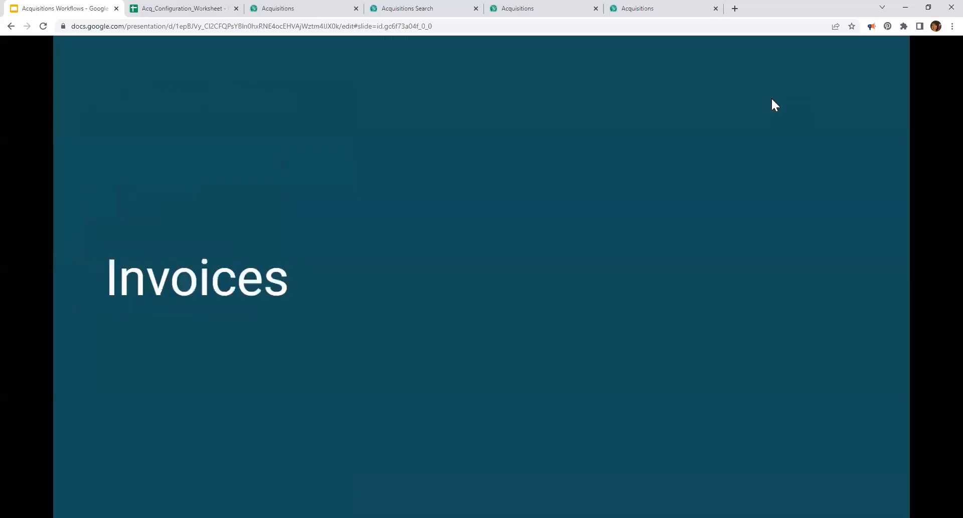
{"action": "key", "text": "Right"}
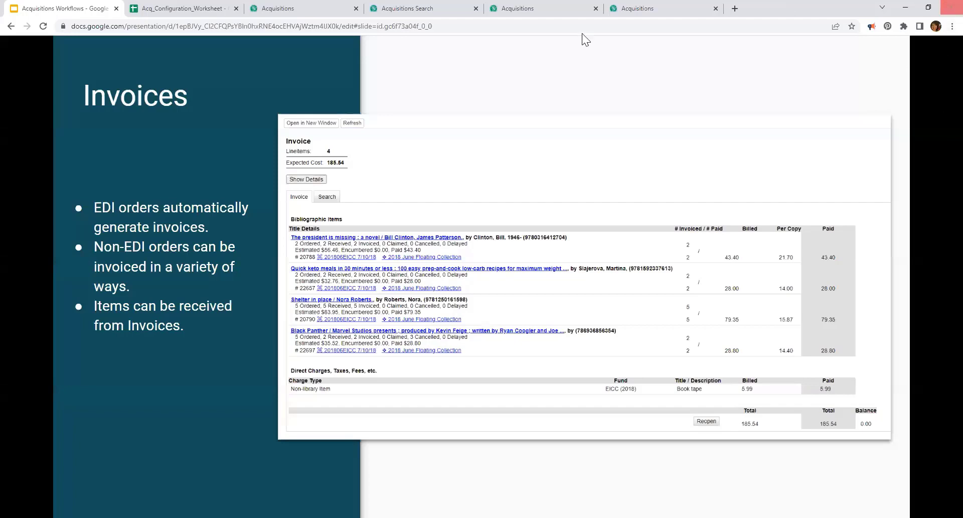
Step: Close the worksheet, Upload and Related Lineitems tabs, then activate the Test_PO purchase order
{"action": "left_click", "coordinate": [237, 8]}
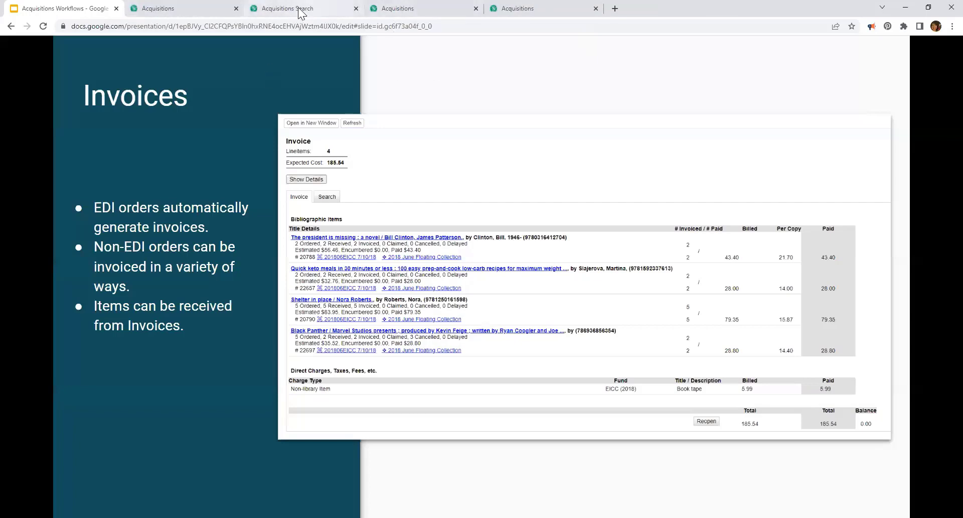
{"action": "left_click", "coordinate": [301, 14]}
{"action": "left_click", "coordinate": [429, 15]}
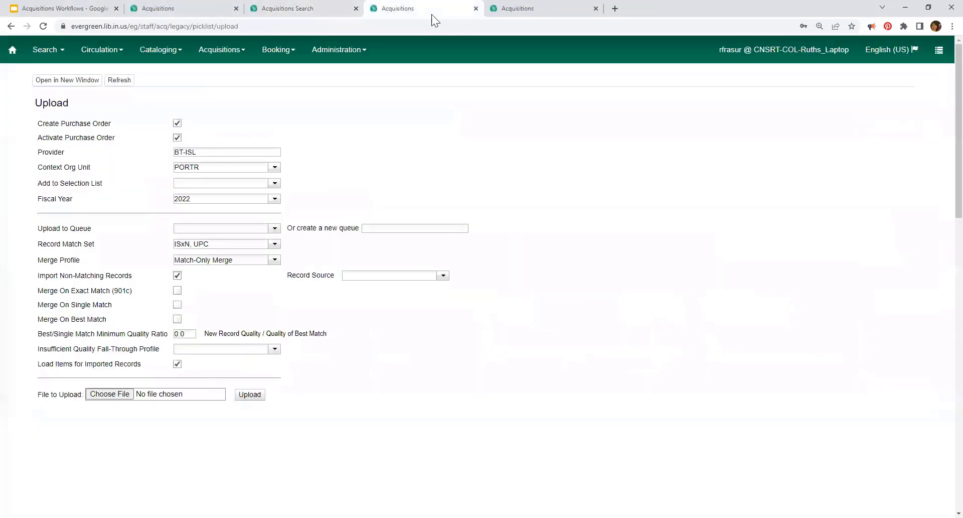
{"action": "left_click", "coordinate": [475, 8]}
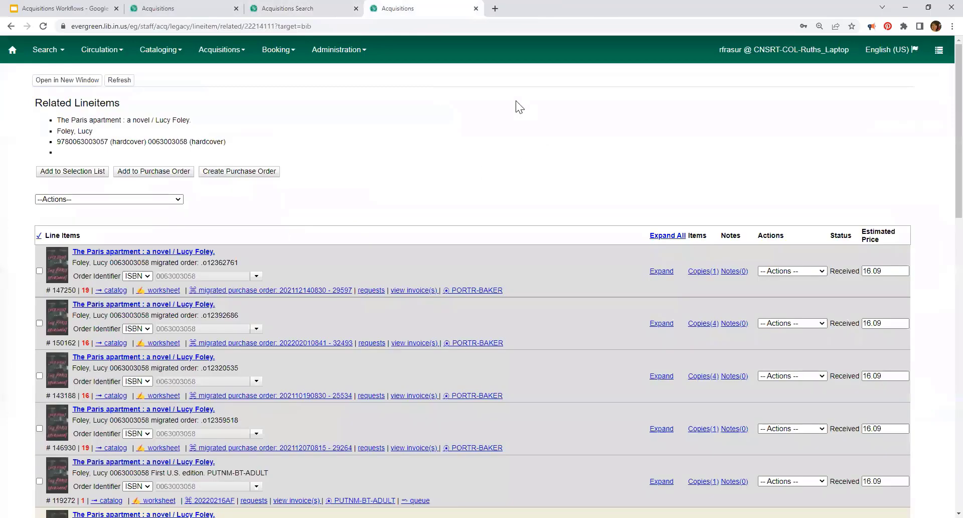
{"action": "left_click", "coordinate": [475, 8]}
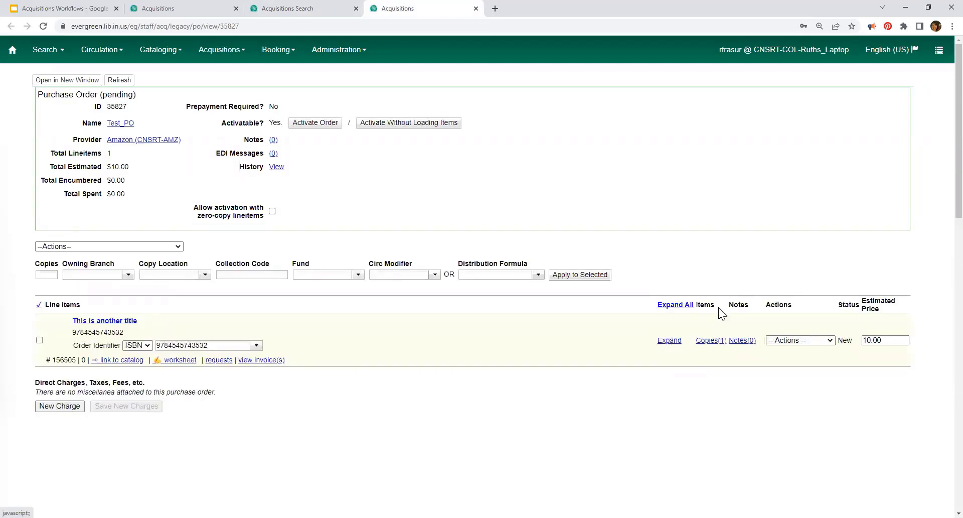
{"action": "left_click", "coordinate": [313, 120]}
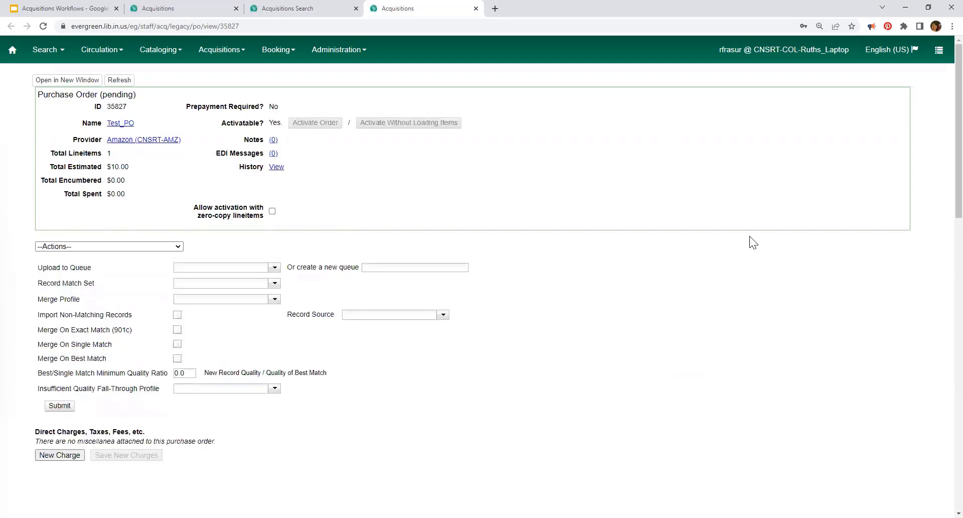
Step: Submit the Test_PO record import, leaving the Actions and Upload to Queue choices unchanged
{"action": "left_click", "coordinate": [178, 247]}
{"action": "left_click", "coordinate": [288, 258]}
{"action": "left_click", "coordinate": [274, 268]}
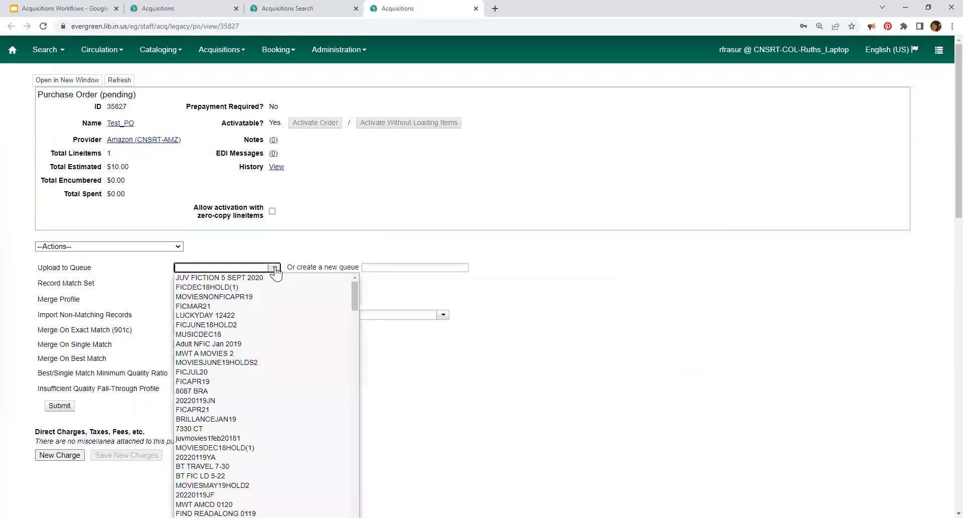
{"action": "left_click", "coordinate": [349, 256]}
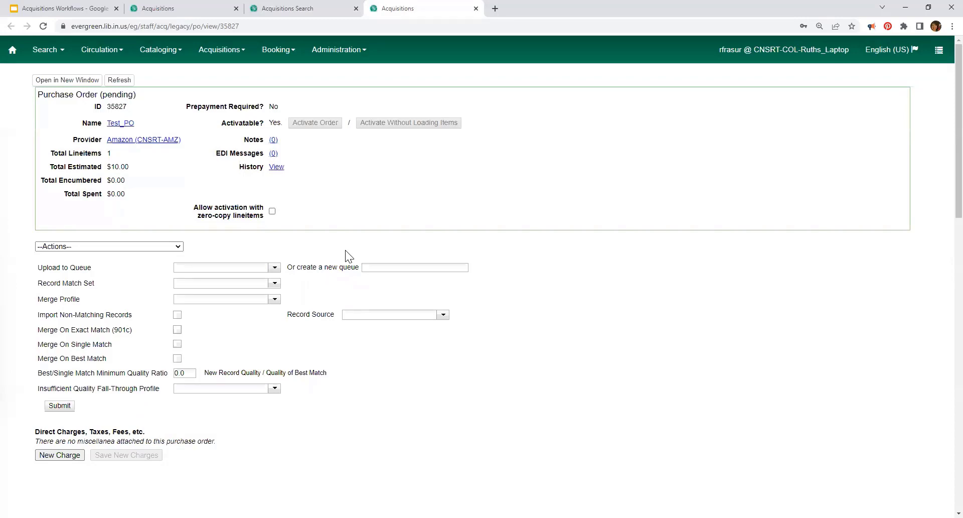
{"action": "left_click", "coordinate": [59, 406]}
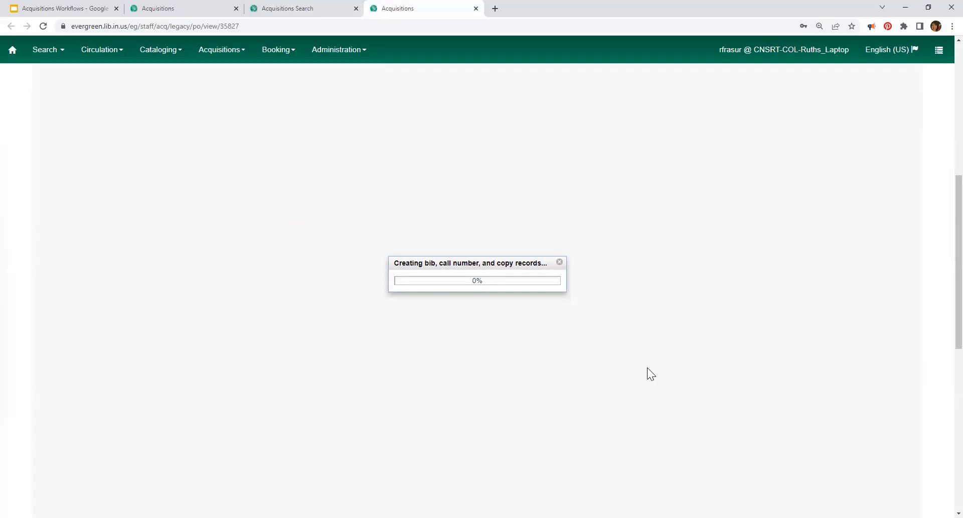
Step: Dismiss the stalled progress, keep the name Test_PO, and refresh the purchase order page
{"action": "left_click", "coordinate": [560, 263]}
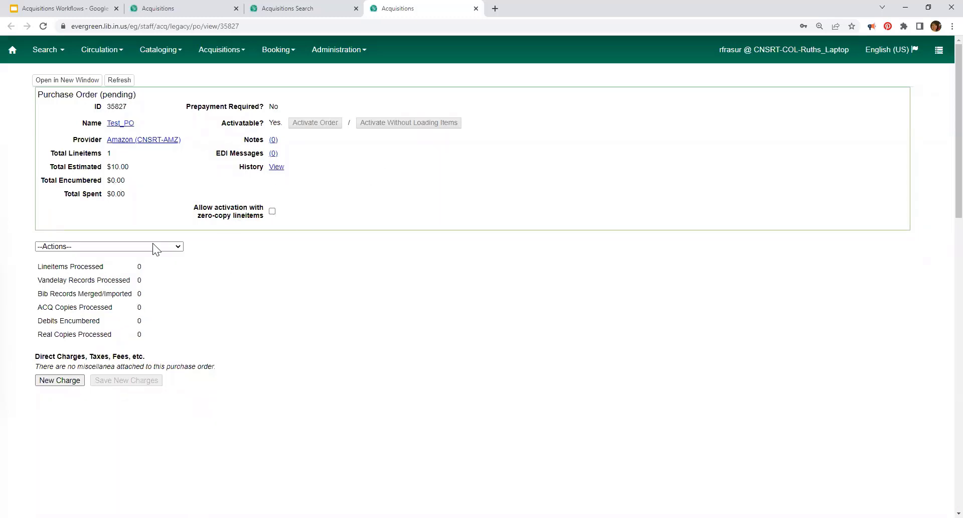
{"action": "left_click", "coordinate": [123, 124]}
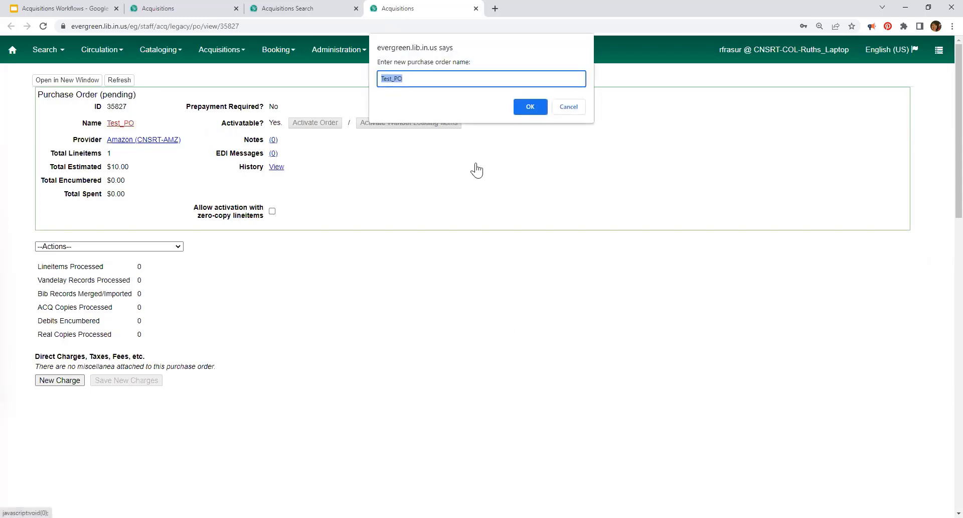
{"action": "left_click", "coordinate": [572, 106]}
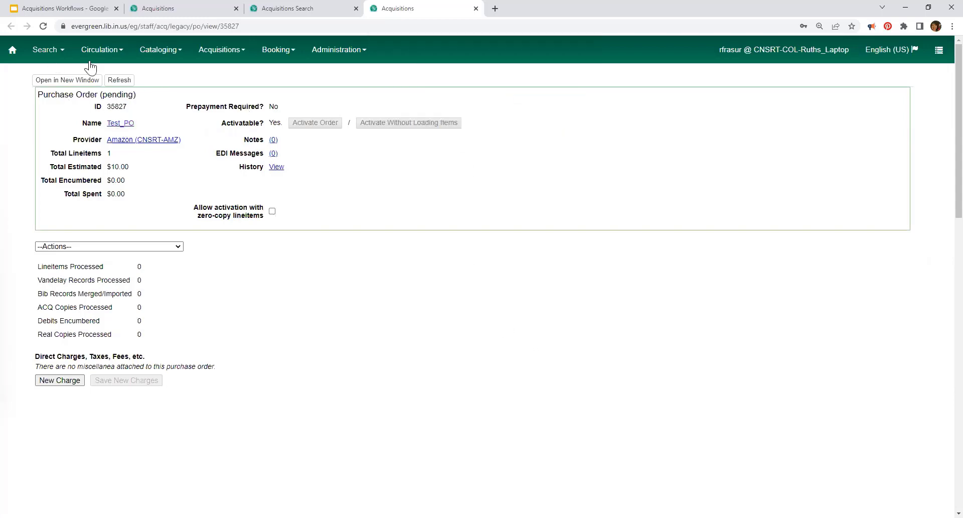
{"action": "left_click", "coordinate": [119, 80]}
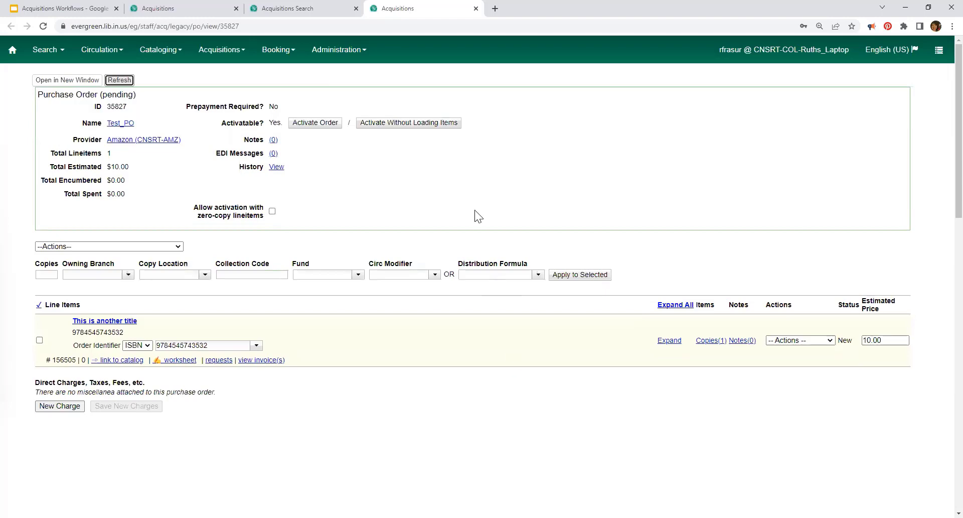
Step: Activate Test_PO without loading items and create an invoice for its line item
{"action": "left_click", "coordinate": [411, 123]}
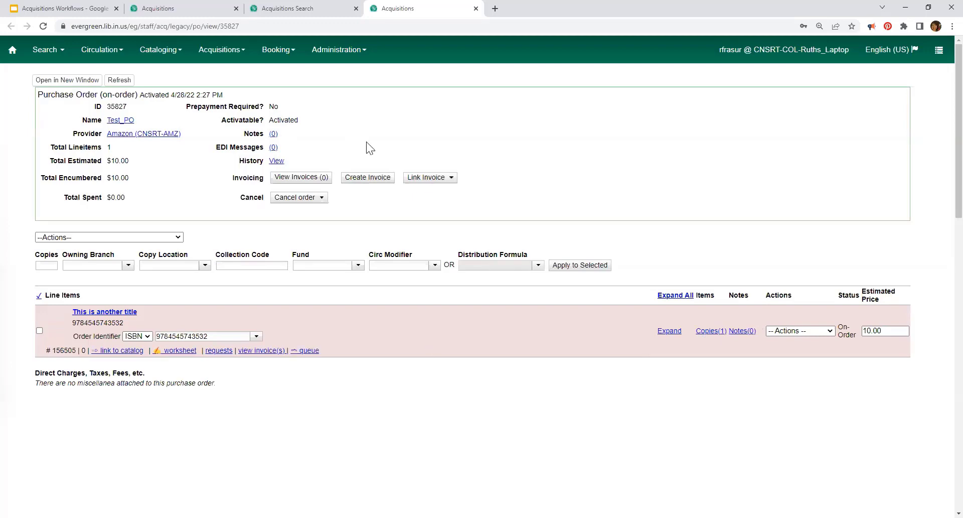
{"action": "left_click", "coordinate": [368, 177]}
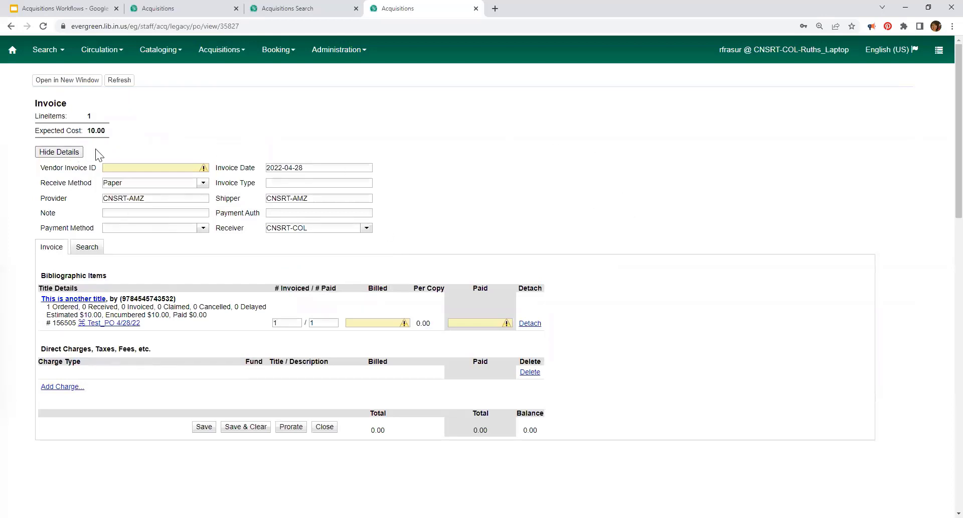
Step: Enter 20220428Fake as the new invoice's Vendor Invoice ID
{"action": "left_click", "coordinate": [134, 168]}
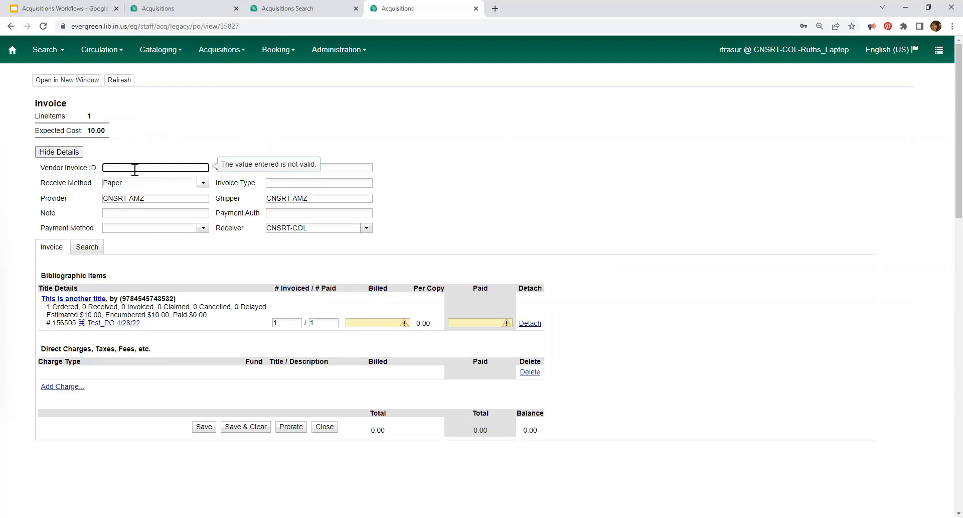
{"action": "type", "text": "2022"}
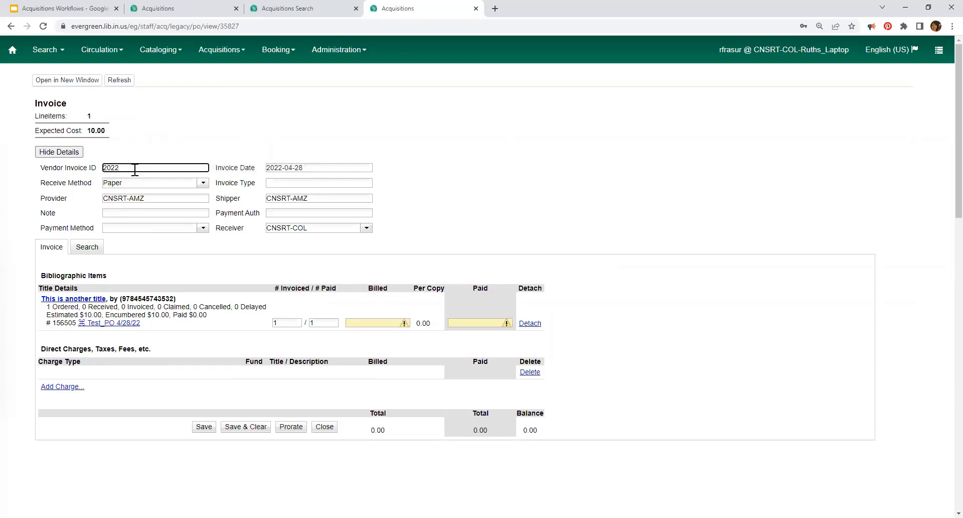
{"action": "type", "text": "0428Fake"}
{"action": "left_click", "coordinate": [203, 184]}
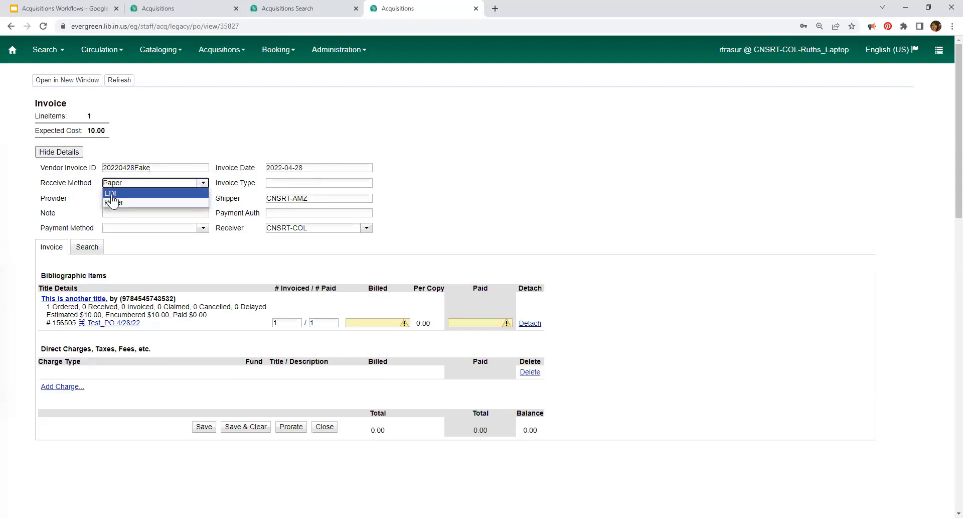
{"action": "left_click", "coordinate": [111, 194]}
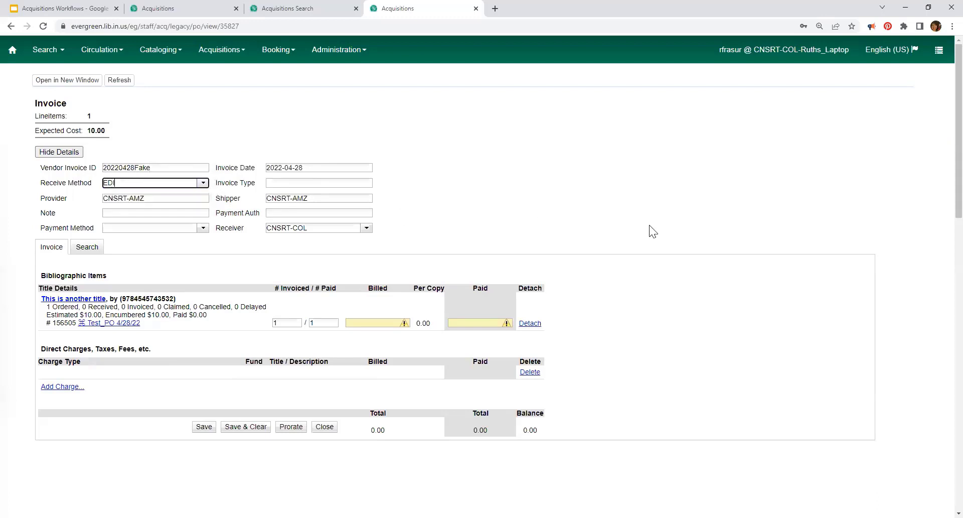
{"action": "left_click", "coordinate": [203, 184]}
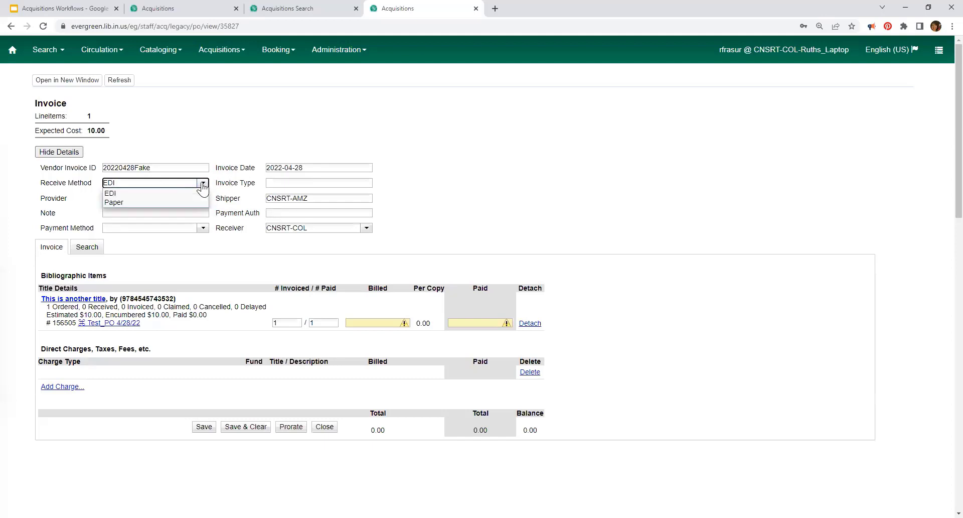
{"action": "left_click", "coordinate": [133, 202]}
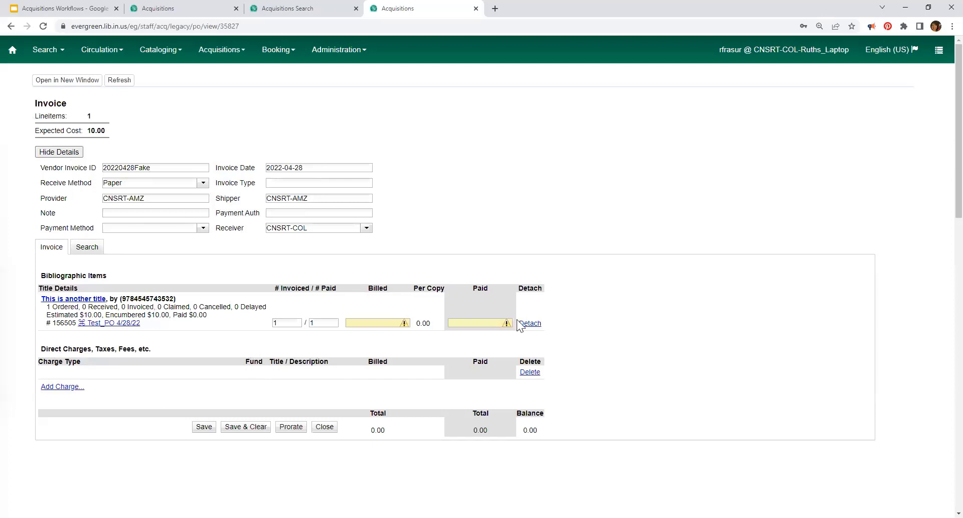
Step: Bill the Test_PO line item at 9.00 so it fills paid 9, then add a direct charge row
{"action": "left_click", "coordinate": [384, 325]}
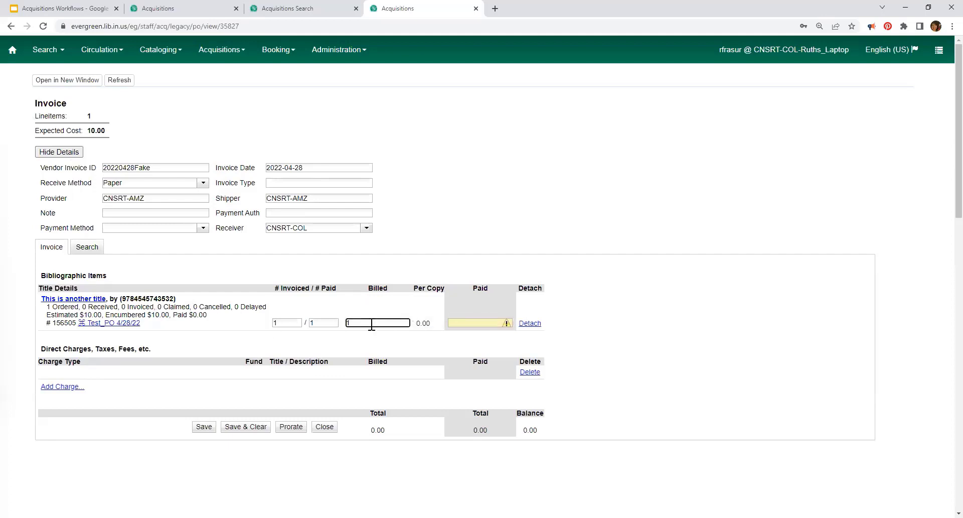
{"action": "type", "text": "9.00"}
{"action": "left_click", "coordinate": [466, 322]}
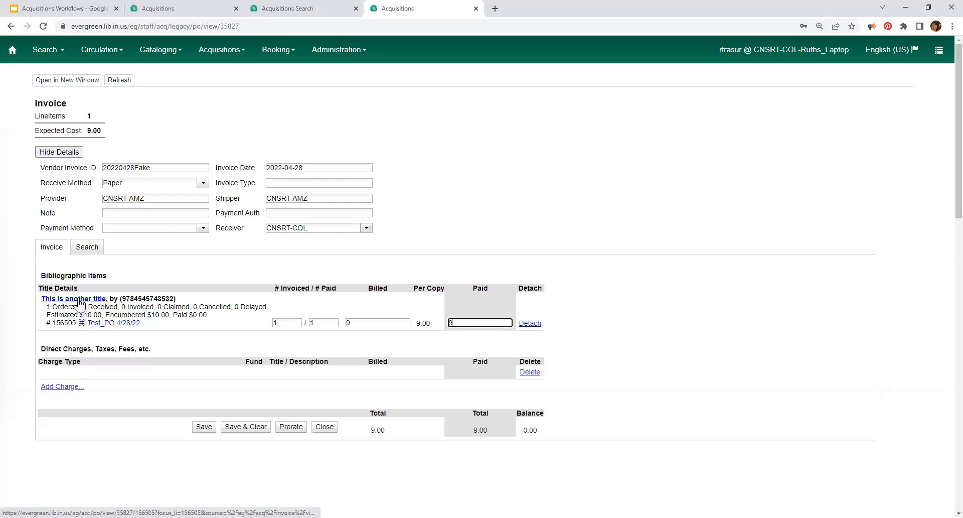
{"action": "left_click", "coordinate": [54, 388]}
Step: Make the new direct charge a Shipping Charge and set the invoice payment method to Check
{"action": "left_click", "coordinate": [144, 374]}
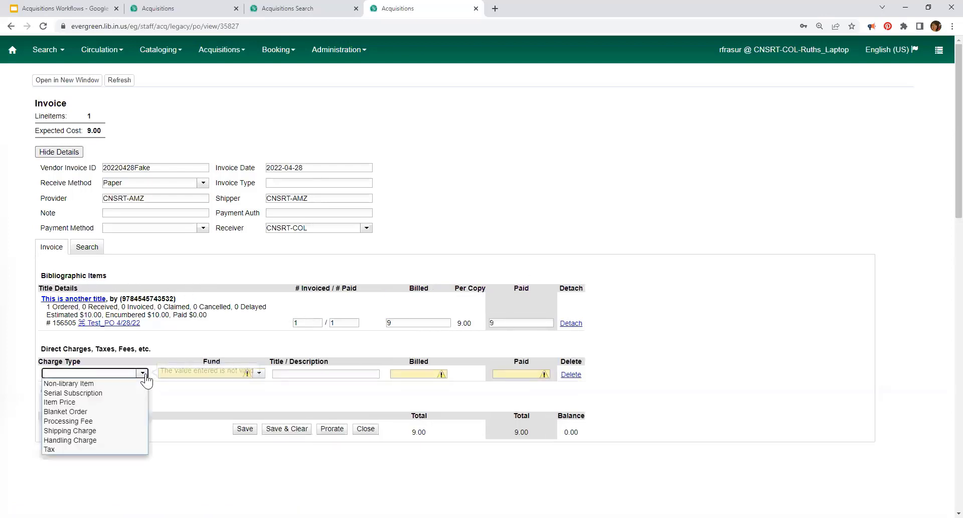
{"action": "left_click", "coordinate": [70, 431]}
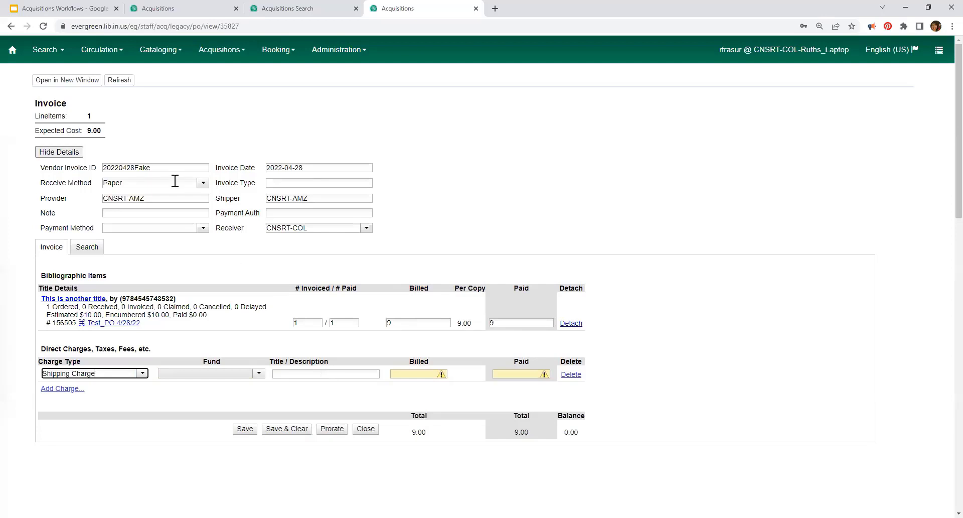
{"action": "left_click", "coordinate": [203, 228]}
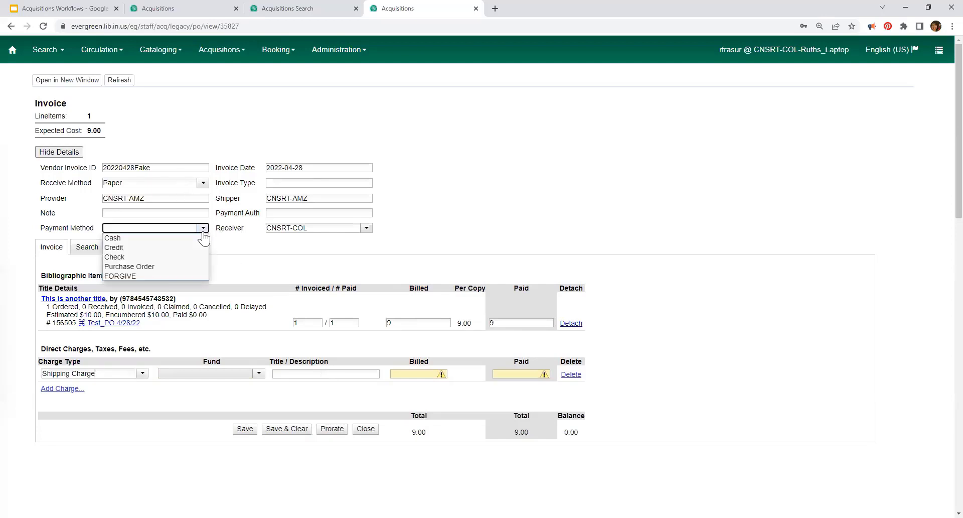
{"action": "left_click", "coordinate": [138, 256]}
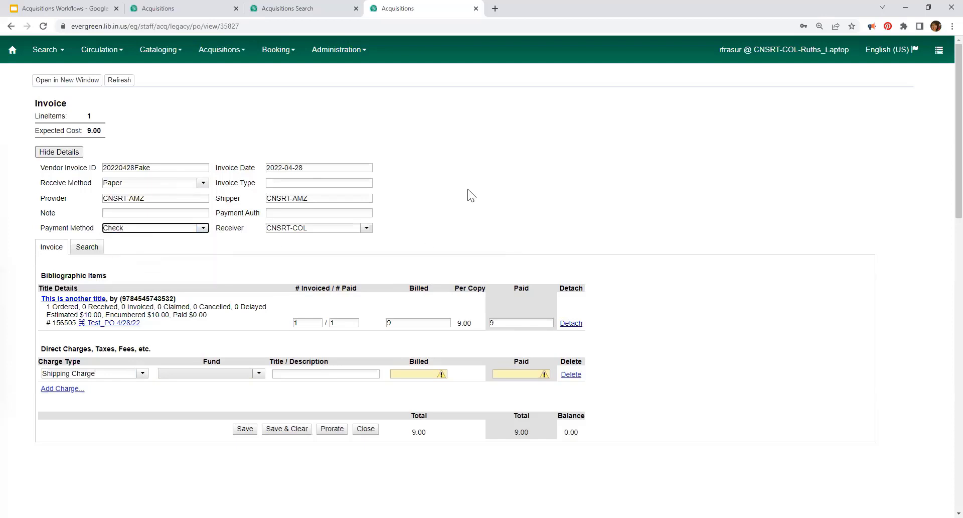
Step: Bill the shipping charge at 2.99 so paid and totals update to 11.99
{"action": "left_click", "coordinate": [426, 373]}
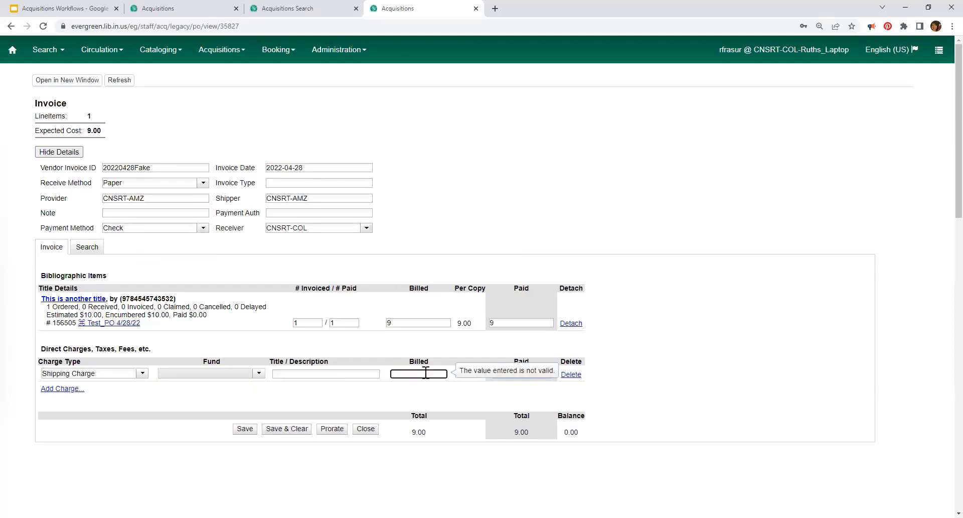
{"action": "type", "text": "2"}
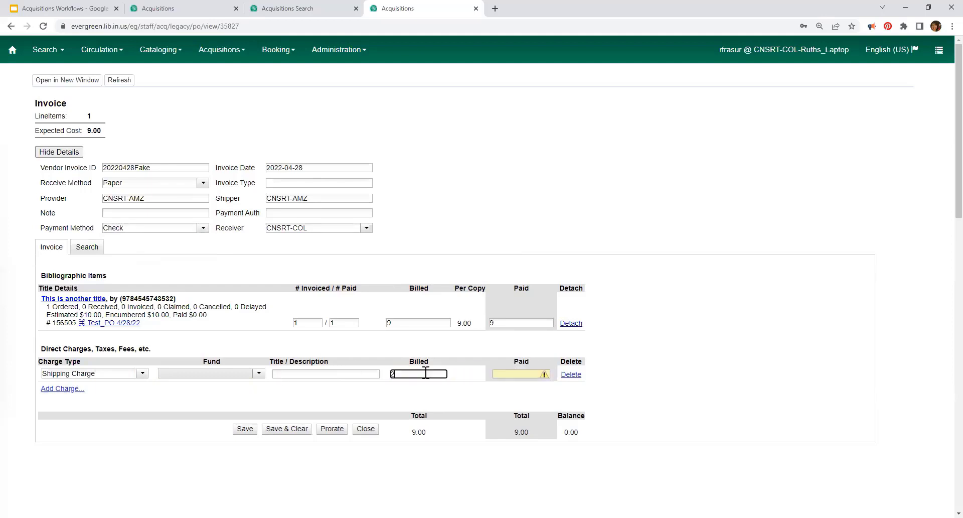
{"action": "type", "text": ".99"}
{"action": "left_click", "coordinate": [653, 346]}
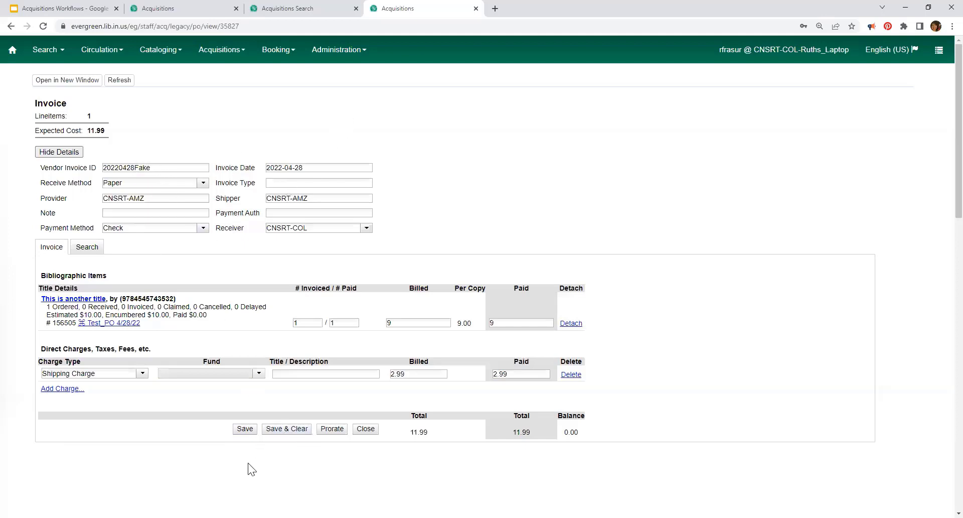
Step: Save invoice 20220428Fake with its 11.99 expected cost and 0.00 balance
{"action": "left_click", "coordinate": [245, 431]}
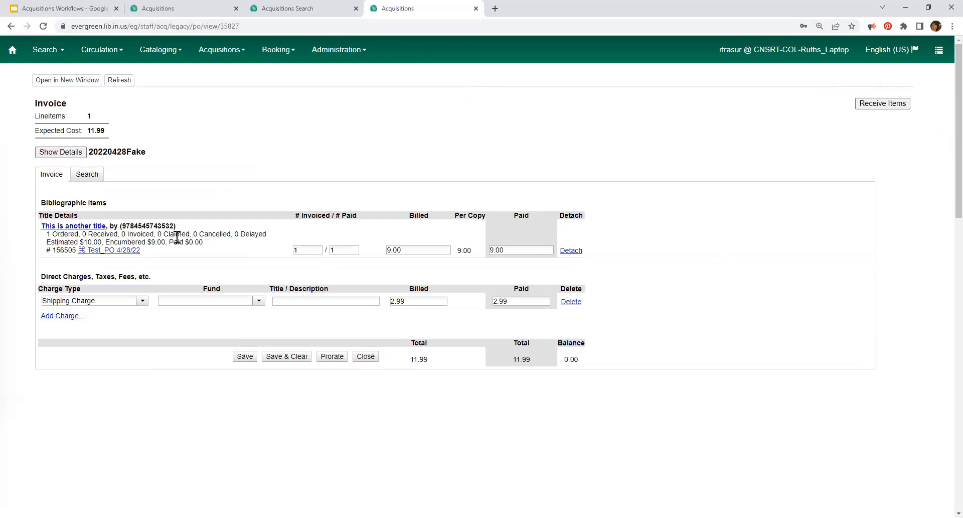
{"action": "left_click", "coordinate": [883, 103]}
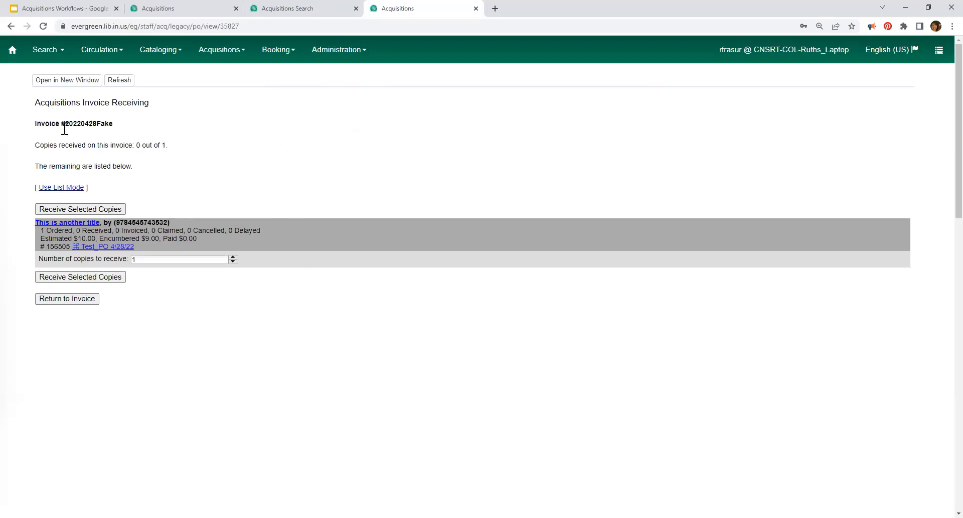
{"action": "left_click", "coordinate": [61, 188]}
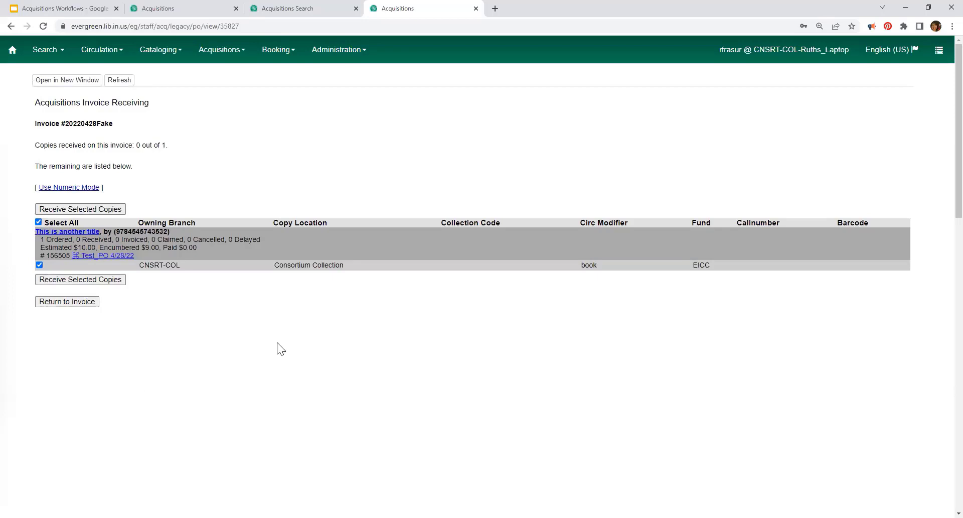
{"action": "left_click", "coordinate": [45, 188]}
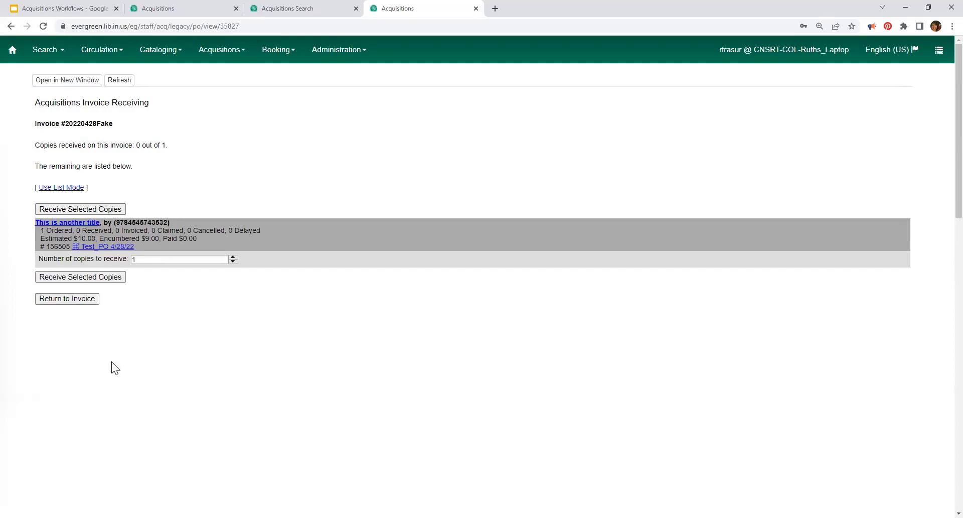
{"action": "scroll", "coordinate": [77, 259], "scroll_direction": "down", "scroll_amount": 1}
{"action": "left_click", "coordinate": [77, 251]}
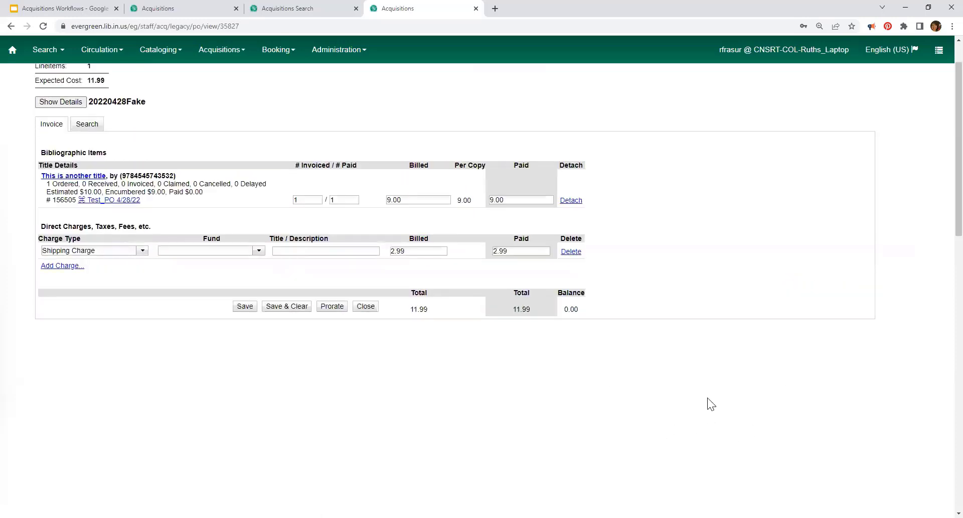
{"action": "scroll", "coordinate": [727, 384], "scroll_direction": "up", "scroll_amount": 1}
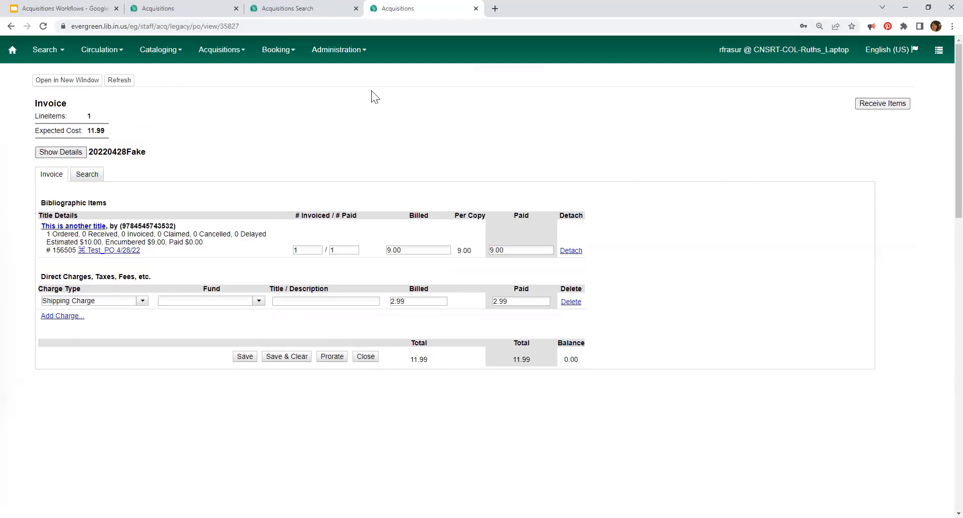
Step: Expand the invoice details and browse the Search tab's Select Search Field options
{"action": "left_click", "coordinate": [71, 155]}
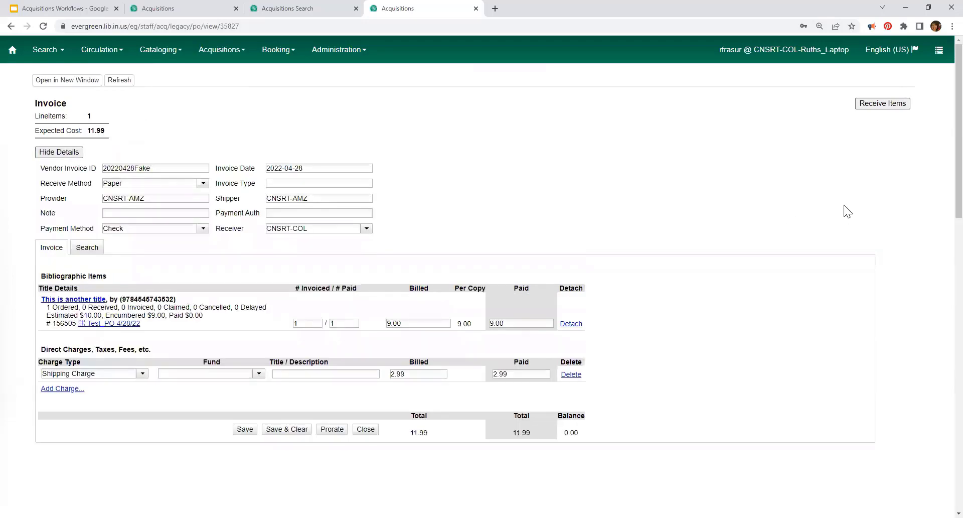
{"action": "left_click", "coordinate": [87, 247]}
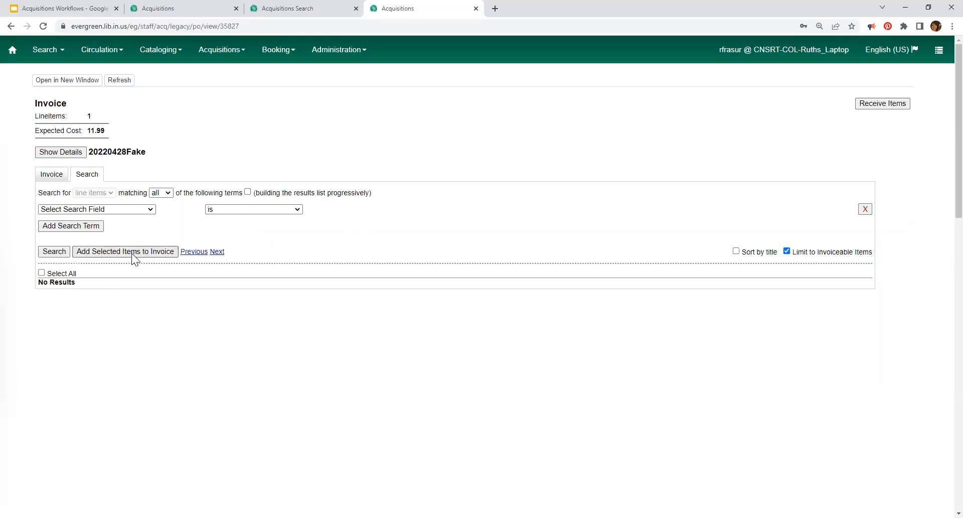
{"action": "left_click", "coordinate": [124, 208]}
{"action": "scroll", "coordinate": [90, 300], "scroll_direction": "down", "scroll_amount": 10}
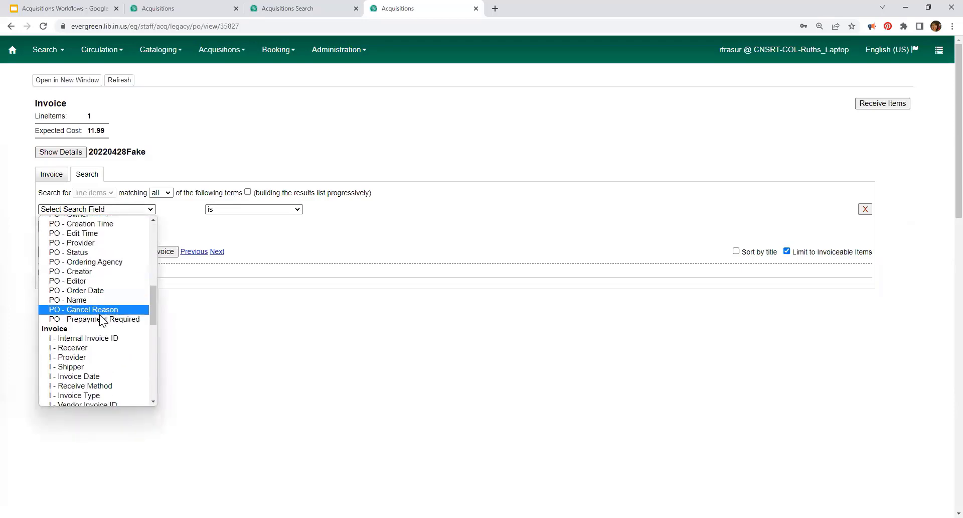
{"action": "scroll", "coordinate": [97, 308], "scroll_direction": "up", "scroll_amount": 10}
{"action": "scroll", "coordinate": [72, 240], "scroll_direction": "down", "scroll_amount": 3}
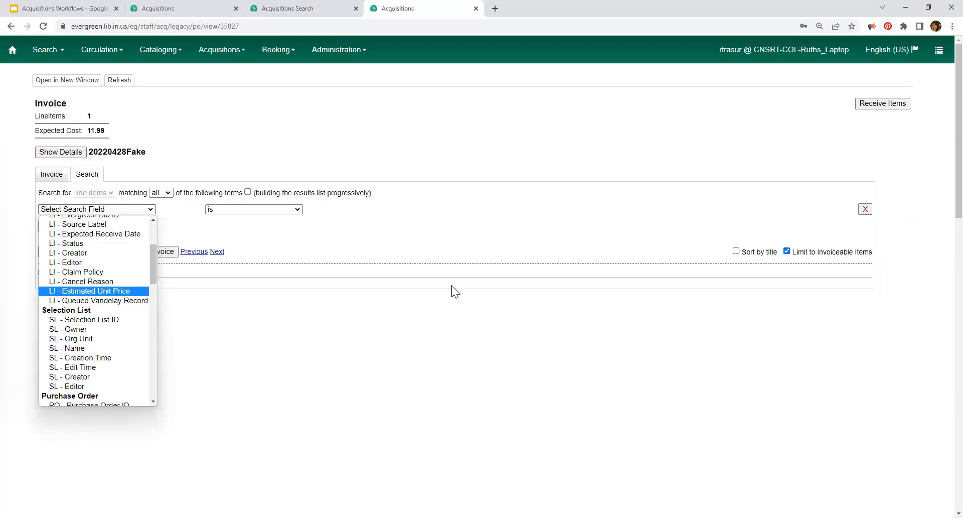
{"action": "scroll", "coordinate": [97, 253], "scroll_direction": "up", "scroll_amount": 1}
{"action": "scroll", "coordinate": [86, 268], "scroll_direction": "up", "scroll_amount": 3}
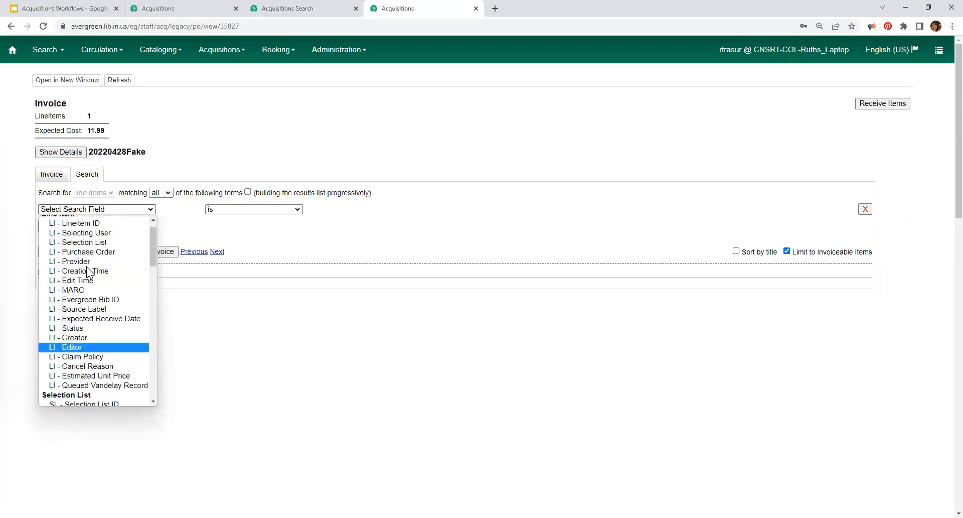
Step: Dismiss the search field list, return to the Invoice tab, then go to the Google Slides deck
{"action": "left_click", "coordinate": [481, 160]}
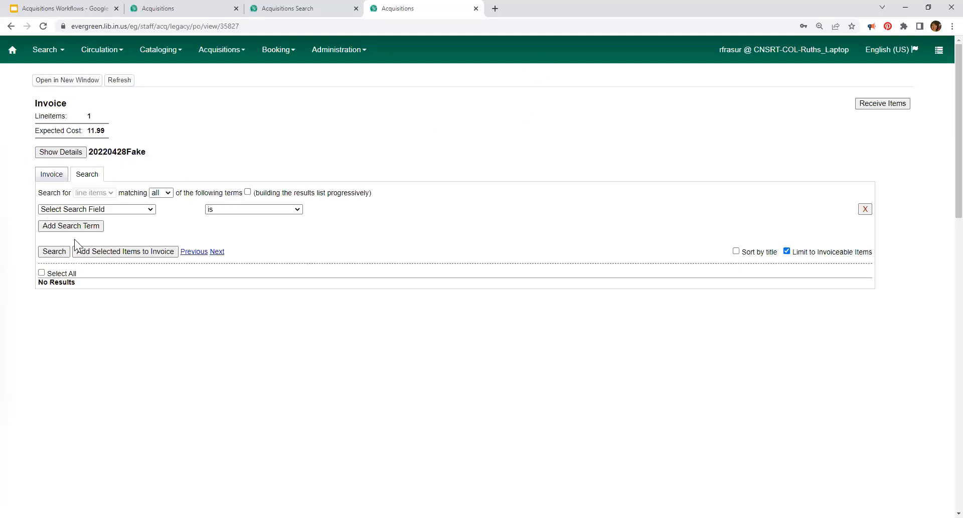
{"action": "left_click", "coordinate": [51, 174]}
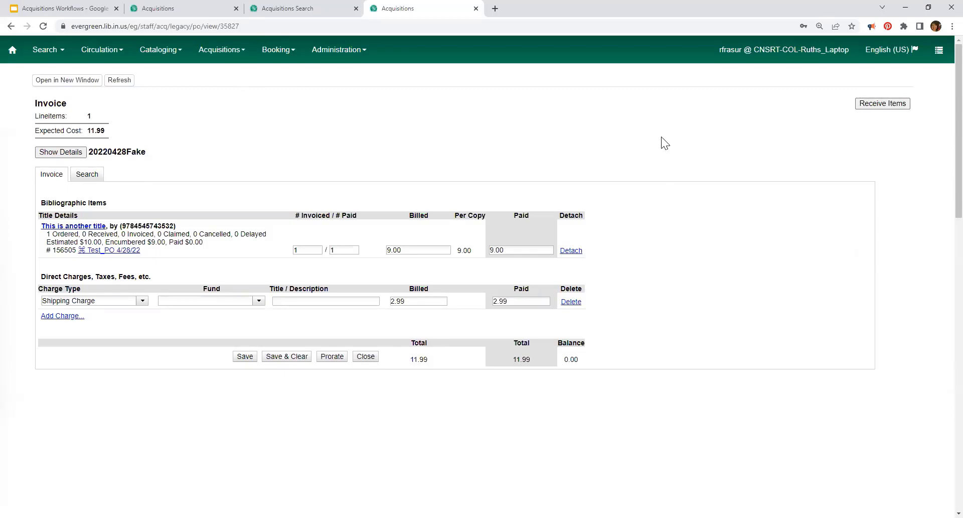
{"action": "left_click", "coordinate": [73, 9]}
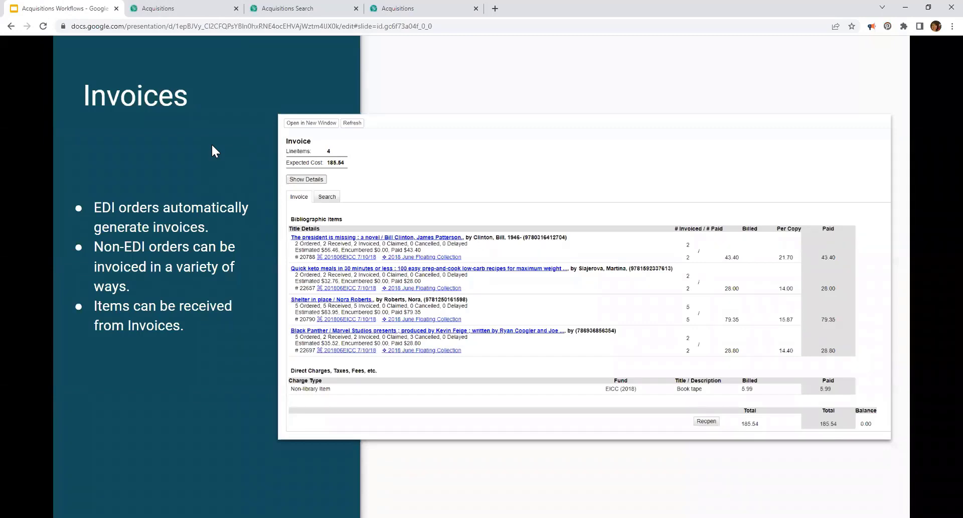
Step: Advance the Acquisitions Workflows deck from Invoices to the Search section title slide
{"action": "key", "text": "Right"}
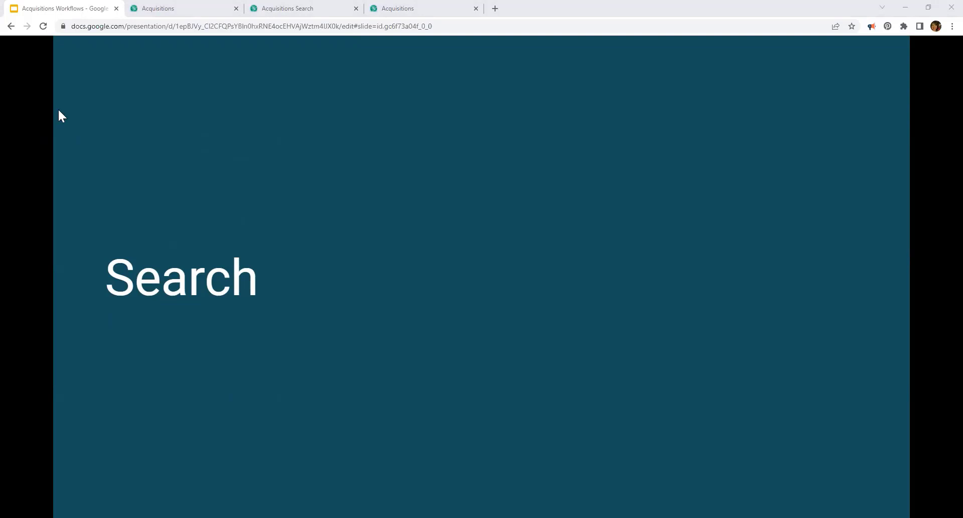
Step: Close purchase order 4212's tab and open the Test_PO 4/28/22 purchase order from the invoice
{"action": "left_click", "coordinate": [189, 9]}
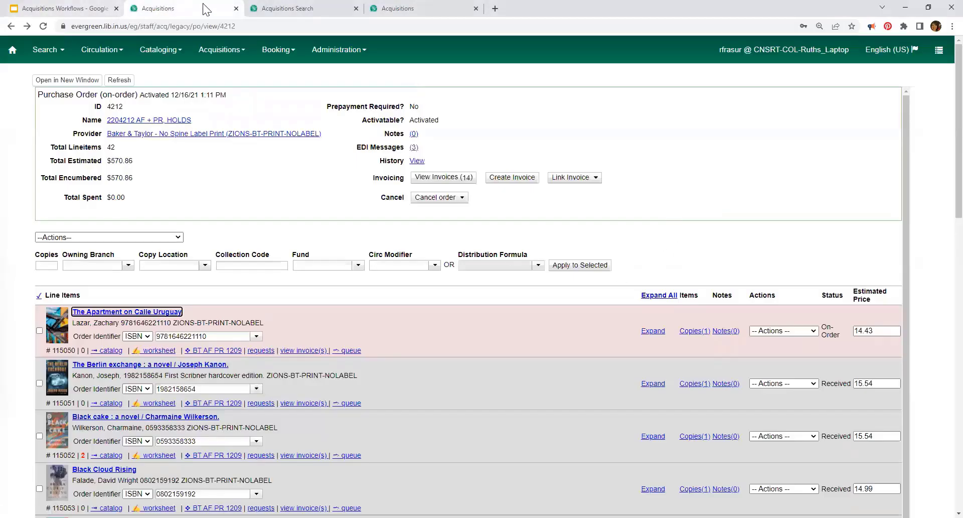
{"action": "left_click", "coordinate": [236, 8]}
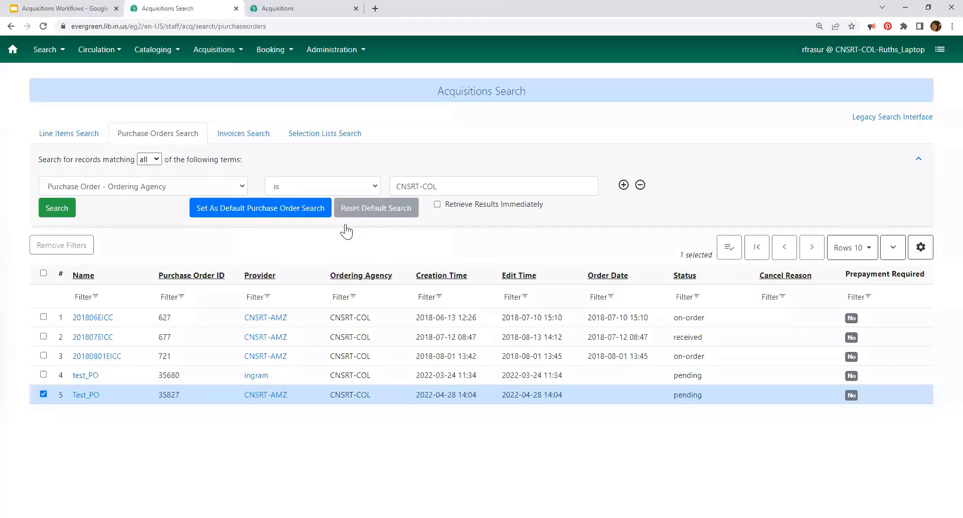
{"action": "left_click", "coordinate": [279, 7]}
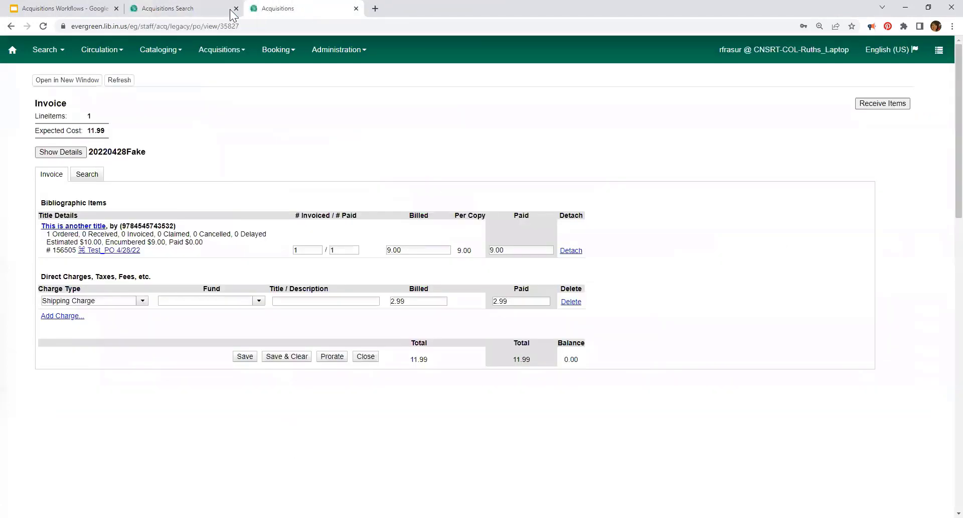
{"action": "left_click", "coordinate": [104, 251]}
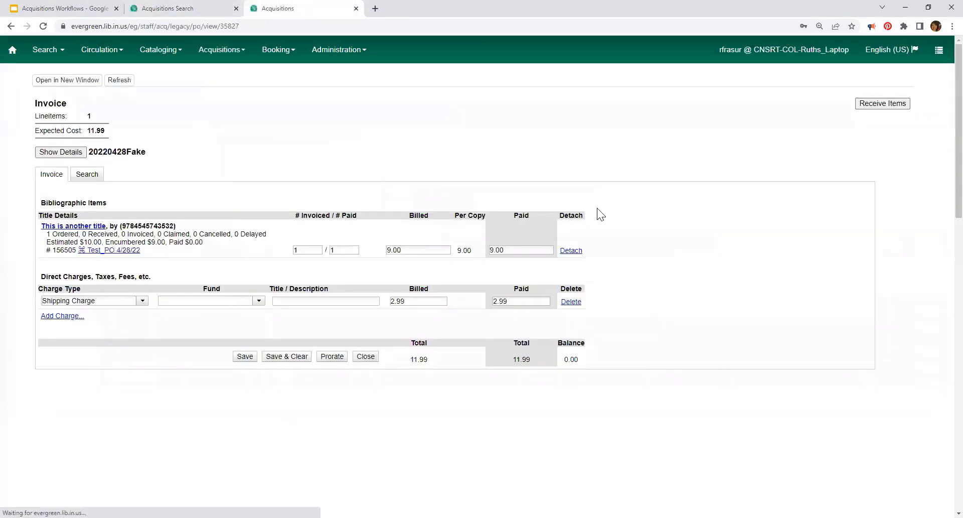
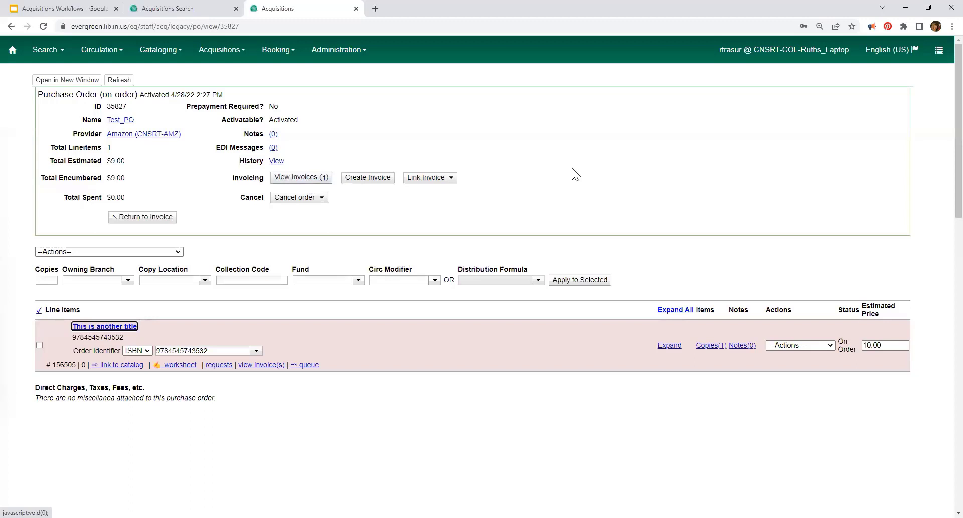
Step: Open and dismiss the Link Invoice popup, then select the line item 'This is another title'
{"action": "left_click", "coordinate": [430, 178]}
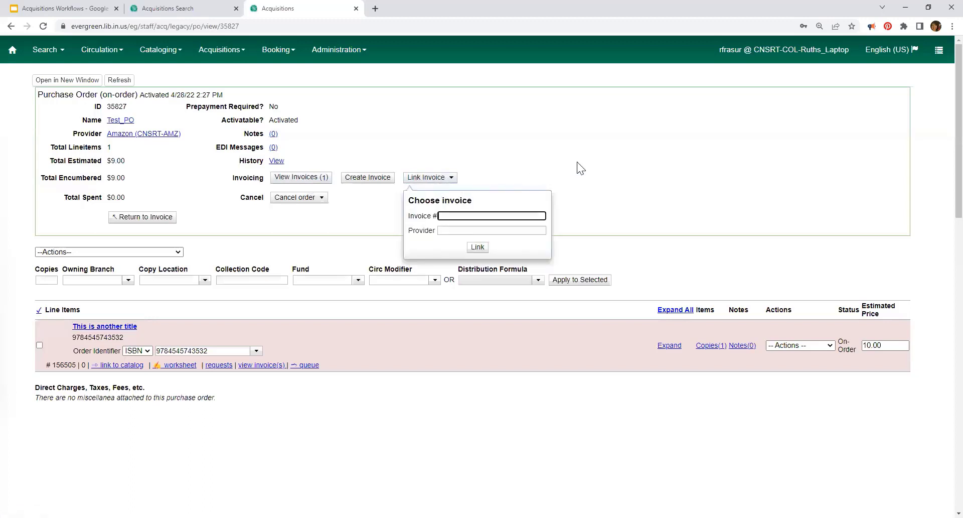
{"action": "left_click", "coordinate": [541, 156]}
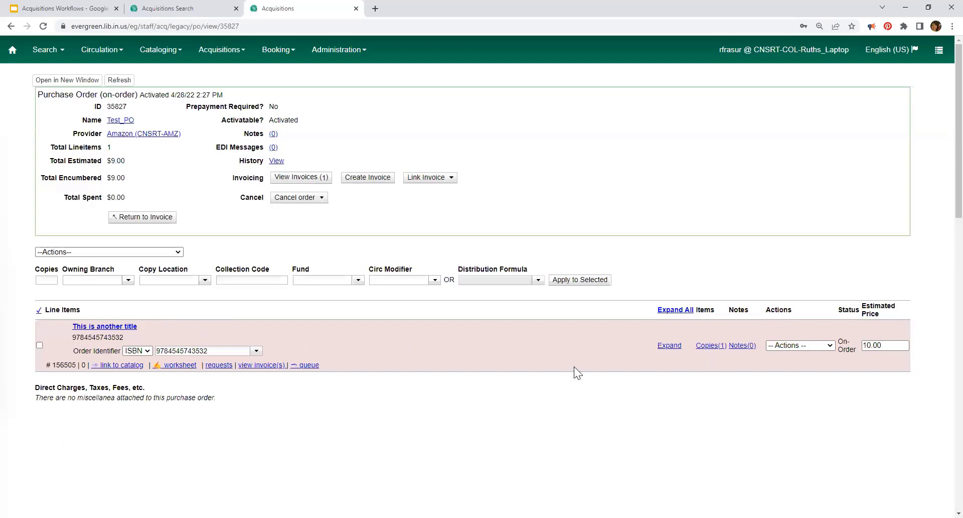
{"action": "left_click", "coordinate": [39, 345]}
Step: Mark the line item's single copy received from Copies (1), then return to the line items
{"action": "left_click", "coordinate": [118, 253]}
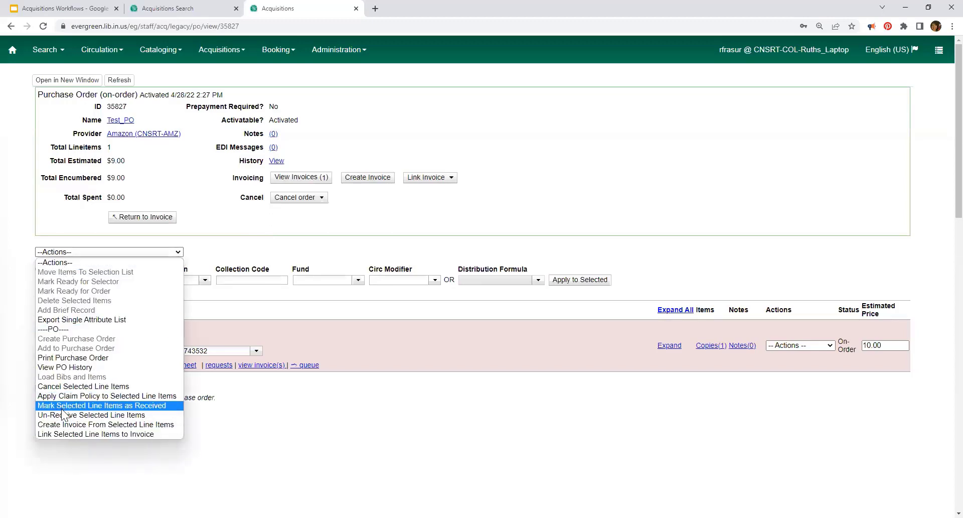
{"action": "left_click", "coordinate": [657, 269]}
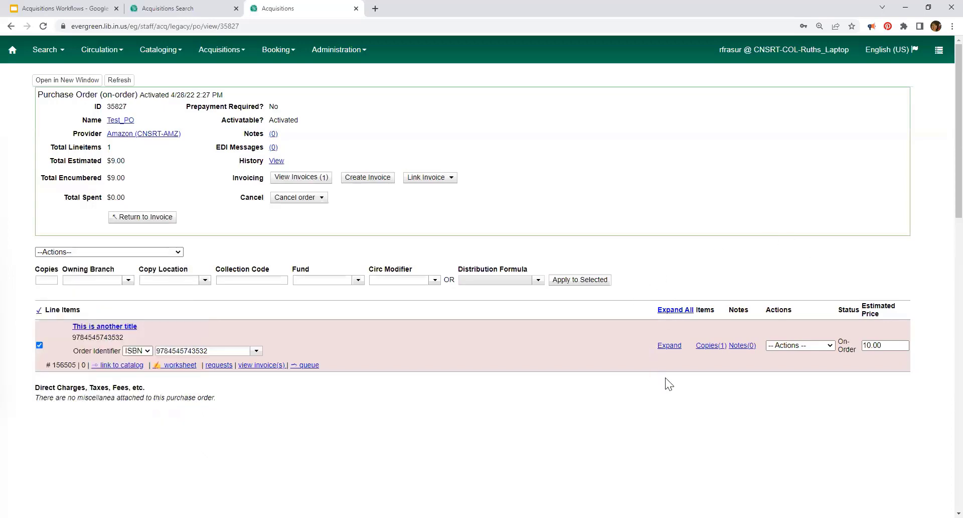
{"action": "left_click", "coordinate": [709, 346]}
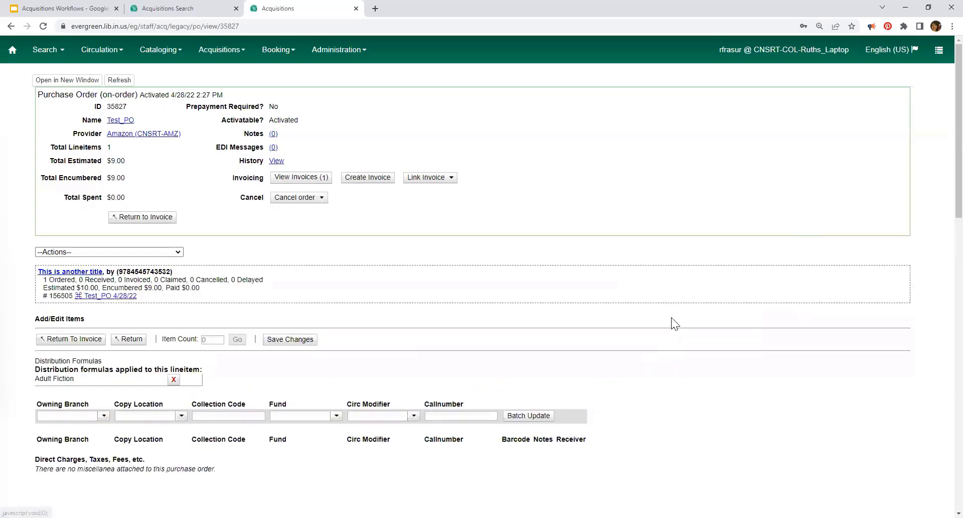
{"action": "scroll", "coordinate": [712, 366], "scroll_direction": "down", "scroll_amount": 2}
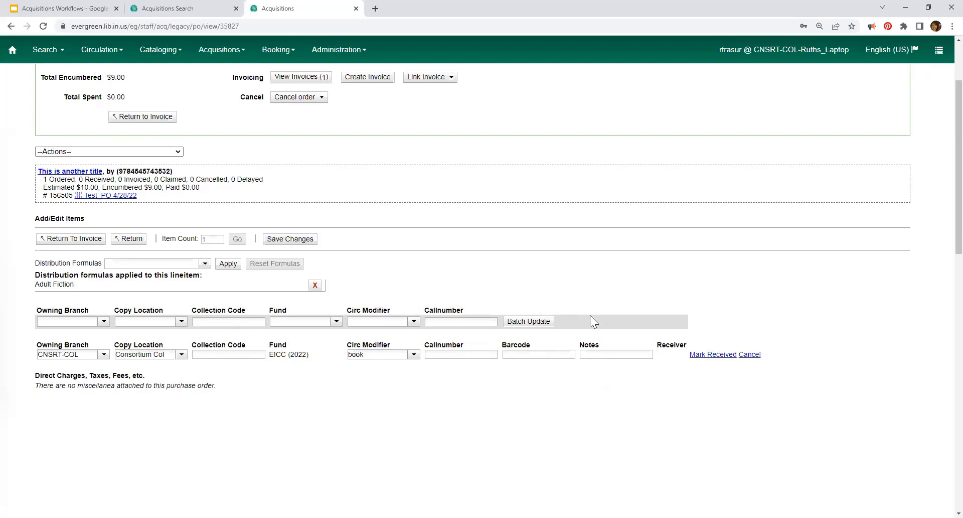
{"action": "left_click", "coordinate": [711, 355]}
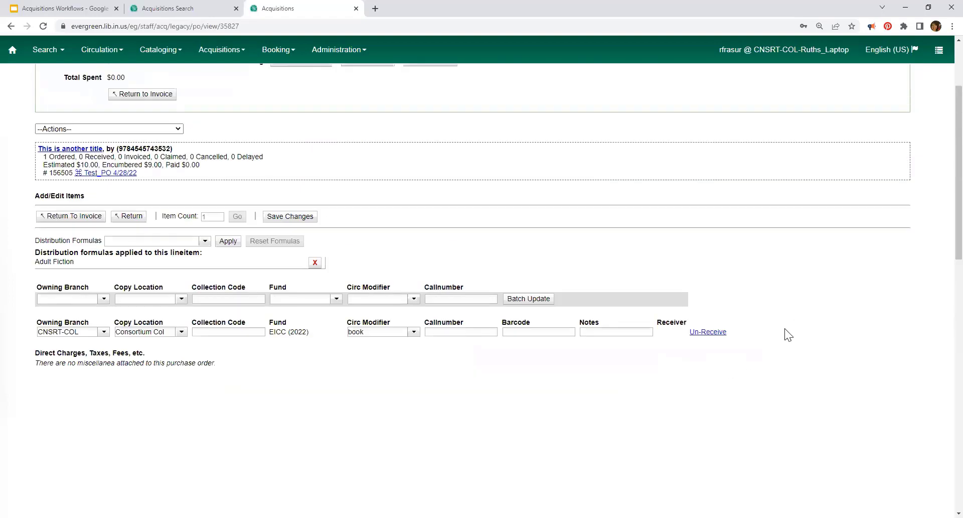
{"action": "scroll", "coordinate": [785, 333], "scroll_direction": "up", "scroll_amount": 1}
{"action": "scroll", "coordinate": [737, 316], "scroll_direction": "up", "scroll_amount": 2}
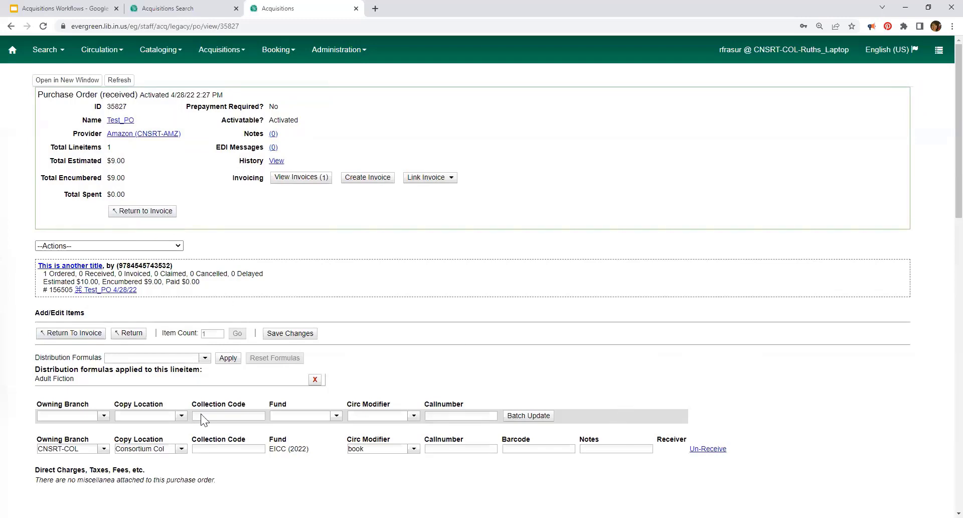
{"action": "left_click", "coordinate": [130, 333]}
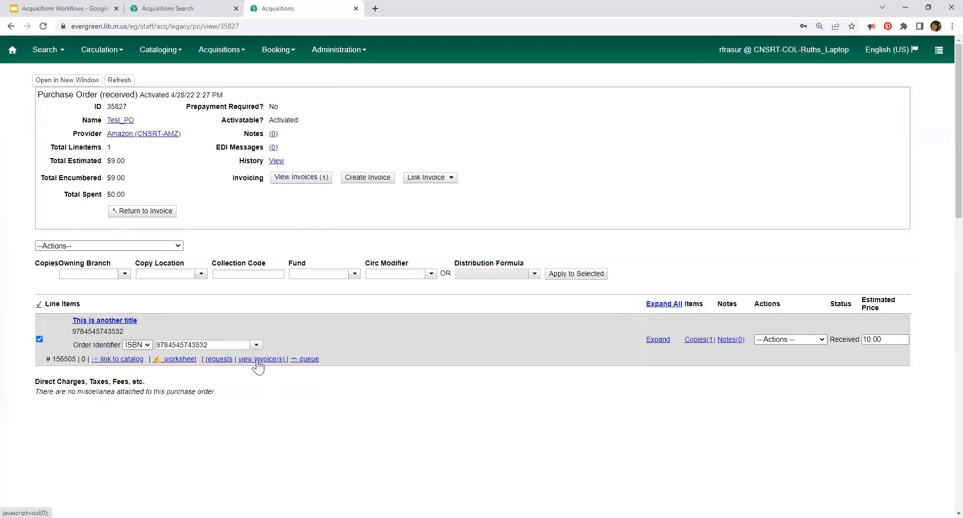
Step: Charge invoice 20220428Fake's 2.99 shipping to fund EICC (2022), save, and close the invoice
{"action": "left_click", "coordinate": [310, 179]}
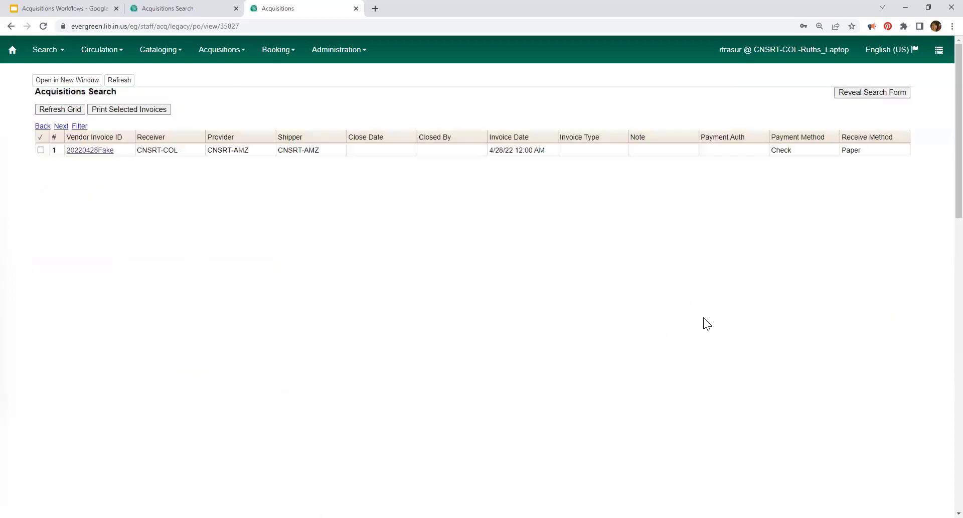
{"action": "left_click", "coordinate": [93, 150]}
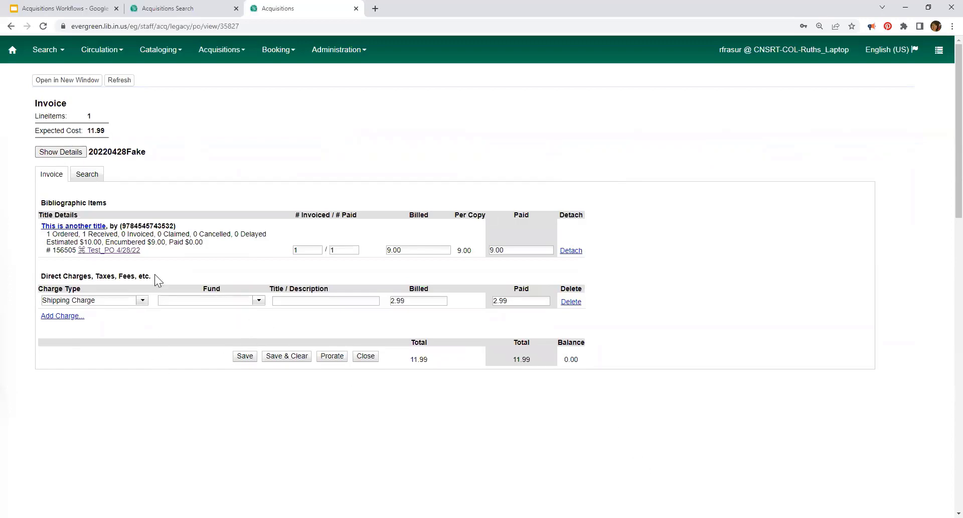
{"action": "left_click", "coordinate": [258, 300]}
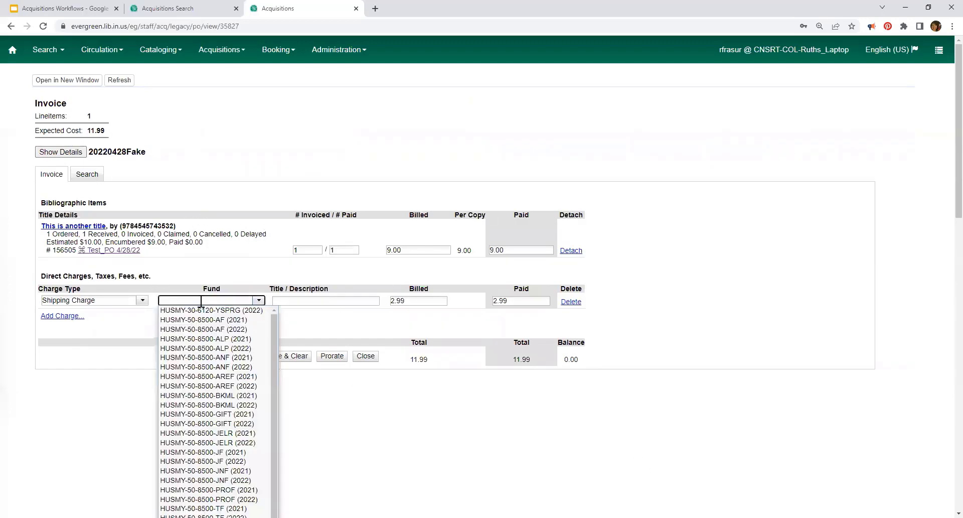
{"action": "type", "text": "ce"}
{"action": "key", "text": "BackSpace"}
{"action": "key", "text": "BackSpace"}
{"action": "type", "text": "e"}
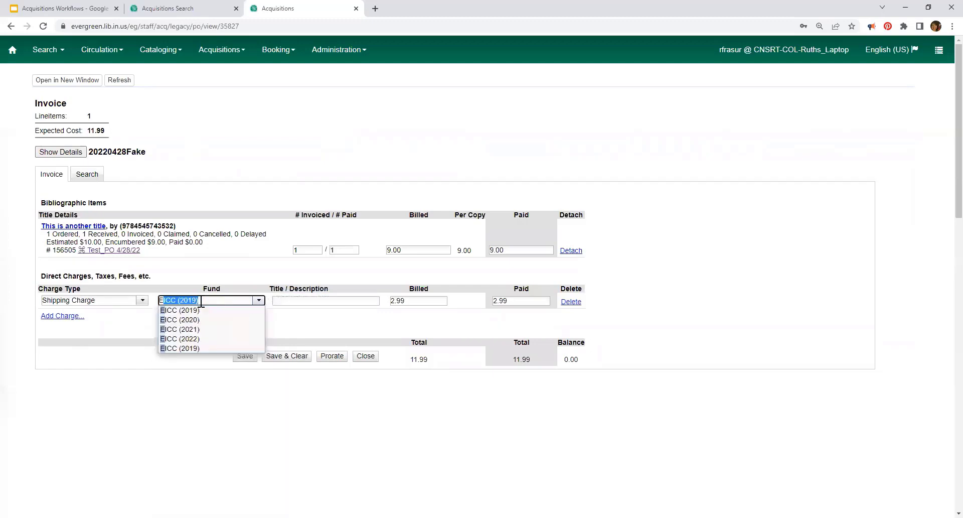
{"action": "left_click", "coordinate": [180, 338]}
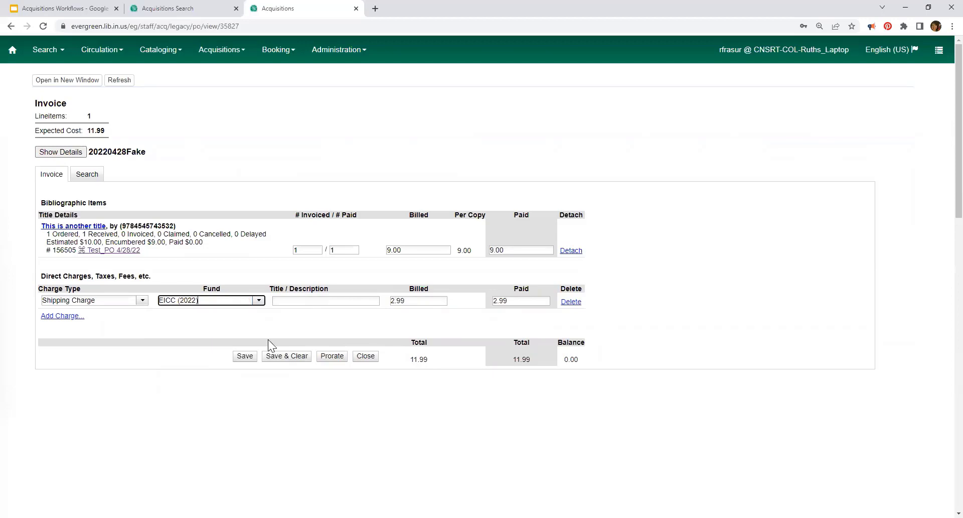
{"action": "left_click", "coordinate": [245, 357]}
{"action": "left_click", "coordinate": [368, 357]}
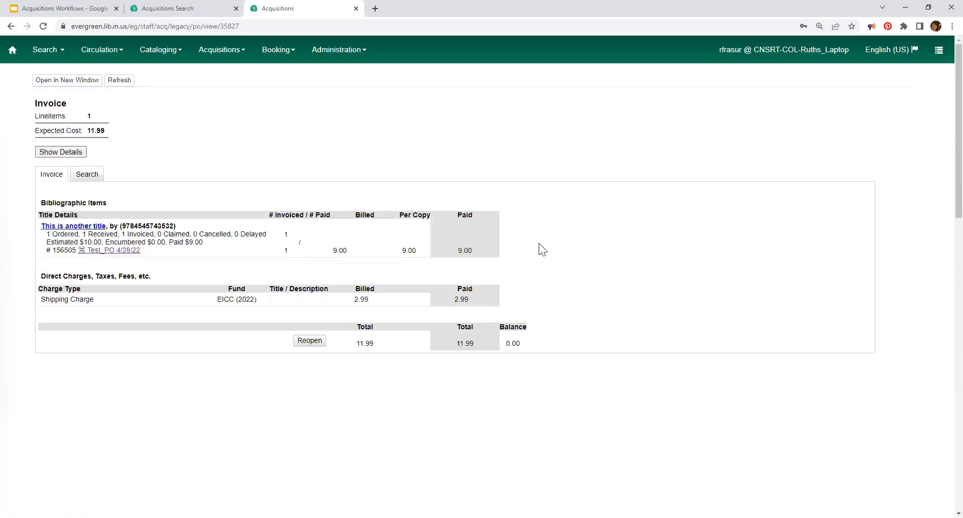
Step: Reopen Test_PO, expand the line item's copy details, and browse the Administration and Acquisitions menus
{"action": "left_click", "coordinate": [94, 251]}
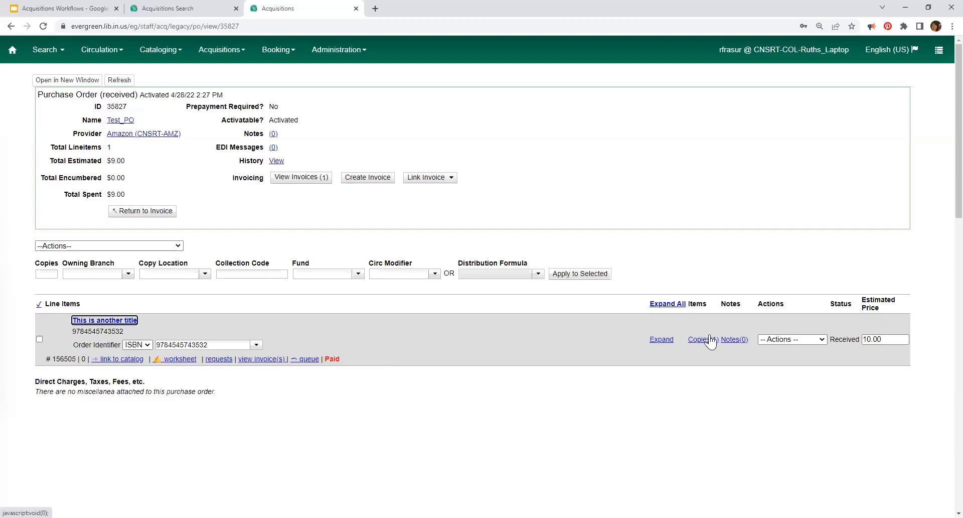
{"action": "left_click", "coordinate": [672, 339]}
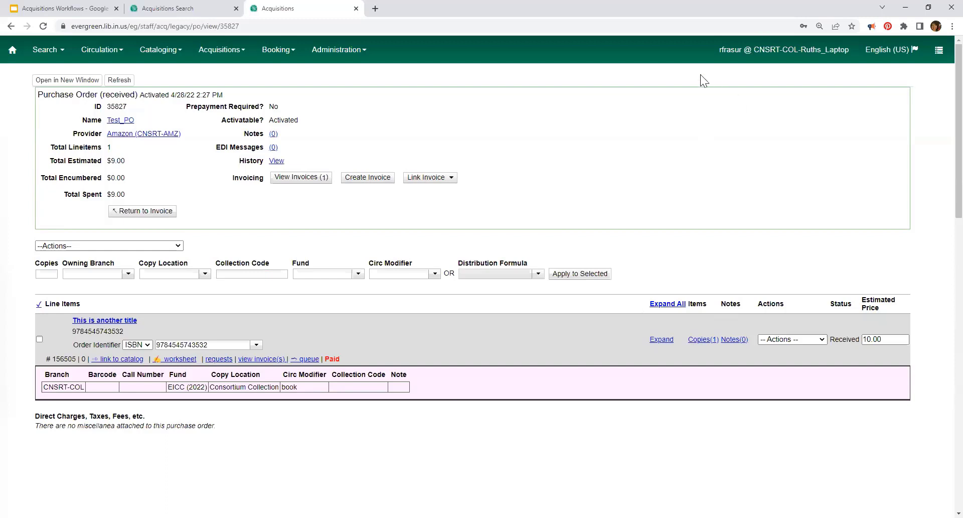
{"action": "left_click", "coordinate": [341, 58]}
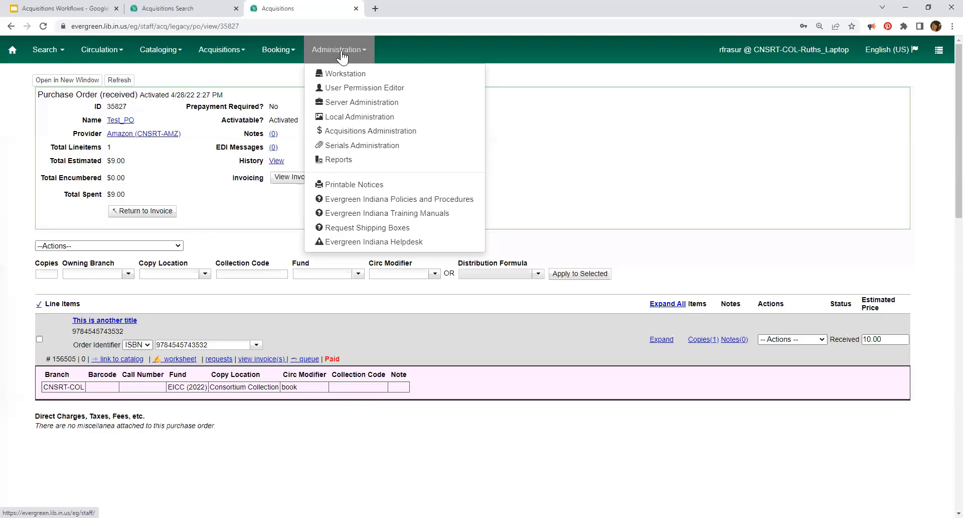
{"action": "left_click", "coordinate": [933, 254]}
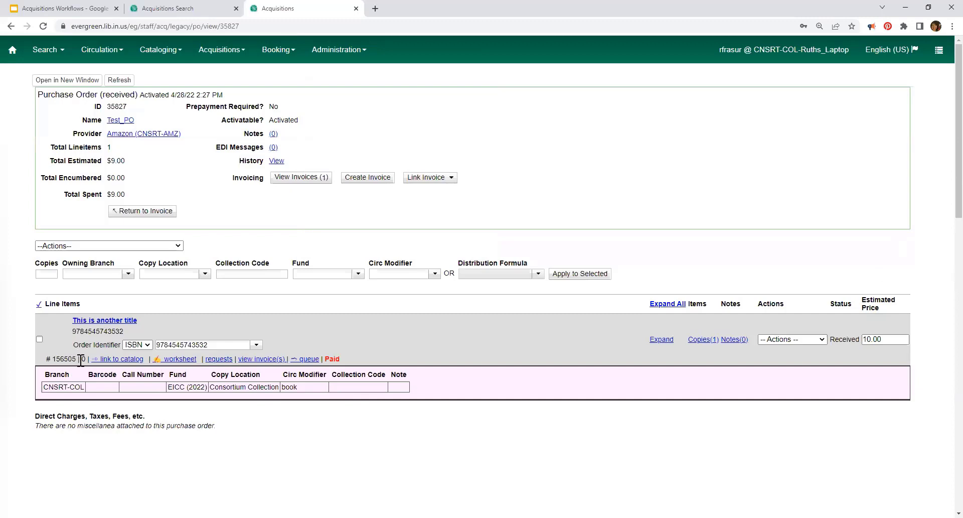
{"action": "left_click_drag", "start_coordinate": [76, 358], "coordinate": [53, 355]}
{"action": "left_click", "coordinate": [222, 53]}
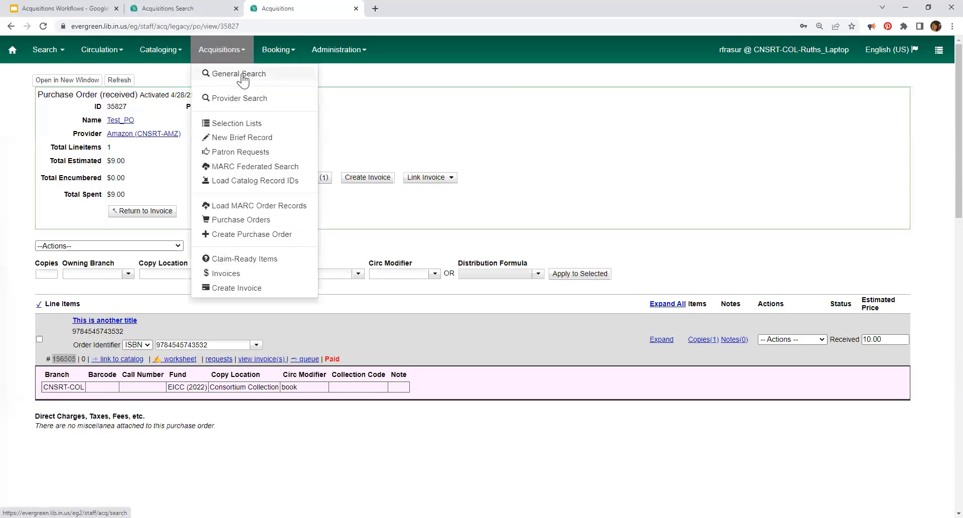
Step: Present the Search slide, revealing its General and Provider bullets and the Acquisitions Search screenshot
{"action": "left_click", "coordinate": [80, 8]}
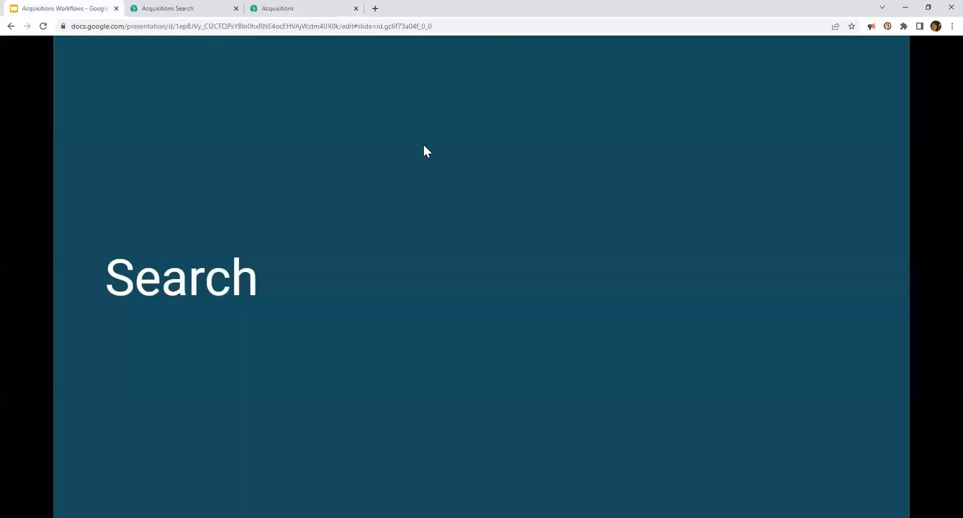
{"action": "left_click", "coordinate": [425, 197]}
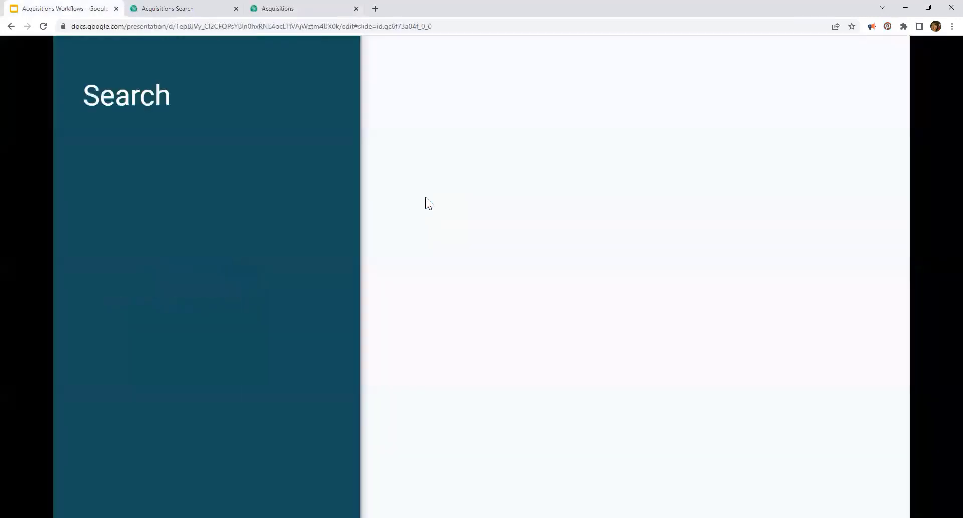
{"action": "left_click", "coordinate": [302, 229]}
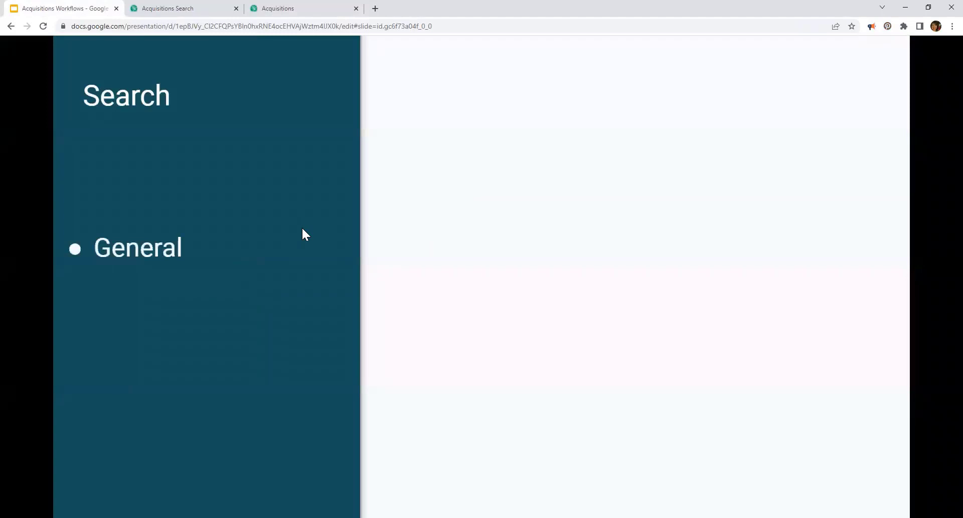
{"action": "left_click", "coordinate": [302, 229]}
{"action": "left_click", "coordinate": [302, 234]}
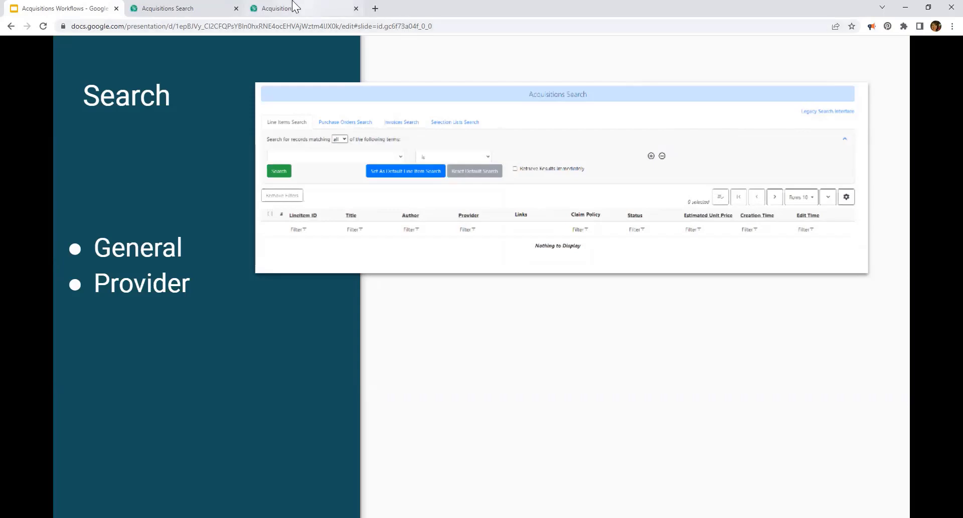
{"action": "left_click", "coordinate": [196, 9]}
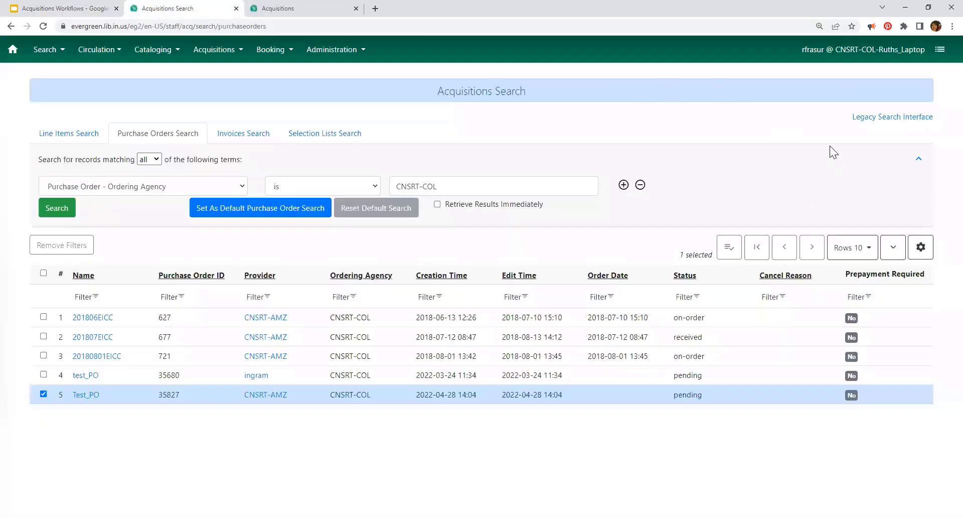
Step: In Line Items search, try searching Line Item Detail - Item Detail ID for 156505
{"action": "left_click", "coordinate": [68, 135]}
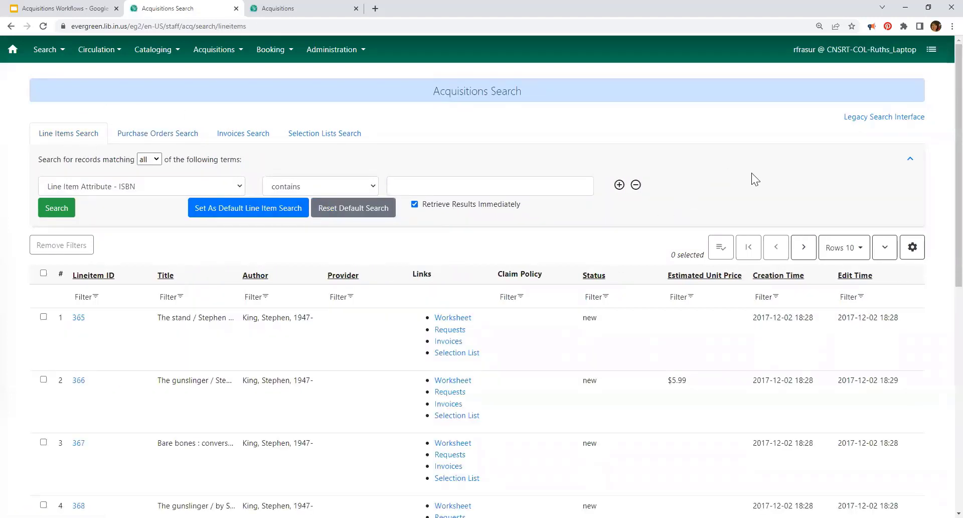
{"action": "left_click", "coordinate": [198, 186]}
{"action": "left_click", "coordinate": [145, 193]}
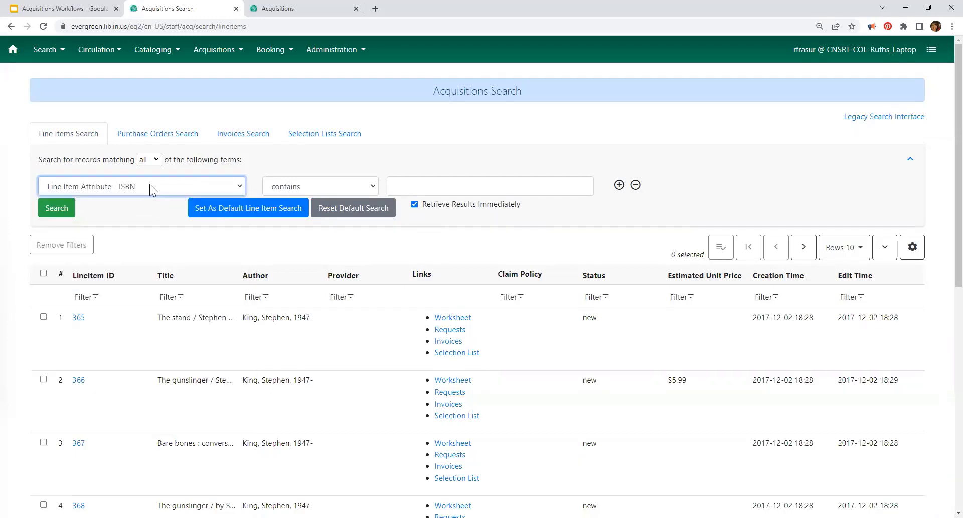
{"action": "left_click", "coordinate": [150, 185]}
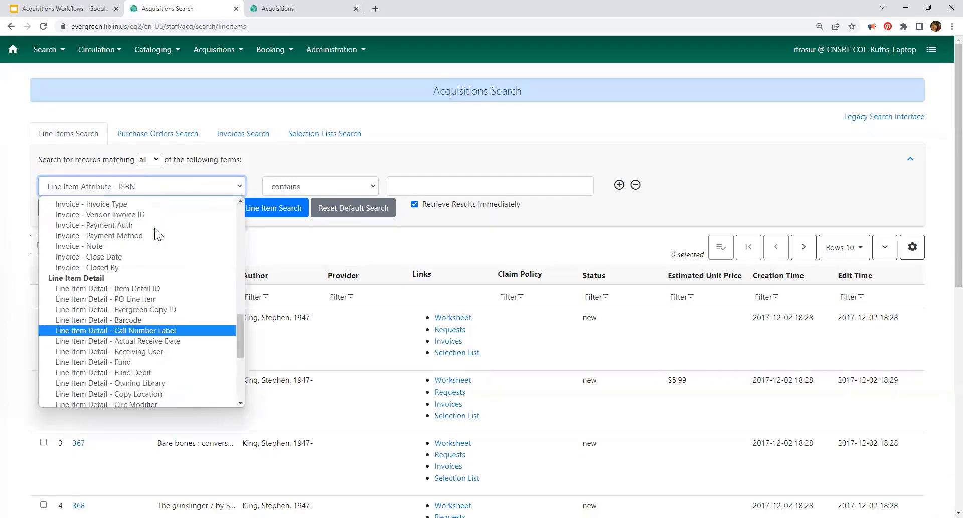
{"action": "left_click", "coordinate": [149, 291]}
{"action": "left_click", "coordinate": [464, 185]}
{"action": "type", "text": "156505"}
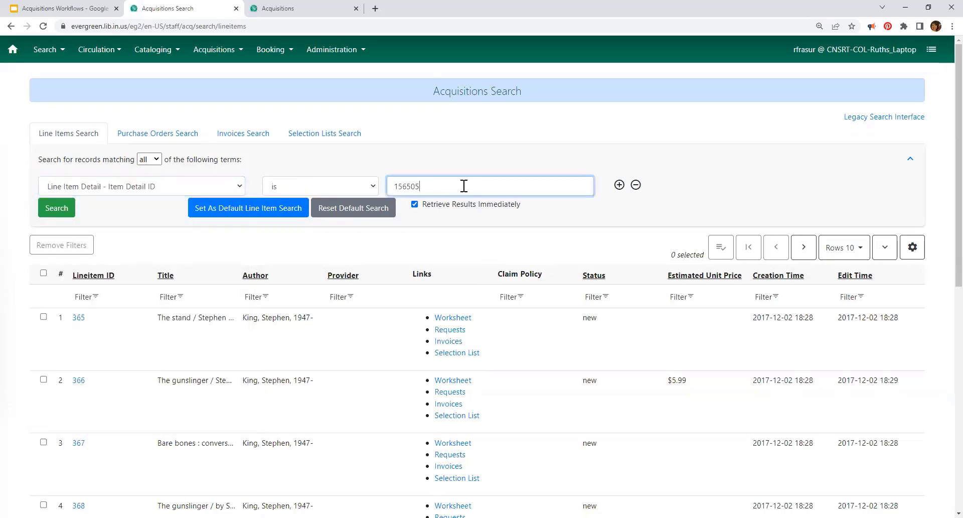
{"action": "key", "text": "Return"}
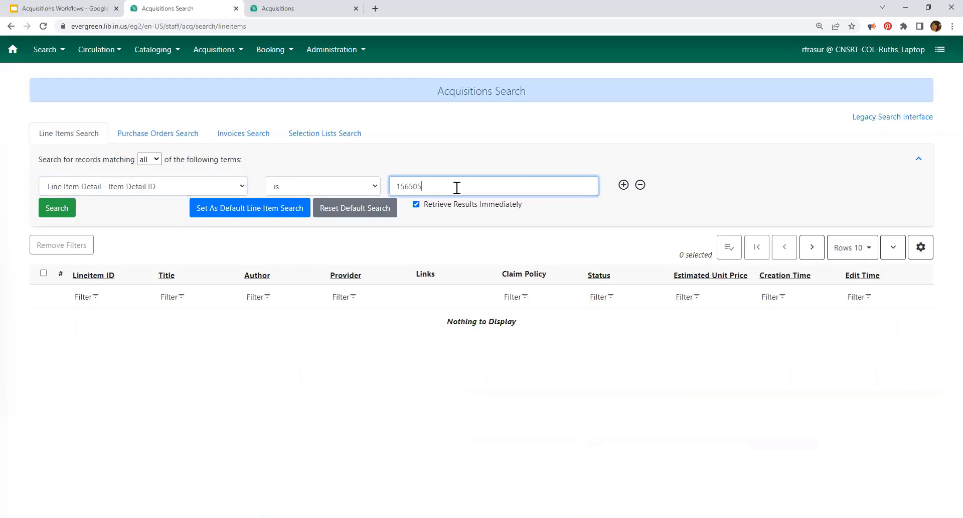
Step: Search Line Item - Lineitem ID for 156505 and save it as the default line item search
{"action": "left_click", "coordinate": [194, 184]}
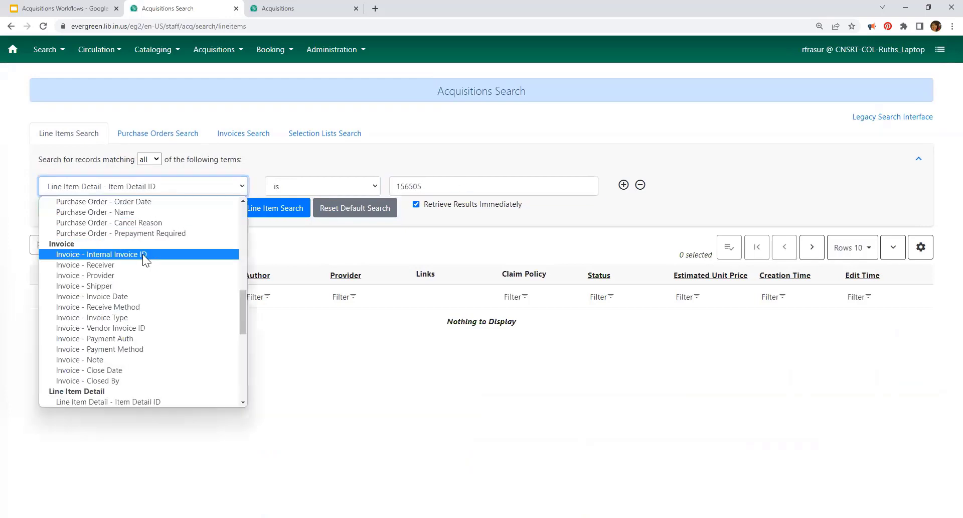
{"action": "scroll", "coordinate": [153, 352], "scroll_direction": "down", "scroll_amount": 3}
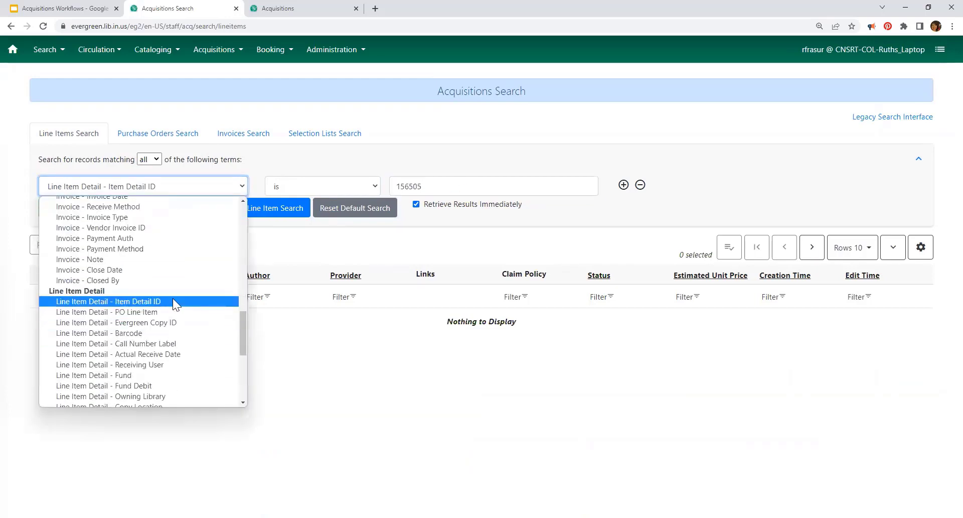
{"action": "scroll", "coordinate": [172, 303], "scroll_direction": "up", "scroll_amount": 10}
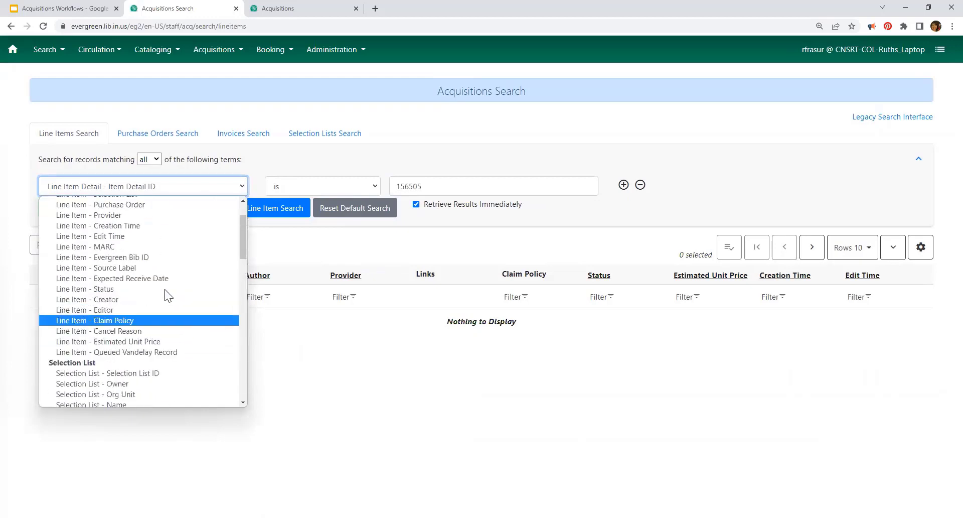
{"action": "left_click", "coordinate": [123, 224]}
{"action": "left_click", "coordinate": [428, 184]}
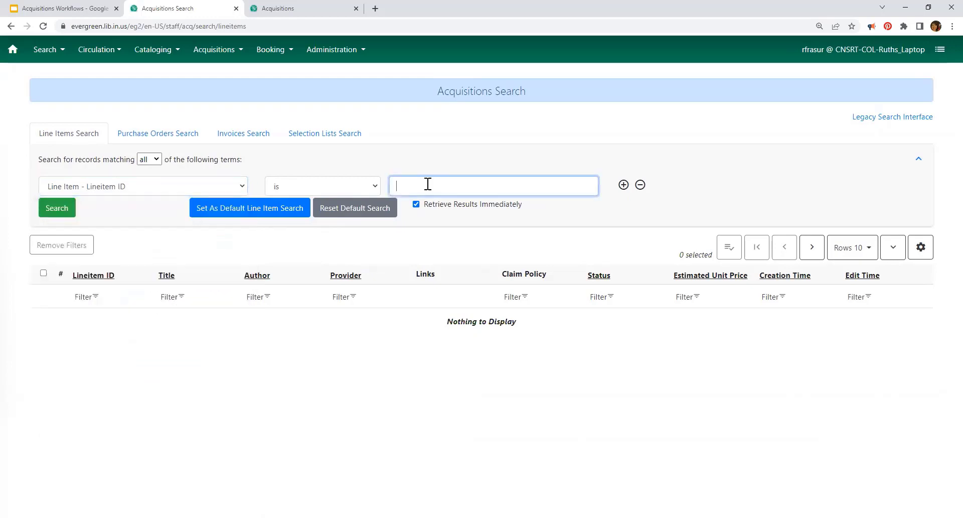
{"action": "type", "text": "156505"}
{"action": "key", "text": "Return"}
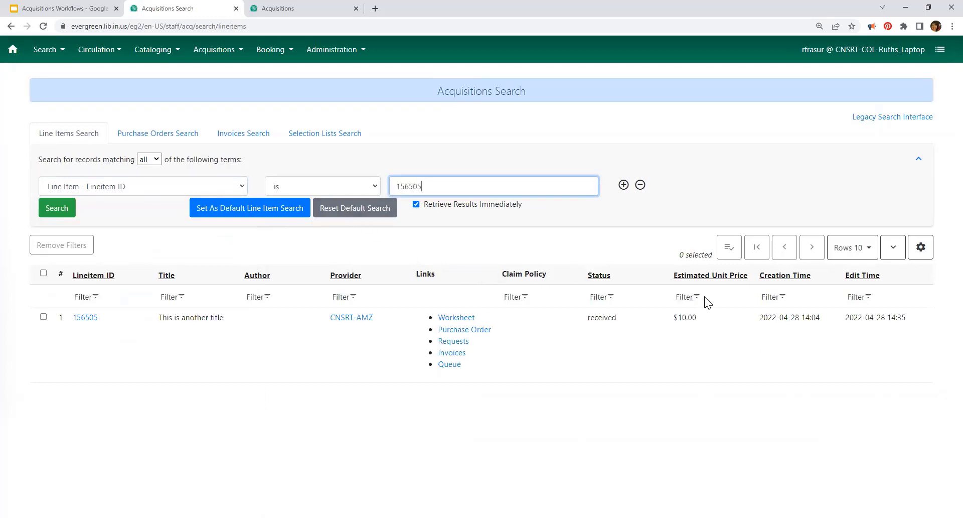
{"action": "left_click", "coordinate": [257, 217]}
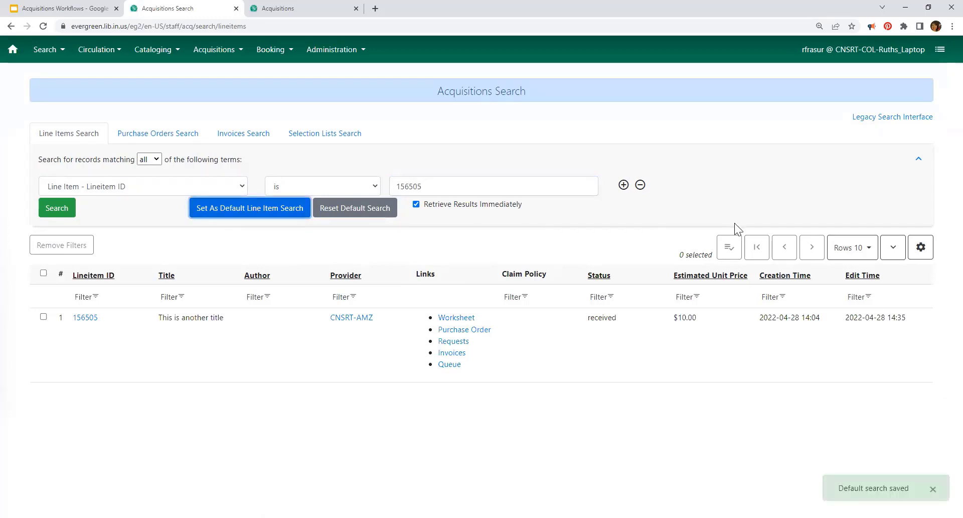
Step: Make Purchase Orders search retrieve results immediately by default, then view the Invoices and Selection Lists searches
{"action": "left_click", "coordinate": [623, 185]}
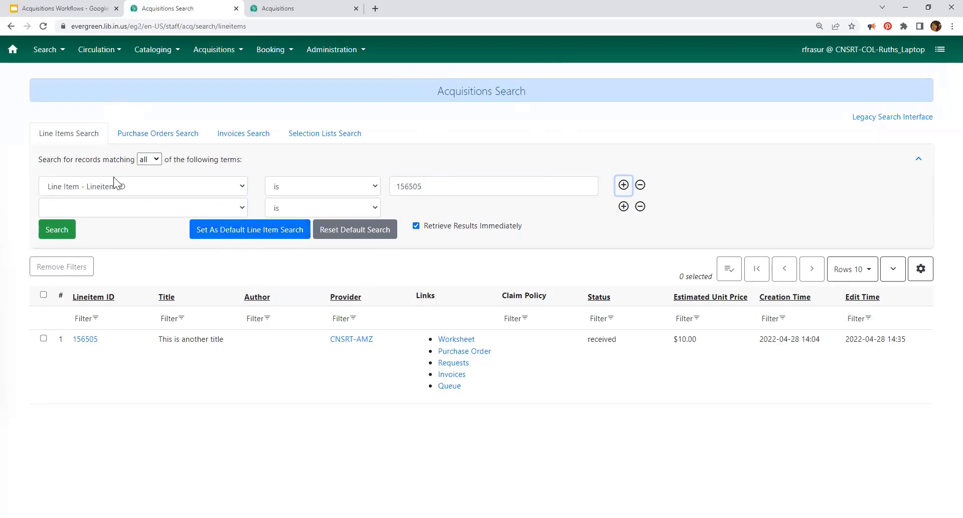
{"action": "left_click", "coordinate": [157, 136]}
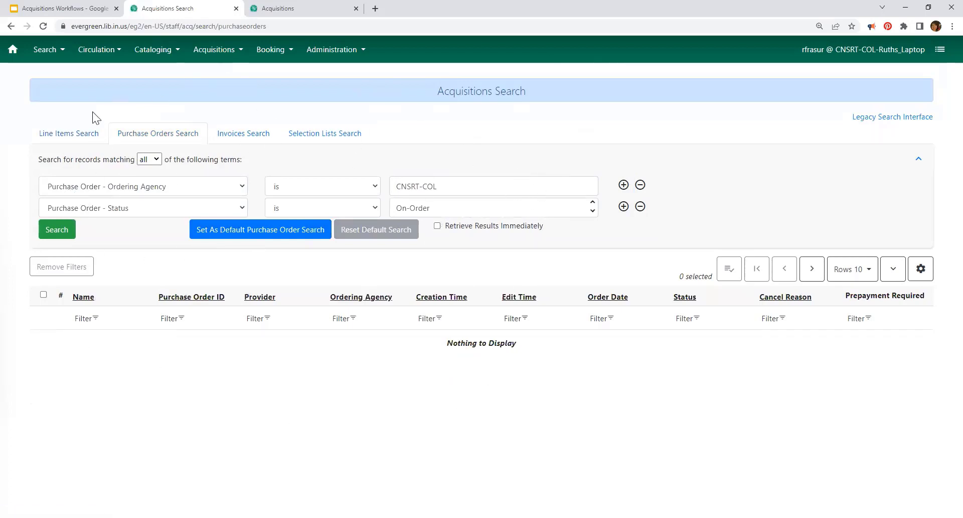
{"action": "left_click", "coordinate": [437, 226]}
{"action": "left_click", "coordinate": [290, 234]}
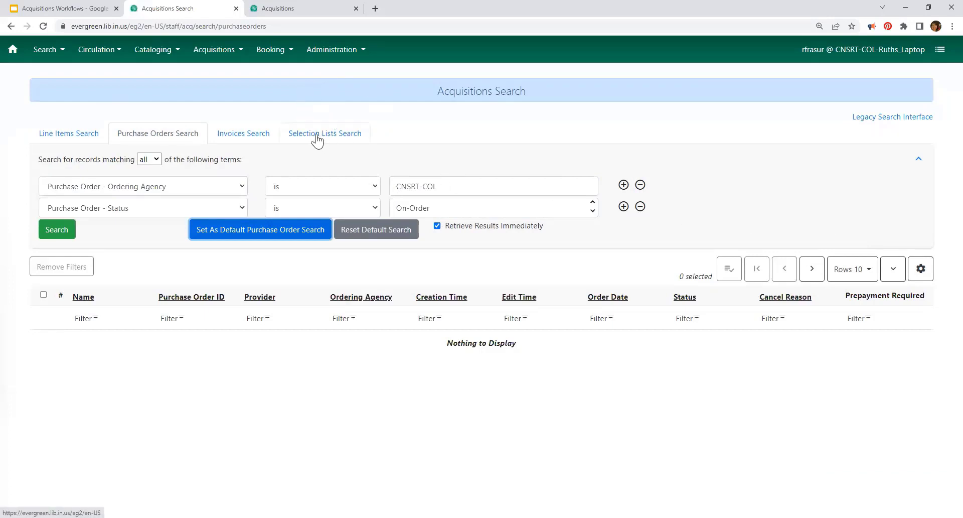
{"action": "left_click", "coordinate": [246, 143]}
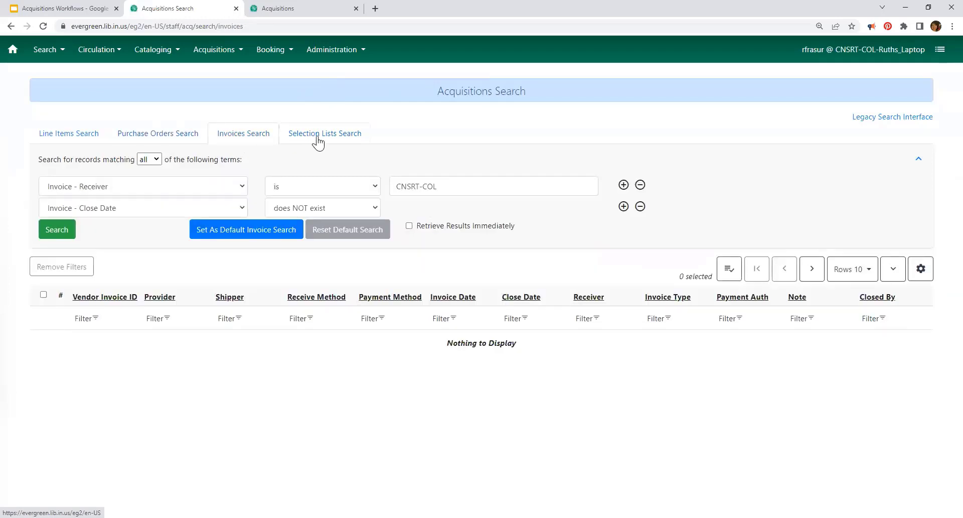
{"action": "left_click", "coordinate": [318, 142]}
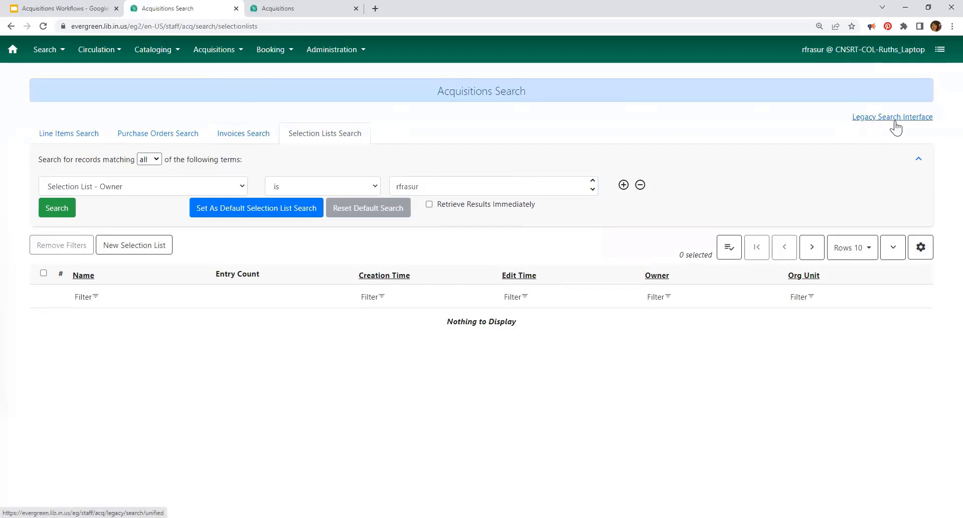
Step: Show the Search slide, peek ahead to Patron Requests and back, then return to Evergreen
{"action": "left_click", "coordinate": [44, 11]}
{"action": "left_click", "coordinate": [298, 386]}
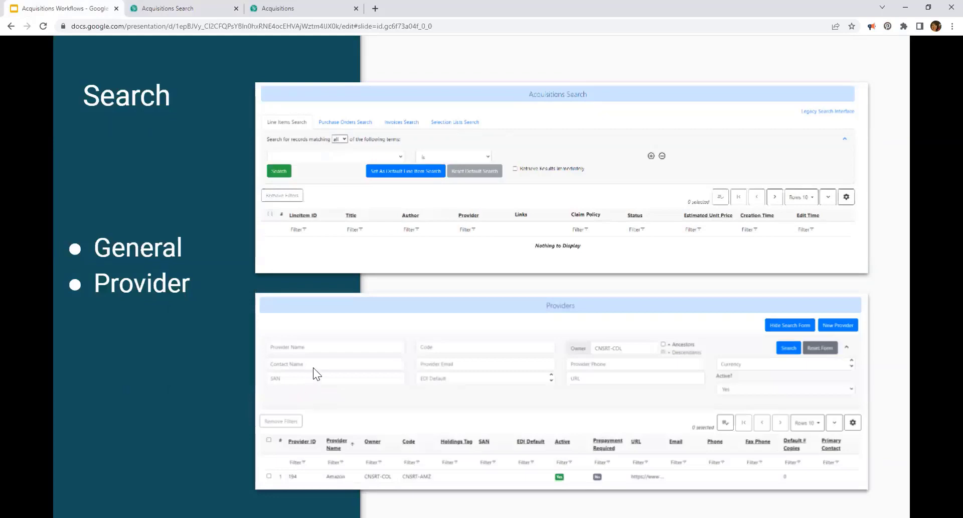
{"action": "left_click", "coordinate": [584, 335]}
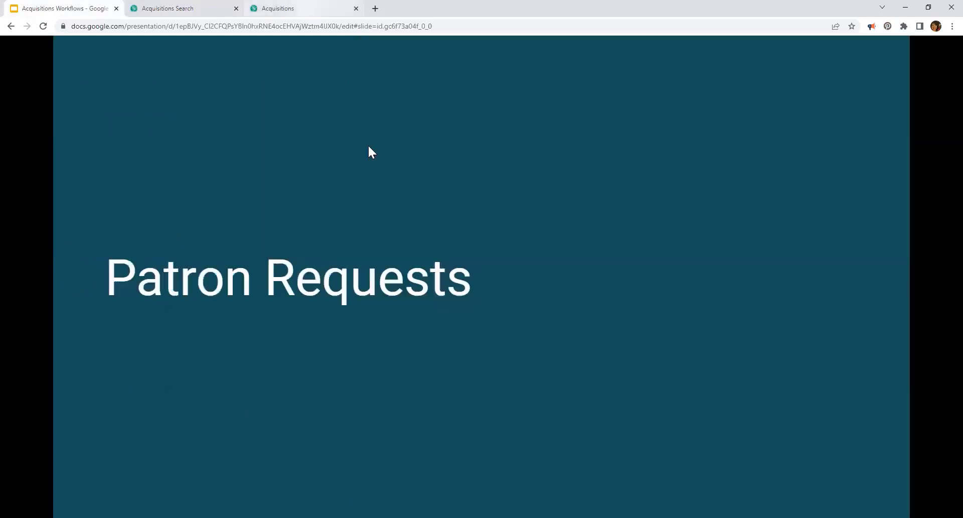
{"action": "key", "text": "Left"}
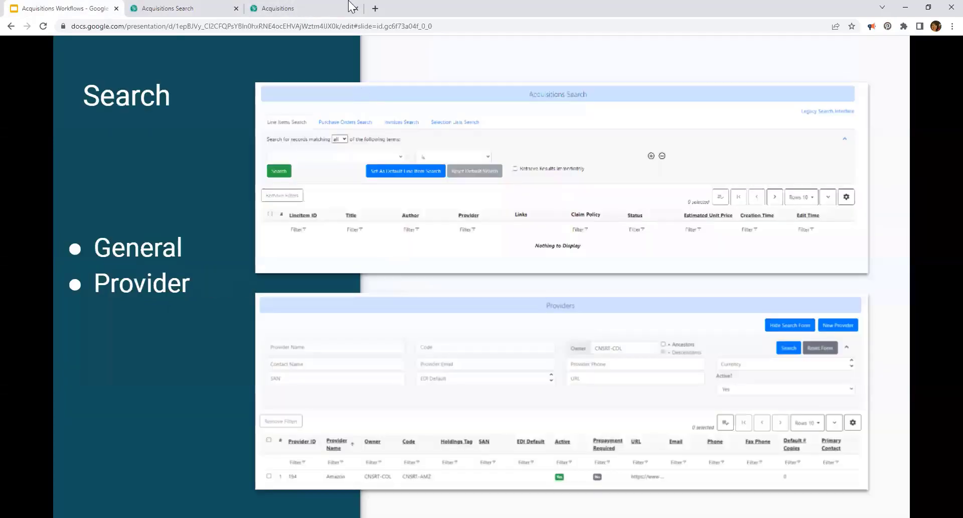
{"action": "left_click", "coordinate": [287, 7]}
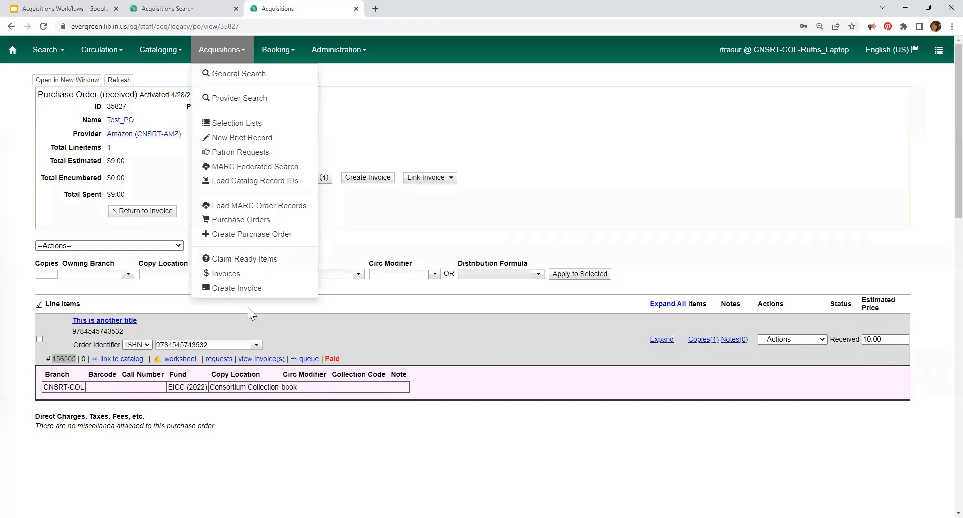
Step: In Provider Search, view Amazon's details and set the owner filter to PORTR plus descendants
{"action": "left_click", "coordinate": [235, 98]}
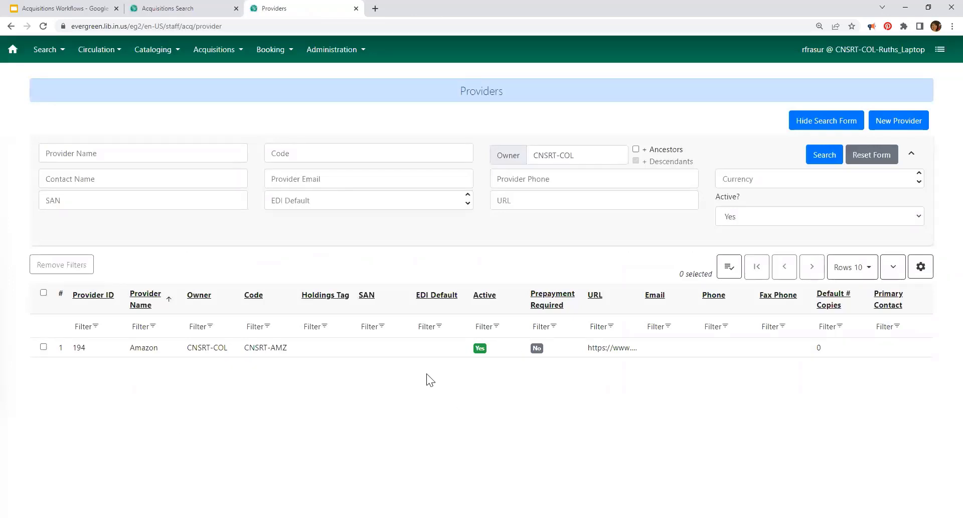
{"action": "left_click", "coordinate": [231, 350]}
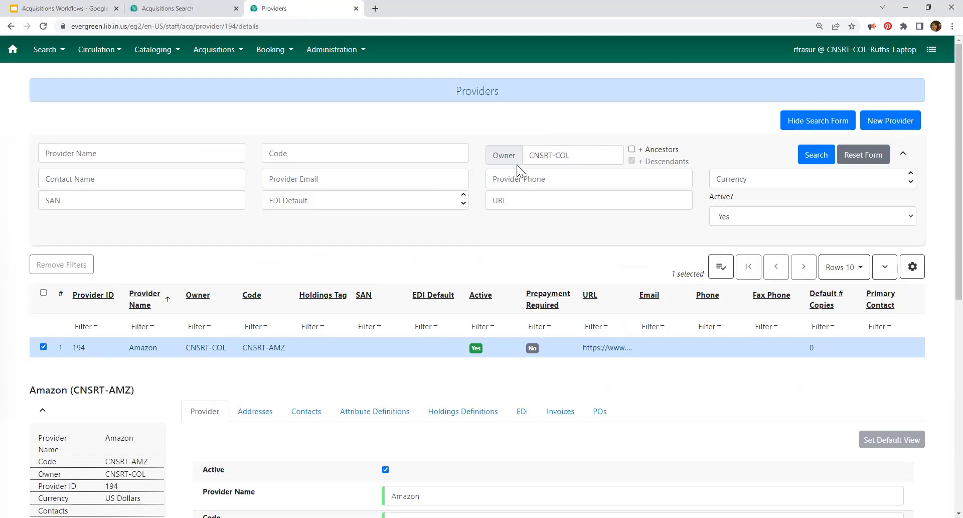
{"action": "scroll", "coordinate": [817, 62], "scroll_direction": "down", "scroll_amount": 1}
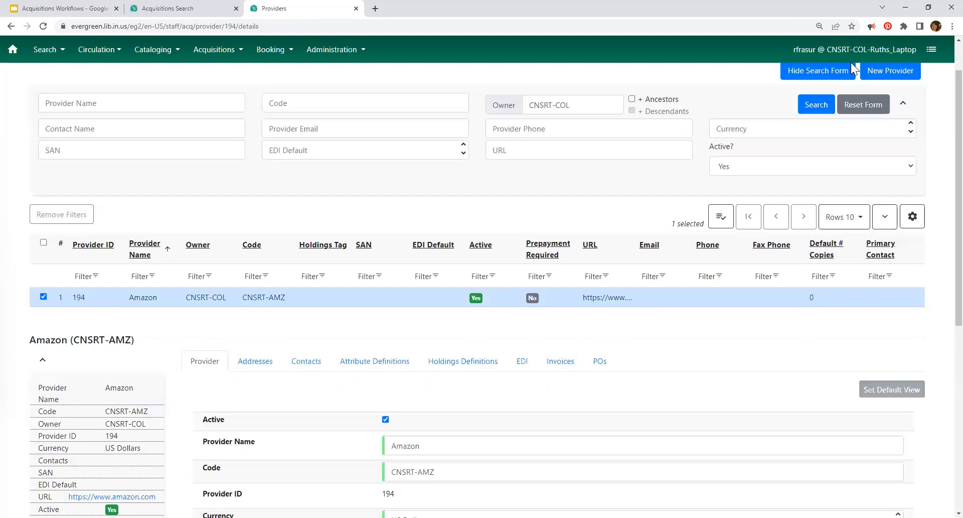
{"action": "scroll", "coordinate": [795, 90], "scroll_direction": "up", "scroll_amount": 1}
{"action": "left_click", "coordinate": [594, 151]}
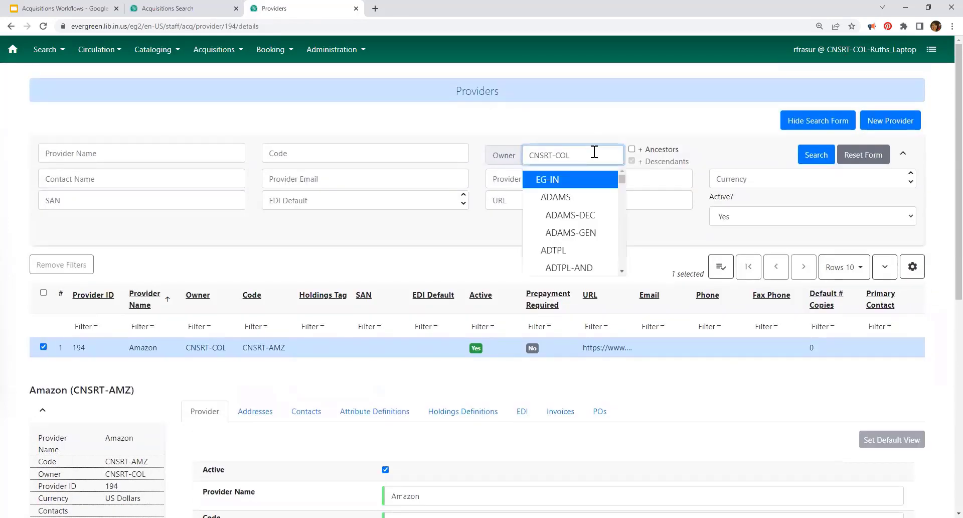
{"action": "key", "text": "ctrl+a"}
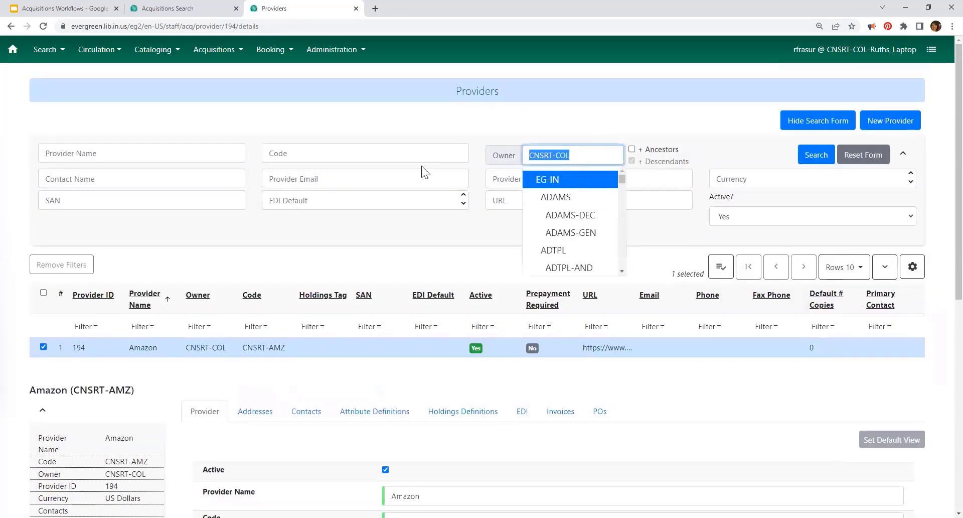
{"action": "type", "text": "portr"}
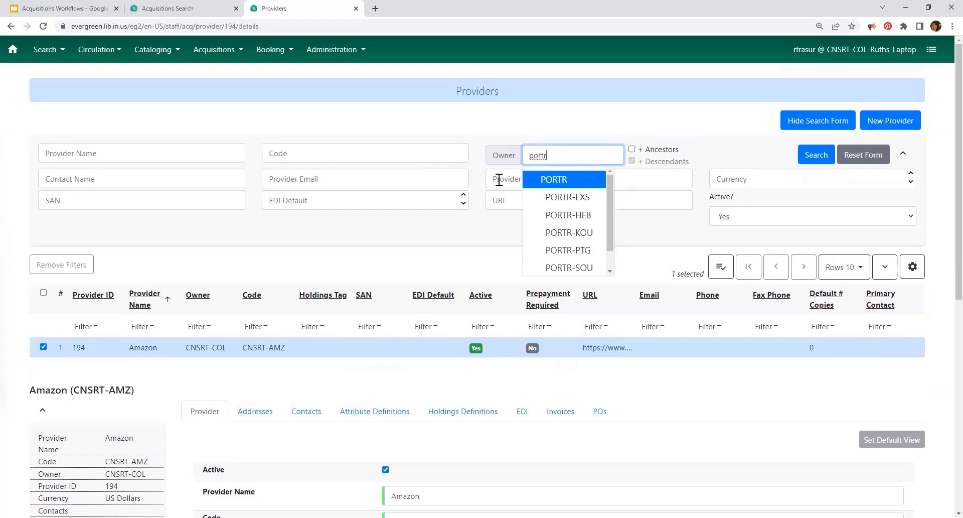
{"action": "left_click", "coordinate": [557, 179]}
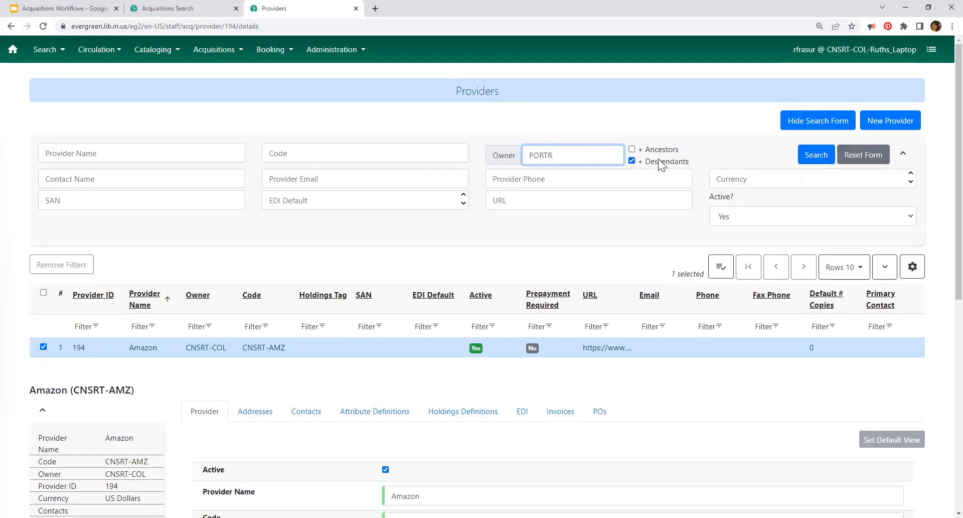
Step: Search providers owned by PORTR and show 100 results per page
{"action": "left_click", "coordinate": [809, 157]}
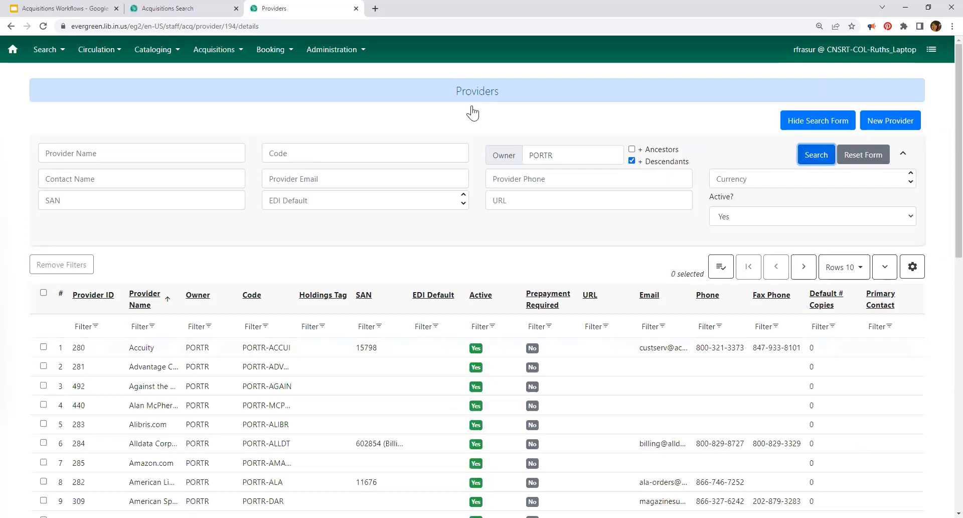
{"action": "scroll", "coordinate": [609, 321], "scroll_direction": "down", "scroll_amount": 2}
{"action": "scroll", "coordinate": [608, 322], "scroll_direction": "down", "scroll_amount": 1}
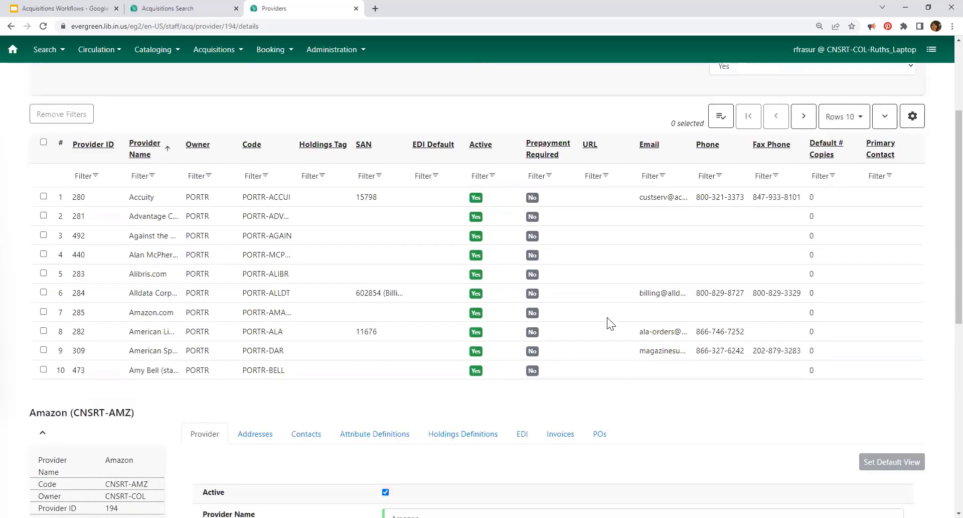
{"action": "scroll", "coordinate": [607, 324], "scroll_direction": "up", "scroll_amount": 1}
{"action": "scroll", "coordinate": [608, 323], "scroll_direction": "down", "scroll_amount": 1}
{"action": "scroll", "coordinate": [739, 255], "scroll_direction": "down", "scroll_amount": 1}
{"action": "scroll", "coordinate": [739, 254], "scroll_direction": "up", "scroll_amount": 1}
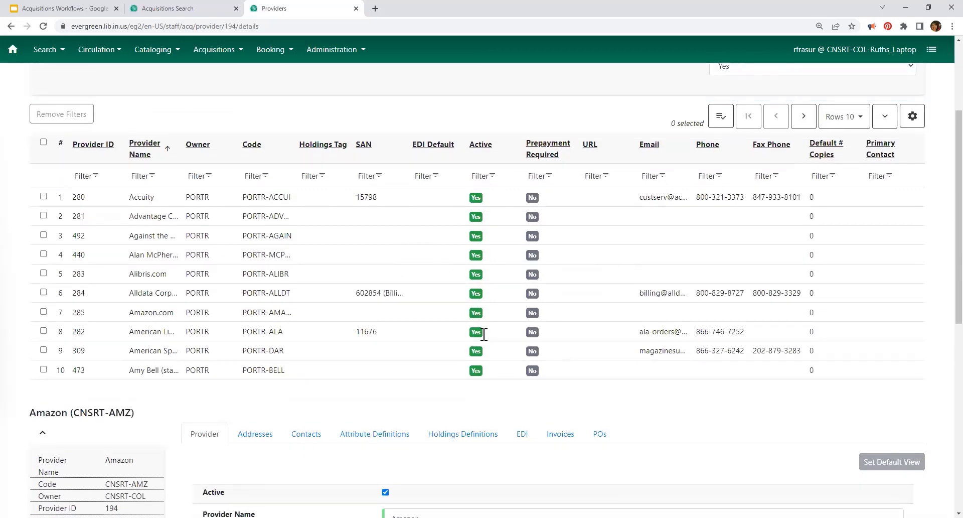
{"action": "scroll", "coordinate": [512, 308], "scroll_direction": "down", "scroll_amount": 3}
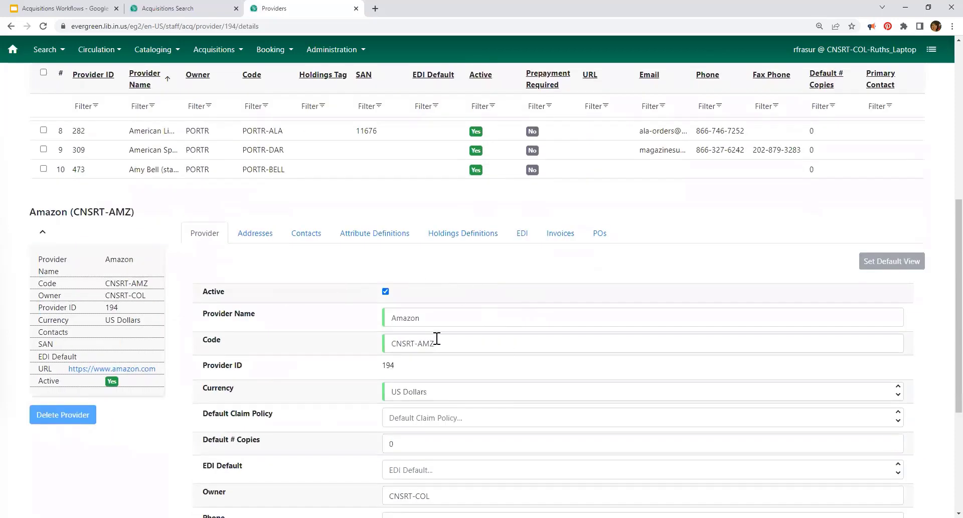
{"action": "scroll", "coordinate": [495, 410], "scroll_direction": "up", "scroll_amount": 6}
{"action": "scroll", "coordinate": [587, 350], "scroll_direction": "down", "scroll_amount": 1}
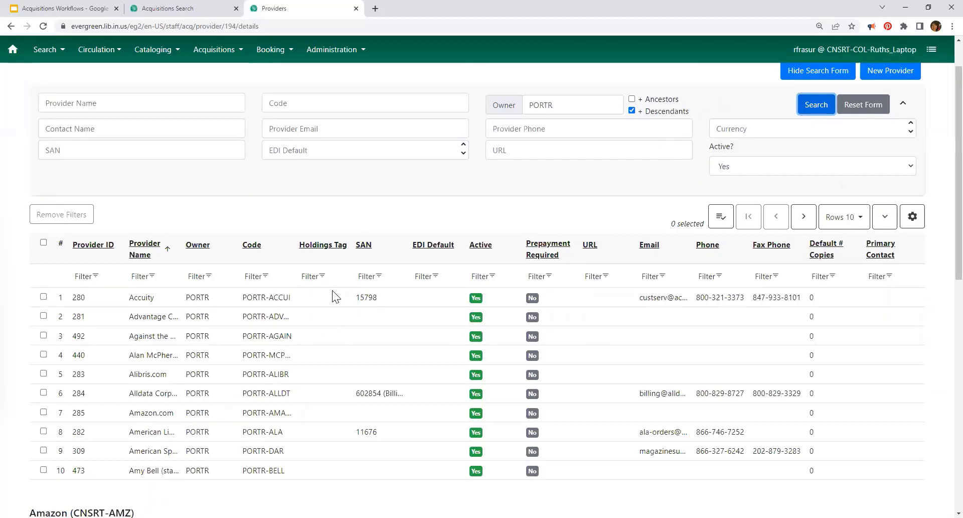
{"action": "left_click", "coordinate": [853, 216]}
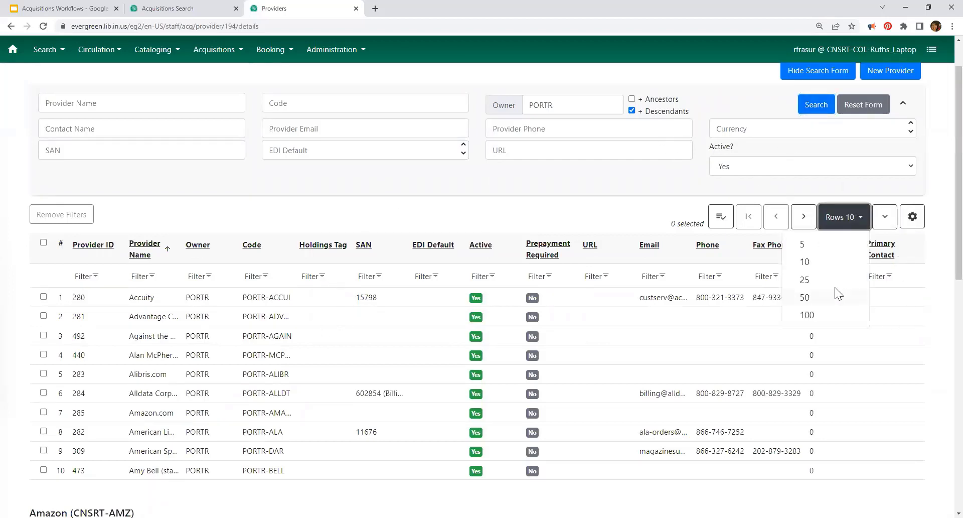
{"action": "left_click", "coordinate": [807, 315]}
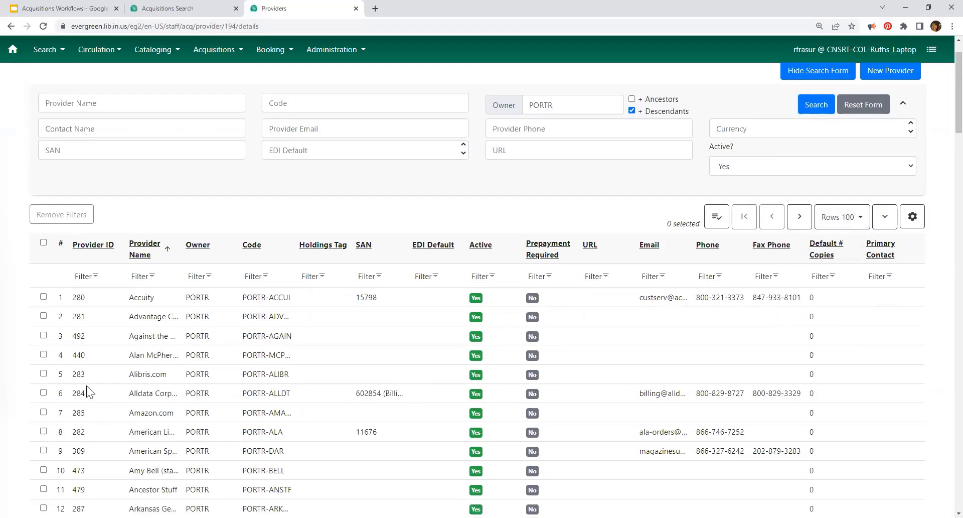
Step: Select provider Amazon.com (ID 285) and hide the search form to view its record
{"action": "left_click", "coordinate": [78, 412]}
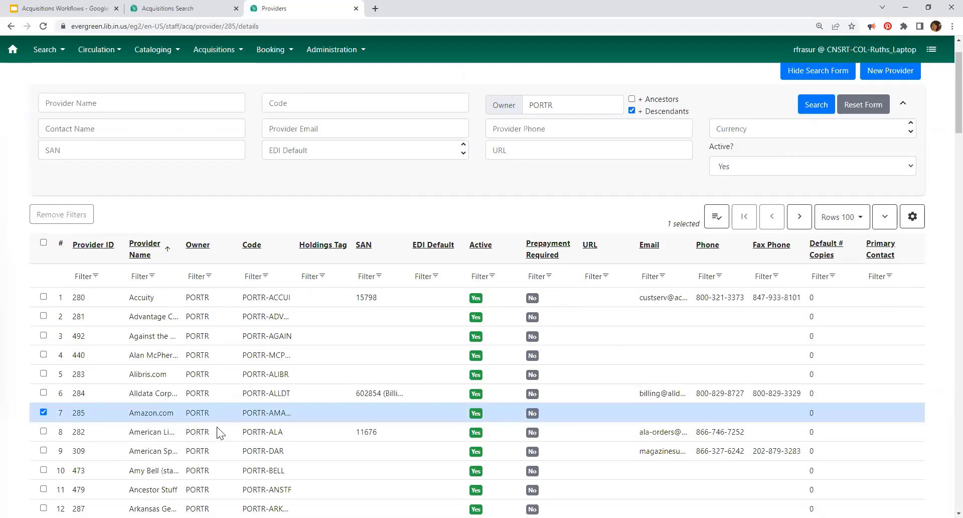
{"action": "scroll", "coordinate": [699, 217], "scroll_direction": "down", "scroll_amount": 20}
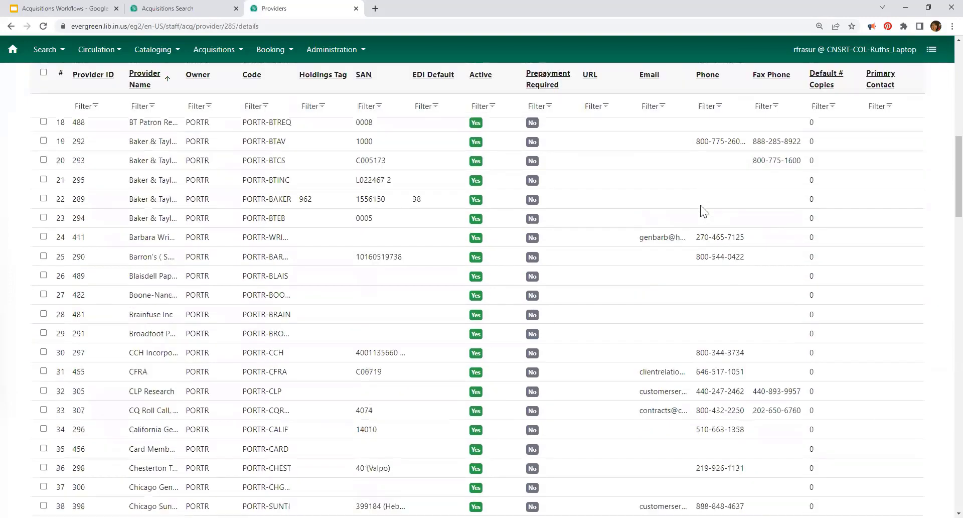
{"action": "scroll", "coordinate": [701, 201], "scroll_direction": "down", "scroll_amount": 15}
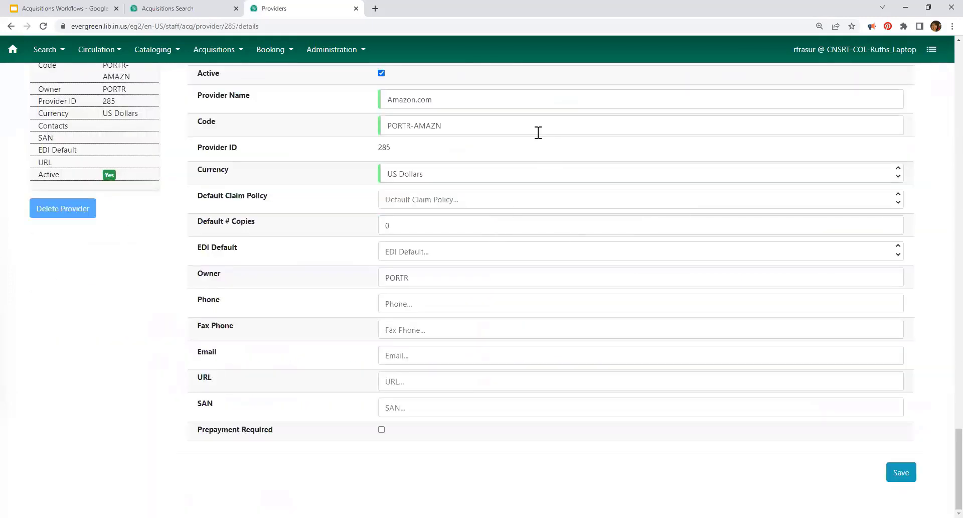
{"action": "scroll", "coordinate": [516, 209], "scroll_direction": "up", "scroll_amount": 3}
{"action": "scroll", "coordinate": [517, 209], "scroll_direction": "up", "scroll_amount": 20}
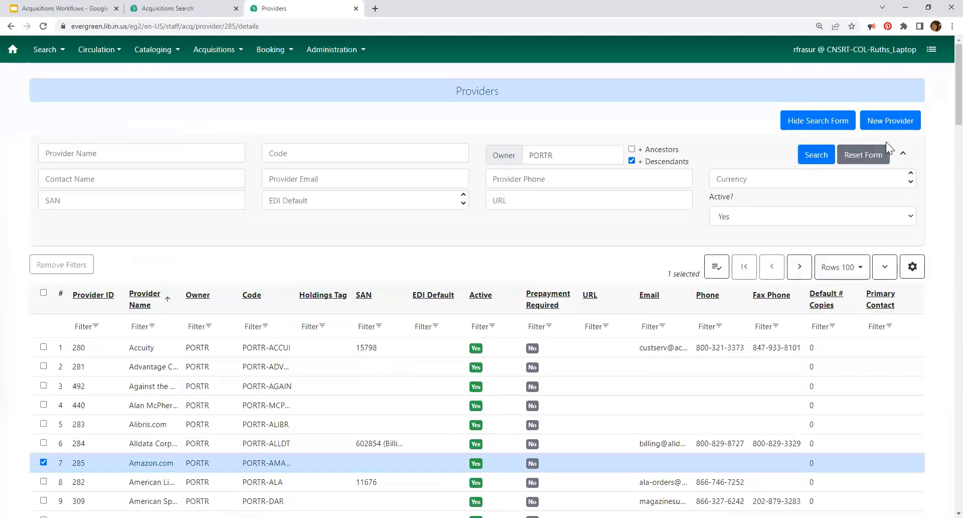
{"action": "left_click", "coordinate": [821, 123]}
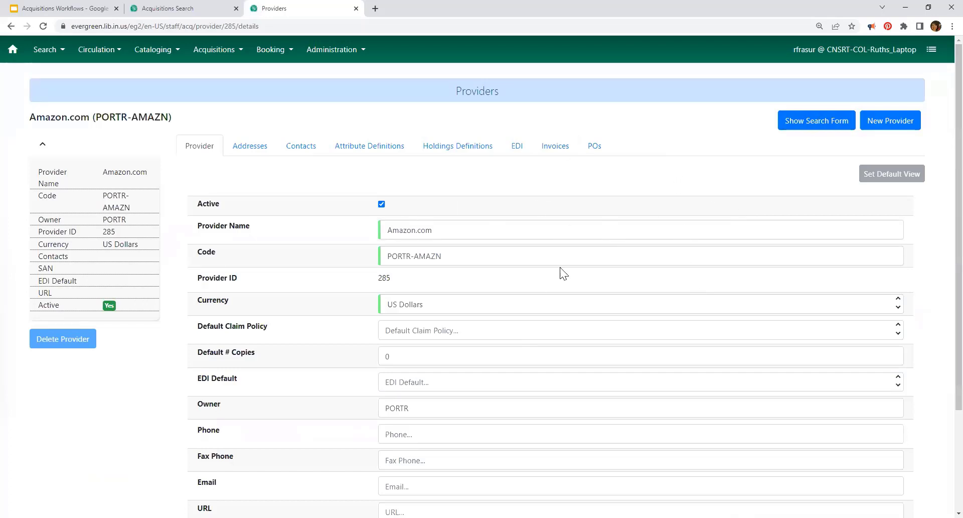
{"action": "scroll", "coordinate": [597, 241], "scroll_direction": "down", "scroll_amount": 2}
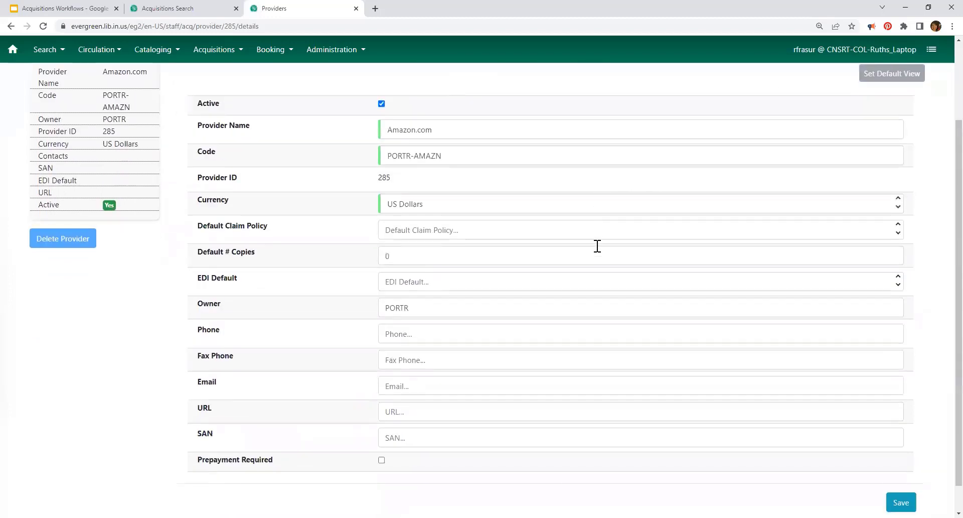
{"action": "scroll", "coordinate": [664, 465], "scroll_direction": "up", "scroll_amount": 2}
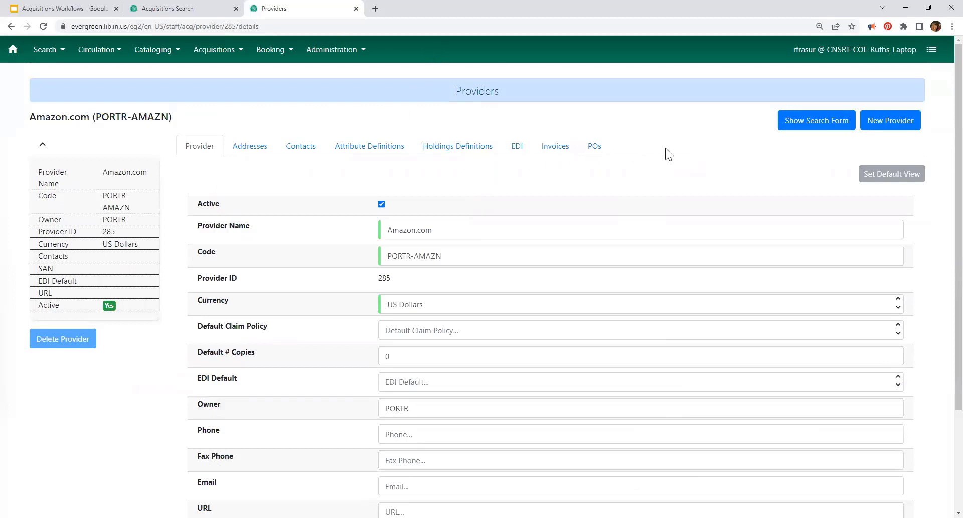
Step: Check Amazon.com's empty invoice list, then list its ten received purchase orders (IDs 4641–5346)
{"action": "left_click", "coordinate": [557, 151]}
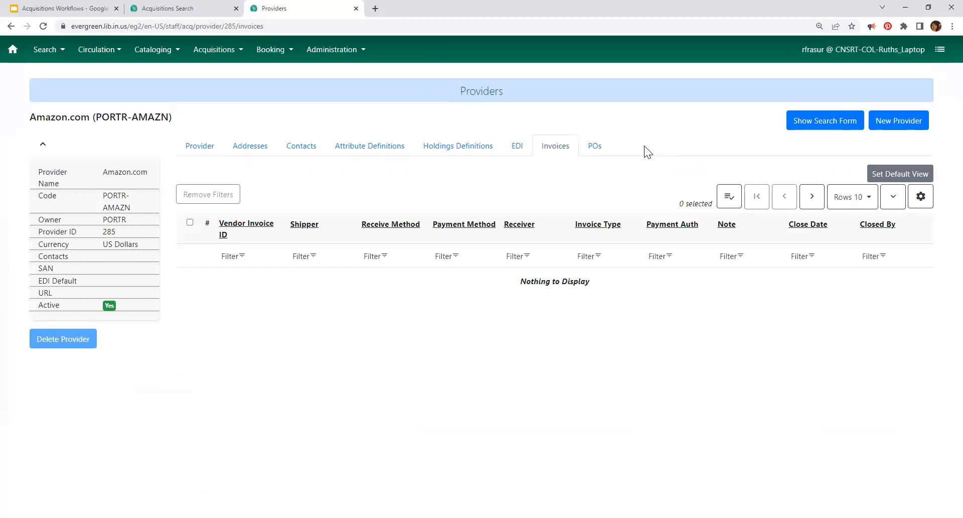
{"action": "left_click", "coordinate": [595, 146]}
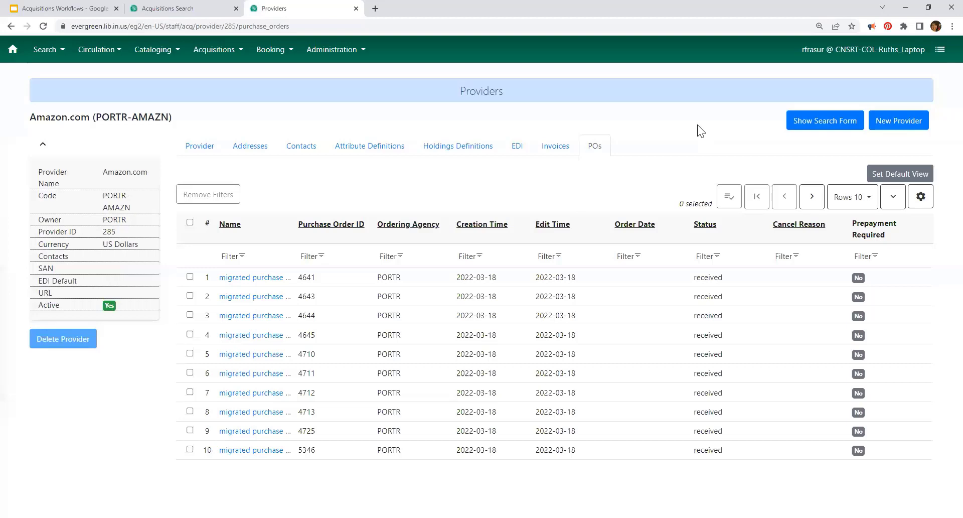
Step: Advance the Acquisitions Workflows presentation to the Patron Requests bullet slide, then return to Providers
{"action": "left_click", "coordinate": [77, 9]}
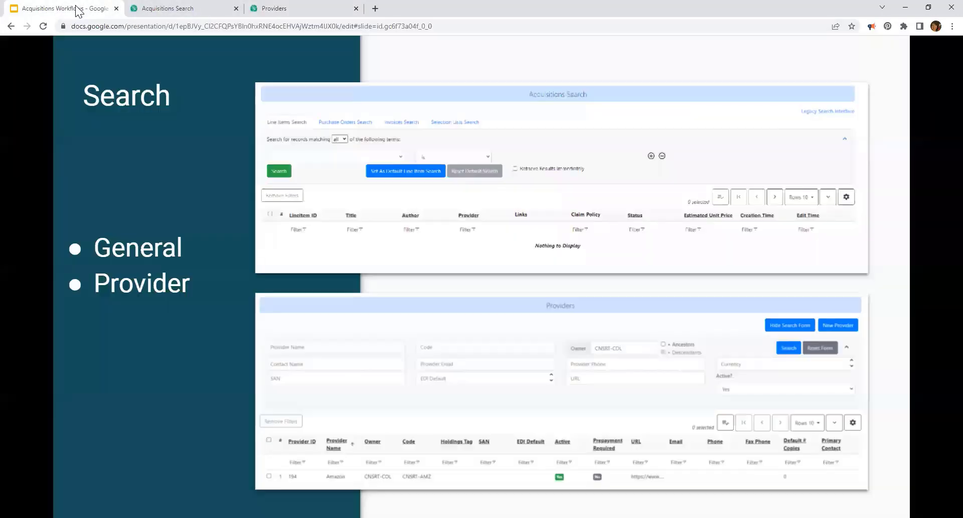
{"action": "left_click", "coordinate": [534, 242]}
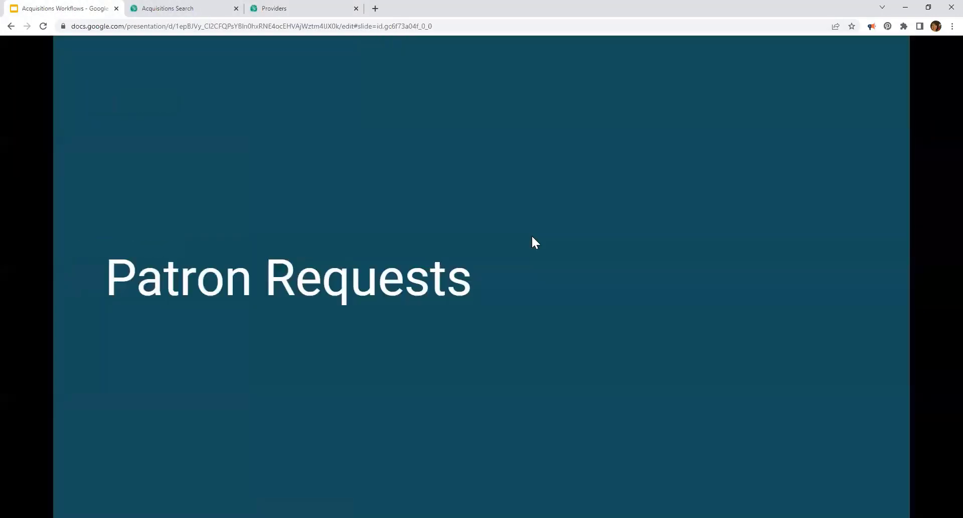
{"action": "left_click", "coordinate": [567, 247]}
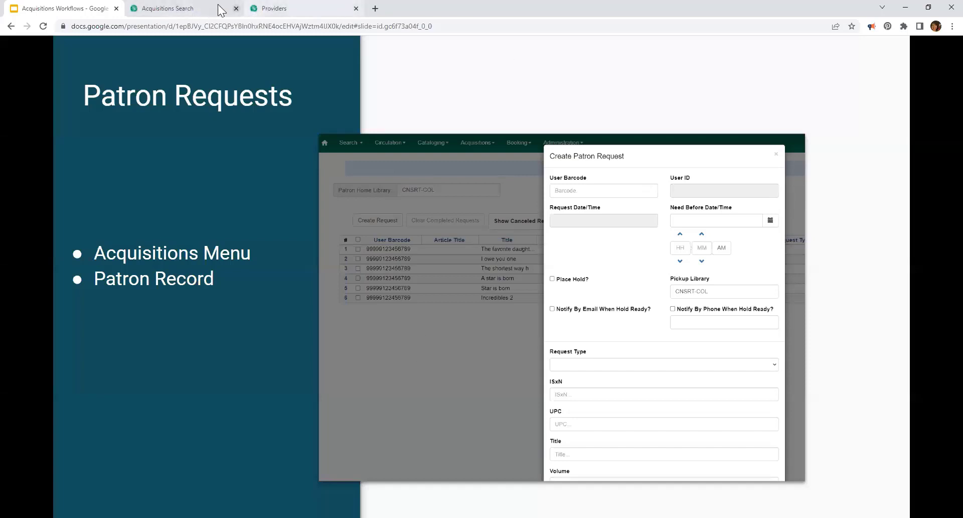
{"action": "left_click", "coordinate": [290, 9]}
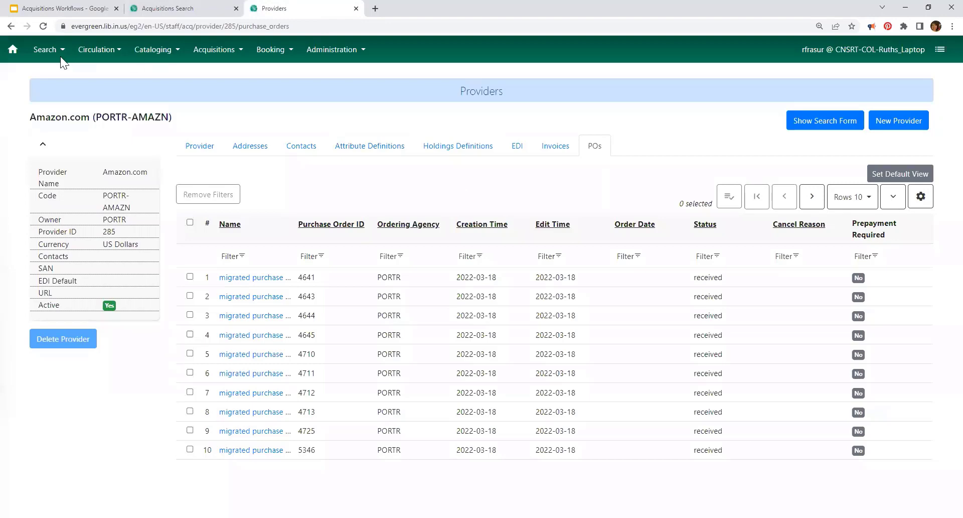
Step: From the staff client home page, open Acquisitions > Patron Requests
{"action": "left_click", "coordinate": [13, 50]}
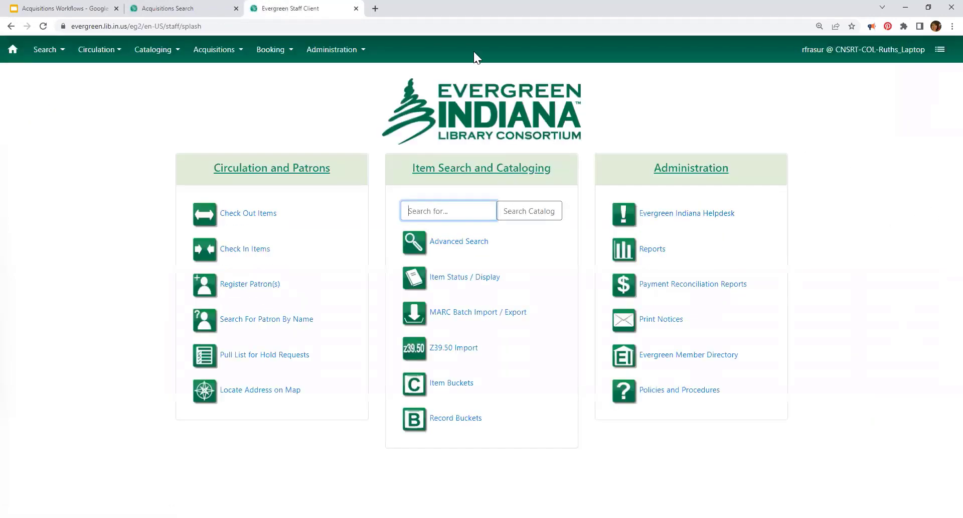
{"action": "left_click", "coordinate": [220, 52]}
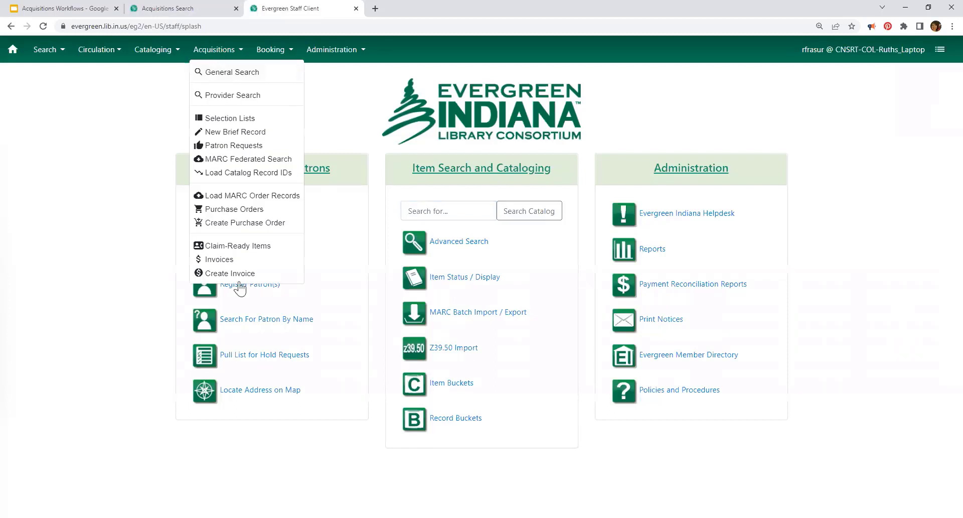
{"action": "left_click", "coordinate": [216, 147]}
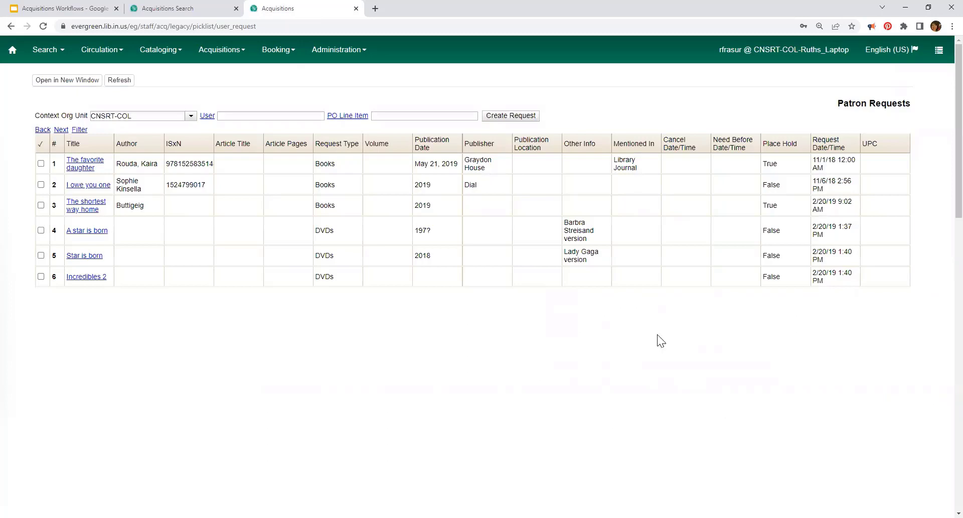
Step: Reopen the newer Patron Requests page, showing six New CNSRT-COL requests
{"action": "left_click", "coordinate": [183, 7]}
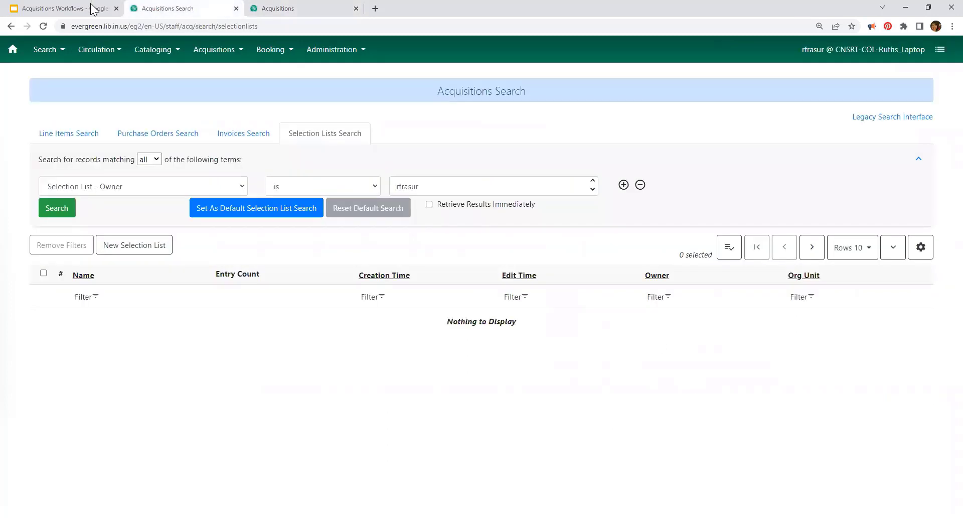
{"action": "left_click", "coordinate": [73, 10]}
{"action": "left_click", "coordinate": [280, 8]}
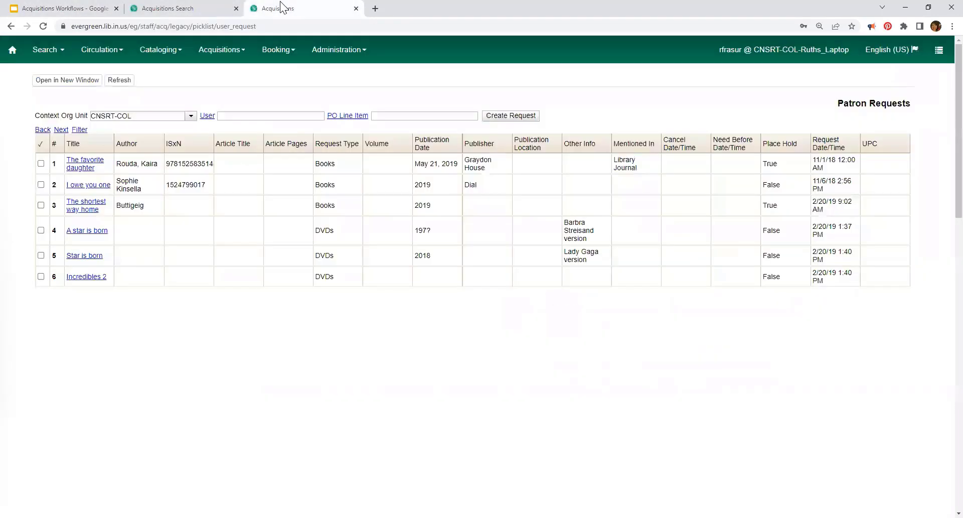
{"action": "left_click", "coordinate": [235, 56]}
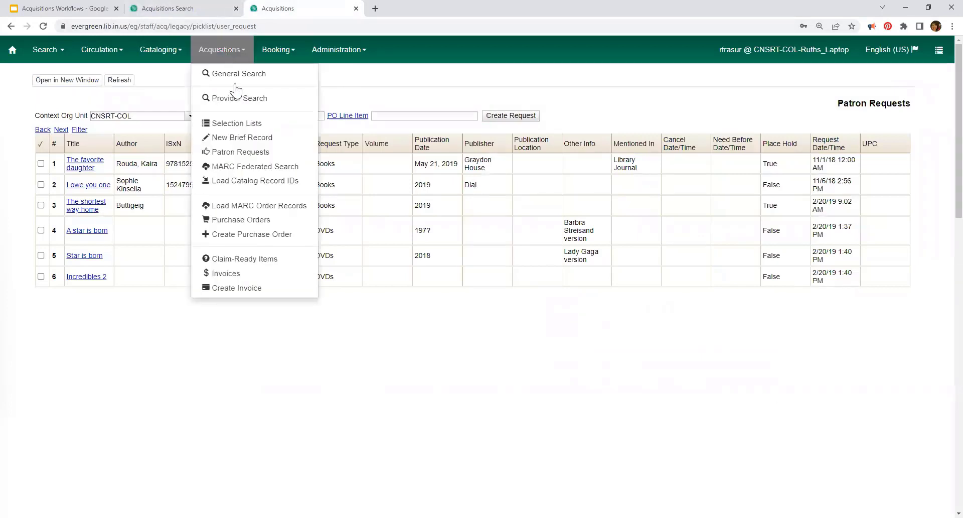
{"action": "left_click", "coordinate": [249, 152]}
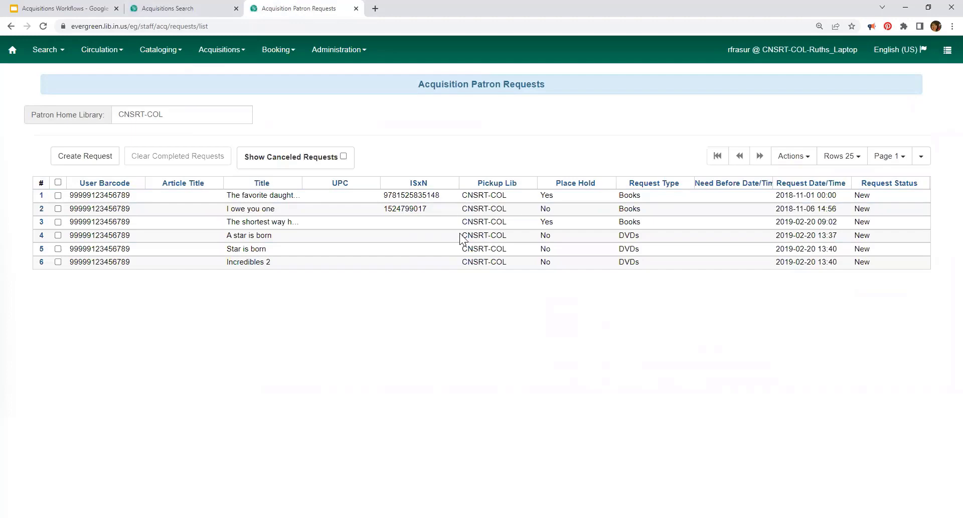
{"action": "left_click", "coordinate": [173, 54]}
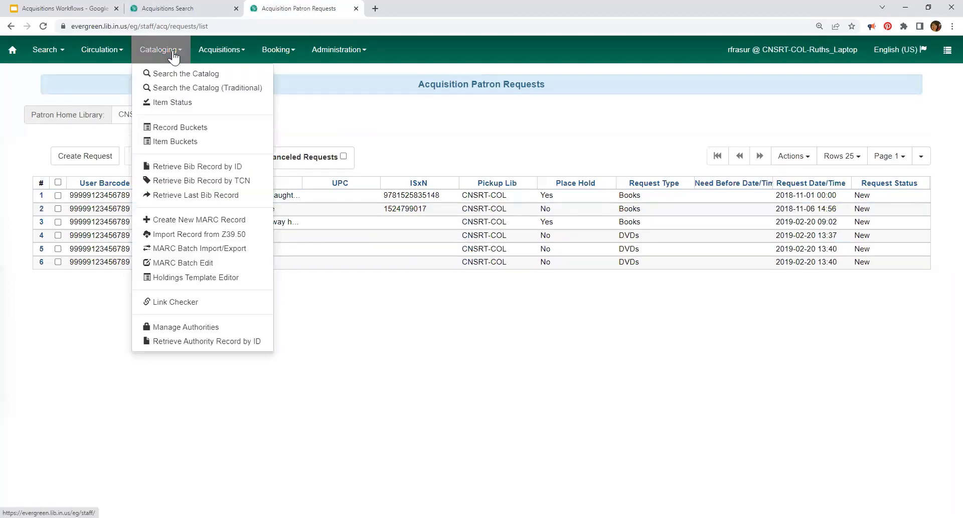
{"action": "left_click", "coordinate": [216, 49]}
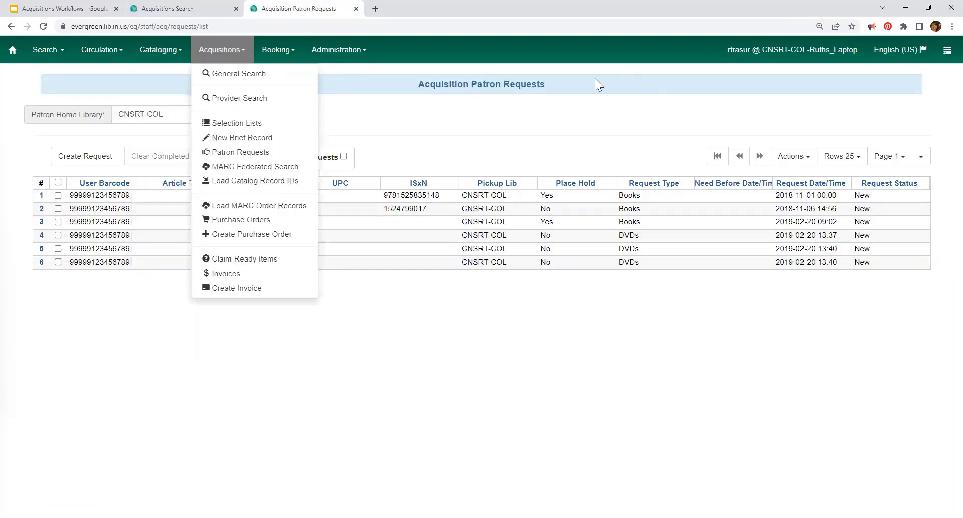
{"action": "left_click", "coordinate": [628, 104]}
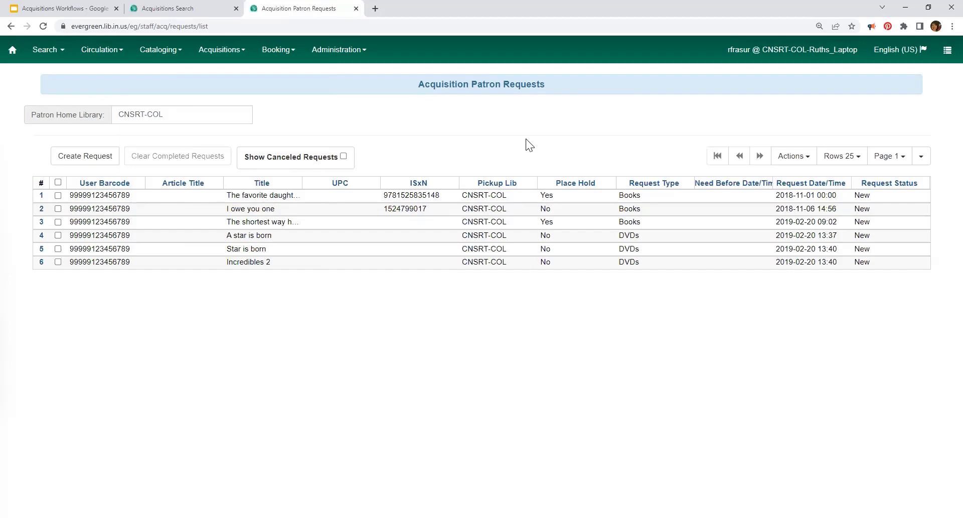
Step: Start a blank patron request with pickup library CNSRT-COL and review the Request Type options
{"action": "left_click", "coordinate": [84, 156]}
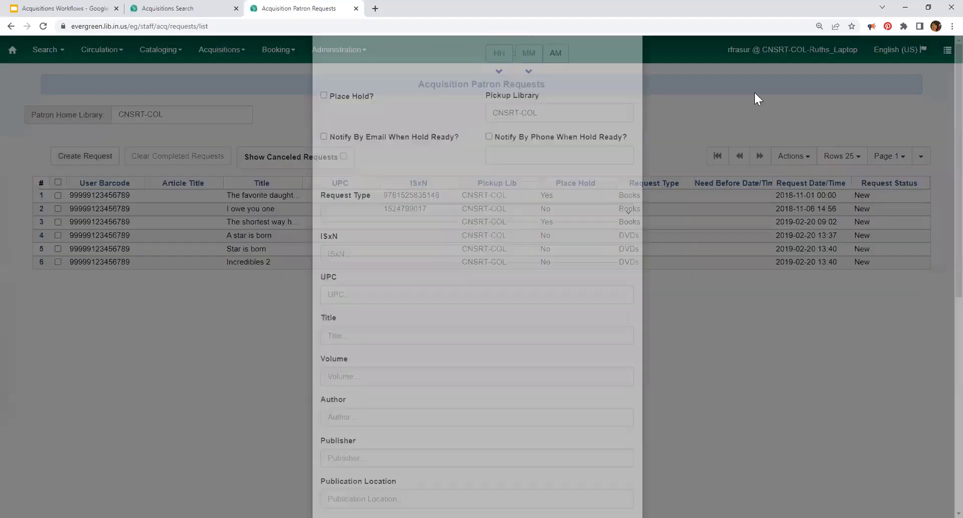
{"action": "scroll", "coordinate": [510, 80], "scroll_direction": "down", "scroll_amount": 1}
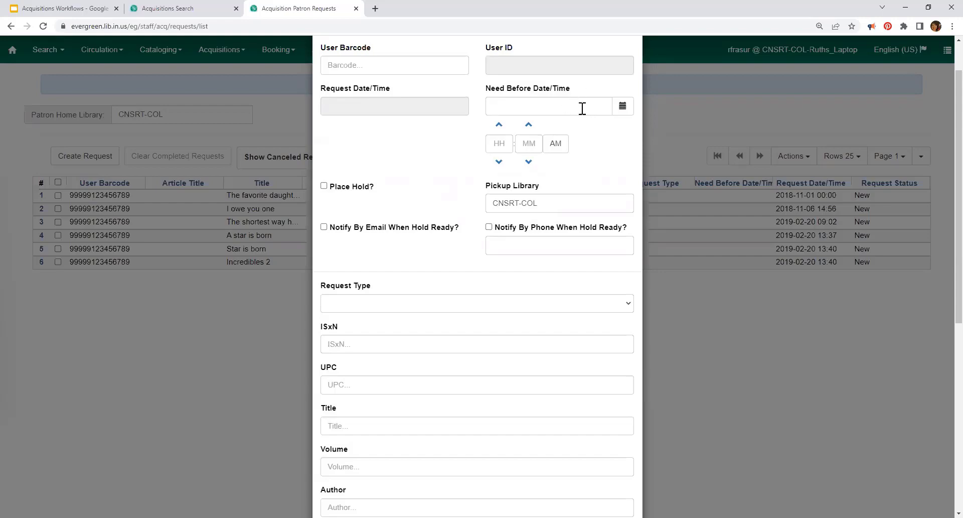
{"action": "scroll", "coordinate": [532, 275], "scroll_direction": "down", "scroll_amount": 7}
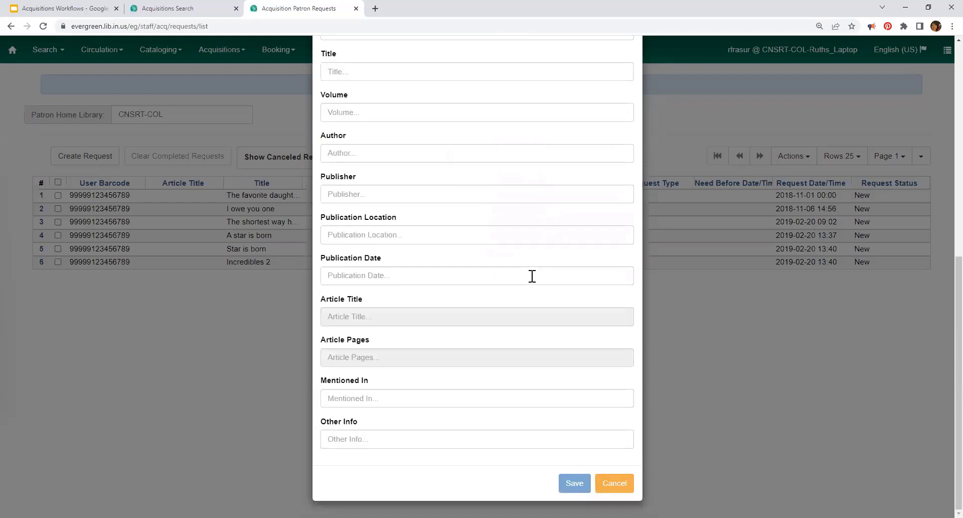
{"action": "scroll", "coordinate": [463, 433], "scroll_direction": "up", "scroll_amount": 7}
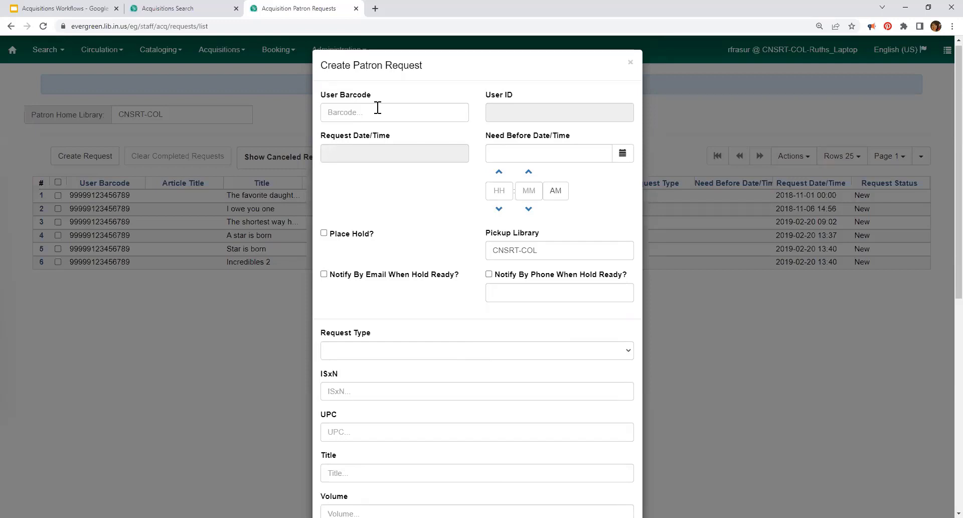
{"action": "left_click", "coordinate": [506, 355]}
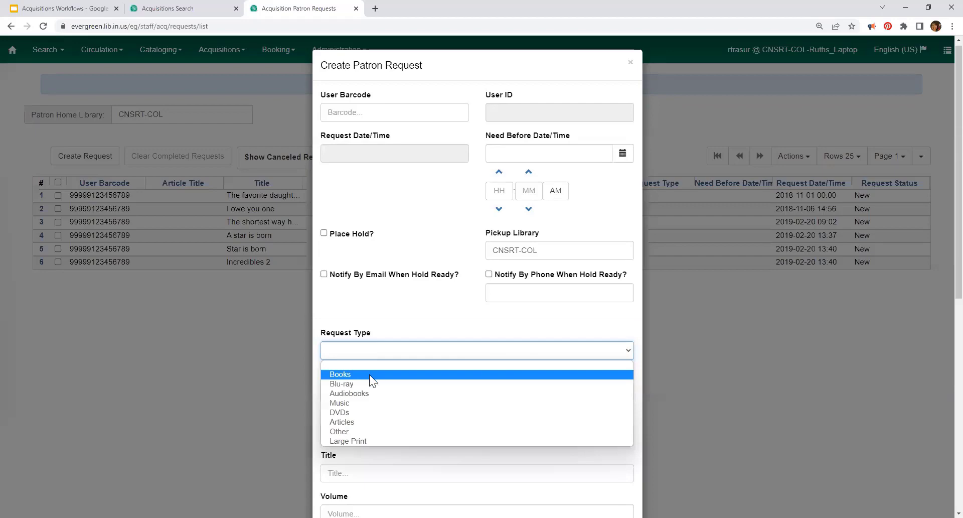
{"action": "scroll", "coordinate": [455, 298], "scroll_direction": "down", "scroll_amount": 8}
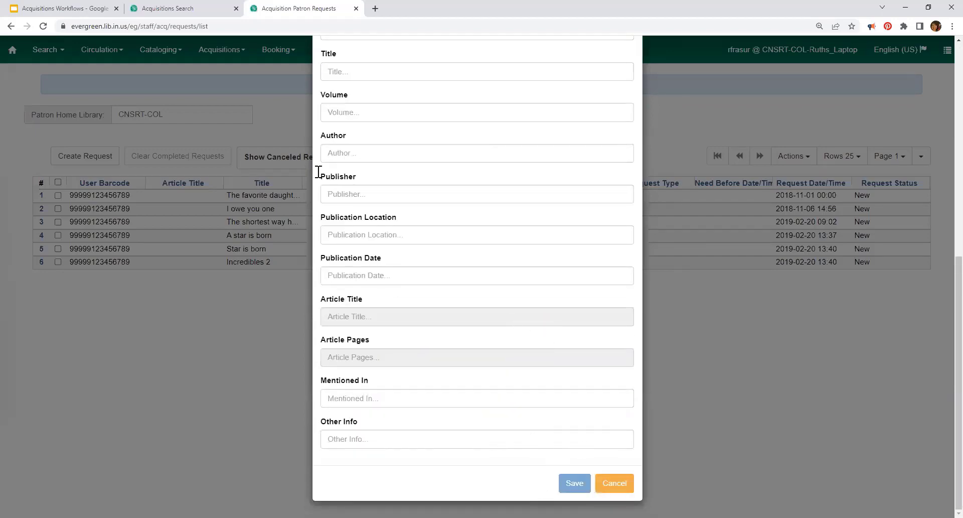
{"action": "scroll", "coordinate": [444, 231], "scroll_direction": "up", "scroll_amount": 8}
{"action": "left_click", "coordinate": [369, 116]}
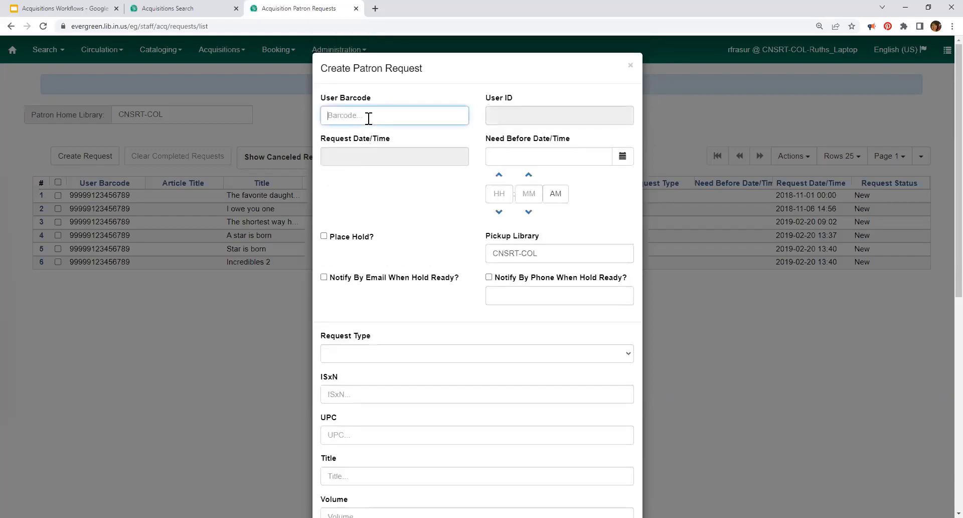
{"action": "type", "text": "23464573"}
{"action": "key", "text": "Return"}
{"action": "scroll", "coordinate": [451, 212], "scroll_direction": "down", "scroll_amount": 8}
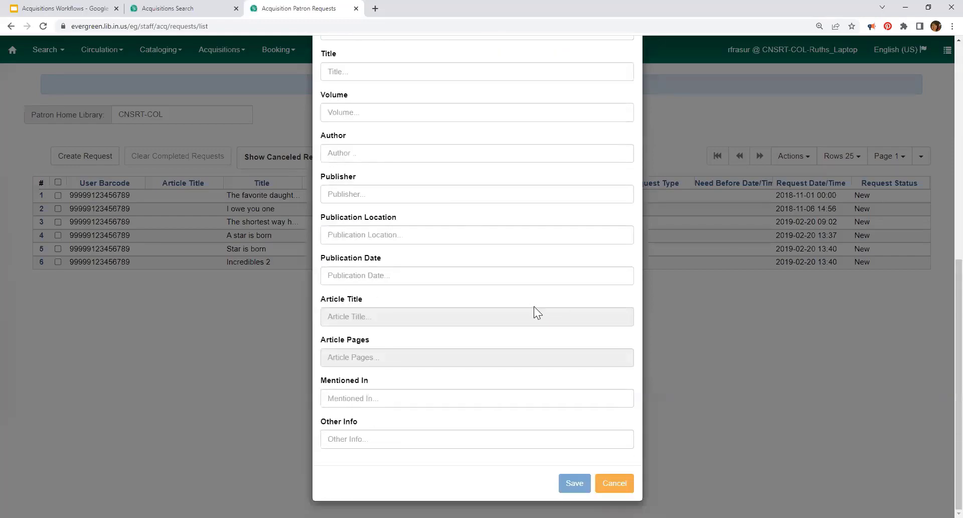
{"action": "scroll", "coordinate": [476, 226], "scroll_direction": "up", "scroll_amount": 6}
{"action": "scroll", "coordinate": [453, 166], "scroll_direction": "up", "scroll_amount": 3}
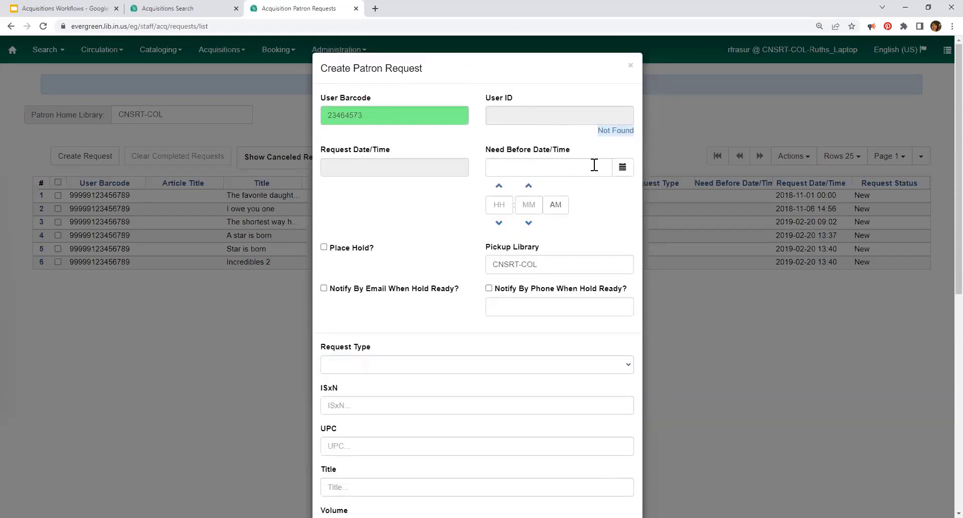
{"action": "left_click_drag", "start_coordinate": [383, 112], "coordinate": [267, 100]}
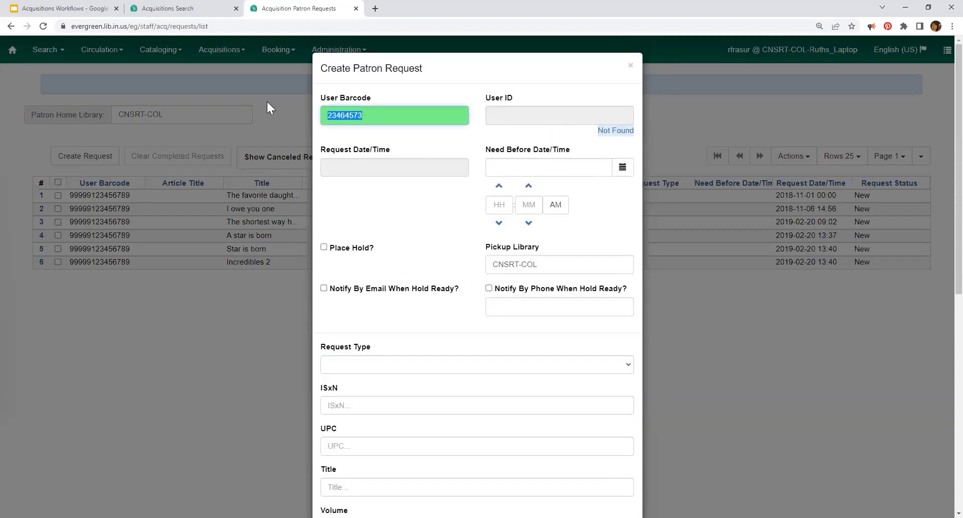
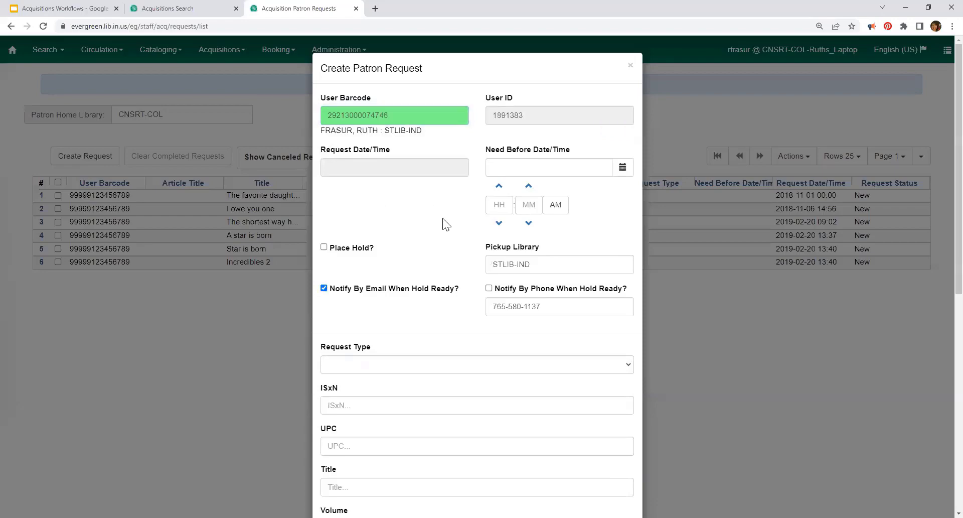
{"action": "scroll", "coordinate": [454, 197], "scroll_direction": "down", "scroll_amount": 8}
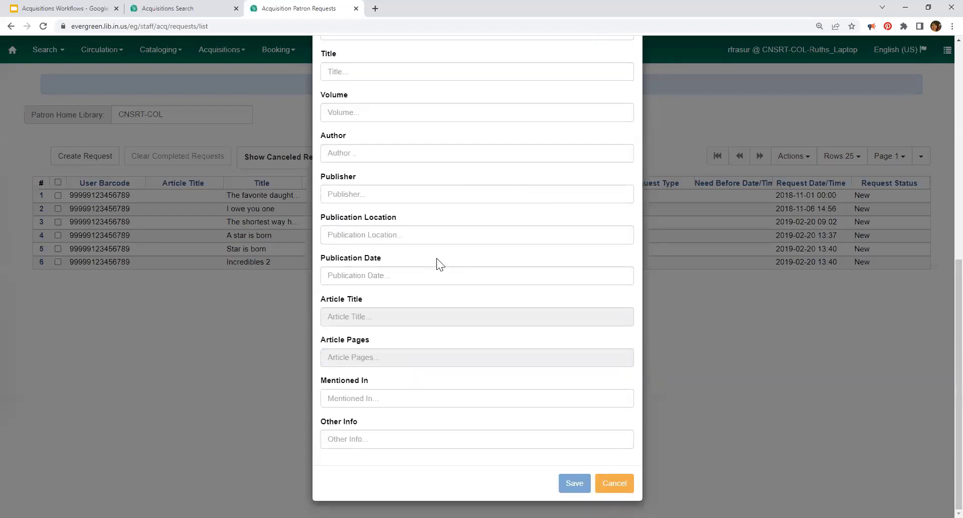
{"action": "scroll", "coordinate": [441, 251], "scroll_direction": "up", "scroll_amount": 3}
Step: Set the request type to Books and enter the ISBN in ISxN, deleting a stray letter
{"action": "left_click", "coordinate": [395, 98]}
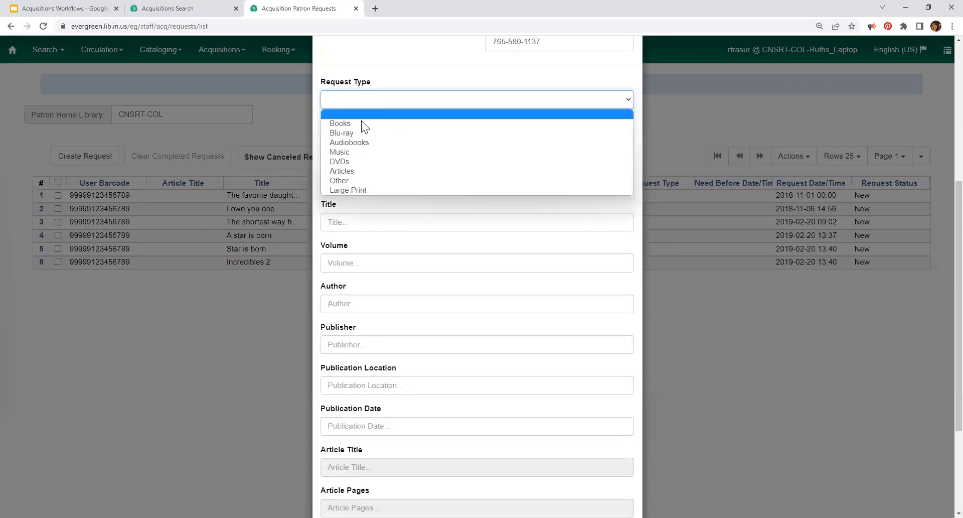
{"action": "left_click", "coordinate": [360, 123]}
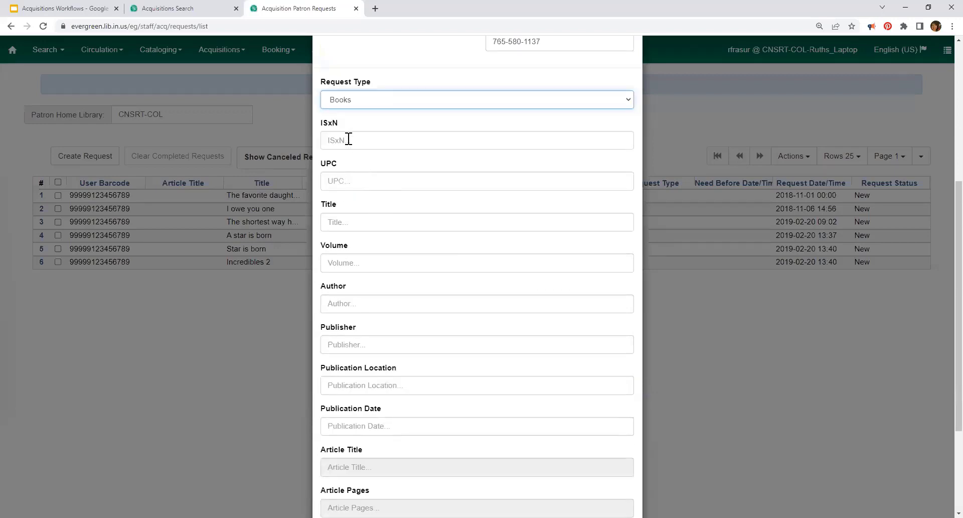
{"action": "left_click", "coordinate": [349, 139]}
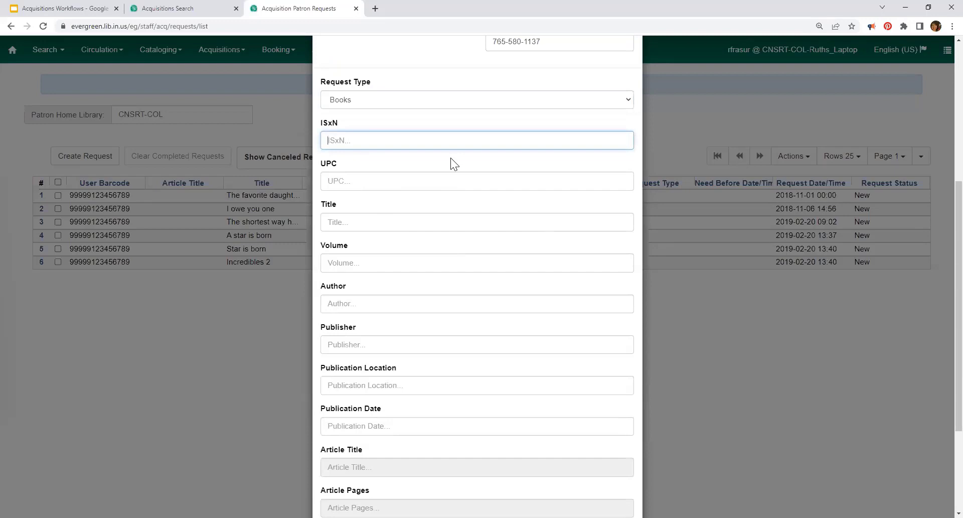
{"action": "type", "text": "978346e56867"}
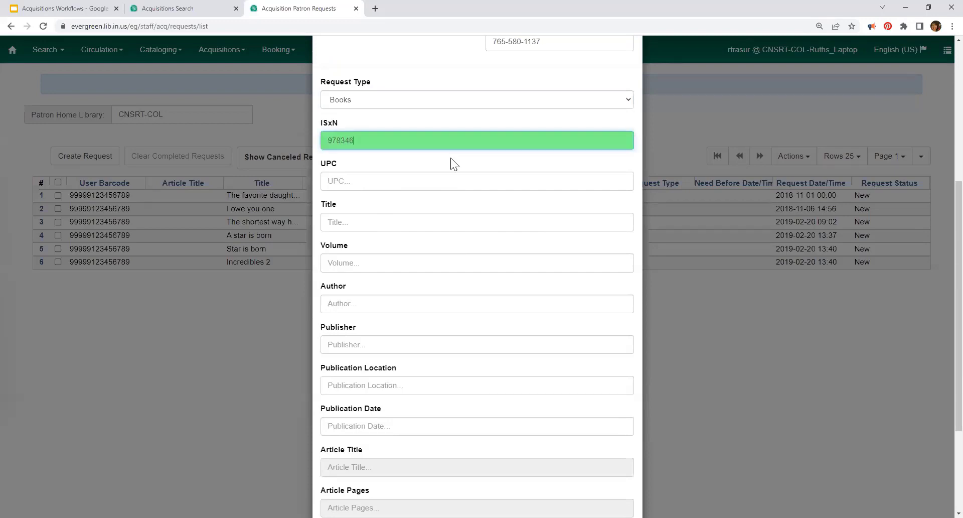
{"action": "left_click", "coordinate": [364, 141]}
{"action": "key", "text": "BackSpace"}
{"action": "left_click", "coordinate": [424, 199]}
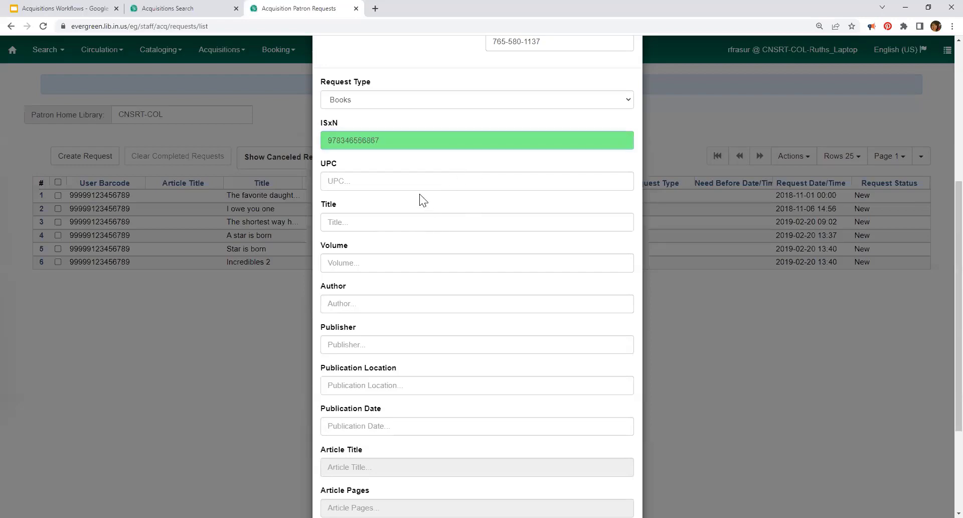
{"action": "scroll", "coordinate": [477, 187], "scroll_direction": "down", "scroll_amount": 3}
{"action": "scroll", "coordinate": [477, 238], "scroll_direction": "up", "scroll_amount": 5}
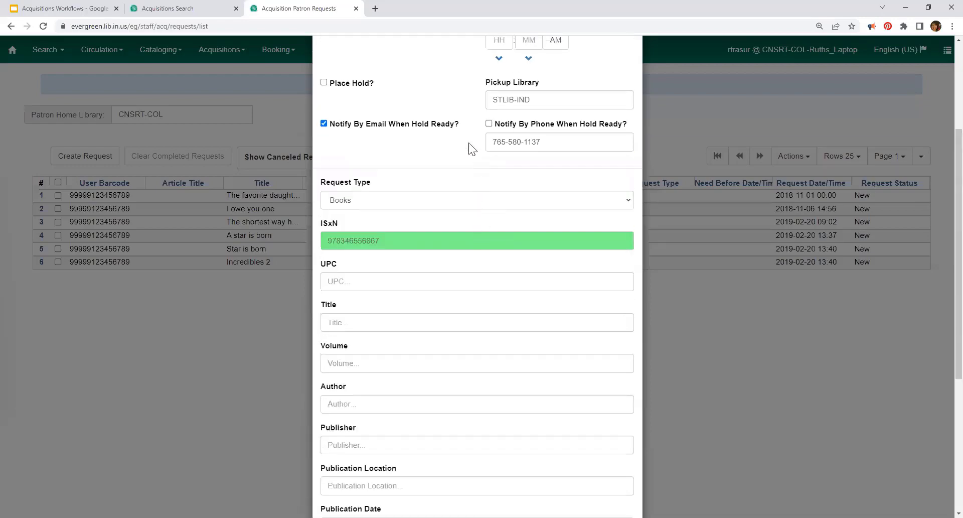
{"action": "scroll", "coordinate": [472, 149], "scroll_direction": "up", "scroll_amount": 1}
{"action": "scroll", "coordinate": [453, 115], "scroll_direction": "down", "scroll_amount": 6}
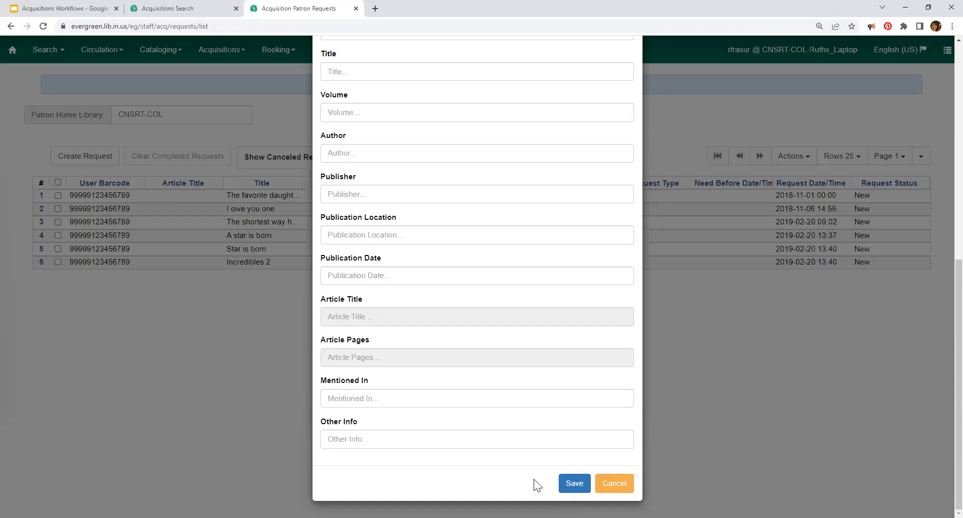
{"action": "scroll", "coordinate": [533, 478], "scroll_direction": "up", "scroll_amount": 6}
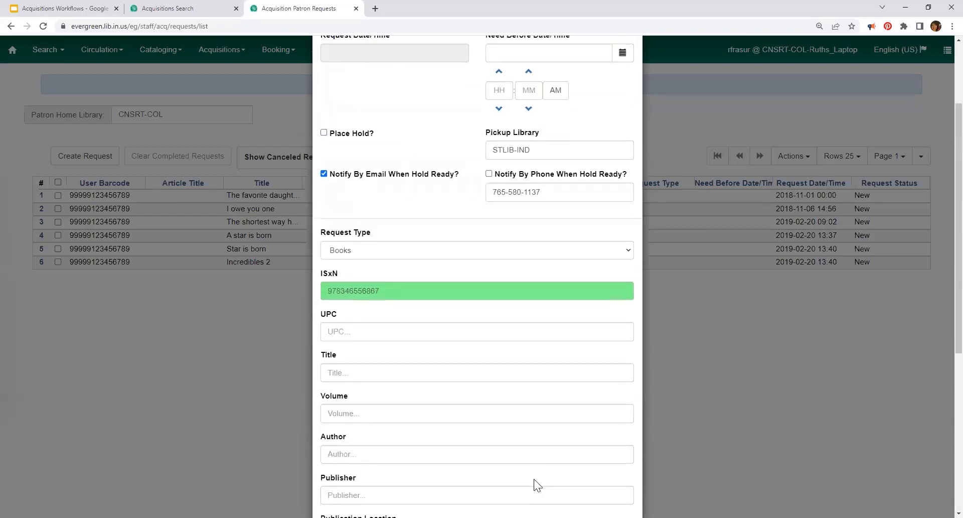
{"action": "scroll", "coordinate": [534, 479], "scroll_direction": "up", "scroll_amount": 3}
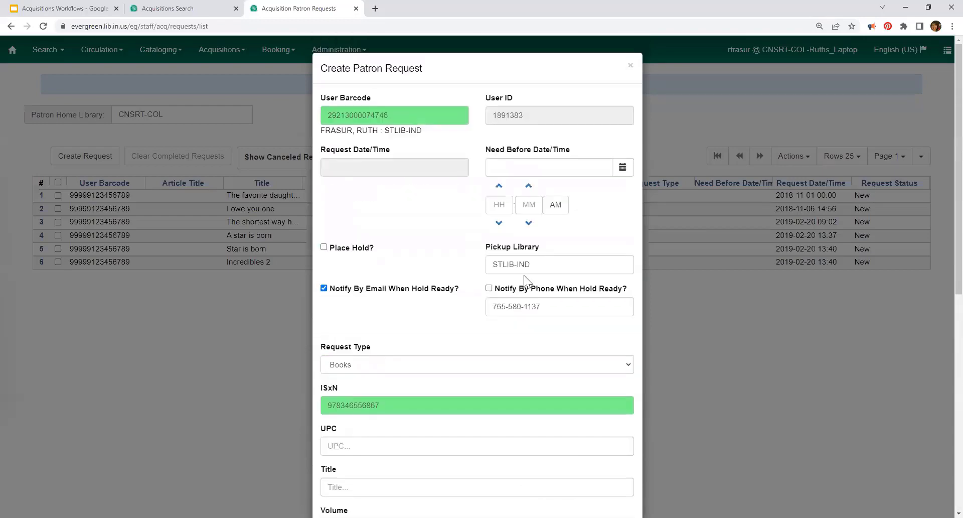
Step: Tick Place Hold? and save the new patron request
{"action": "left_click", "coordinate": [324, 247]}
{"action": "scroll", "coordinate": [447, 252], "scroll_direction": "down", "scroll_amount": 4}
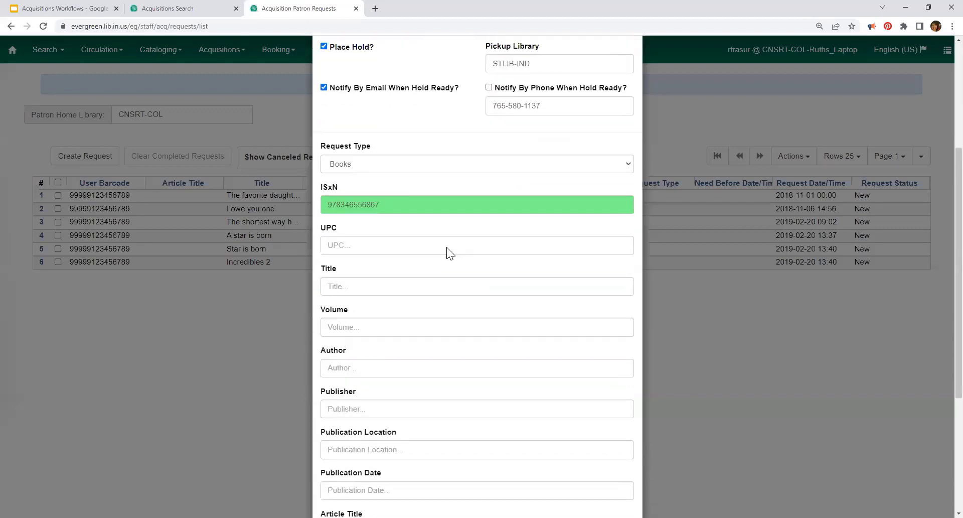
{"action": "scroll", "coordinate": [516, 239], "scroll_direction": "down", "scroll_amount": 4}
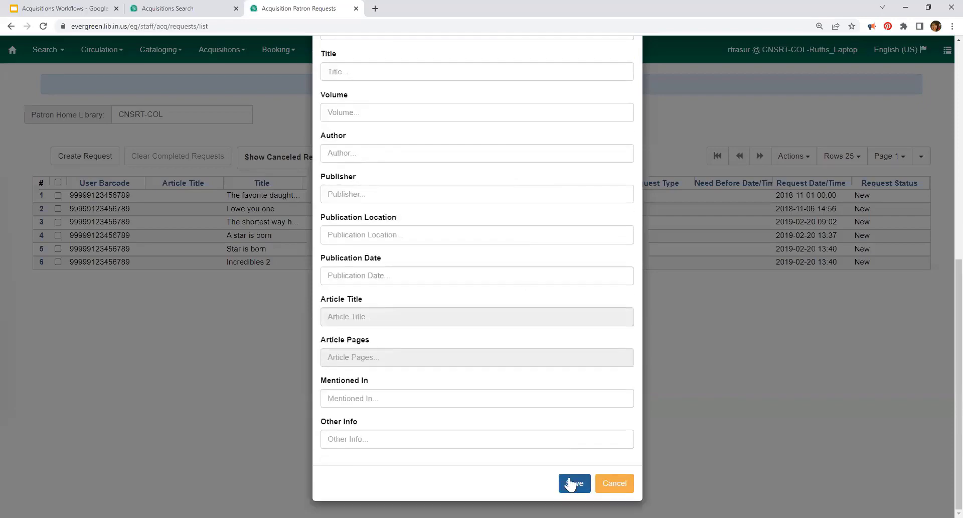
{"action": "left_click", "coordinate": [575, 483]}
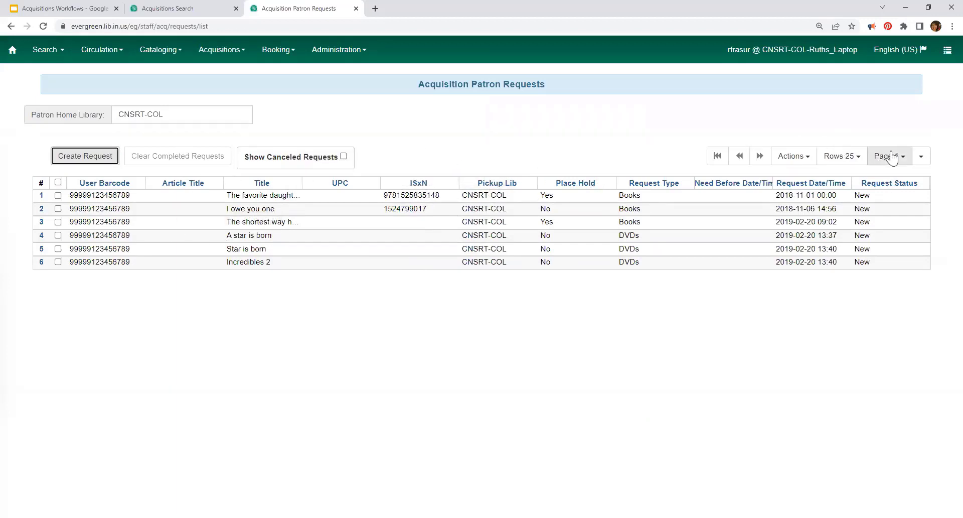
Step: In Manage Columns, sort the grid's visible columns to the top, then start another request
{"action": "left_click", "coordinate": [921, 160]}
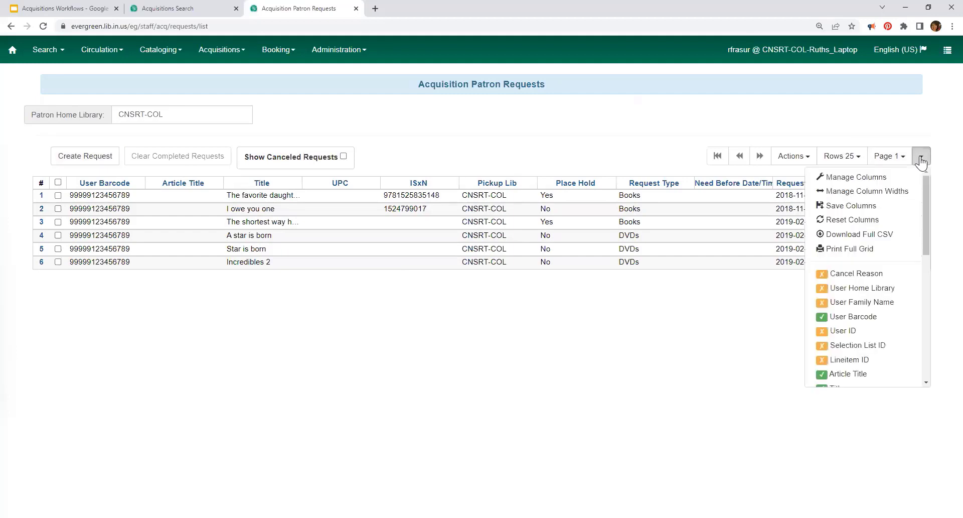
{"action": "left_click", "coordinate": [837, 176]}
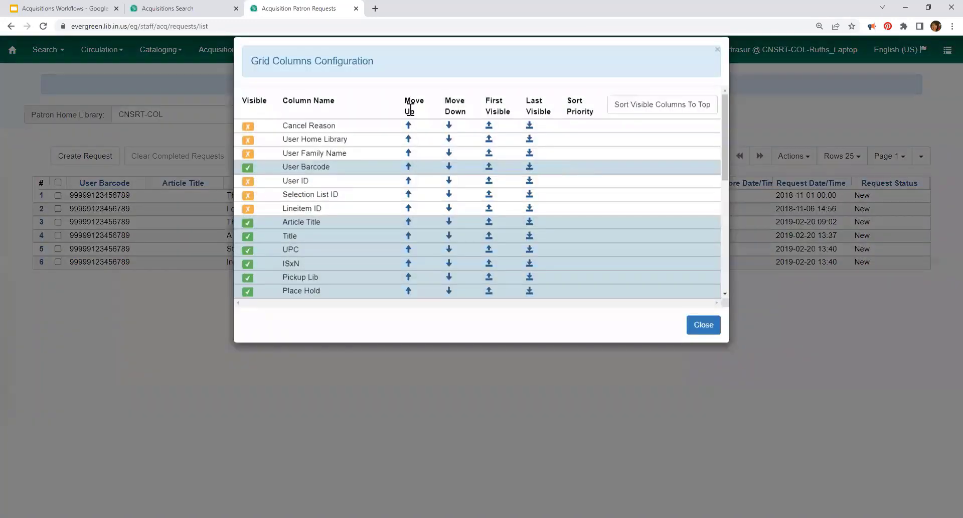
{"action": "left_click", "coordinate": [641, 123]}
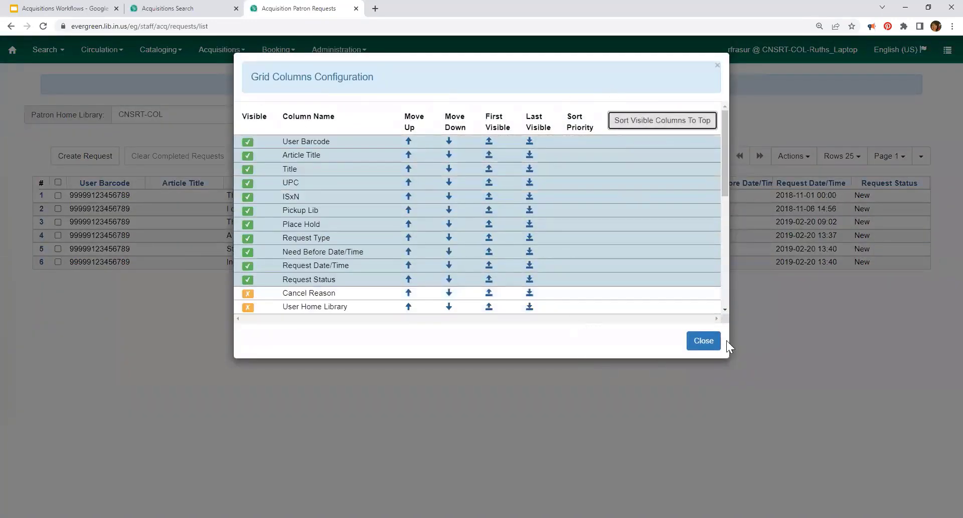
{"action": "left_click", "coordinate": [712, 346]}
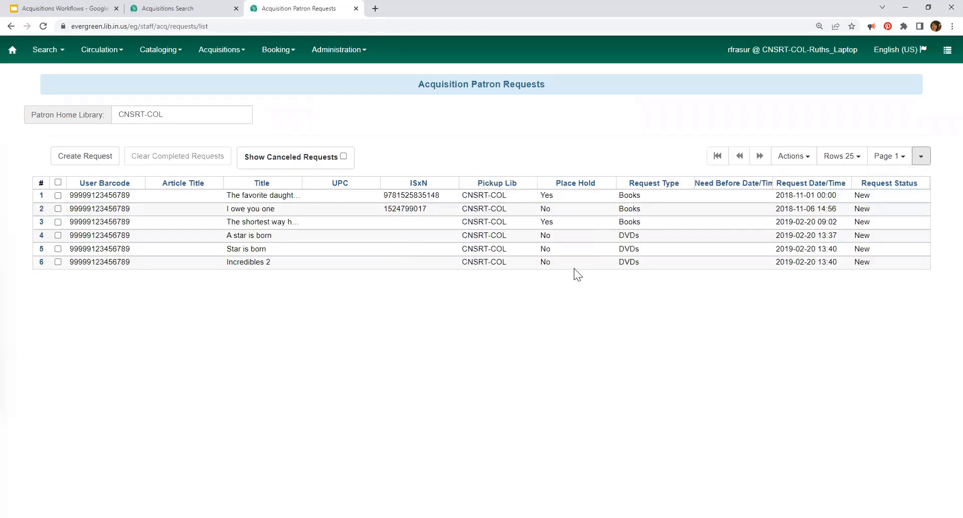
{"action": "left_click", "coordinate": [86, 156]}
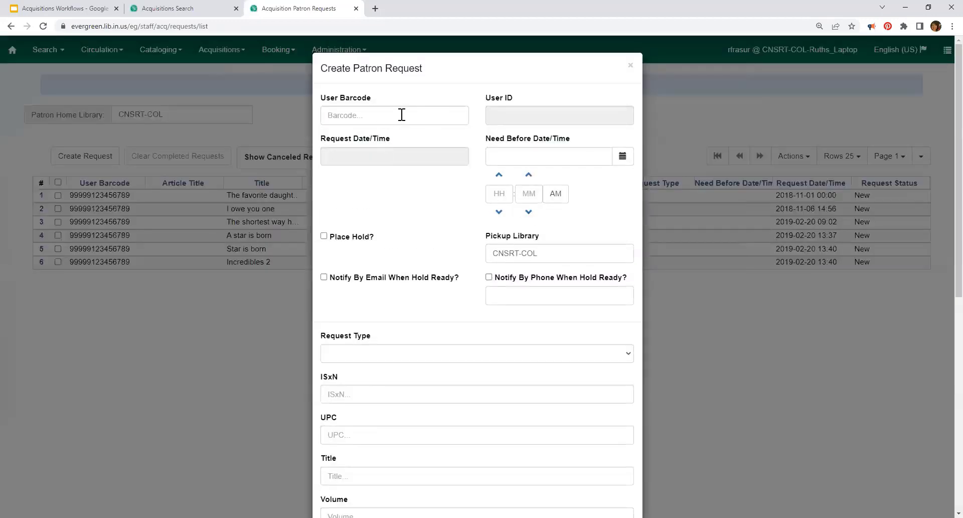
{"action": "left_click", "coordinate": [402, 115]}
{"action": "type", "text": "29"}
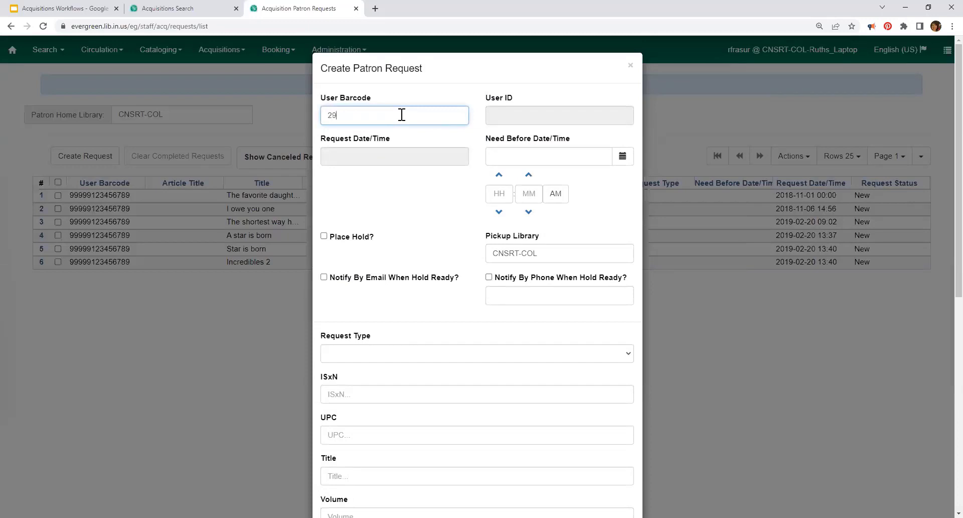
{"action": "type", "text": "213000074746"}
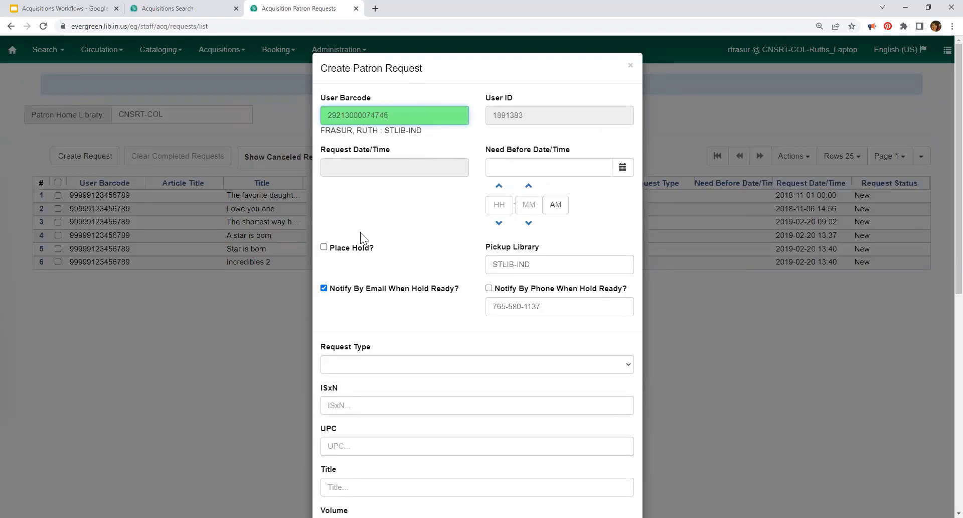
{"action": "left_click", "coordinate": [323, 246]}
{"action": "scroll", "coordinate": [401, 294], "scroll_direction": "down", "scroll_amount": 2}
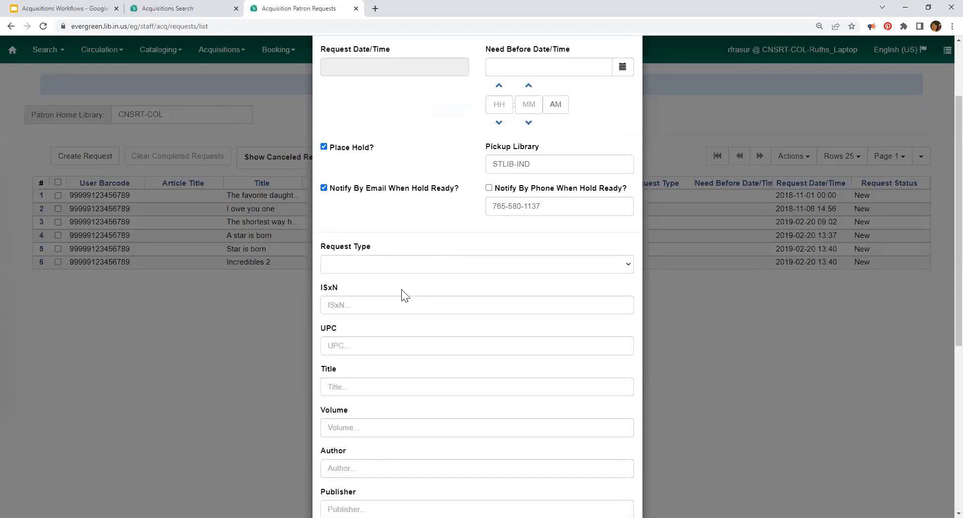
{"action": "left_click", "coordinate": [396, 270]}
{"action": "left_click", "coordinate": [360, 286]}
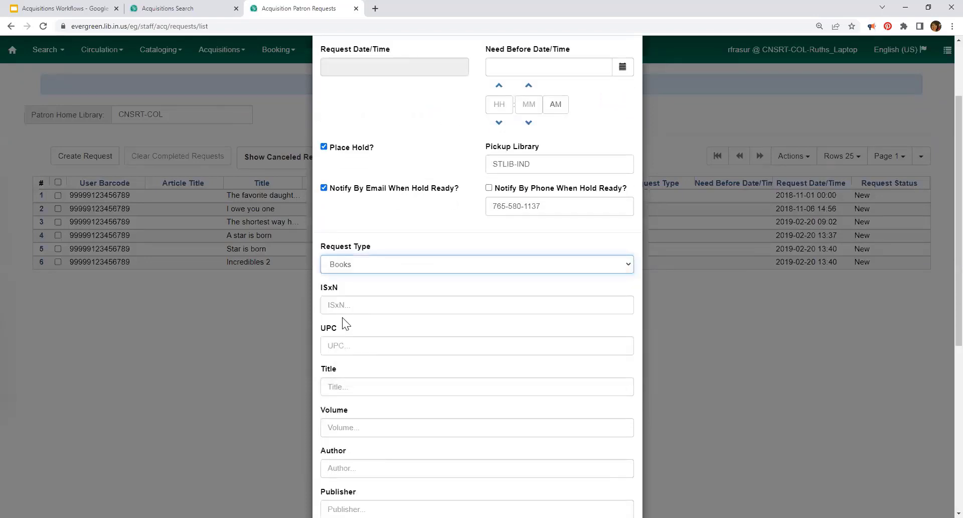
{"action": "left_click", "coordinate": [349, 304]}
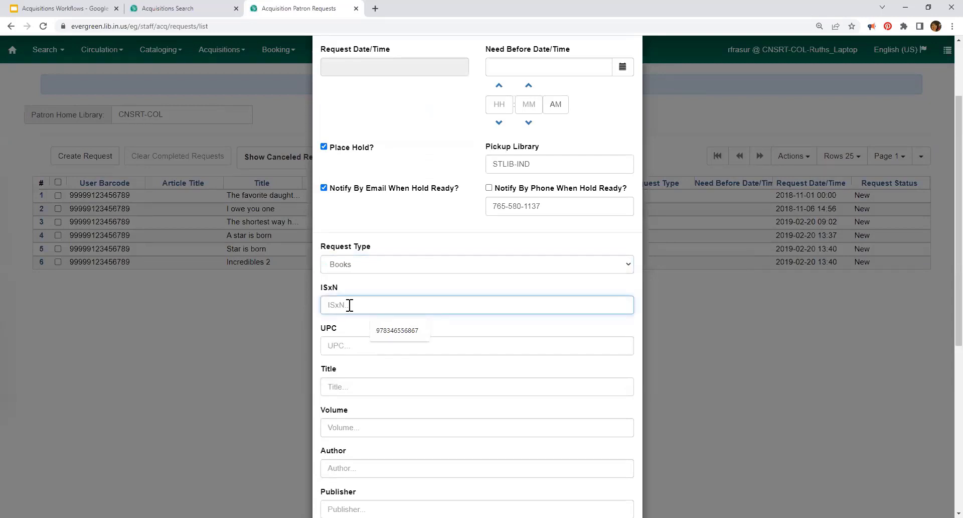
{"action": "left_click", "coordinate": [401, 331]}
{"action": "left_click", "coordinate": [375, 387]}
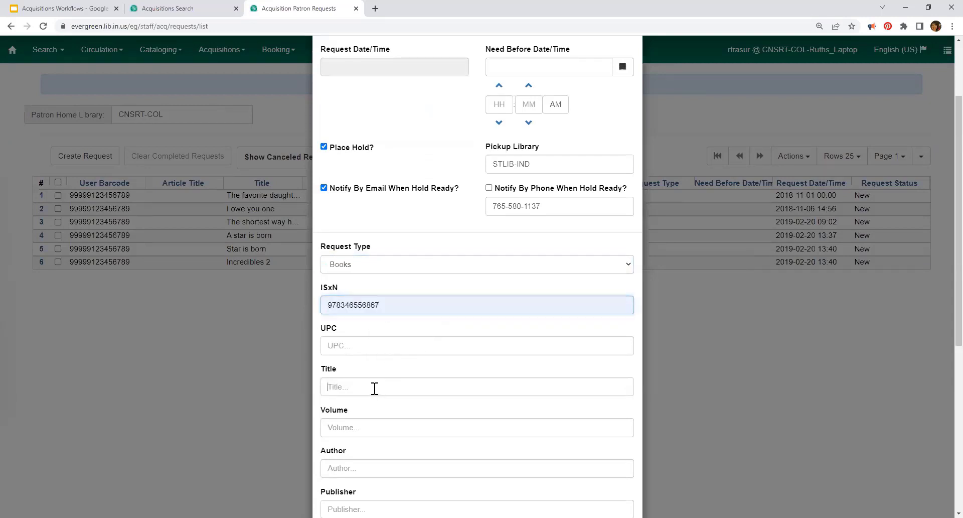
{"action": "type", "text": "This boo"}
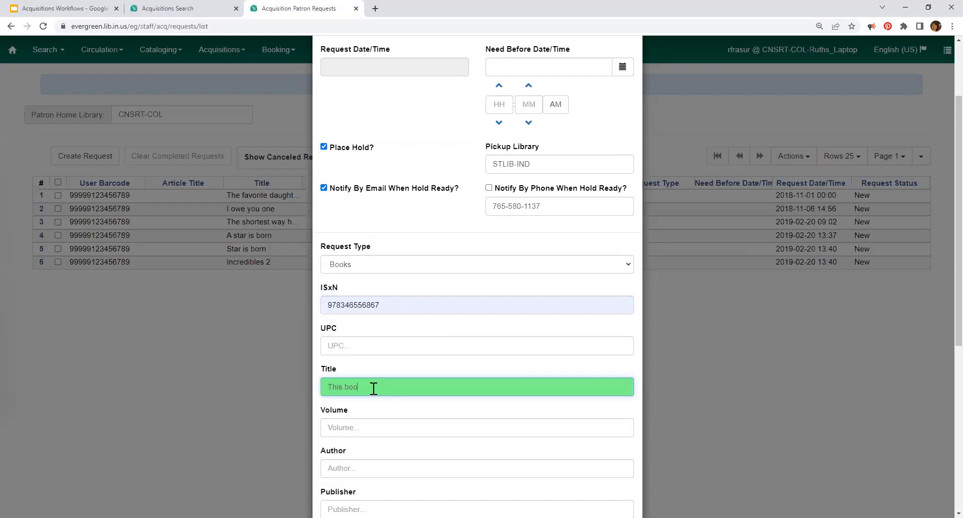
{"action": "type", "text": "k"}
{"action": "scroll", "coordinate": [484, 292], "scroll_direction": "down", "scroll_amount": 4}
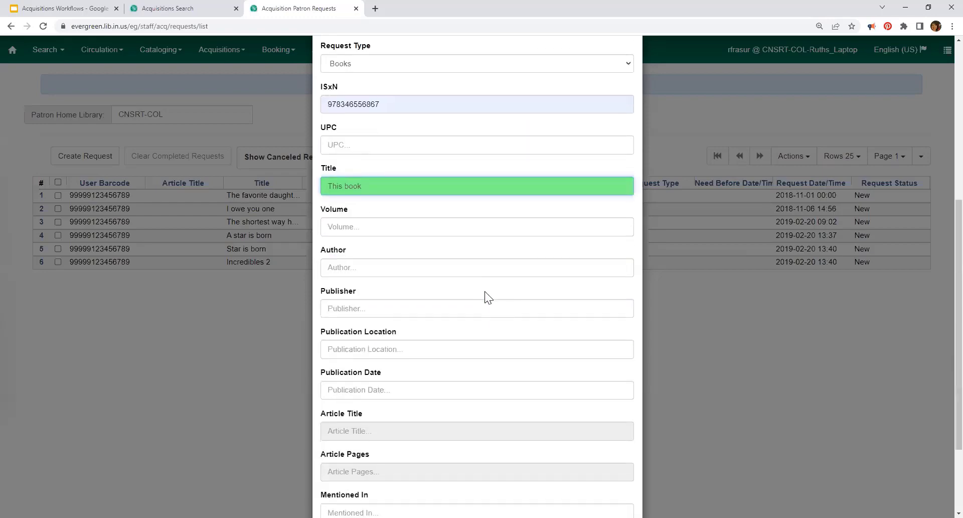
{"action": "scroll", "coordinate": [495, 339], "scroll_direction": "down", "scroll_amount": 2}
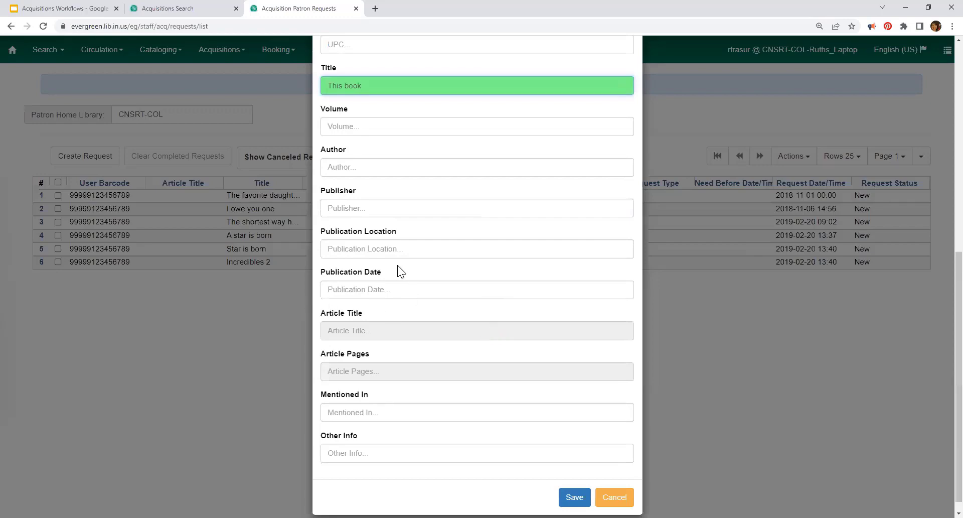
{"action": "scroll", "coordinate": [401, 272], "scroll_direction": "up", "scroll_amount": 4}
Step: Try the Articles request type, switch back to Books, and save the request
{"action": "left_click", "coordinate": [384, 167]}
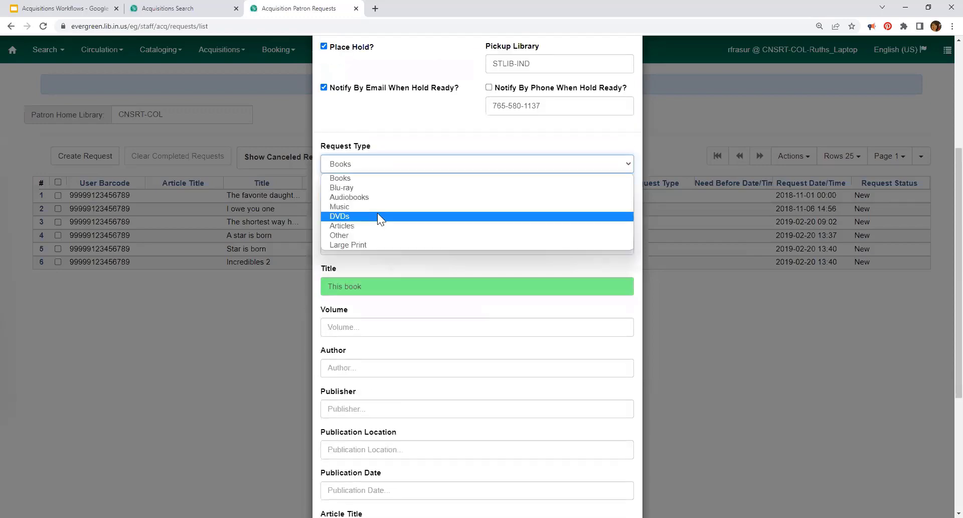
{"action": "left_click", "coordinate": [363, 226]}
{"action": "scroll", "coordinate": [478, 359], "scroll_direction": "down", "scroll_amount": 2}
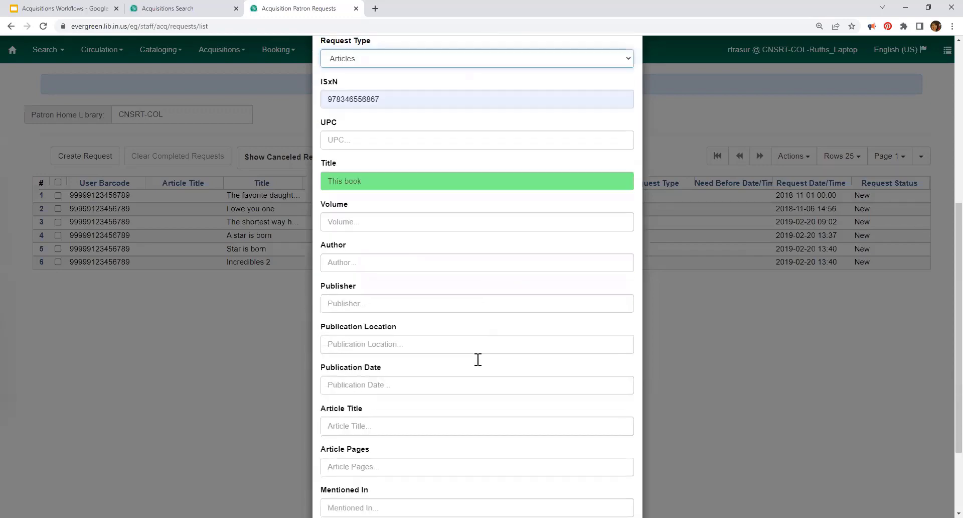
{"action": "scroll", "coordinate": [479, 357], "scroll_direction": "down", "scroll_amount": 2}
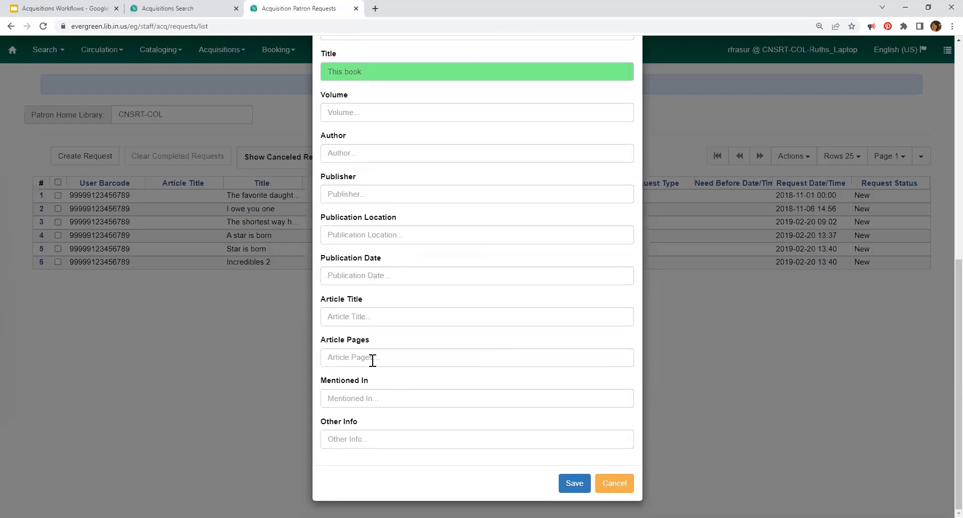
{"action": "scroll", "coordinate": [381, 357], "scroll_direction": "up", "scroll_amount": 7}
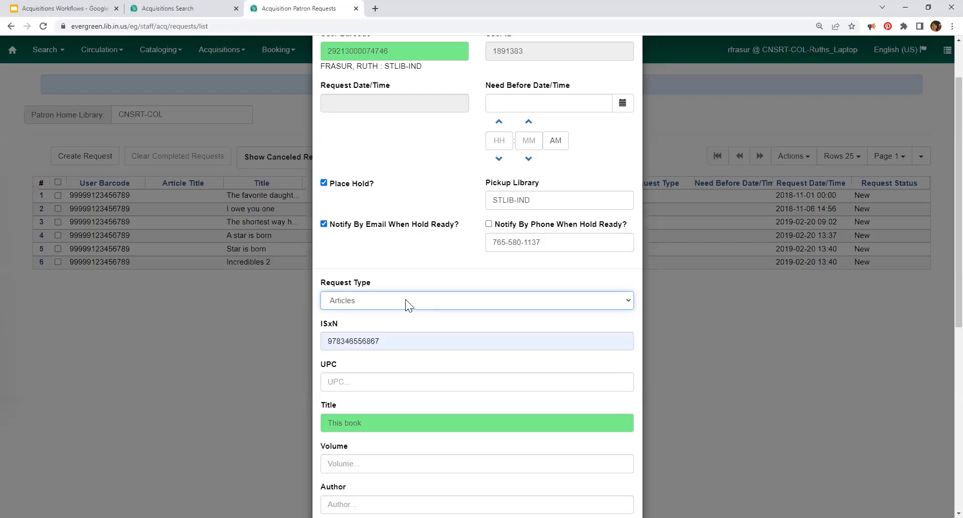
{"action": "left_click", "coordinate": [472, 236]}
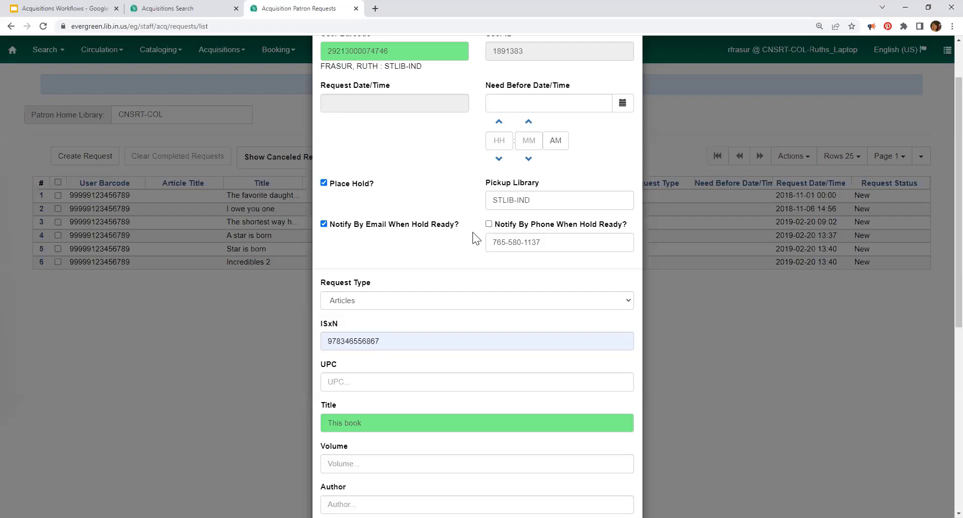
{"action": "scroll", "coordinate": [472, 235], "scroll_direction": "down", "scroll_amount": 4}
{"action": "scroll", "coordinate": [431, 331], "scroll_direction": "up", "scroll_amount": 5}
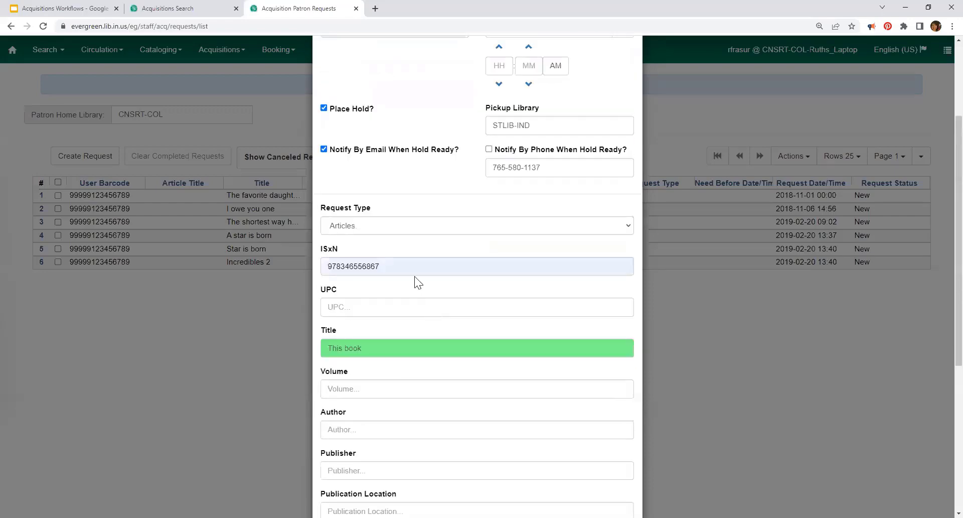
{"action": "left_click", "coordinate": [356, 368]}
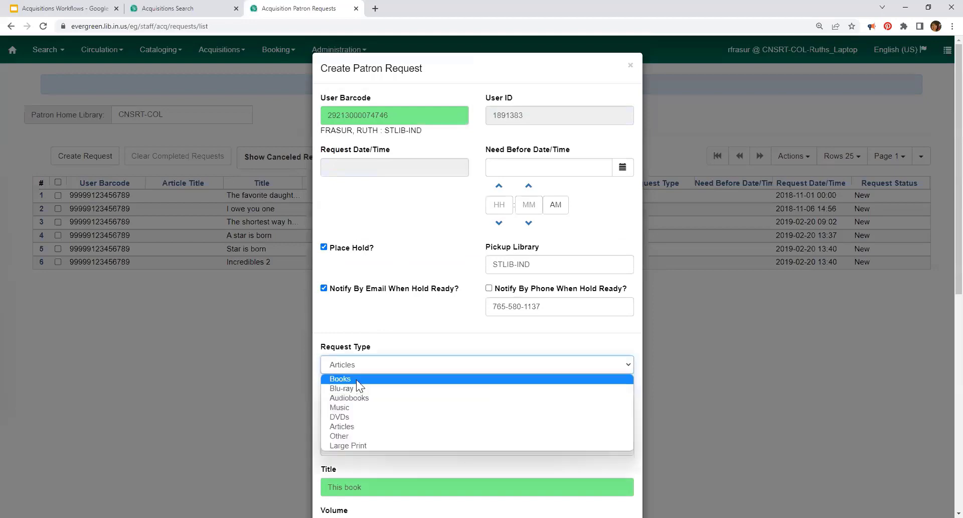
{"action": "left_click", "coordinate": [356, 385]}
{"action": "scroll", "coordinate": [419, 296], "scroll_direction": "down", "scroll_amount": 8}
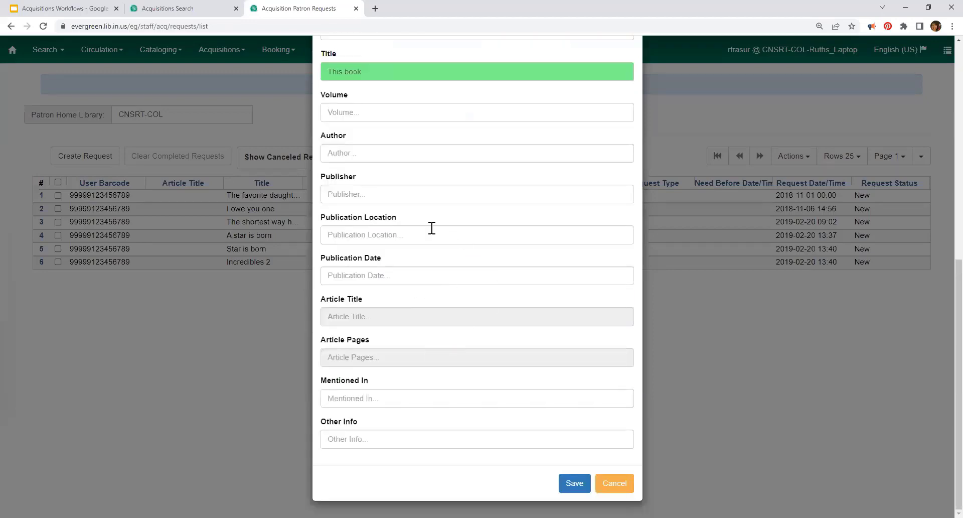
{"action": "left_click", "coordinate": [396, 399]}
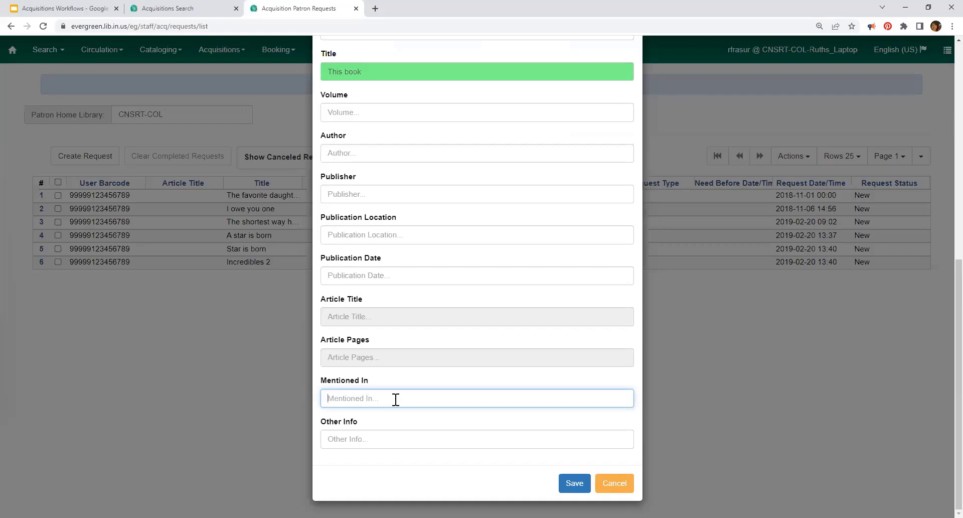
{"action": "left_click", "coordinate": [568, 484]}
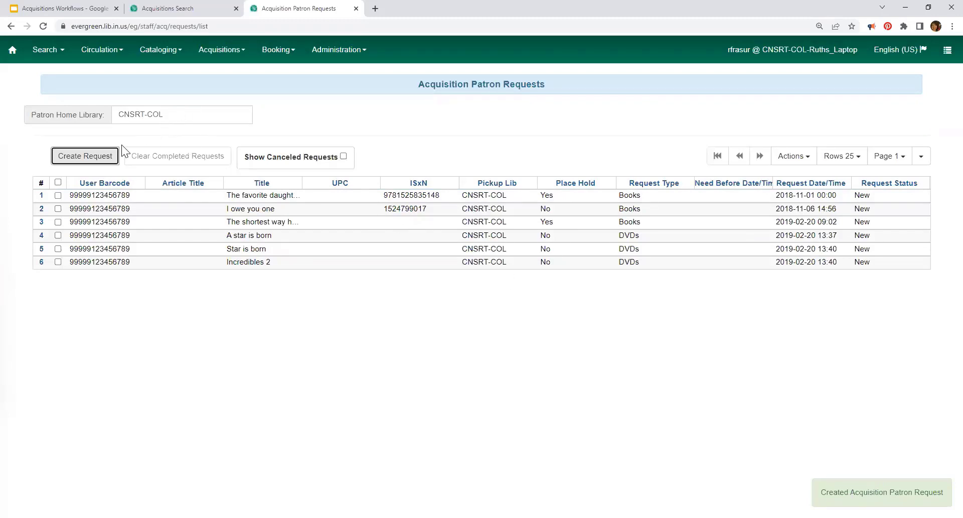
Step: Filter requests to patron home library STLIB-IND and select the This book request
{"action": "left_click", "coordinate": [172, 113]}
{"action": "left_click", "coordinate": [54, 111]}
{"action": "type", "text": "stl"}
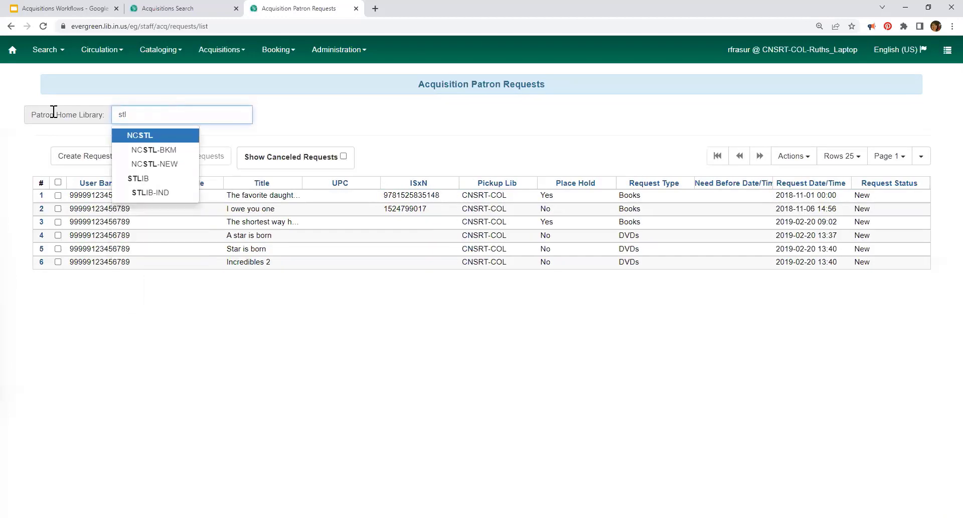
{"action": "left_click", "coordinate": [151, 192]}
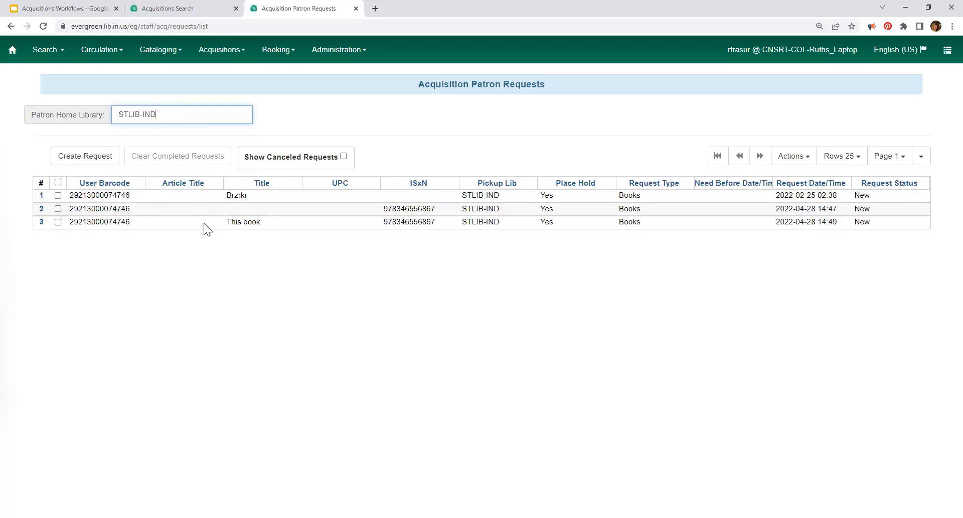
{"action": "left_click", "coordinate": [58, 222]}
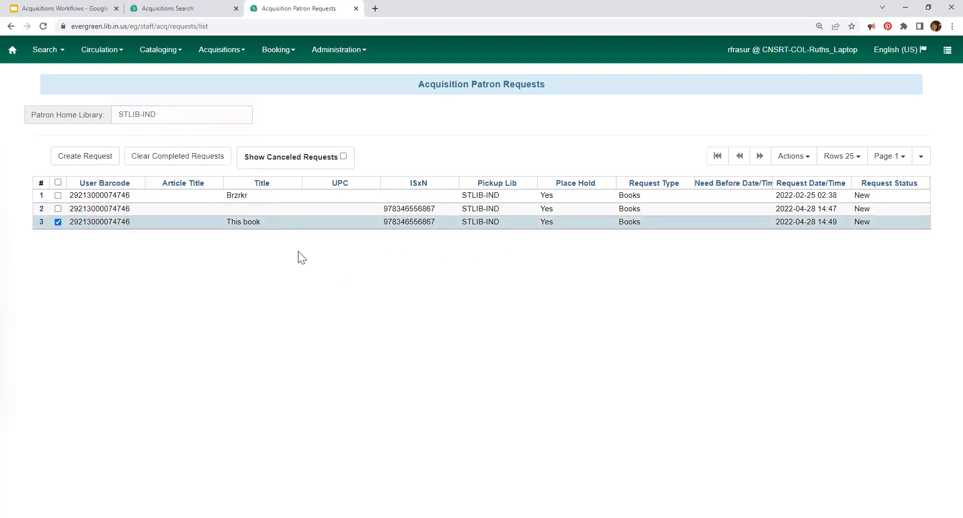
{"action": "left_click", "coordinate": [790, 158]}
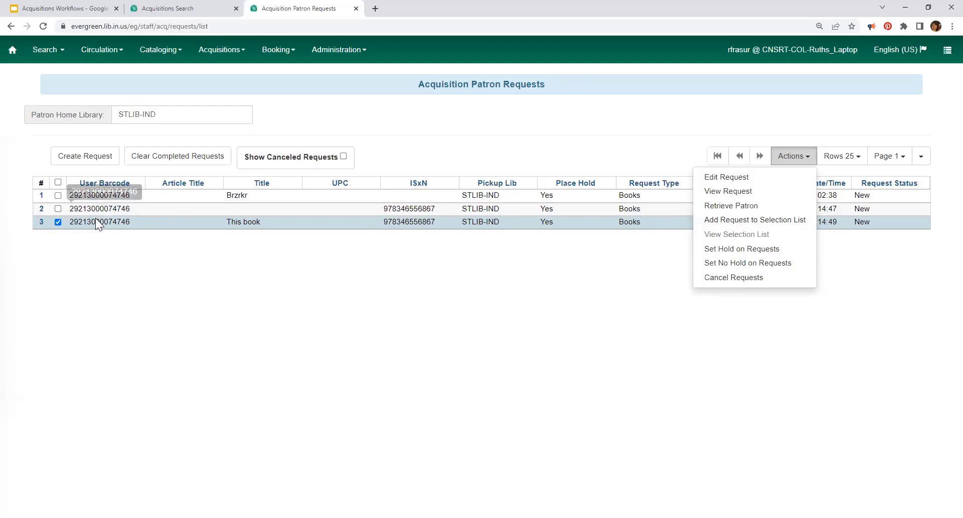
Step: Select all three STLIB-IND requests and cancel them with reason Trainees
{"action": "left_click", "coordinate": [58, 183]}
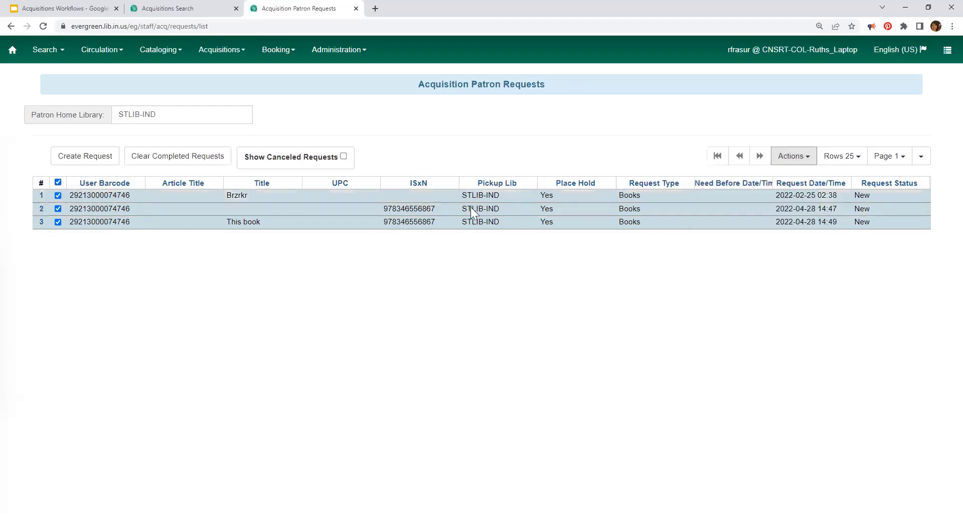
{"action": "left_click", "coordinate": [797, 156]}
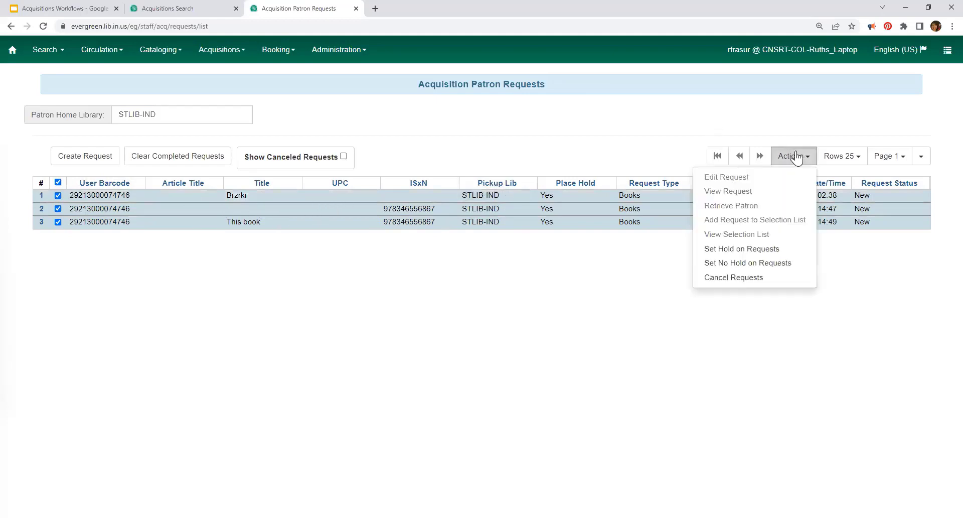
{"action": "left_click", "coordinate": [736, 278]}
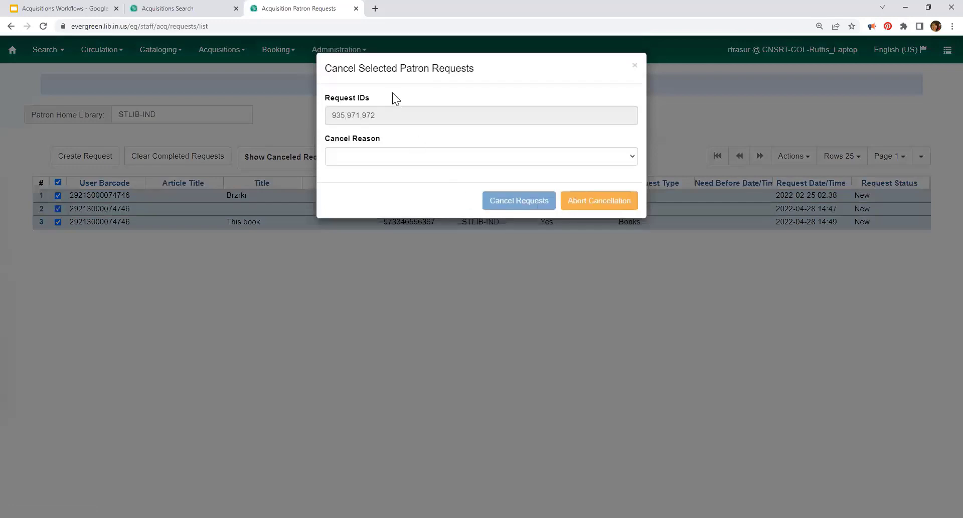
{"action": "left_click", "coordinate": [576, 155]}
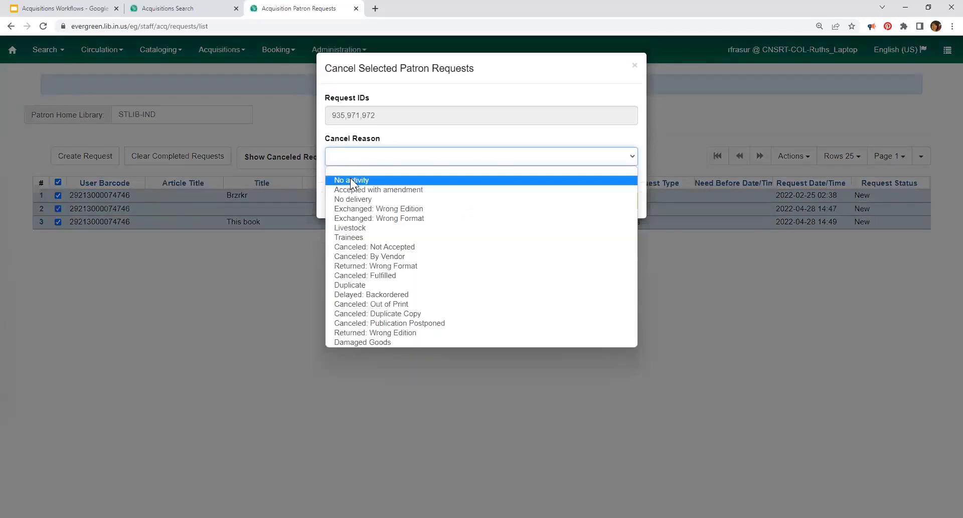
{"action": "left_click", "coordinate": [370, 237]}
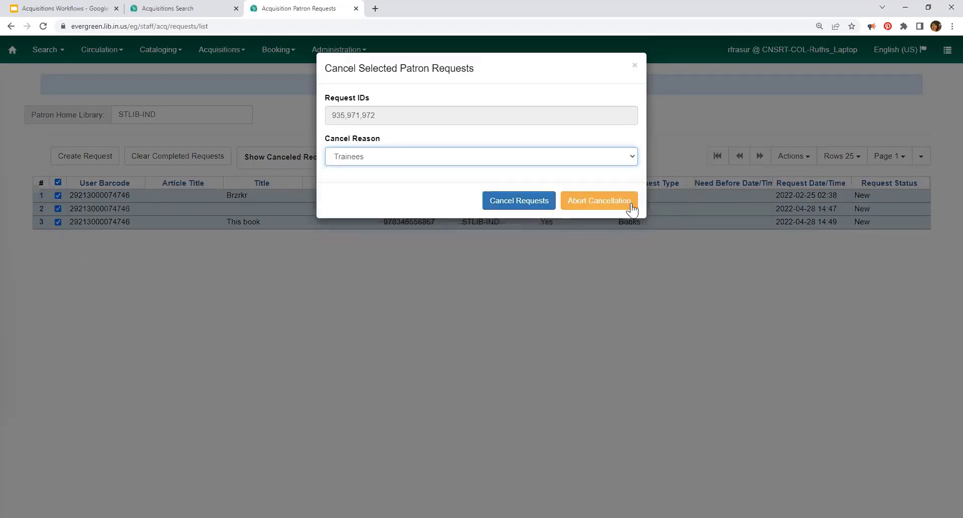
{"action": "left_click", "coordinate": [520, 206]}
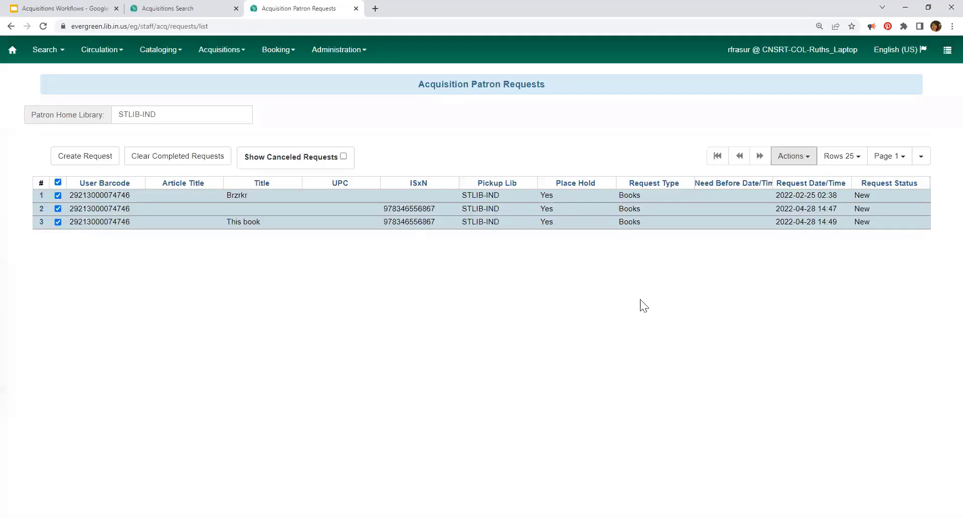
{"action": "left_click", "coordinate": [184, 115]}
{"action": "left_click_drag", "start_coordinate": [184, 115], "coordinate": [469, 121]}
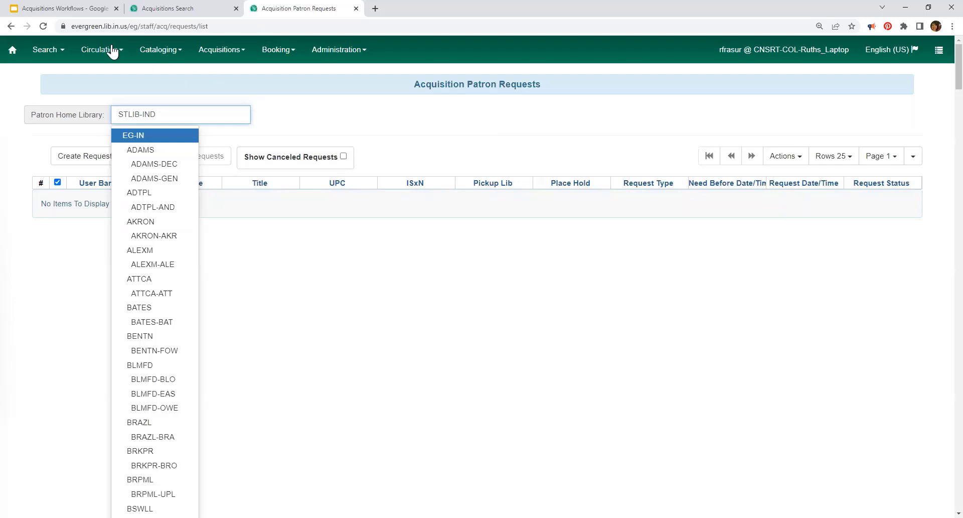
Step: Find the patron by name and open their six Acquisition Patron Requests
{"action": "left_click", "coordinate": [45, 53]}
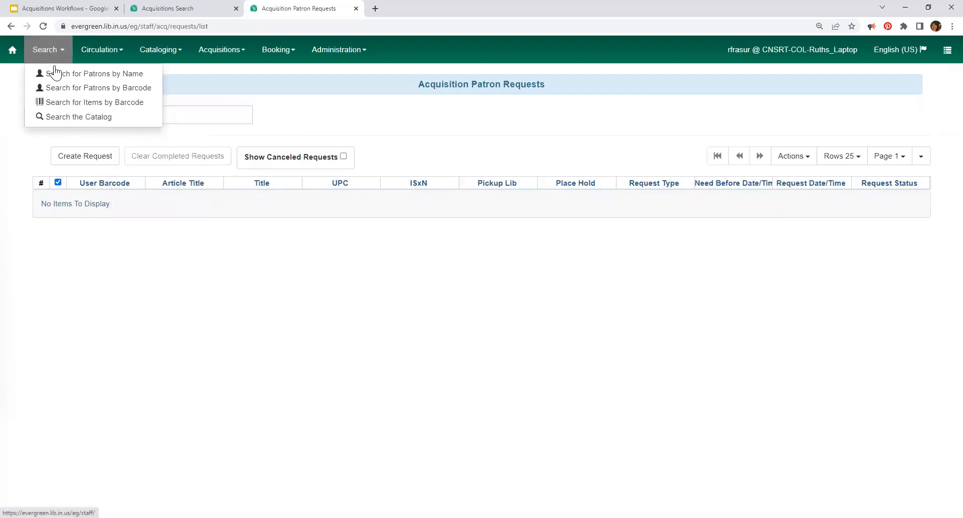
{"action": "left_click", "coordinate": [54, 74]}
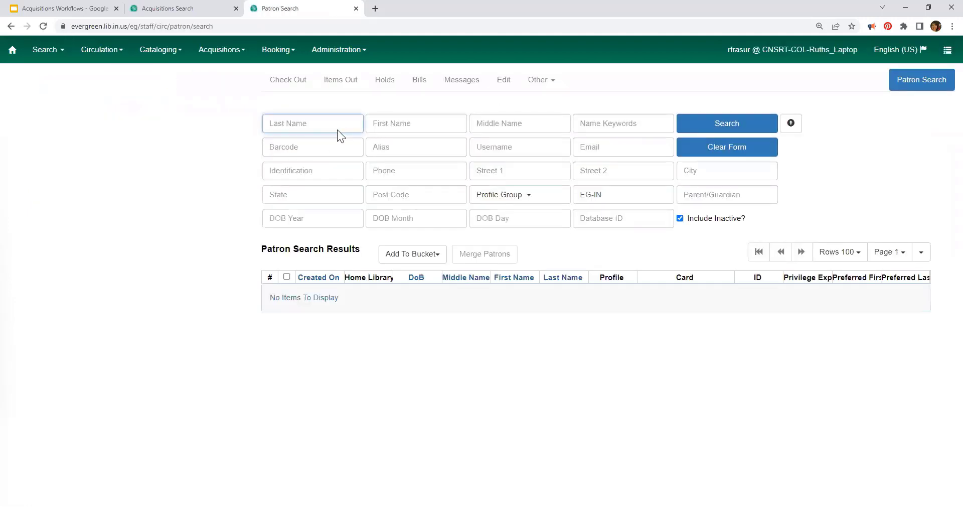
{"action": "left_click", "coordinate": [618, 121]}
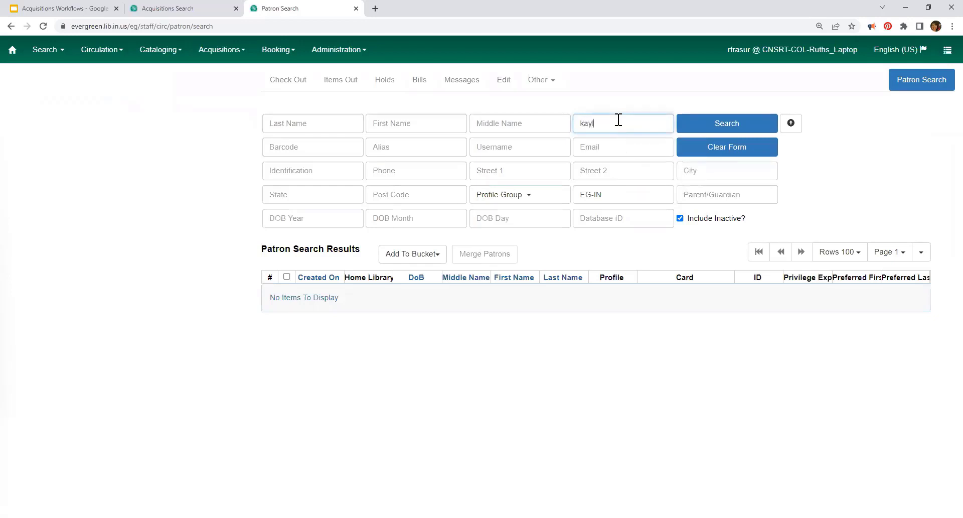
{"action": "key", "text": "Return"}
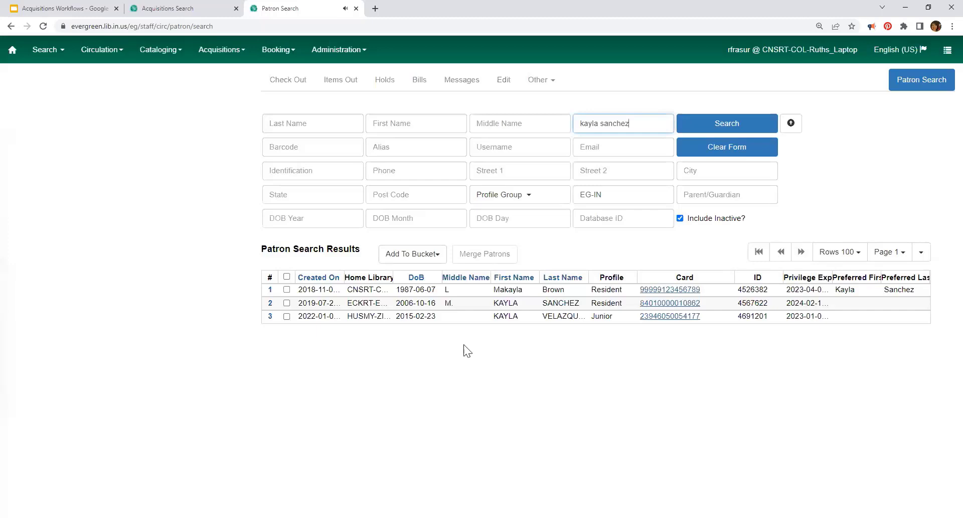
{"action": "left_click", "coordinate": [287, 289]}
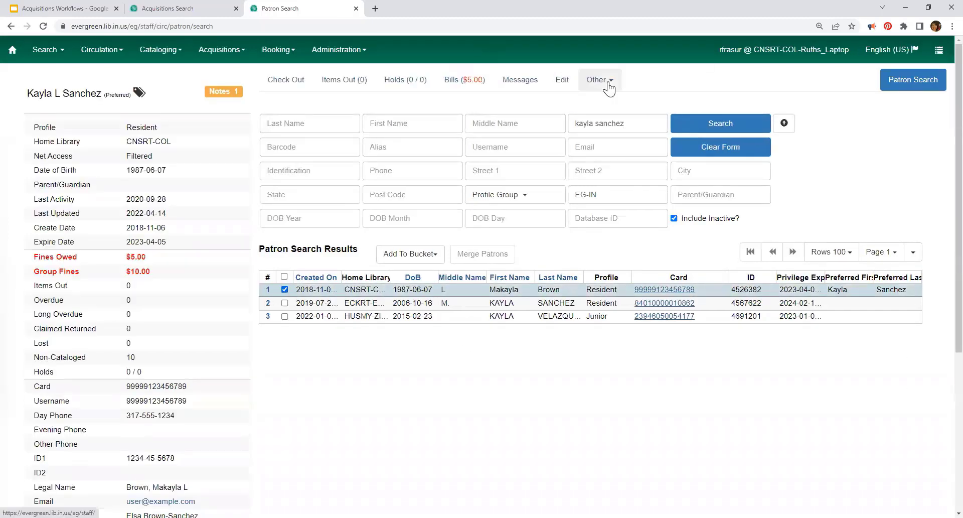
{"action": "left_click", "coordinate": [608, 83]}
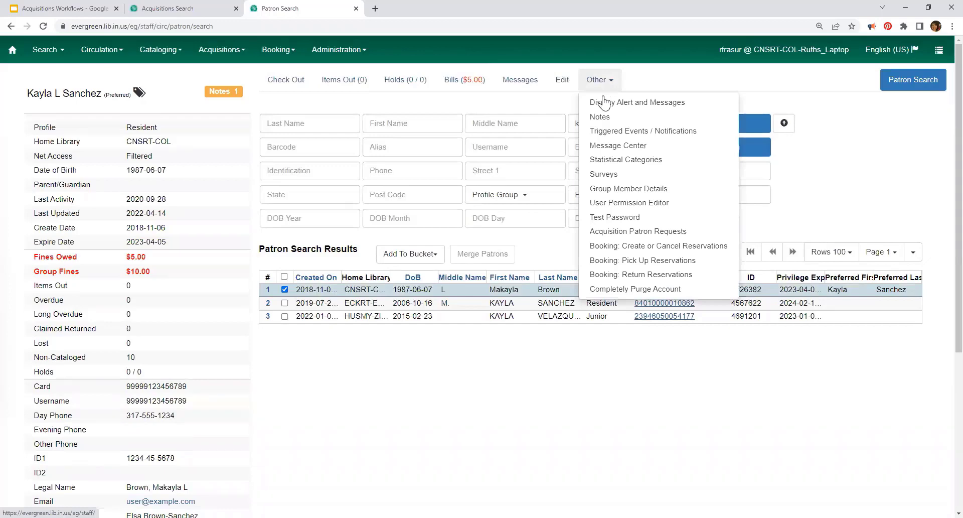
{"action": "left_click", "coordinate": [625, 232]}
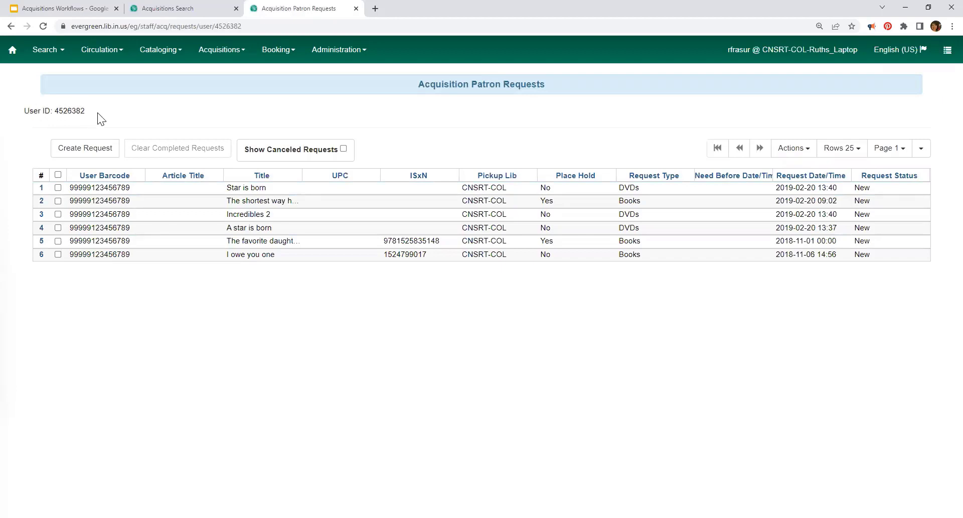
Step: Create a Books request titled 'This book' for the patron, then select its new row
{"action": "left_click", "coordinate": [91, 153]}
{"action": "left_click", "coordinate": [369, 119]}
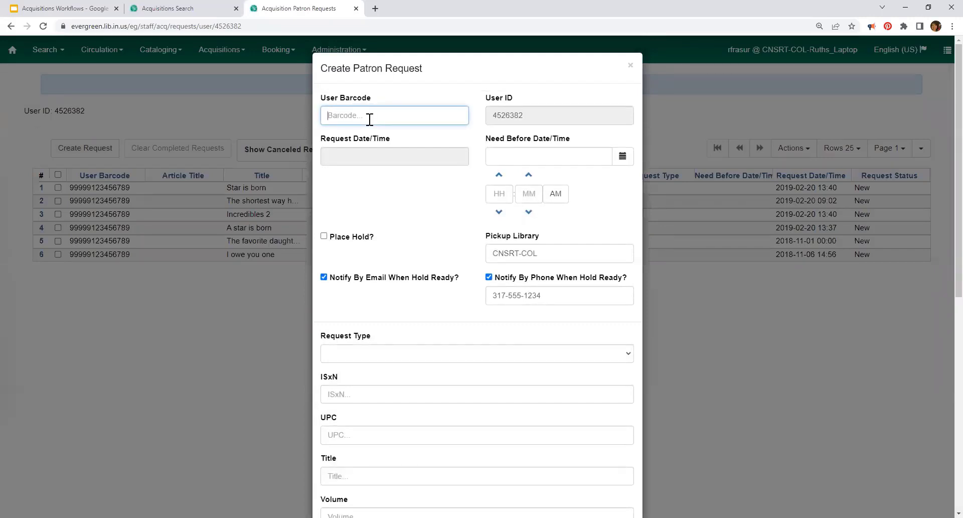
{"action": "left_click", "coordinate": [448, 185]}
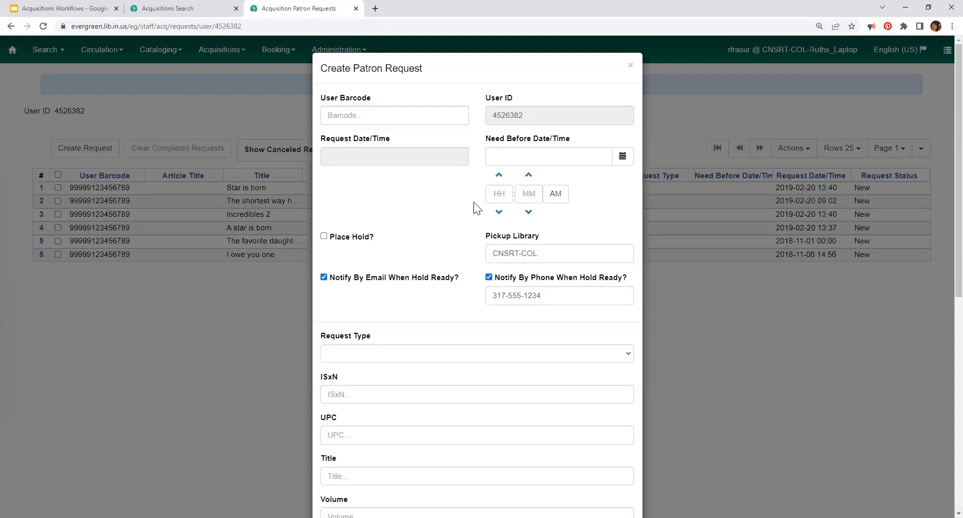
{"action": "scroll", "coordinate": [474, 203], "scroll_direction": "down", "scroll_amount": 5}
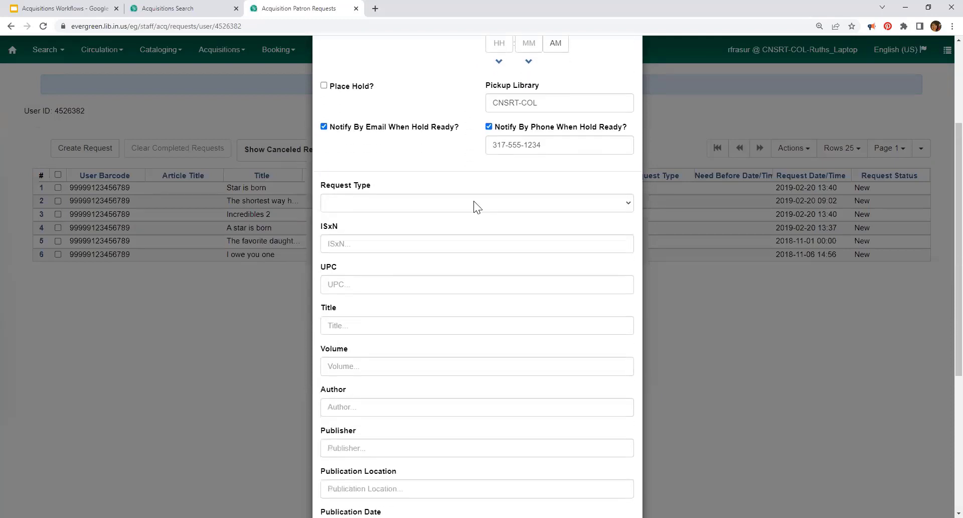
{"action": "left_click", "coordinate": [367, 107]}
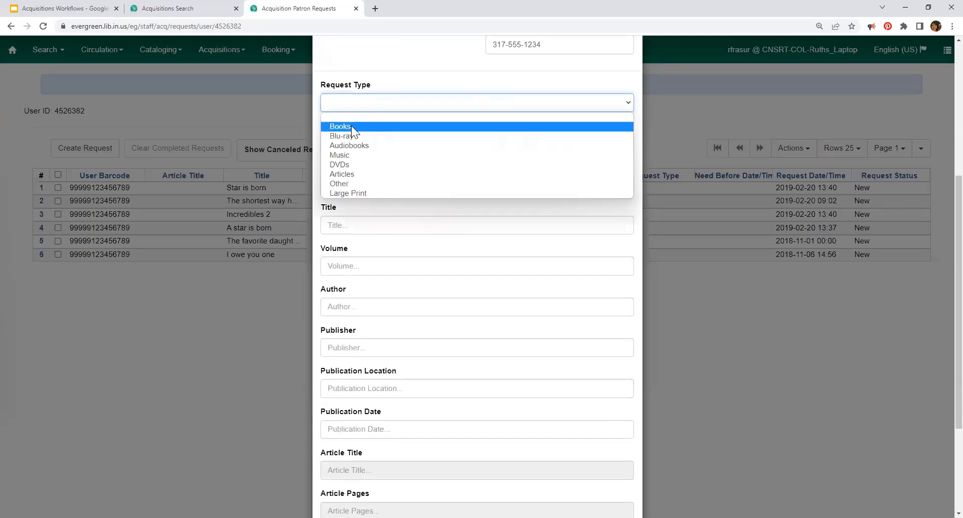
{"action": "scroll", "coordinate": [435, 287], "scroll_direction": "down", "scroll_amount": 3}
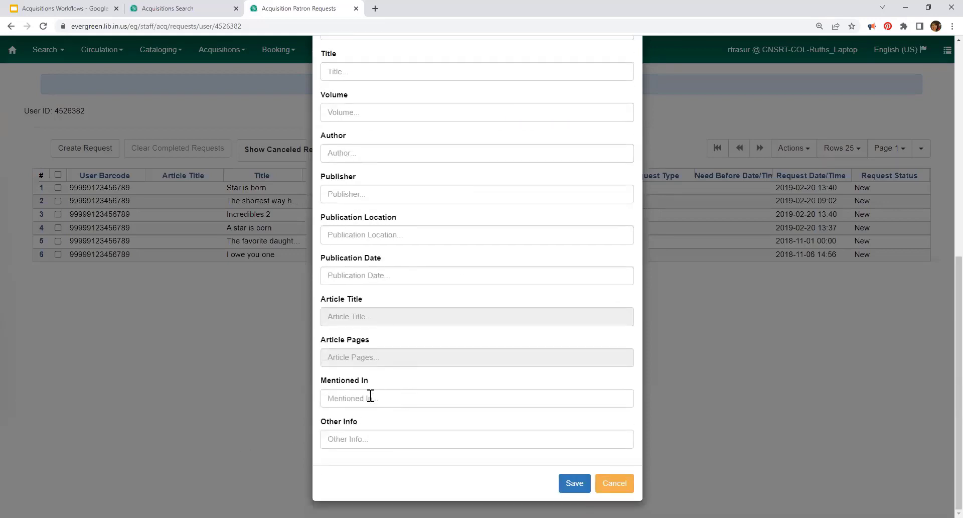
{"action": "scroll", "coordinate": [339, 85], "scroll_direction": "up", "scroll_amount": 1}
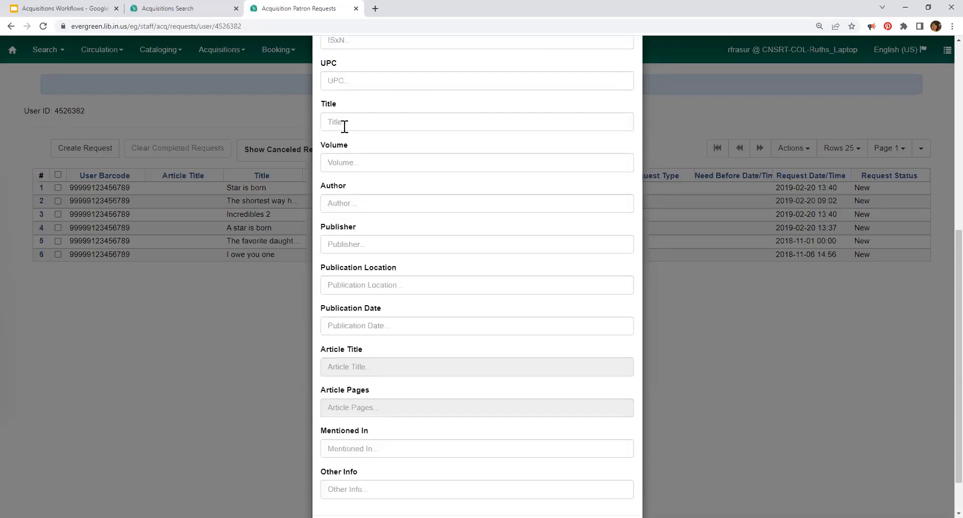
{"action": "left_click", "coordinate": [345, 123]}
{"action": "type", "text": "This"}
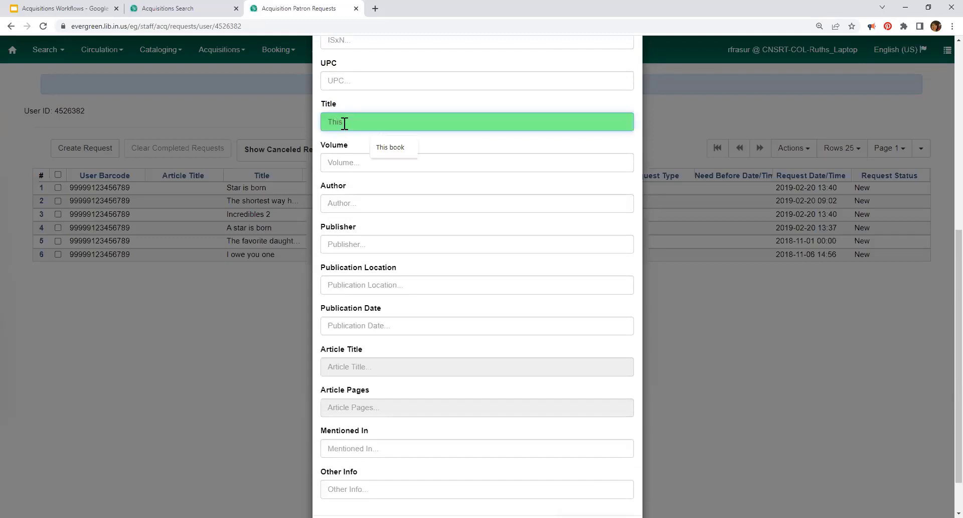
{"action": "type", "text": " book"}
{"action": "scroll", "coordinate": [543, 352], "scroll_direction": "down", "scroll_amount": 1}
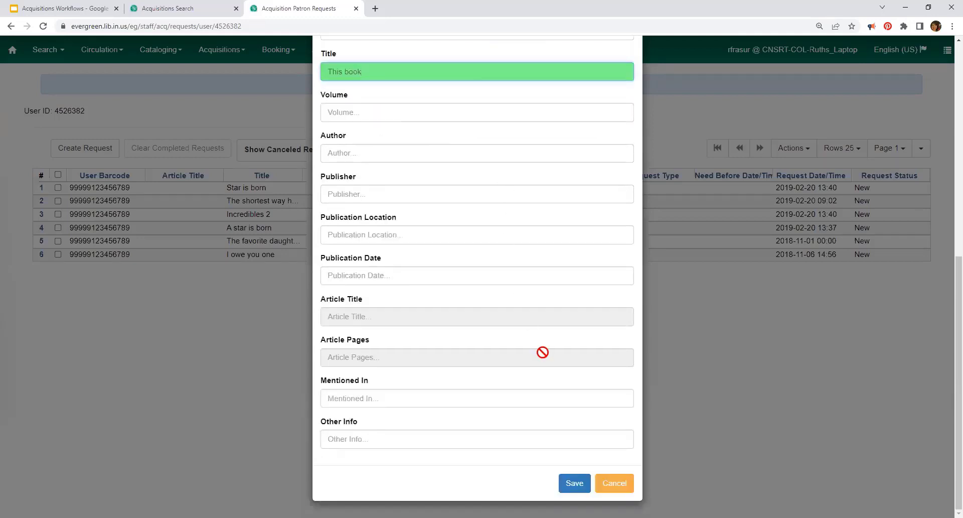
{"action": "left_click", "coordinate": [575, 483]}
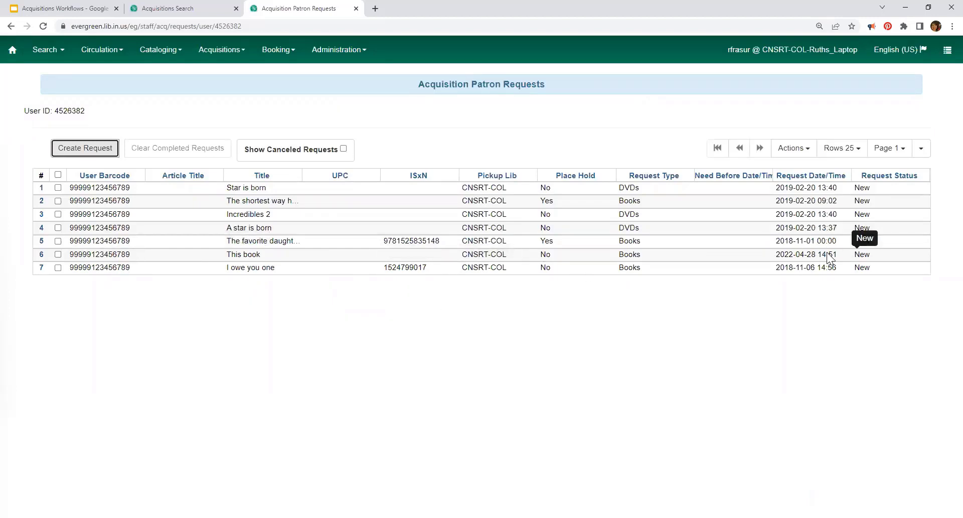
{"action": "left_click", "coordinate": [58, 254]}
Step: Edit the 'This book' request to enable Place Hold and save it
{"action": "right_click", "coordinate": [146, 256]}
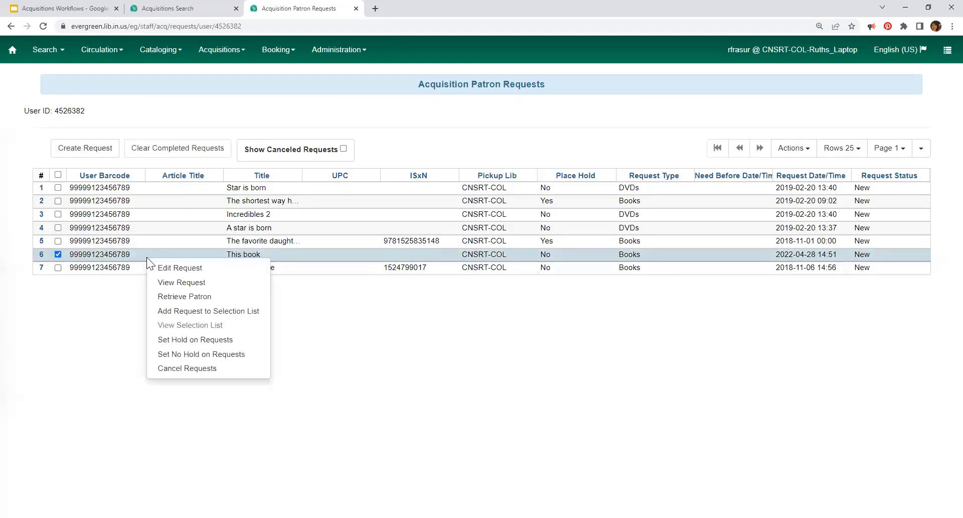
{"action": "left_click", "coordinate": [166, 268]}
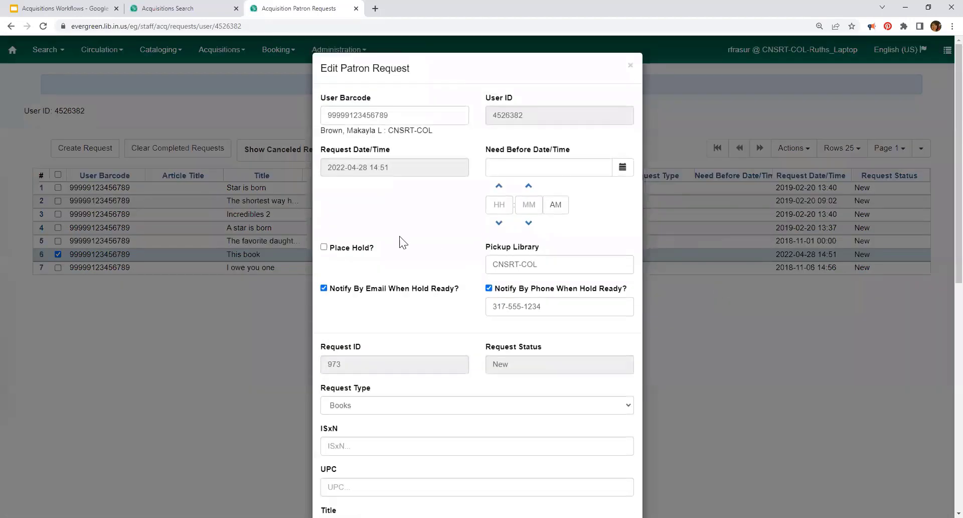
{"action": "scroll", "coordinate": [490, 301], "scroll_direction": "down", "scroll_amount": 9}
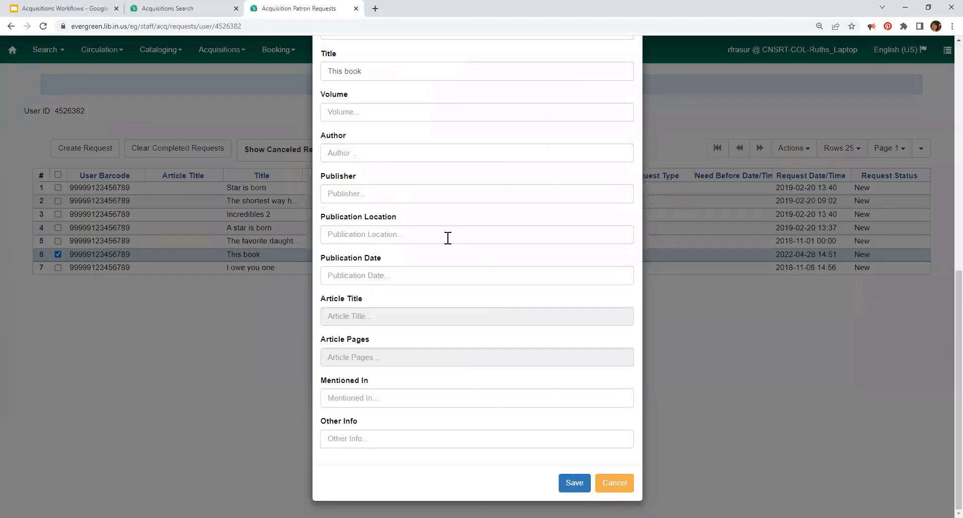
{"action": "scroll", "coordinate": [447, 237], "scroll_direction": "up", "scroll_amount": 7}
{"action": "scroll", "coordinate": [561, 349], "scroll_direction": "up", "scroll_amount": 2}
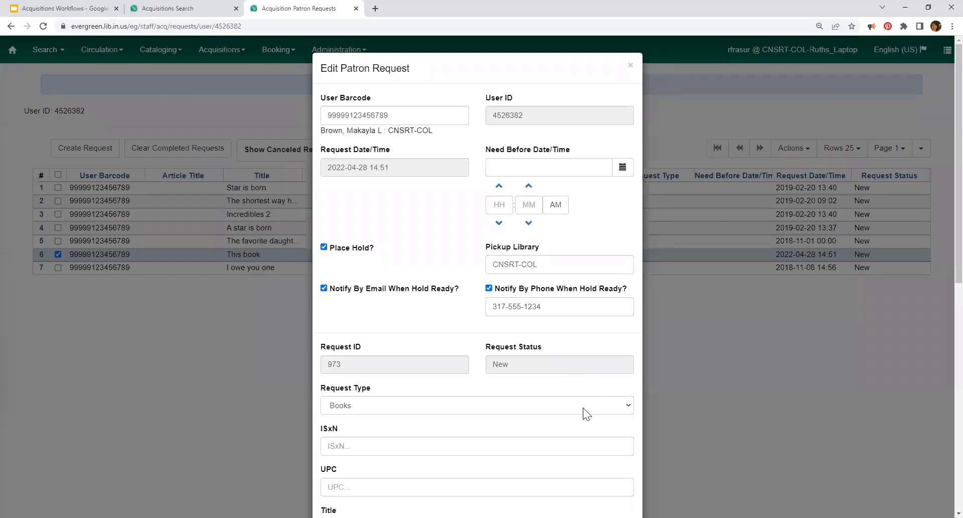
{"action": "scroll", "coordinate": [587, 414], "scroll_direction": "down", "scroll_amount": 9}
{"action": "left_click", "coordinate": [573, 483]}
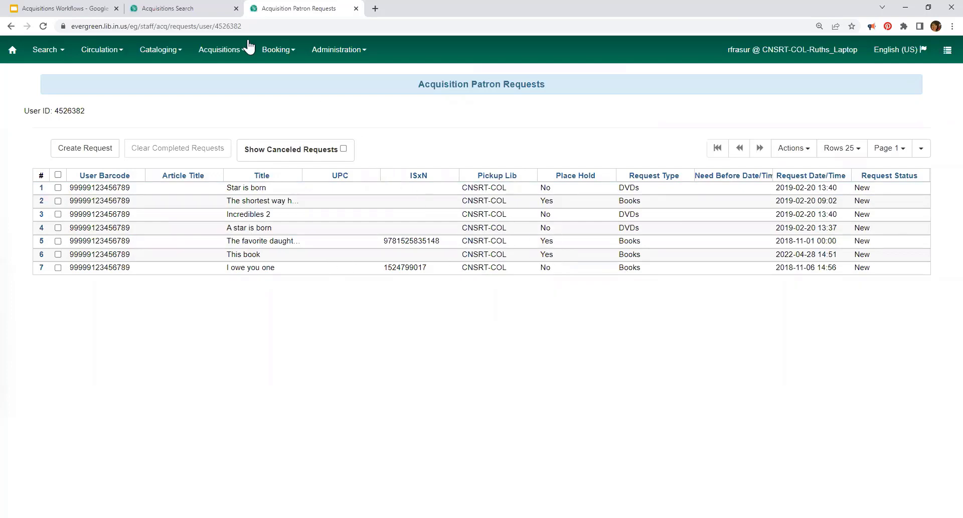
Step: Return to the training presentation and advance to the Resources slide
{"action": "left_click", "coordinate": [60, 9]}
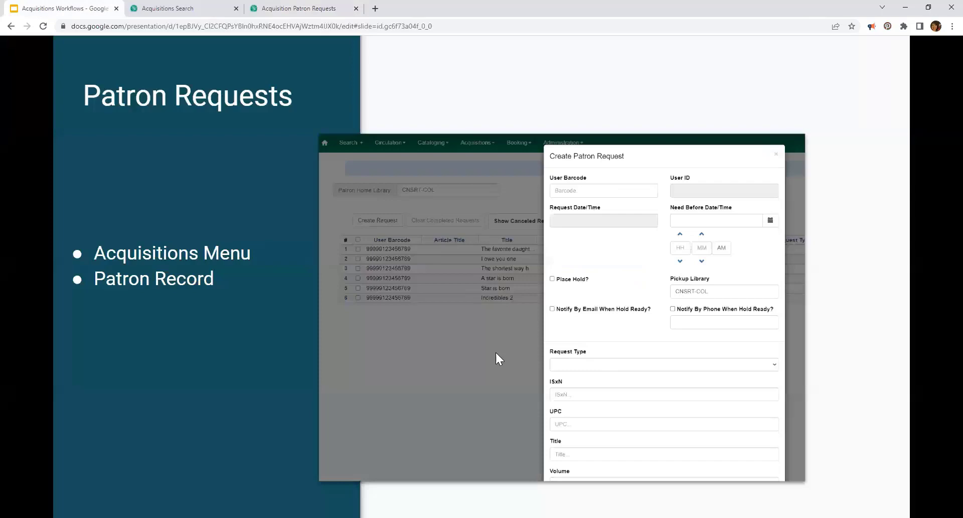
{"action": "left_click", "coordinate": [299, 200]}
{"action": "left_click", "coordinate": [386, 194]}
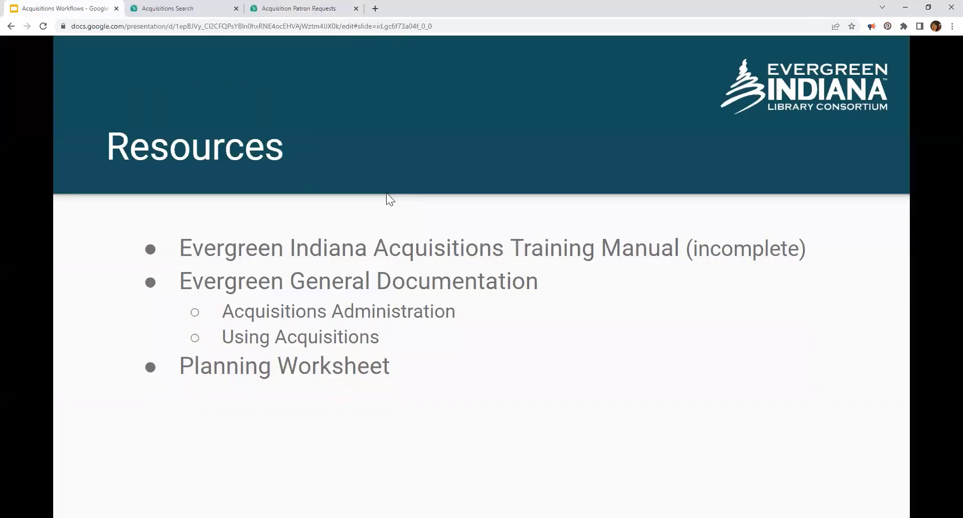